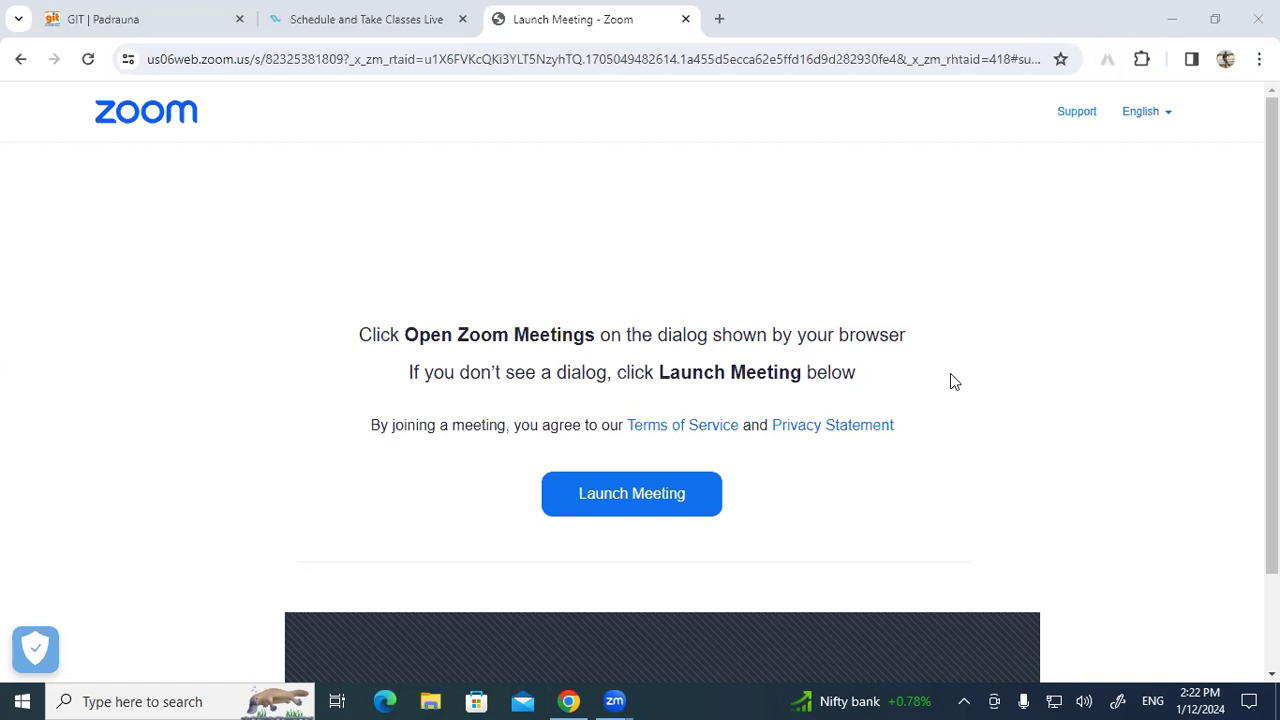
# Open the 8.4 EXCEL (july) workbook from the desktop and insert a new blank worksheet right after Sheet35.
pyautogui.click(1172, 19)
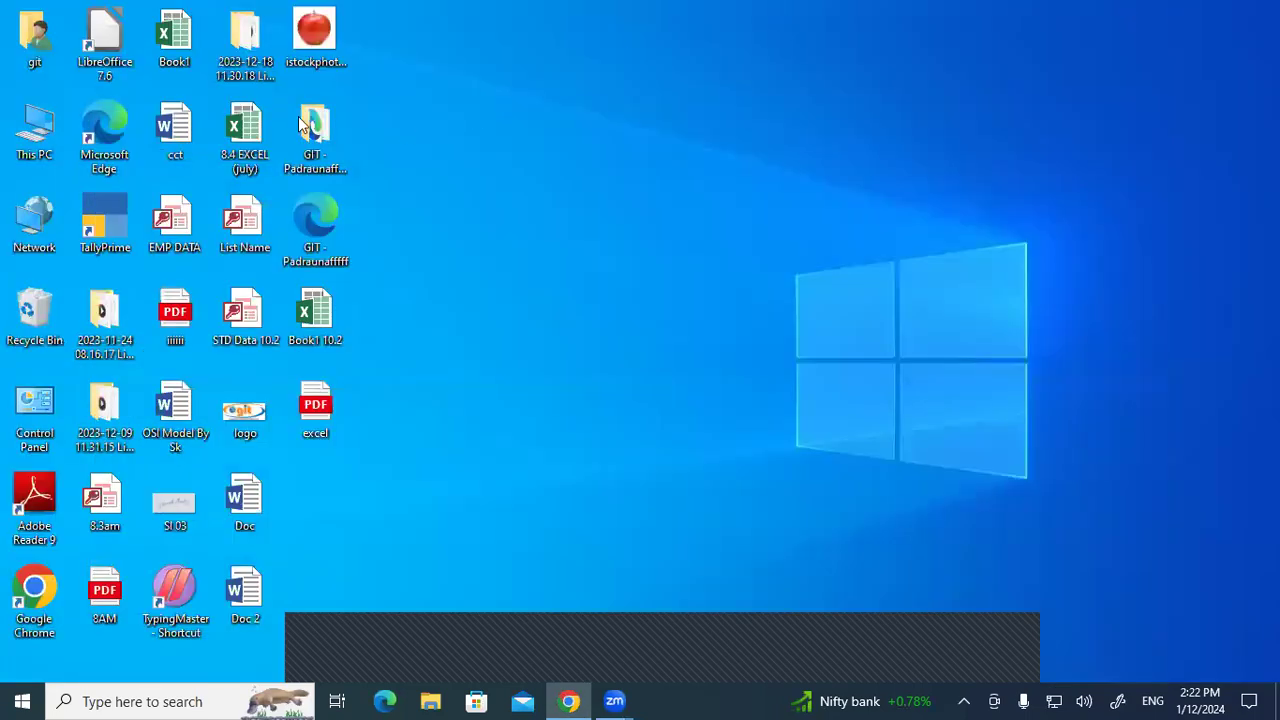
pyautogui.doubleClick(245, 130)
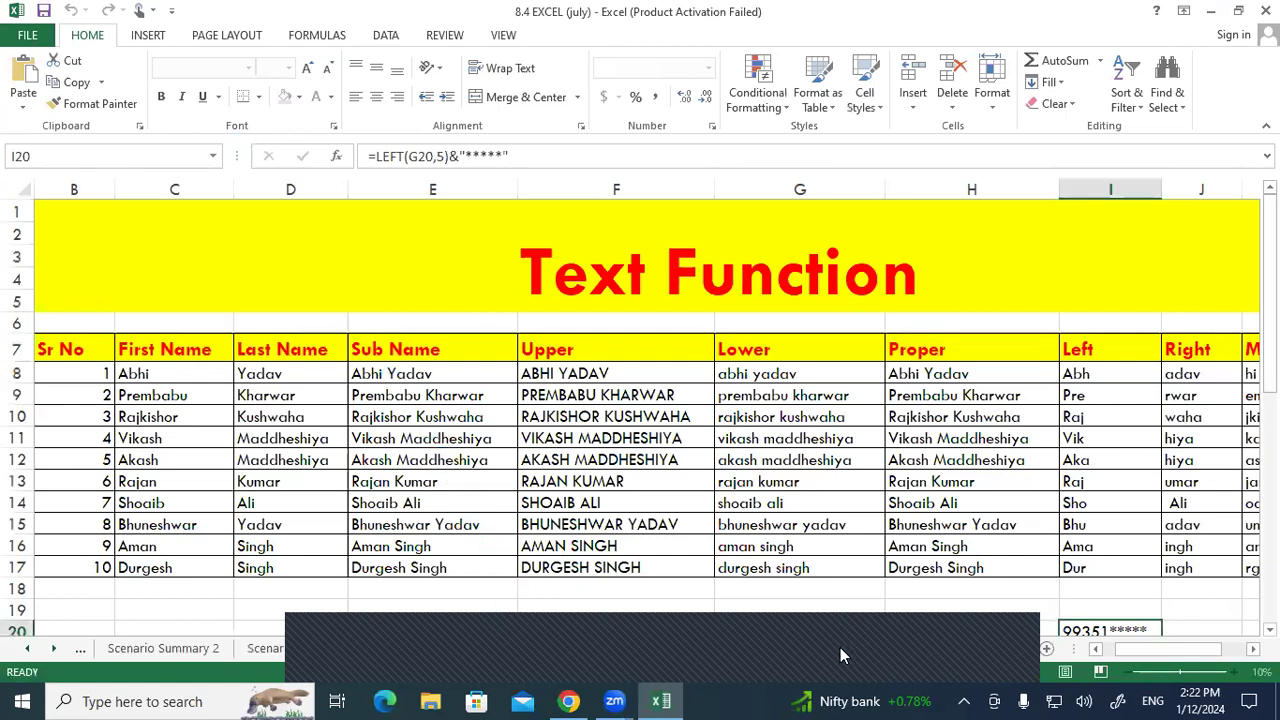
pyautogui.click(838, 535)
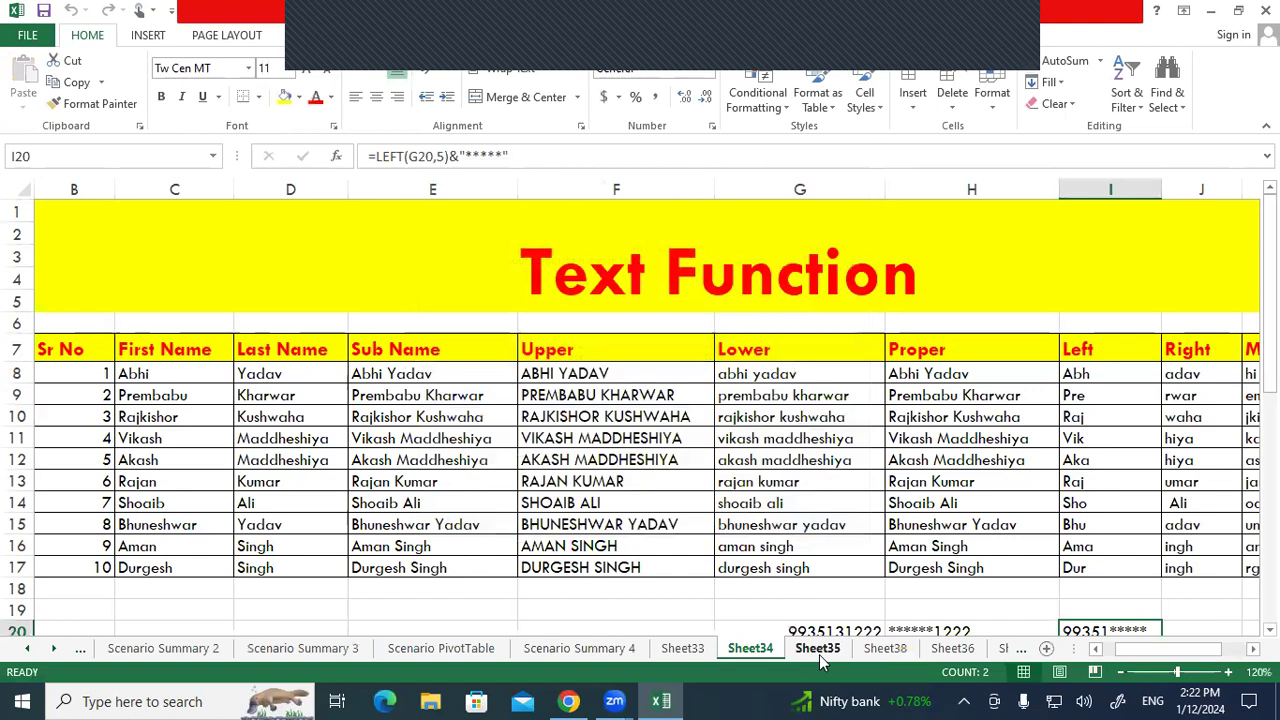
pyautogui.click(819, 650)
pyautogui.click(1046, 649)
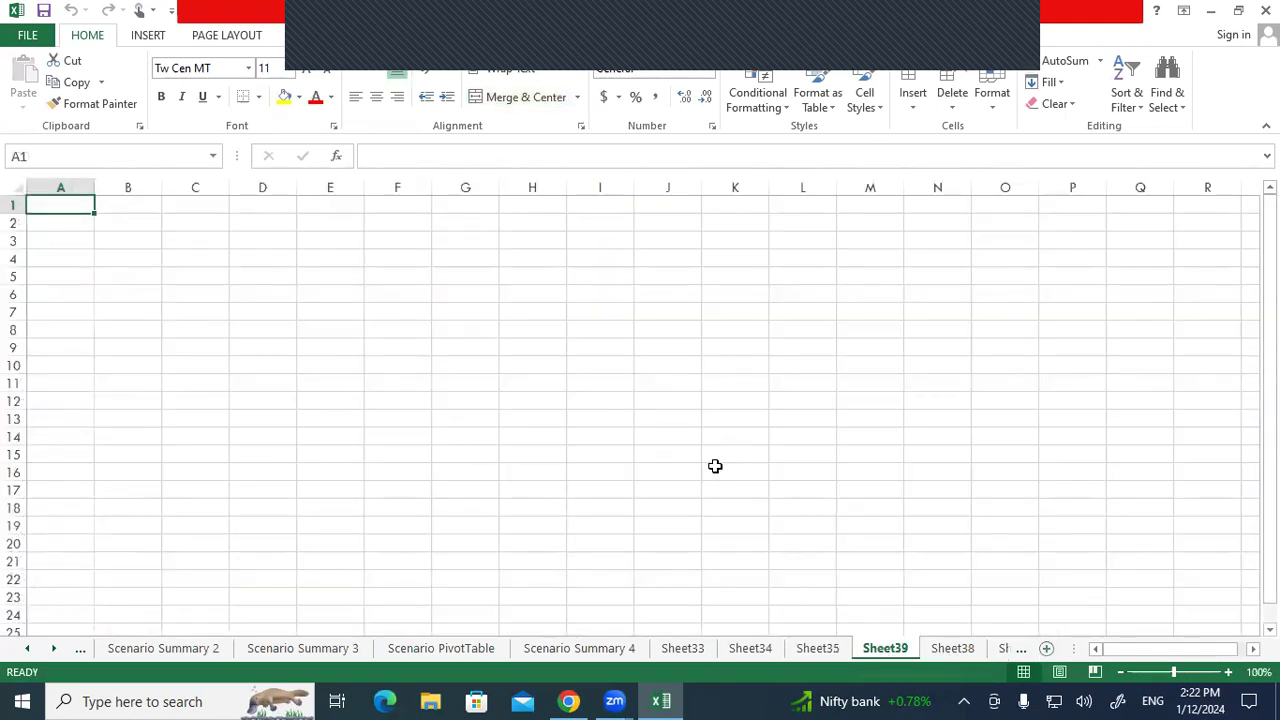
pyautogui.click(715, 466)
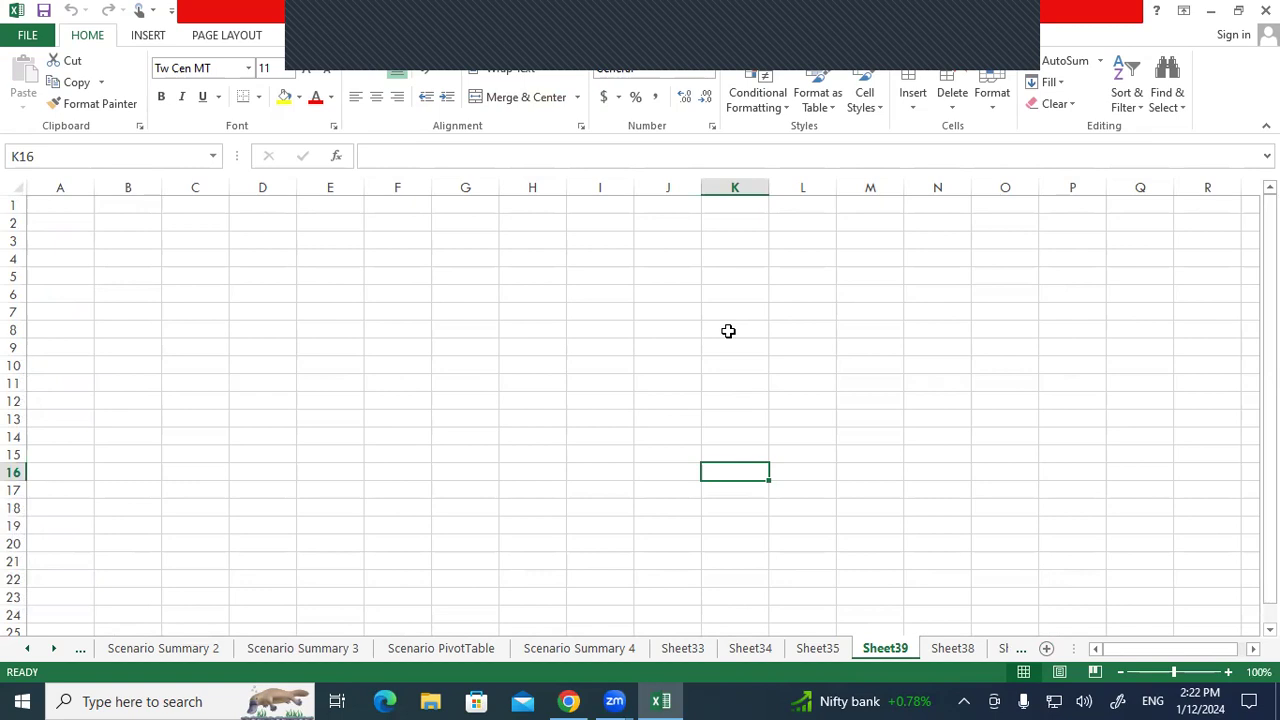
pyautogui.moveTo(184, 259); pyautogui.dragTo(254, 427)
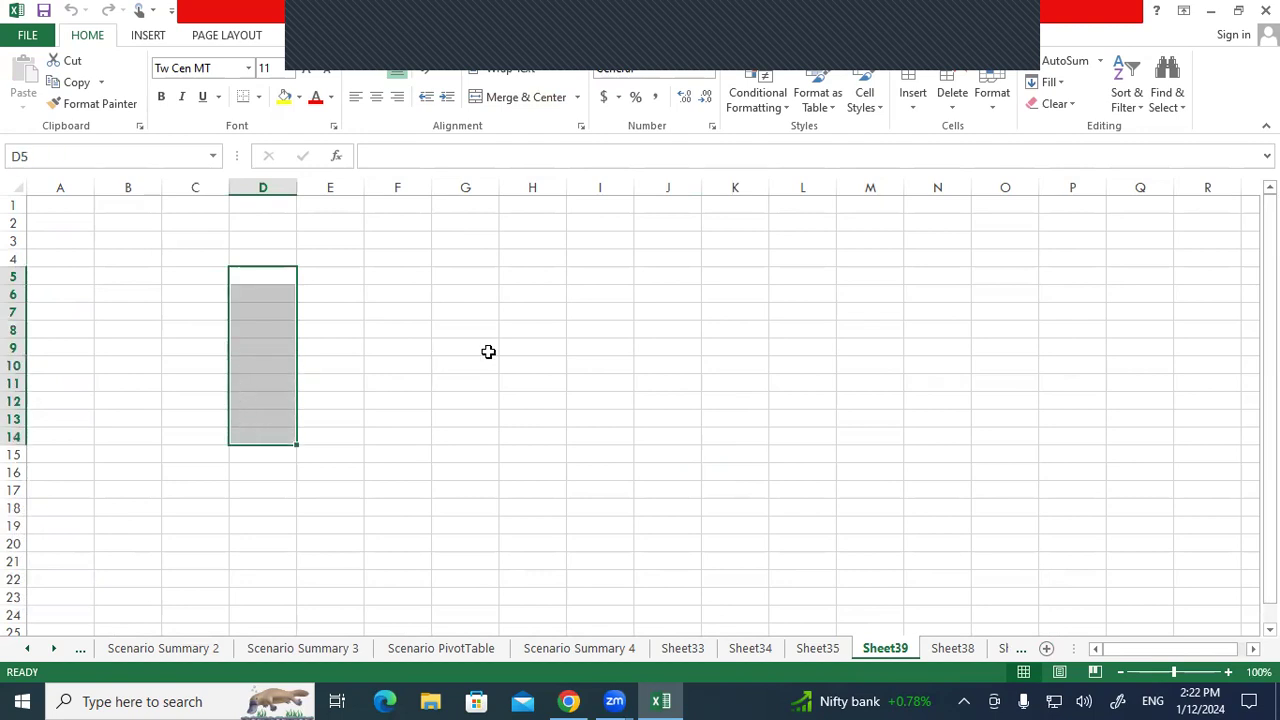
pyautogui.click(278, 275)
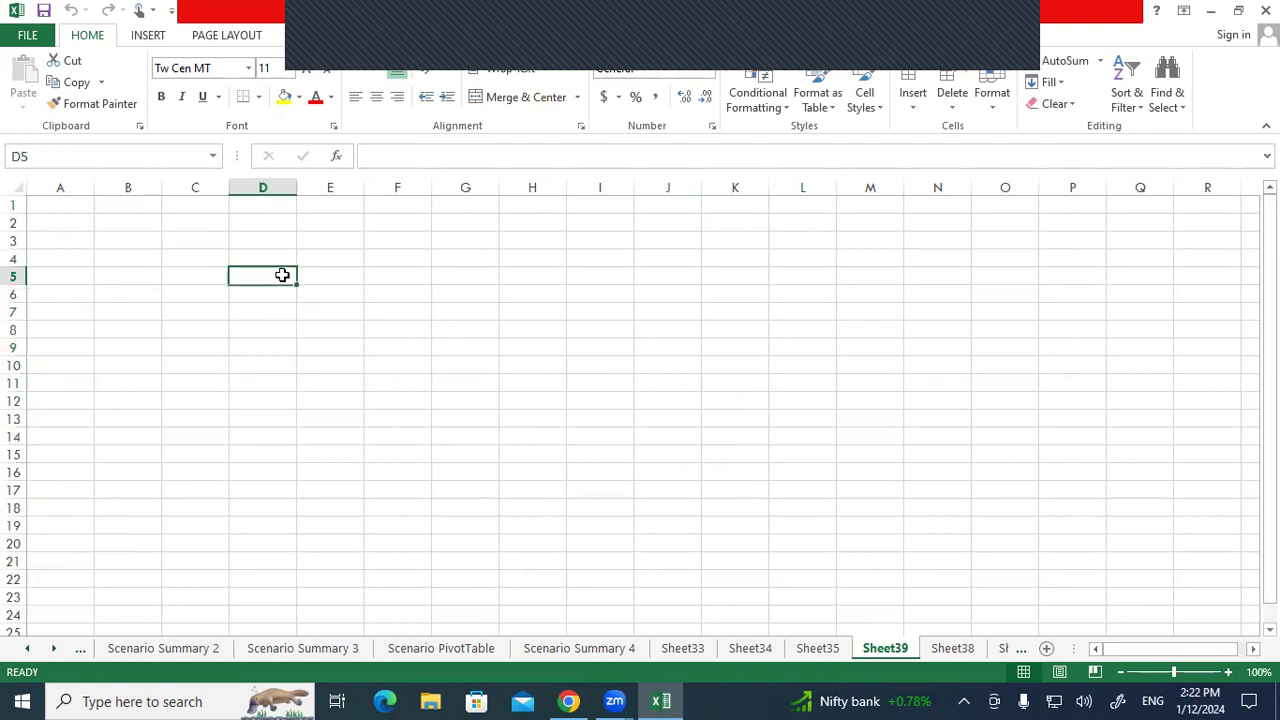
pyautogui.click(660, 269)
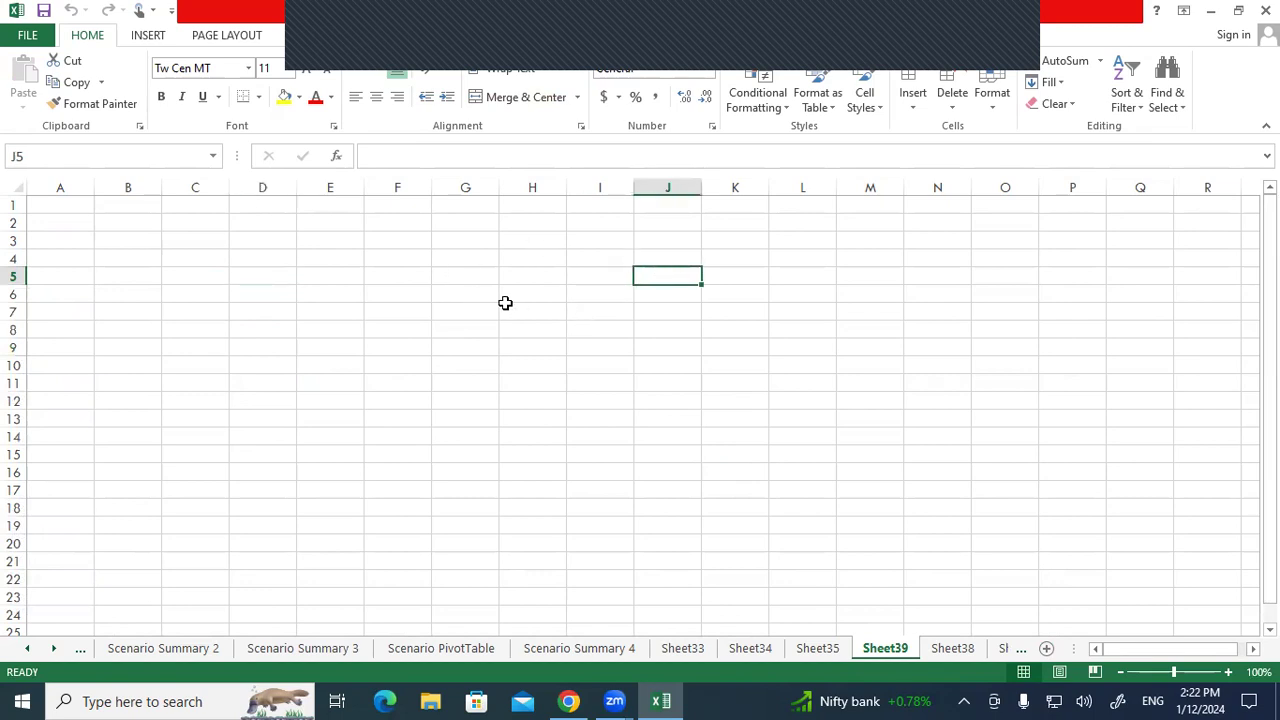
pyautogui.click(505, 305)
pyautogui.click(925, 410)
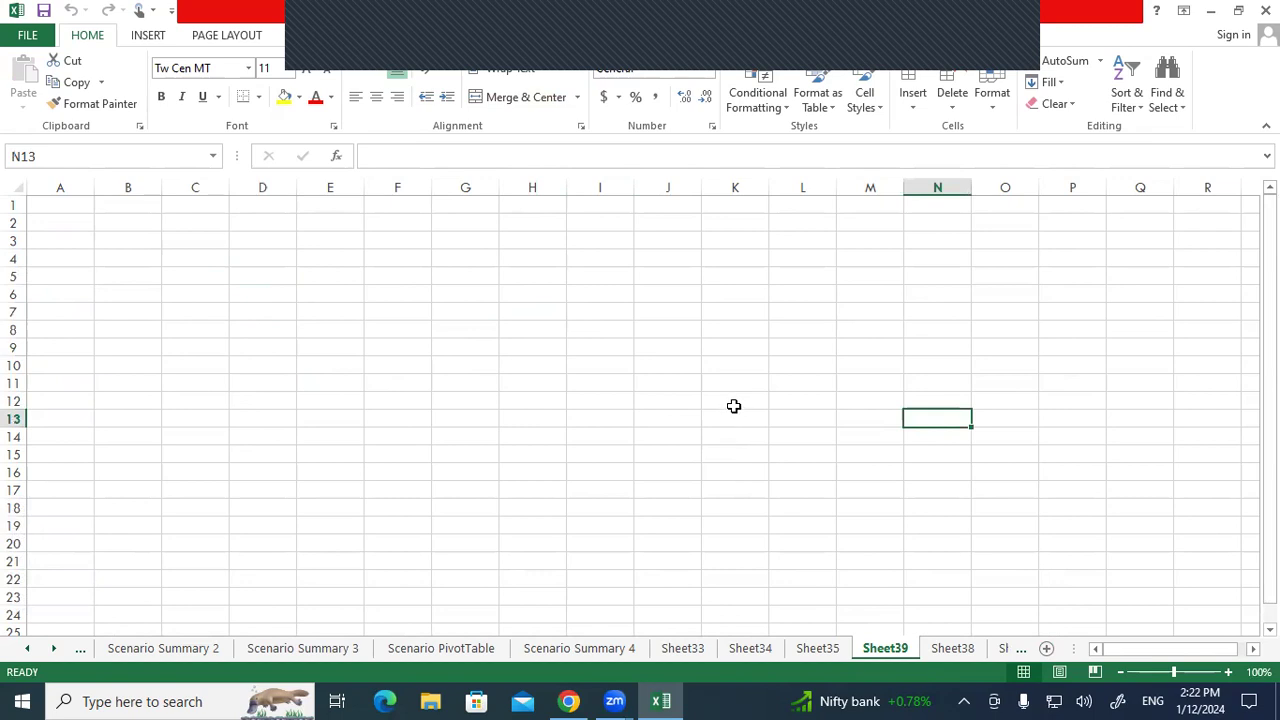
pyautogui.click(185, 296)
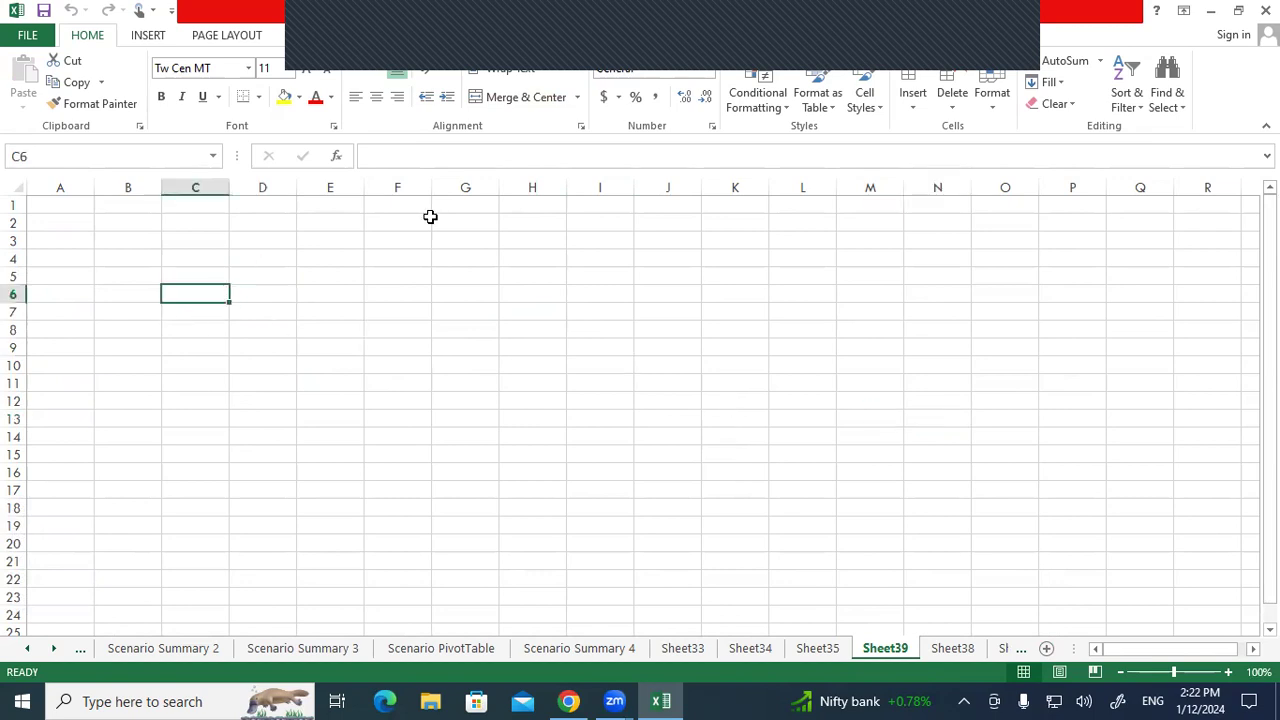
# Merge and center cells E1:N5 and enter the title "Use Of Define Name" in them.
pyautogui.moveTo(330, 207); pyautogui.dragTo(915, 274)
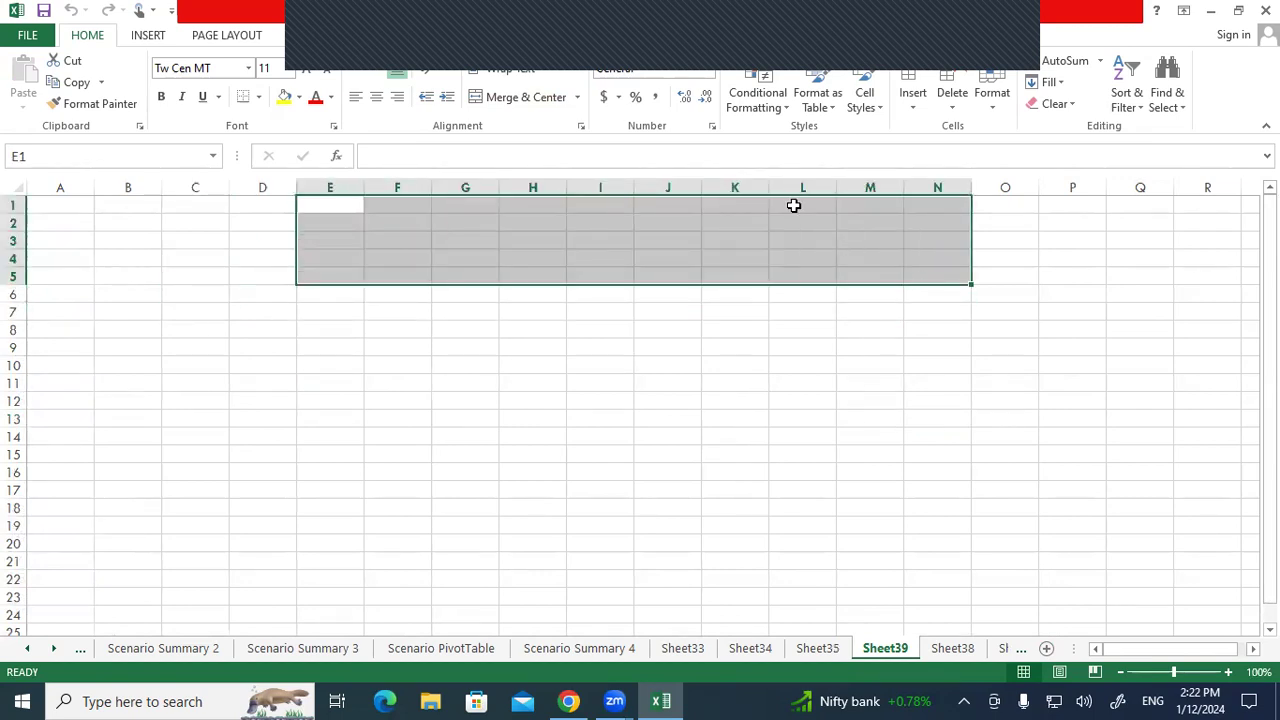
pyautogui.click(516, 100)
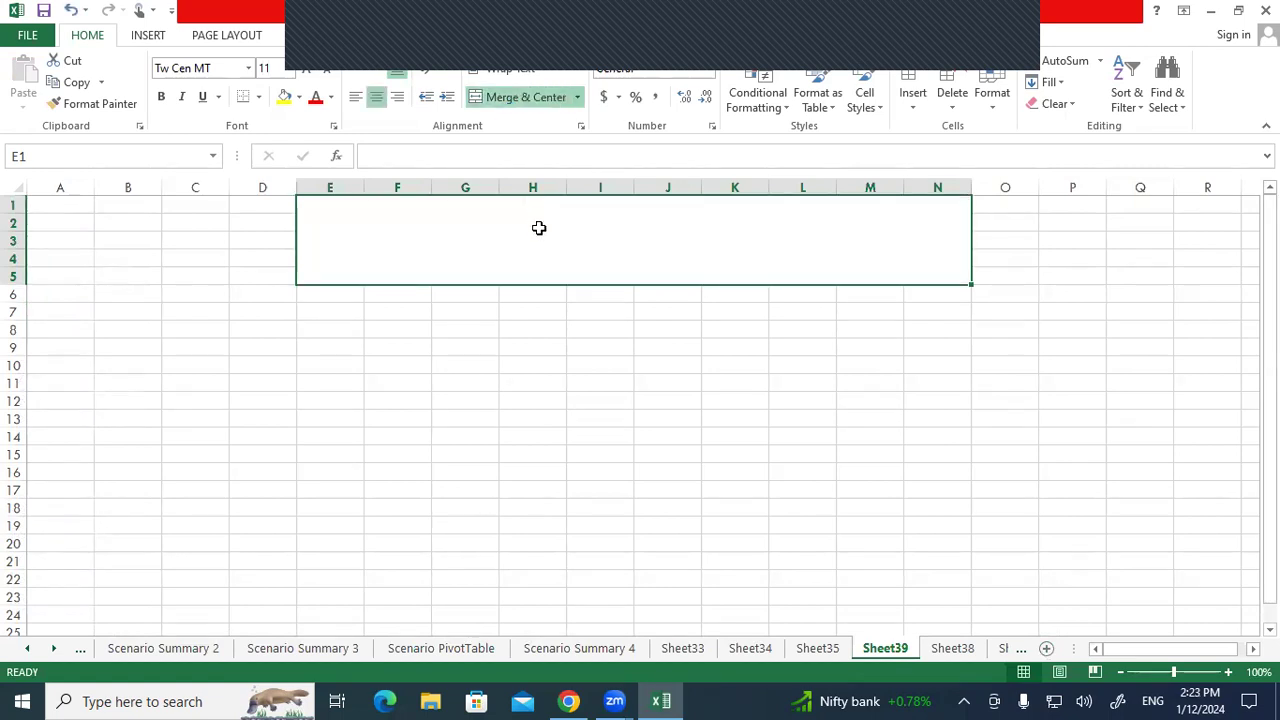
pyautogui.write('Use Of Defi')
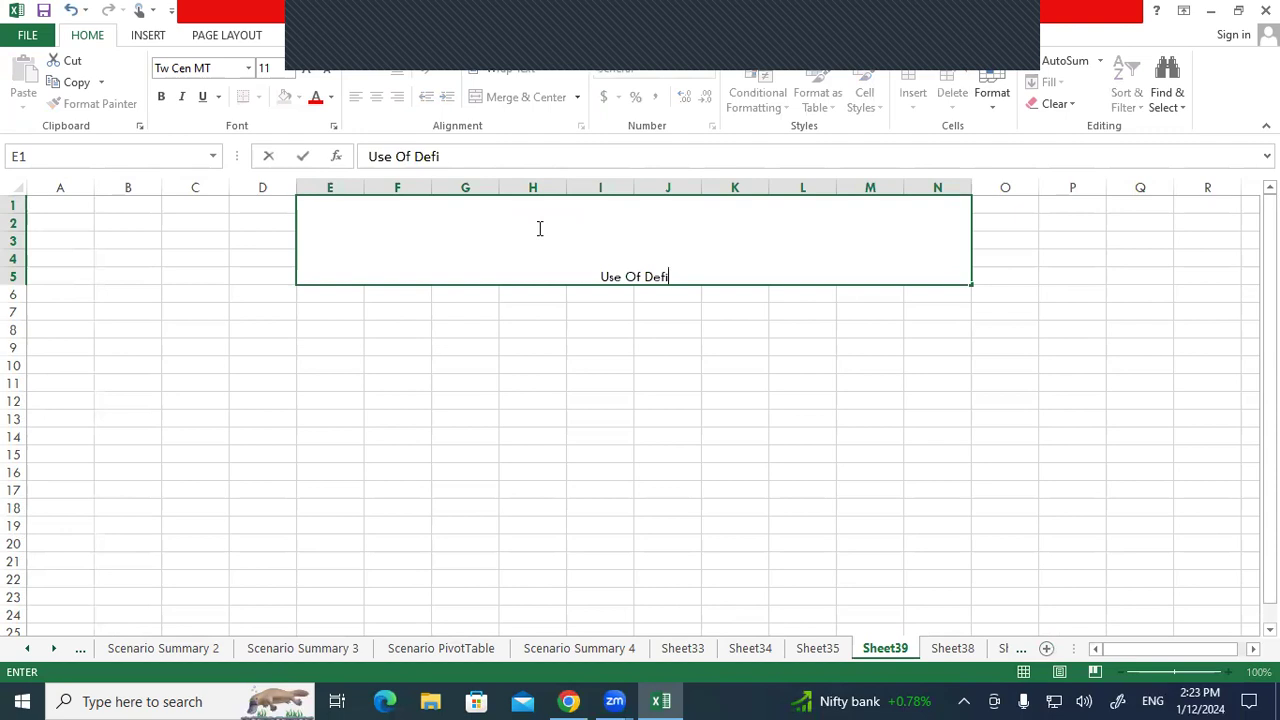
pyautogui.write('ne NAme')
pyautogui.press('BackSpace')
pyautogui.press('BackSpace')
pyautogui.press('BackSpace')
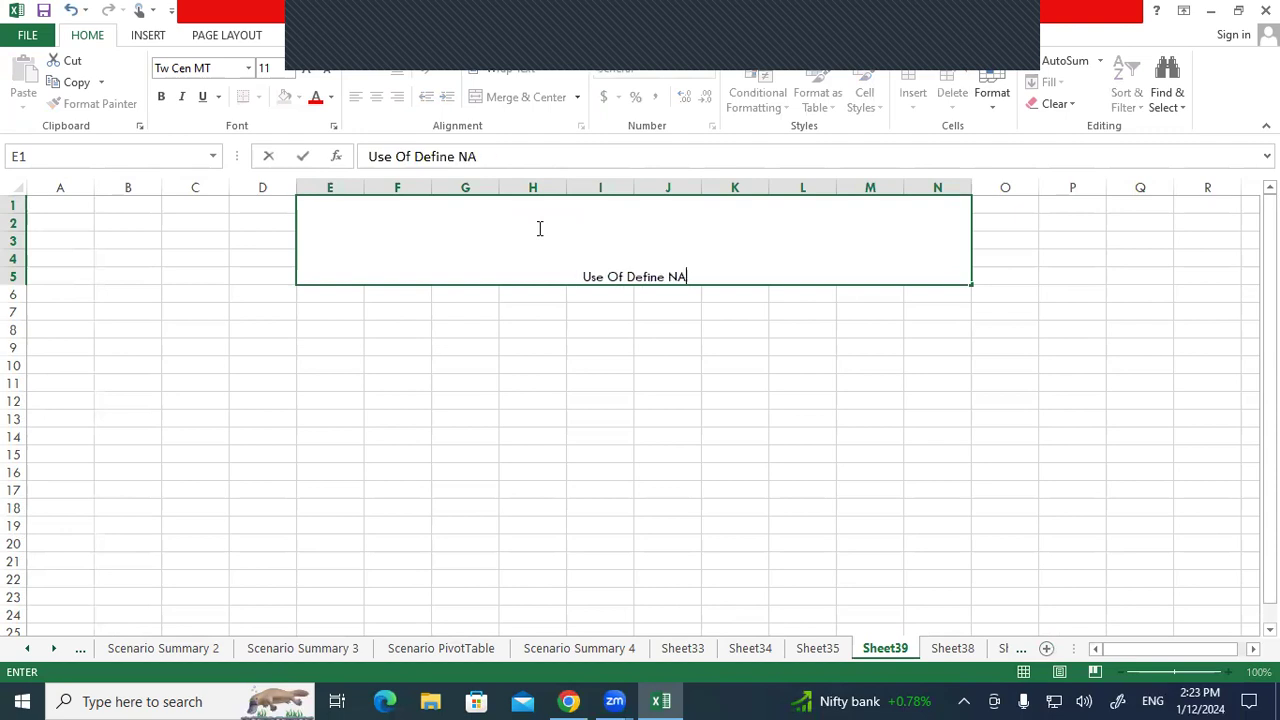
pyautogui.write('ame')
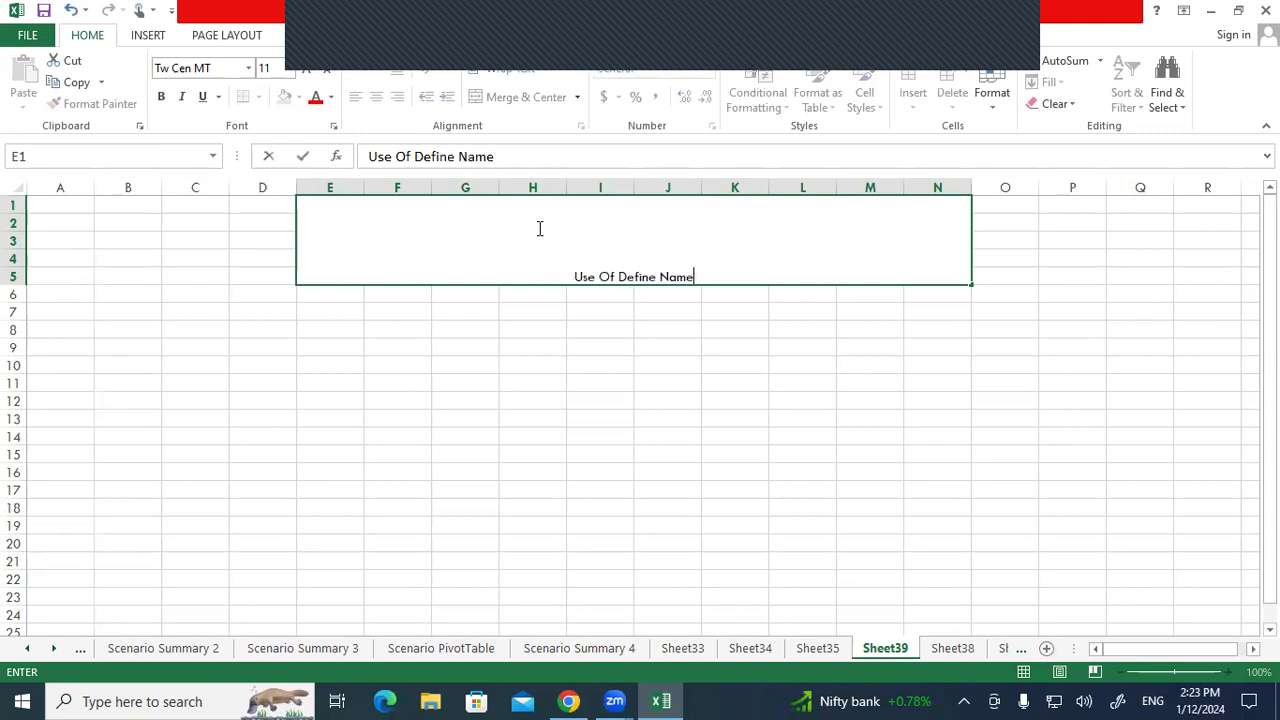
pyautogui.press('Return')
# Format the merged title text as bold, 48 pt and red.
pyautogui.click(538, 228)
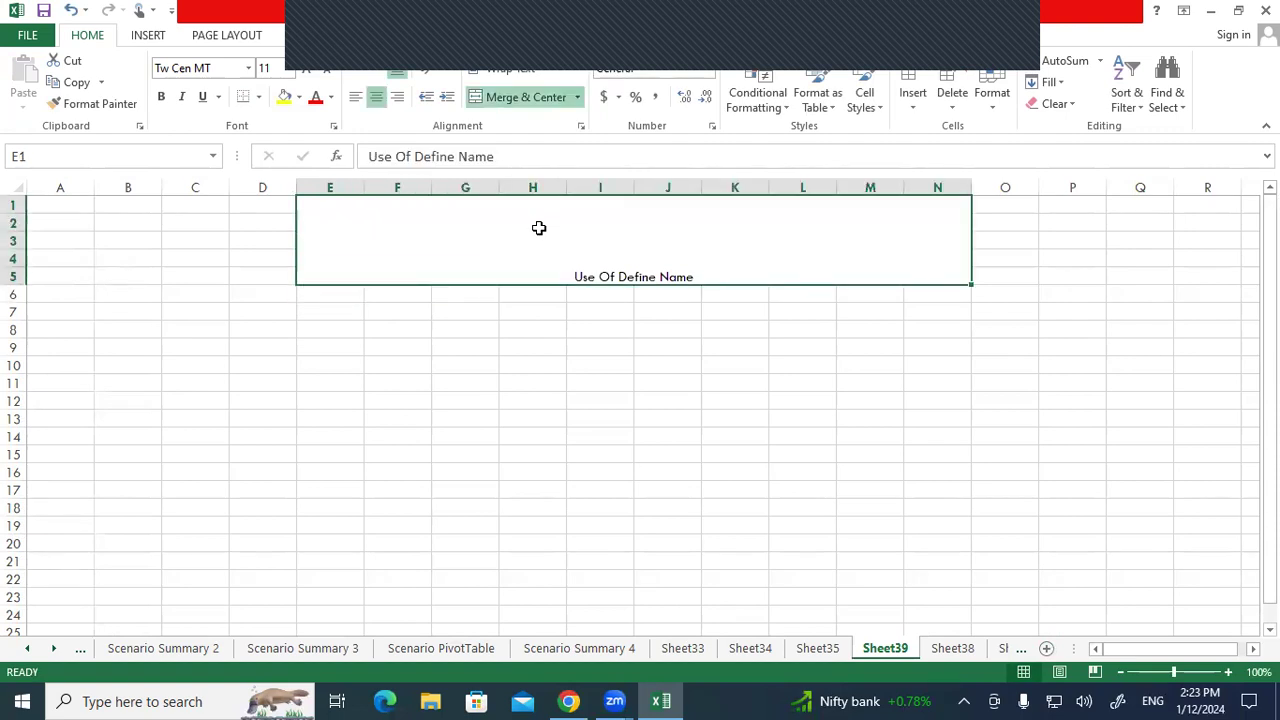
pyautogui.click(161, 97)
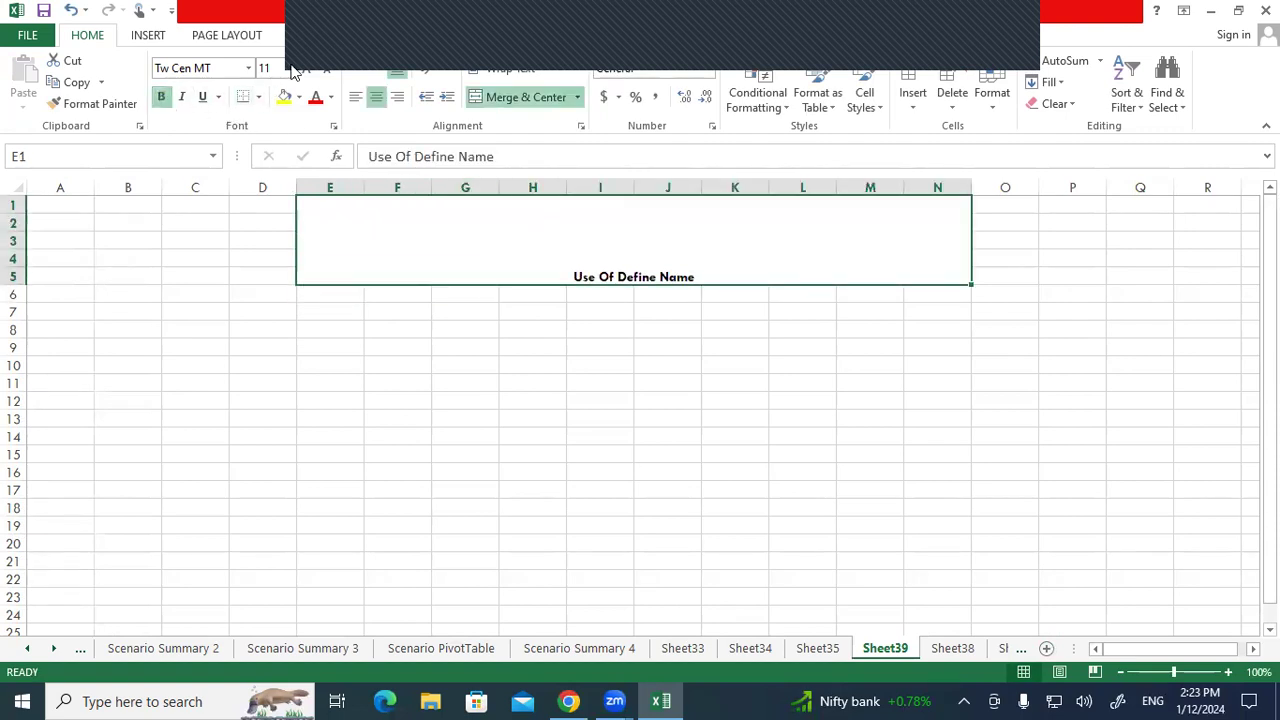
pyautogui.click(305, 72)
pyautogui.click(305, 72)
pyautogui.click(305, 72)
pyautogui.click(305, 72)
pyautogui.click(305, 72)
pyautogui.click(305, 72)
pyautogui.click(305, 72)
pyautogui.click(305, 72)
pyautogui.click(305, 72)
pyautogui.click(305, 72)
pyautogui.click(305, 72)
pyautogui.click(432, 345)
pyautogui.click(350, 250)
pyautogui.click(315, 97)
# Give the title cell a yellow fill and align its text vertically to the middle.
pyautogui.click(258, 97)
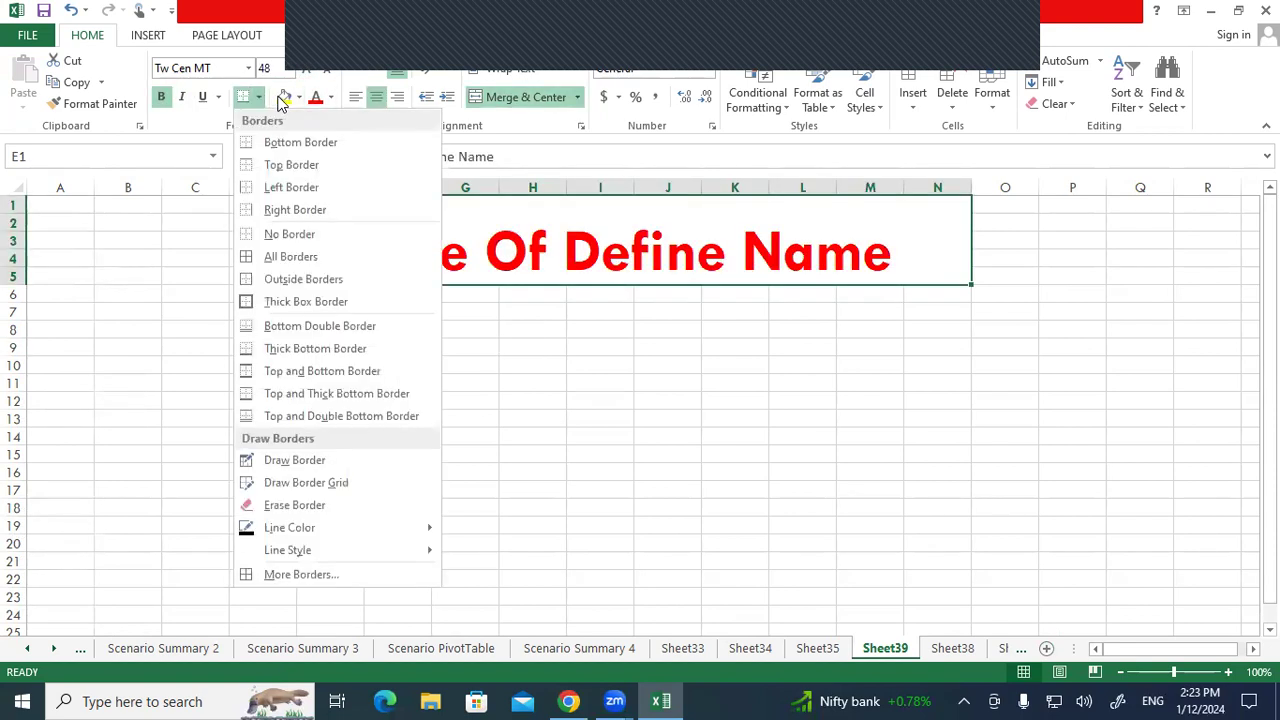
pyautogui.click(284, 97)
pyautogui.click(316, 337)
pyautogui.click(366, 214)
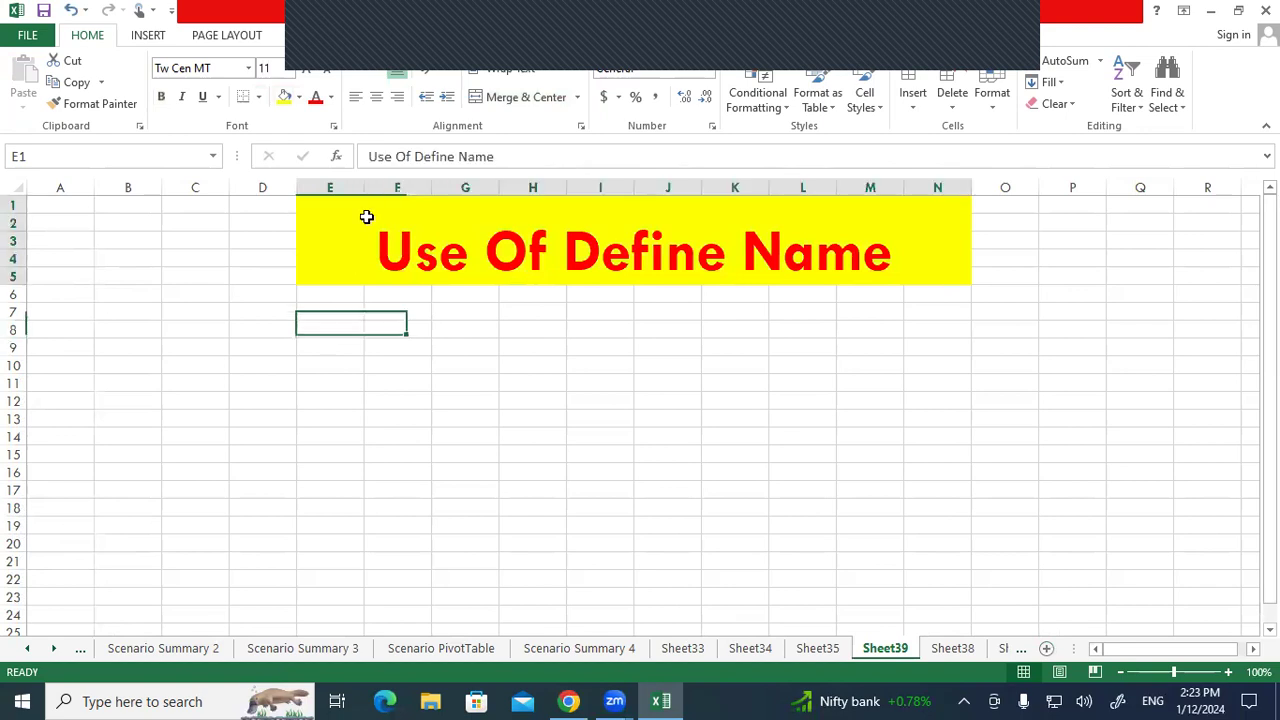
pyautogui.click(376, 74)
pyautogui.click(337, 323)
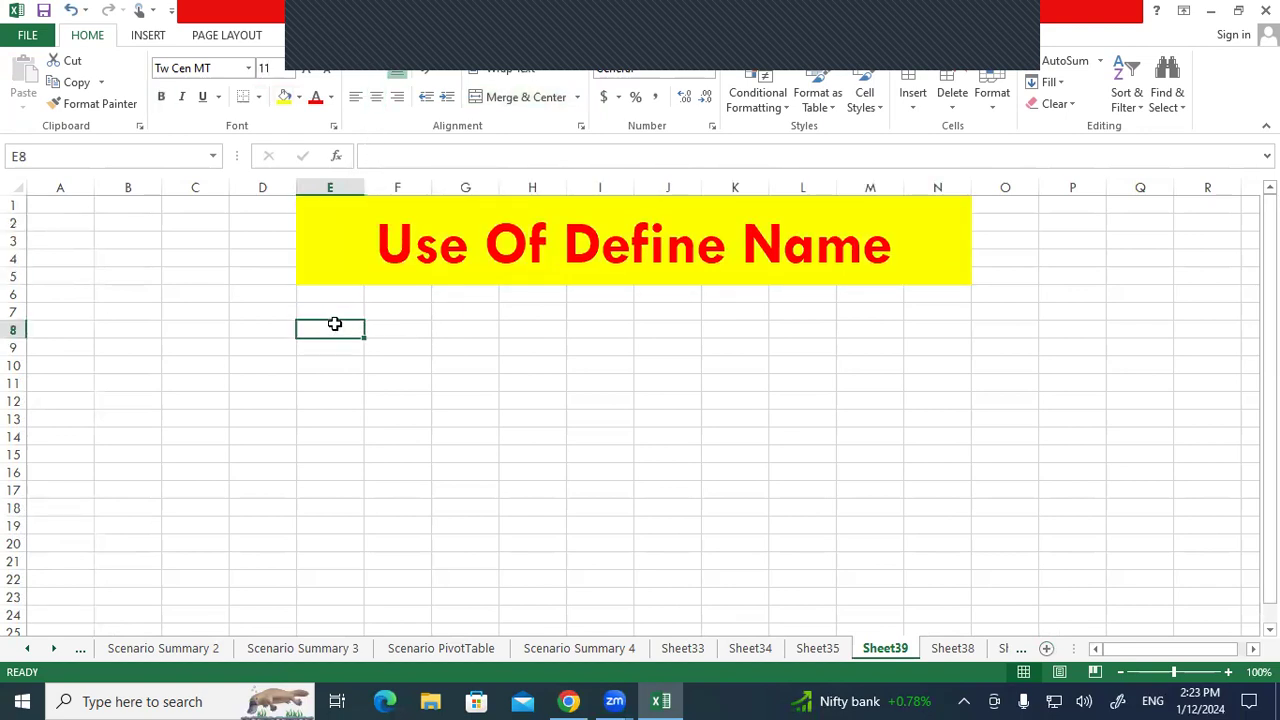
# Copy the first names in C8:C17 of Sheet34 and paste them as values into Sheet39 starting at B8.
pyautogui.click(420, 649)
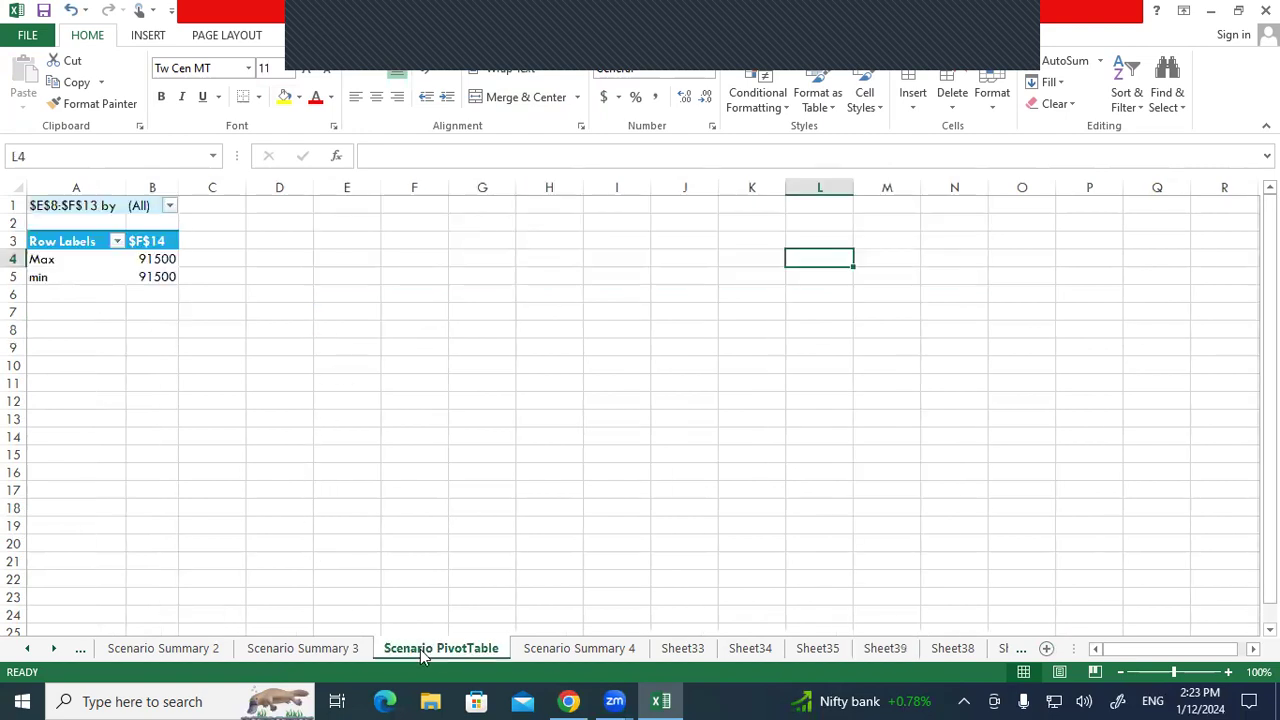
pyautogui.click(752, 651)
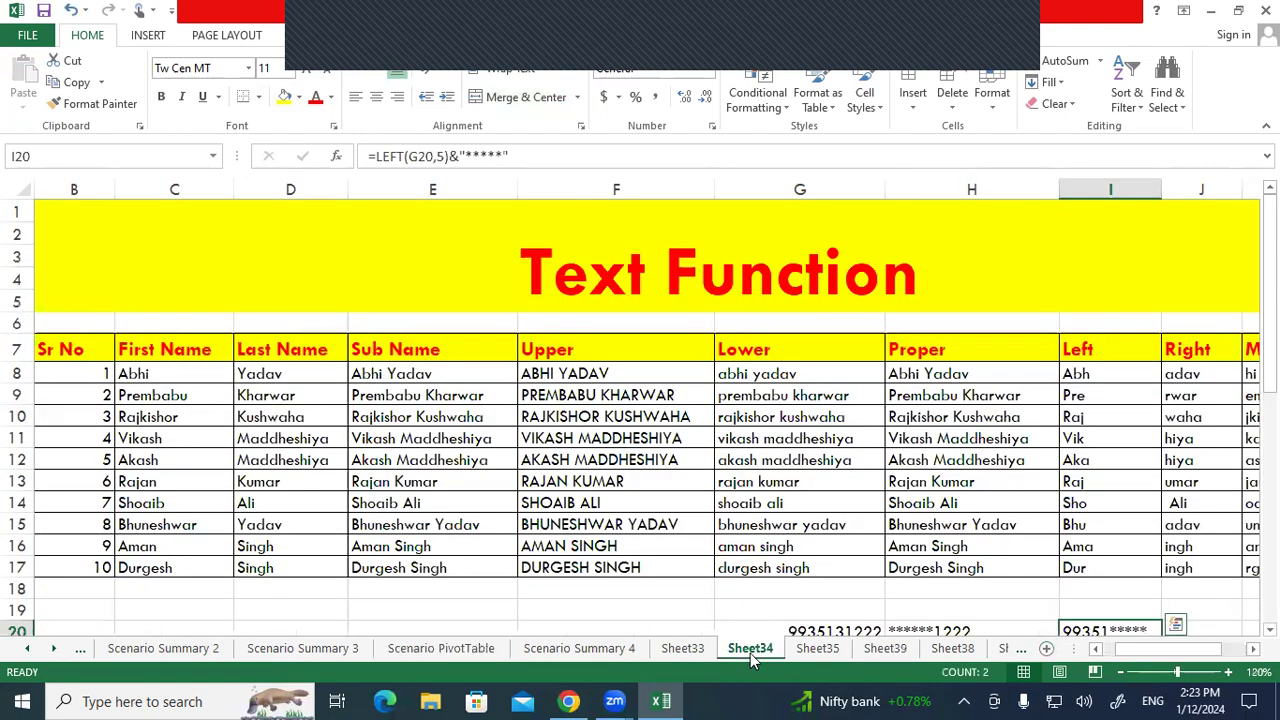
pyautogui.moveTo(138, 376); pyautogui.dragTo(157, 568)
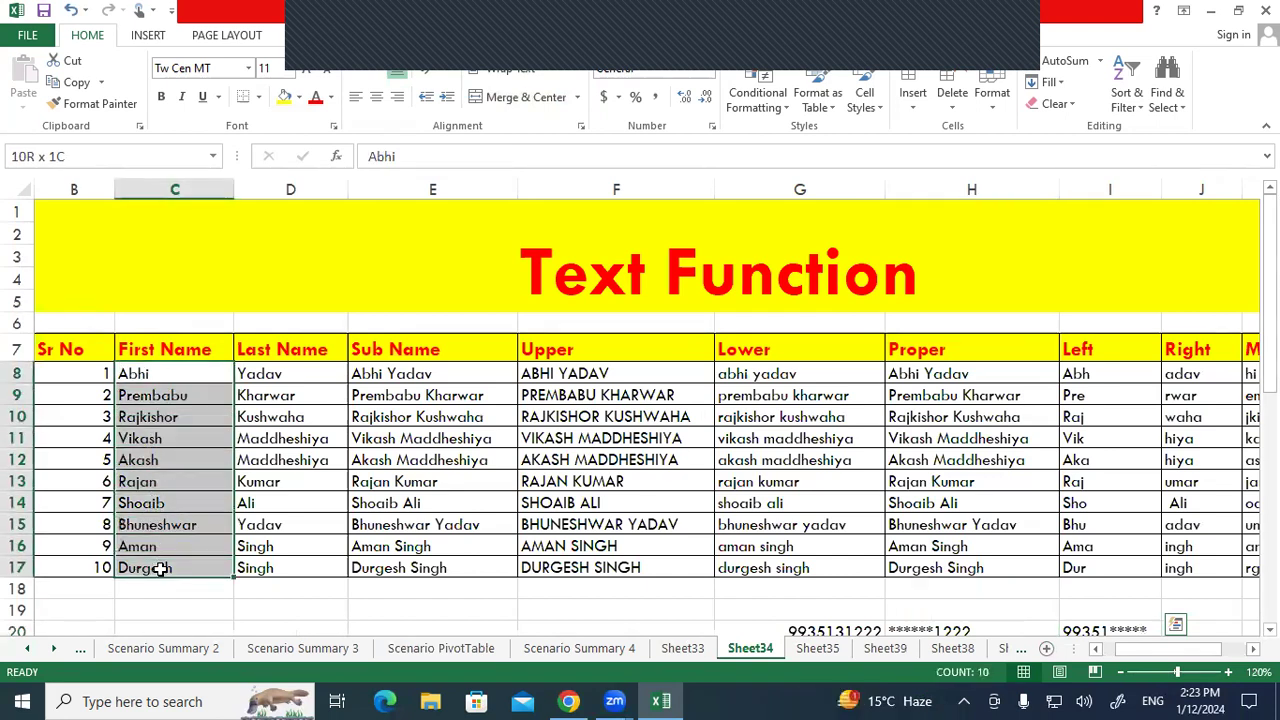
pyautogui.rightClick(152, 440)
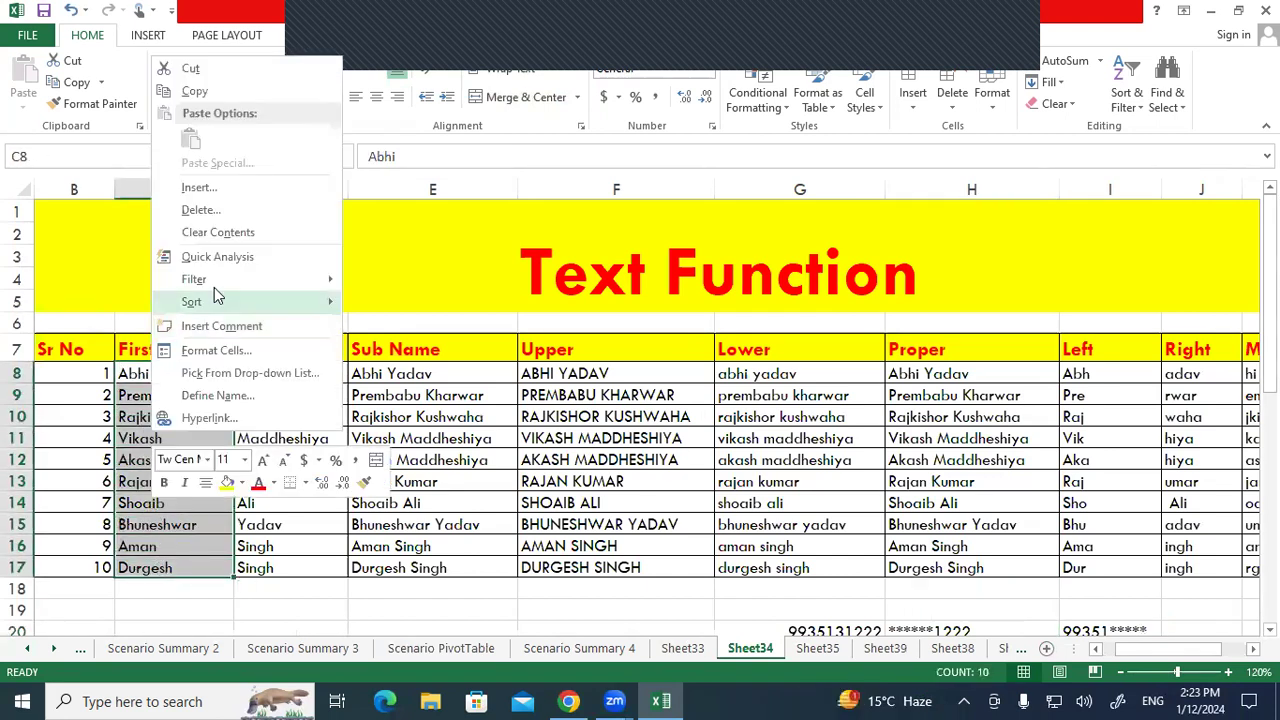
pyautogui.click(198, 91)
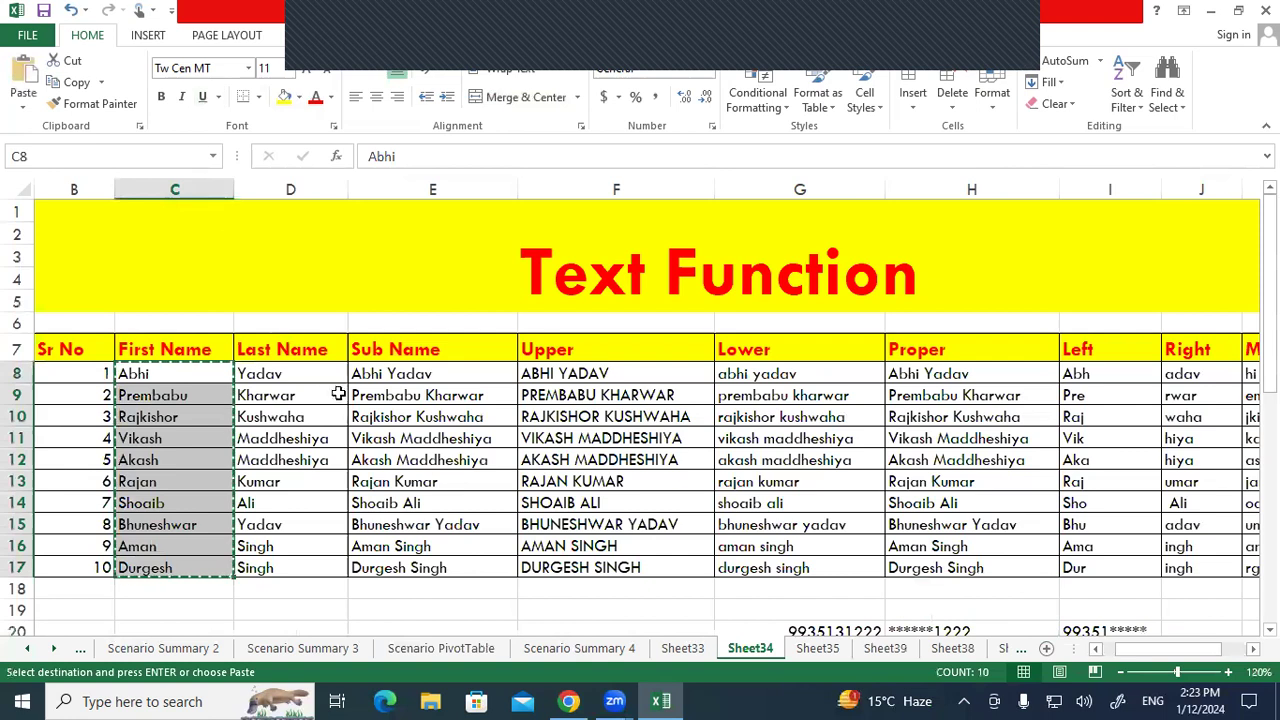
pyautogui.click(815, 649)
pyautogui.click(868, 649)
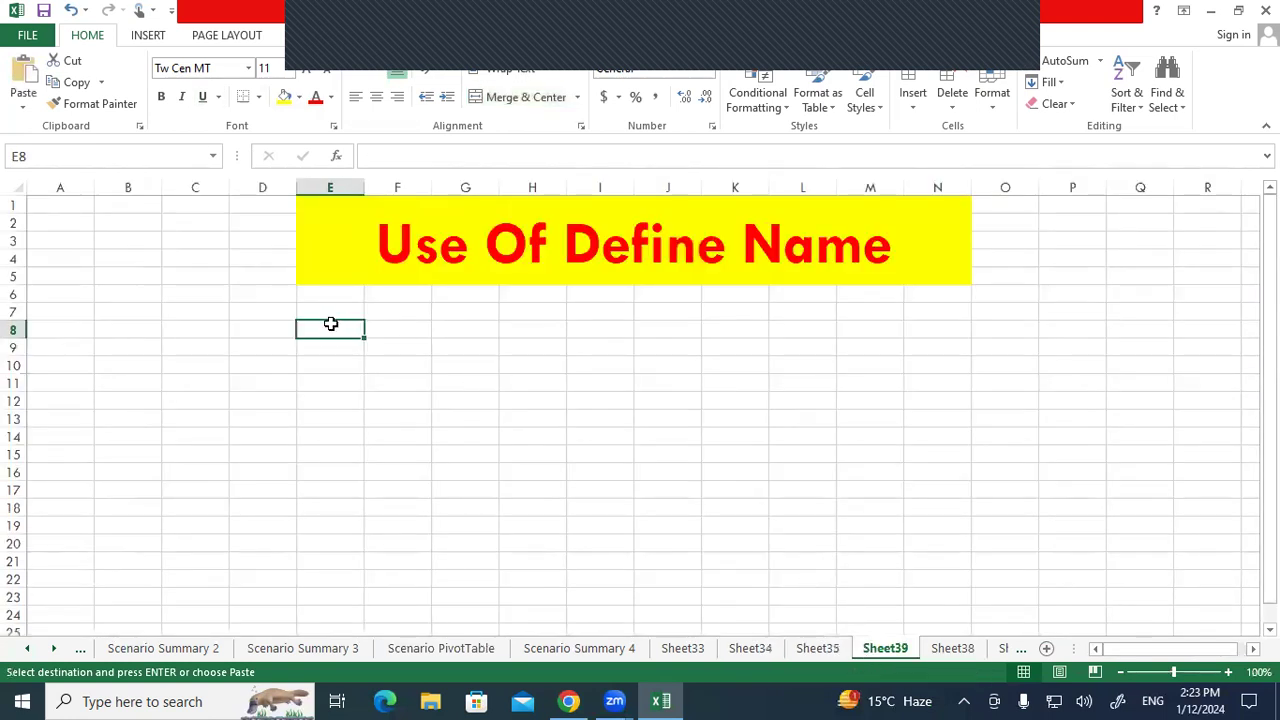
pyautogui.click(144, 326)
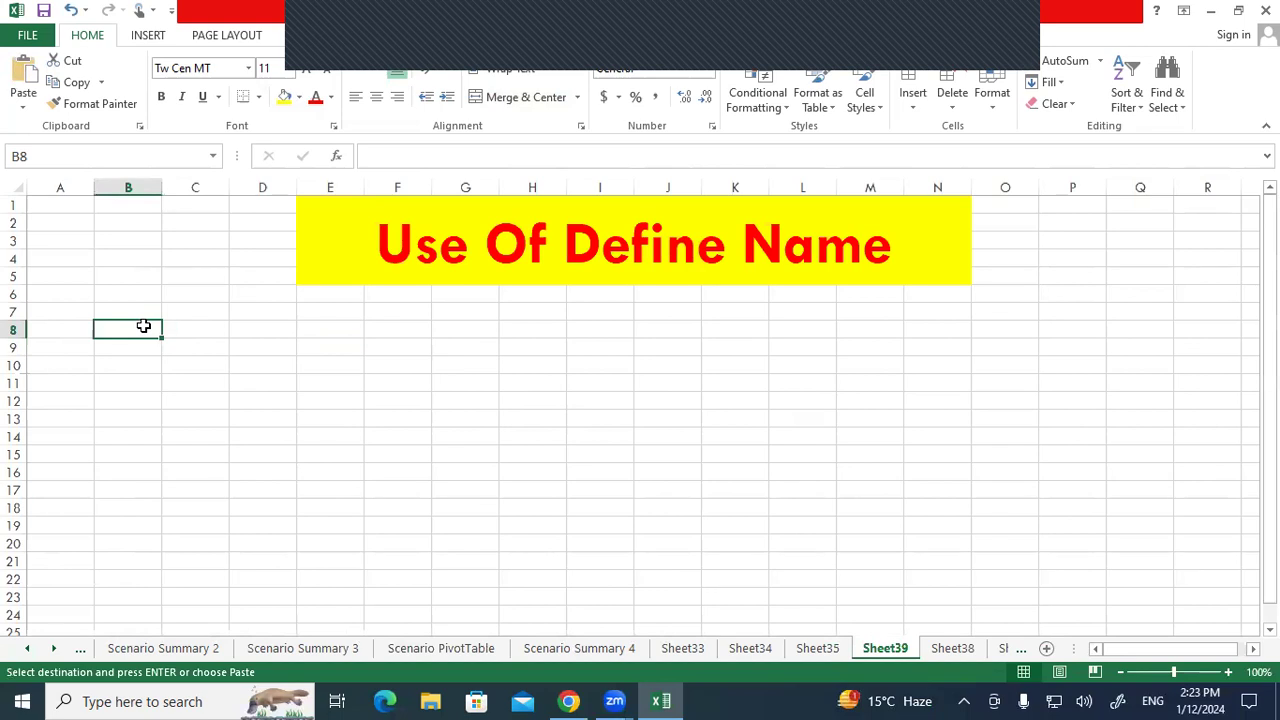
pyautogui.rightClick(144, 326)
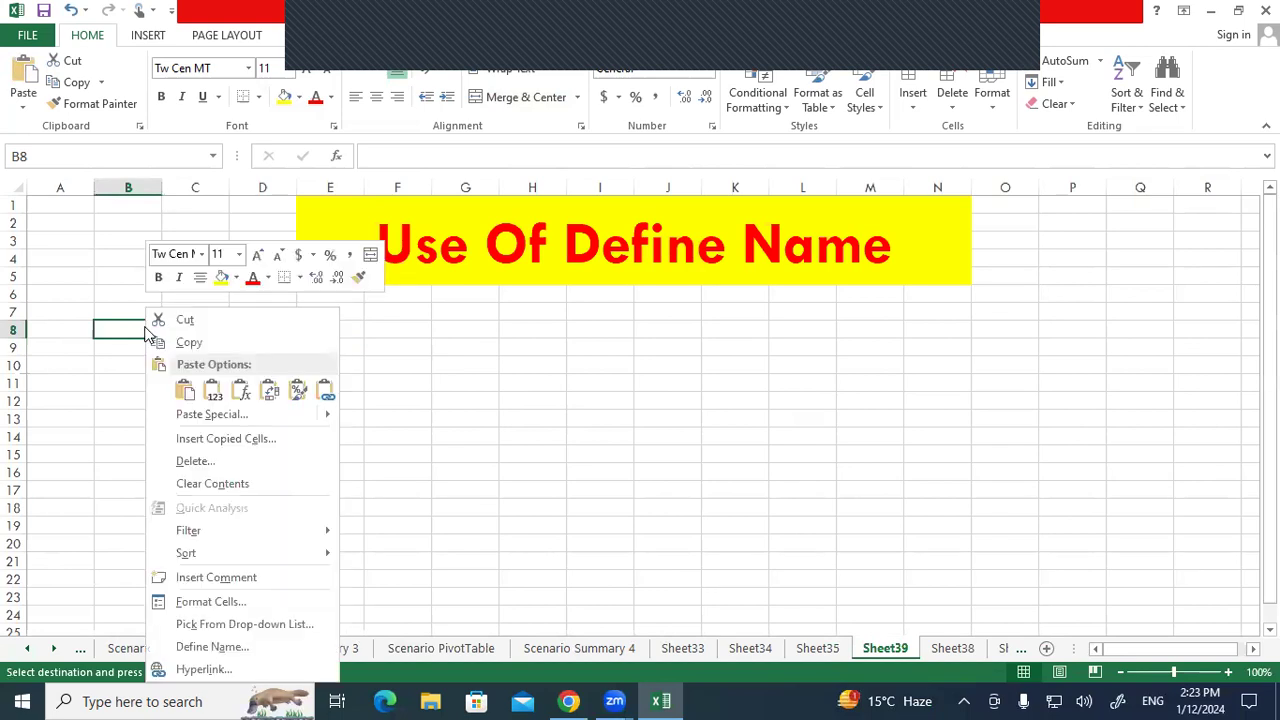
pyautogui.click(211, 390)
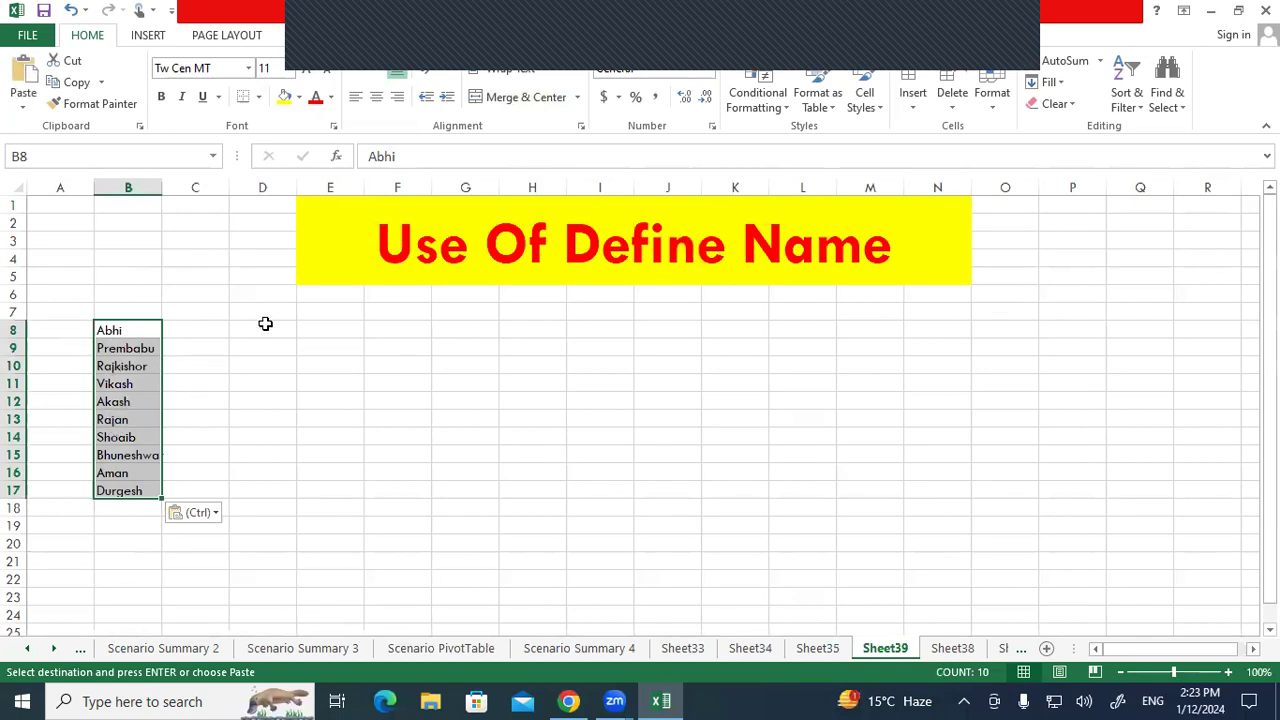
# Copy the first names in B8:B17 and paste them transposed into row 7 starting at E7.
pyautogui.moveTo(267, 323); pyautogui.dragTo(612, 333)
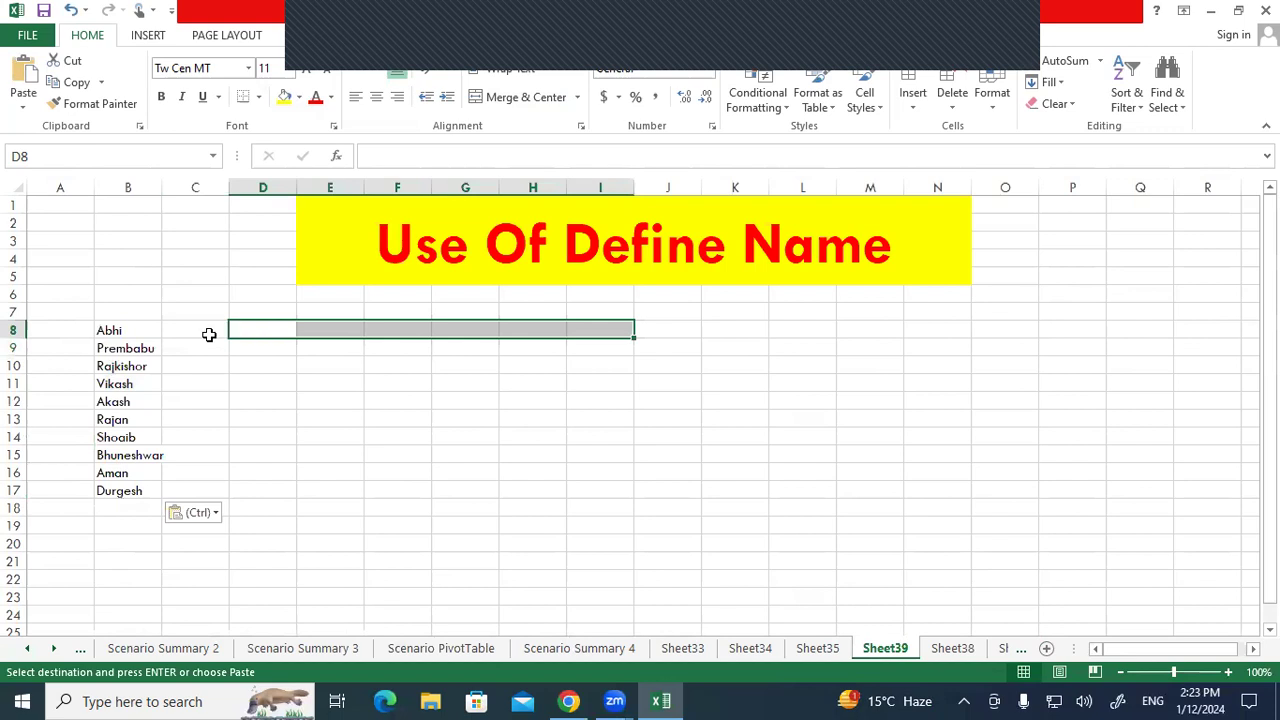
pyautogui.moveTo(110, 330); pyautogui.dragTo(123, 491)
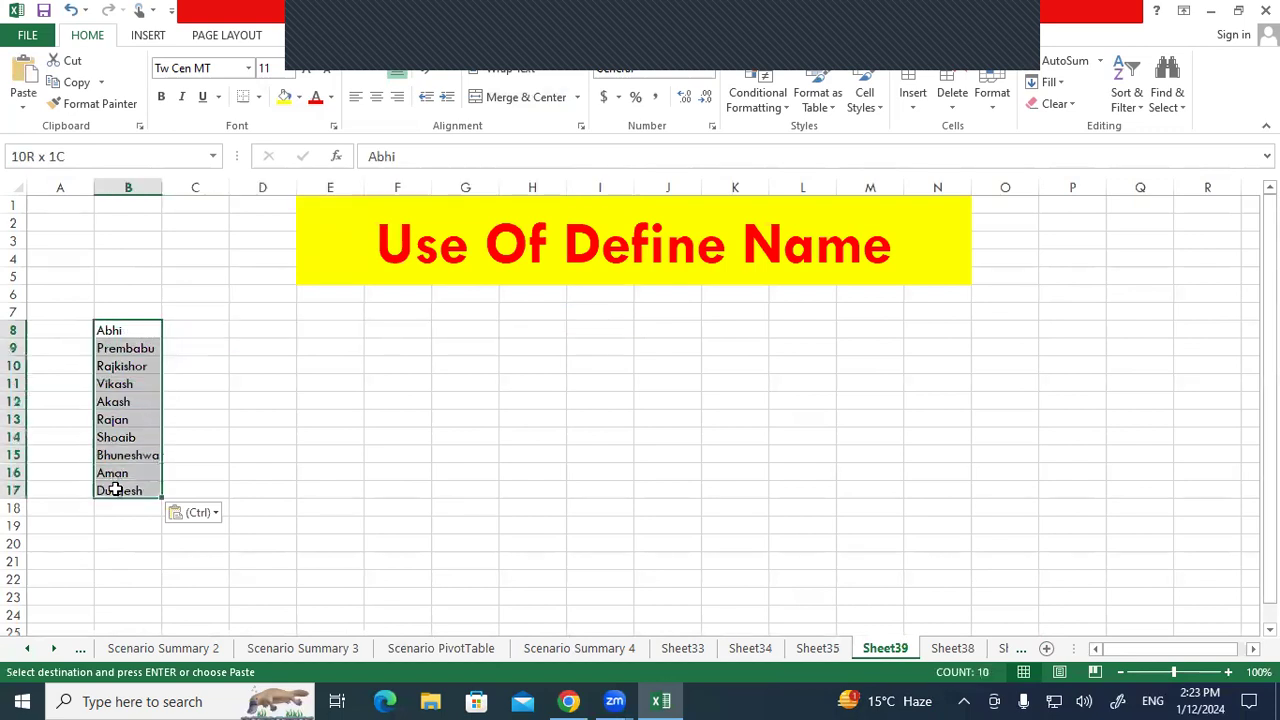
pyautogui.rightClick(113, 418)
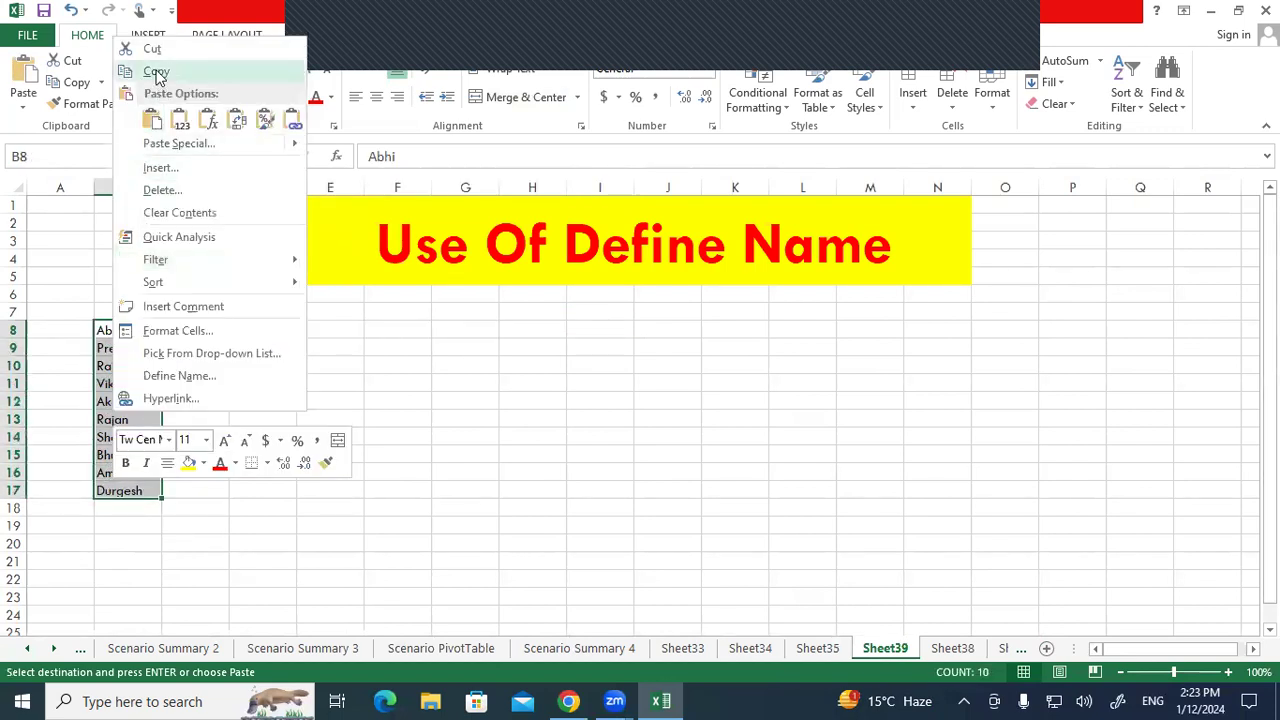
pyautogui.click(156, 74)
pyautogui.click(319, 311)
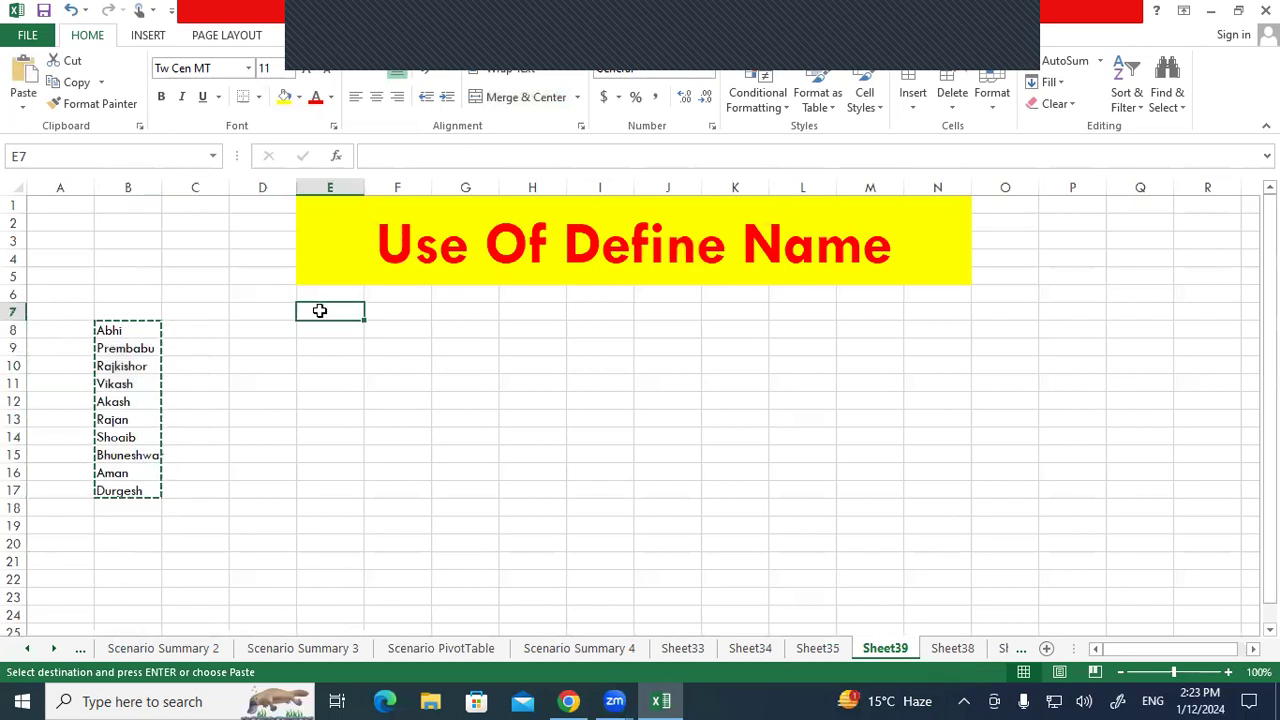
pyautogui.rightClick(320, 312)
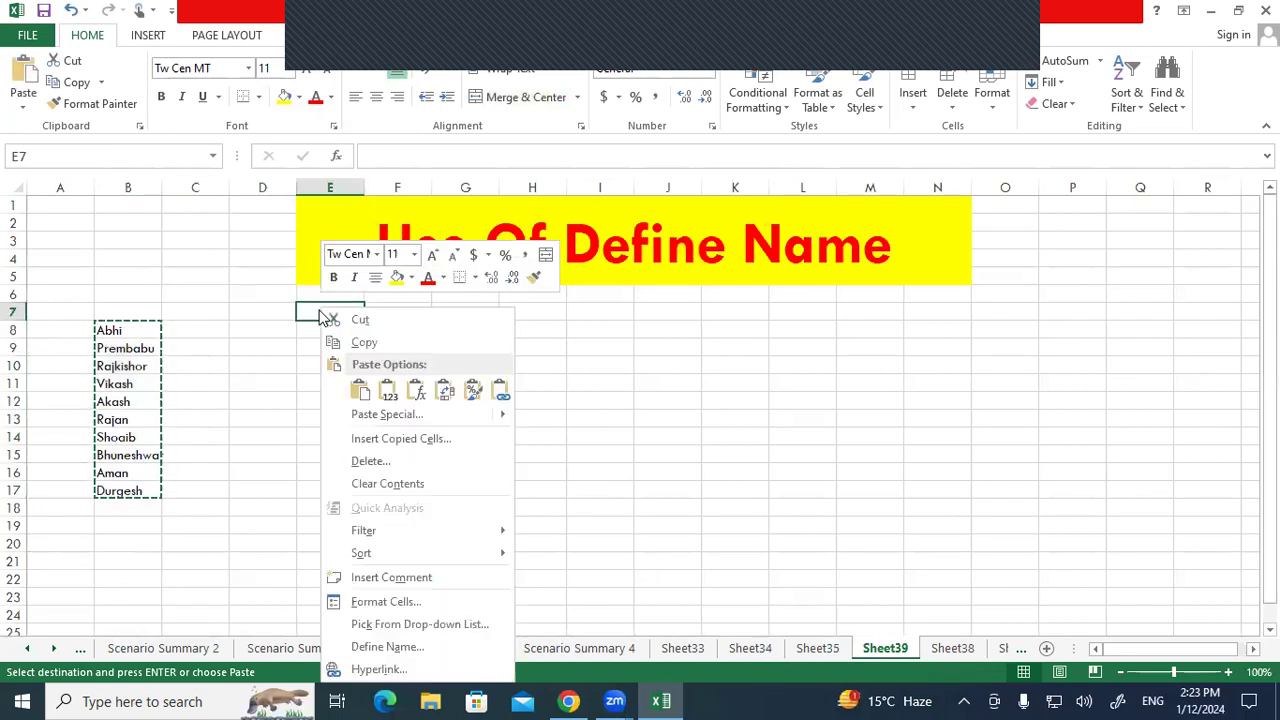
pyautogui.click(366, 418)
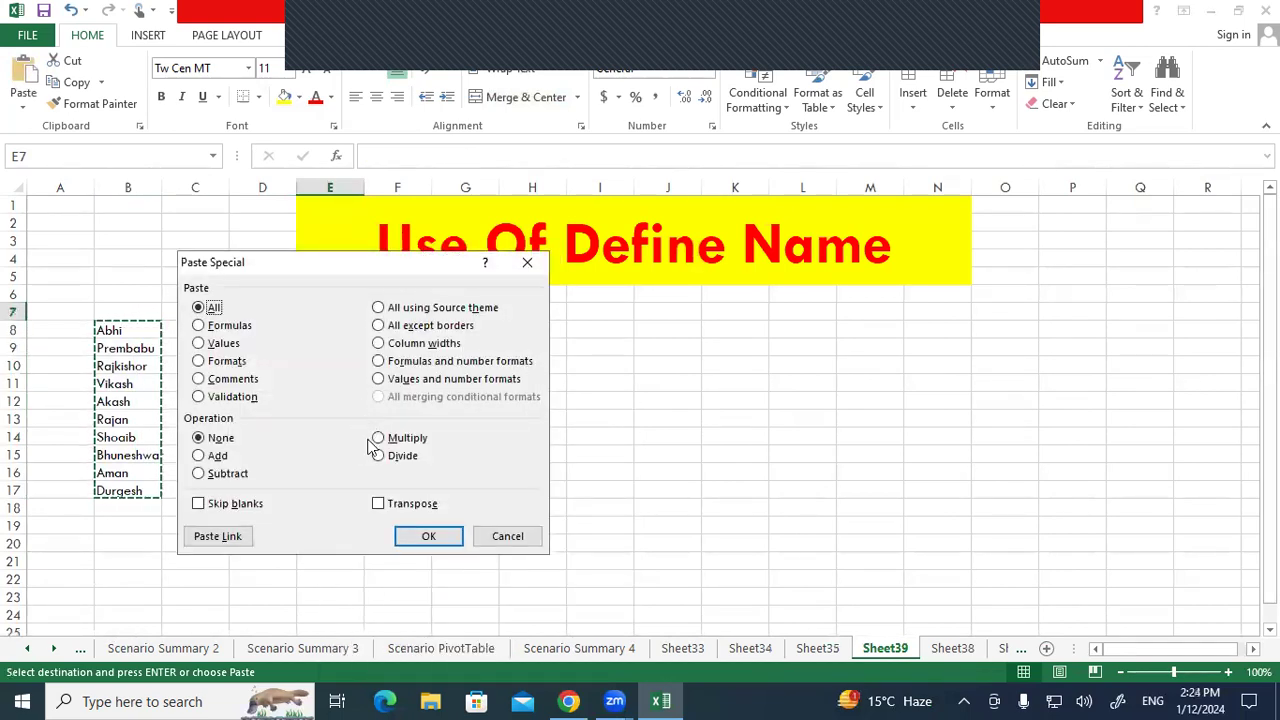
pyautogui.click(378, 505)
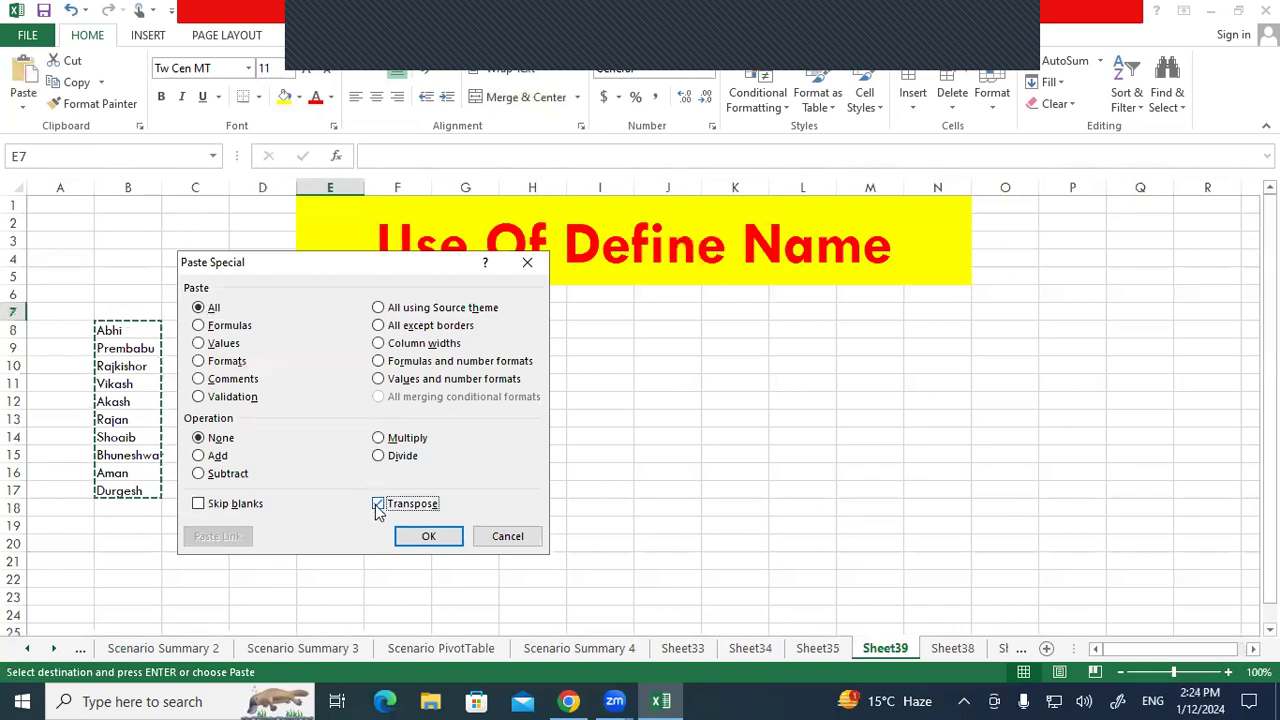
pyautogui.click(428, 538)
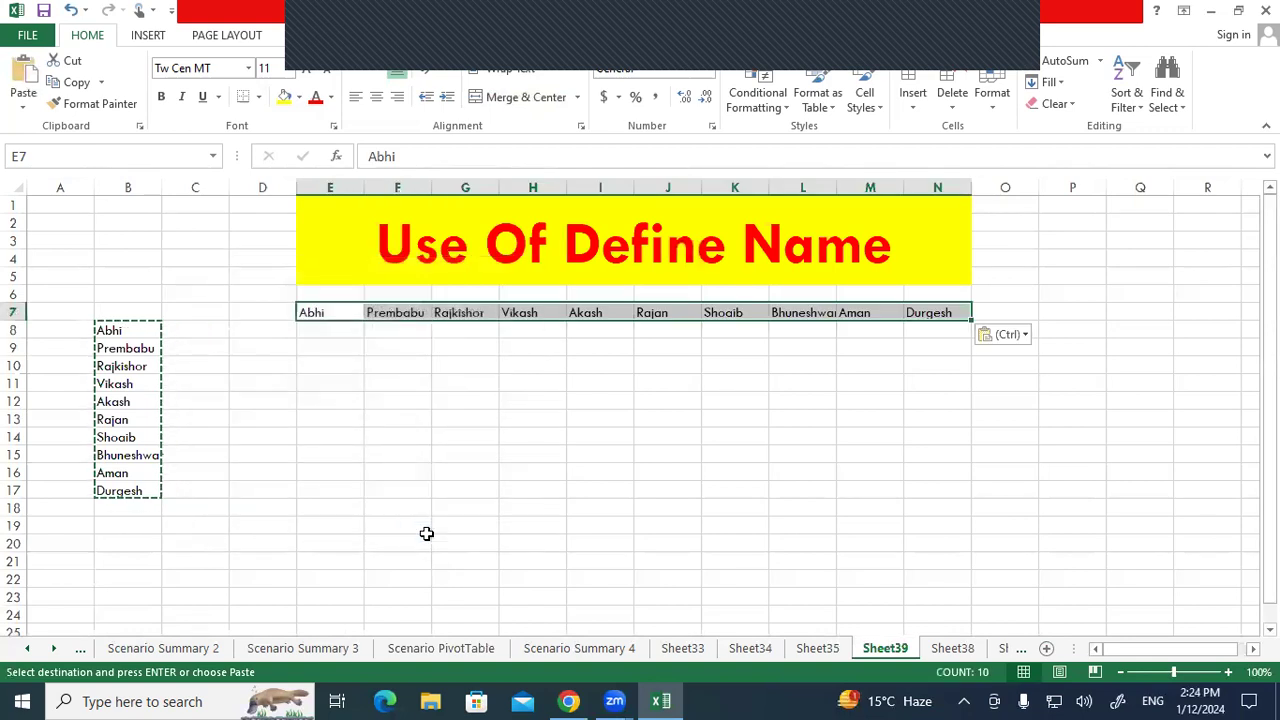
# AutoFit the widths of the columns holding the transposed names, starting from column E.
pyautogui.moveTo(318, 189); pyautogui.dragTo(974, 187)
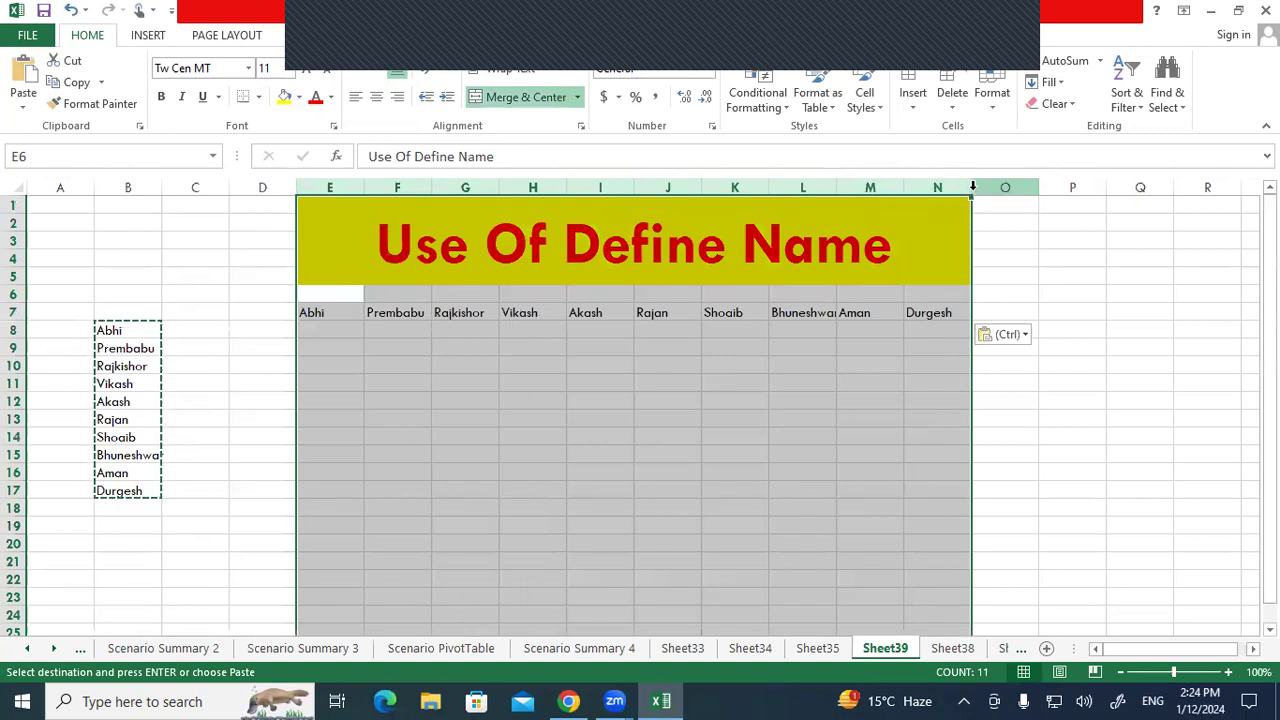
pyautogui.click(960, 189)
pyautogui.moveTo(337, 189)
pyautogui.mouseDown()
pyautogui.moveTo(929, 217)
pyautogui.moveTo(971, 209)
pyautogui.moveTo(974, 185)
pyautogui.mouseUp()
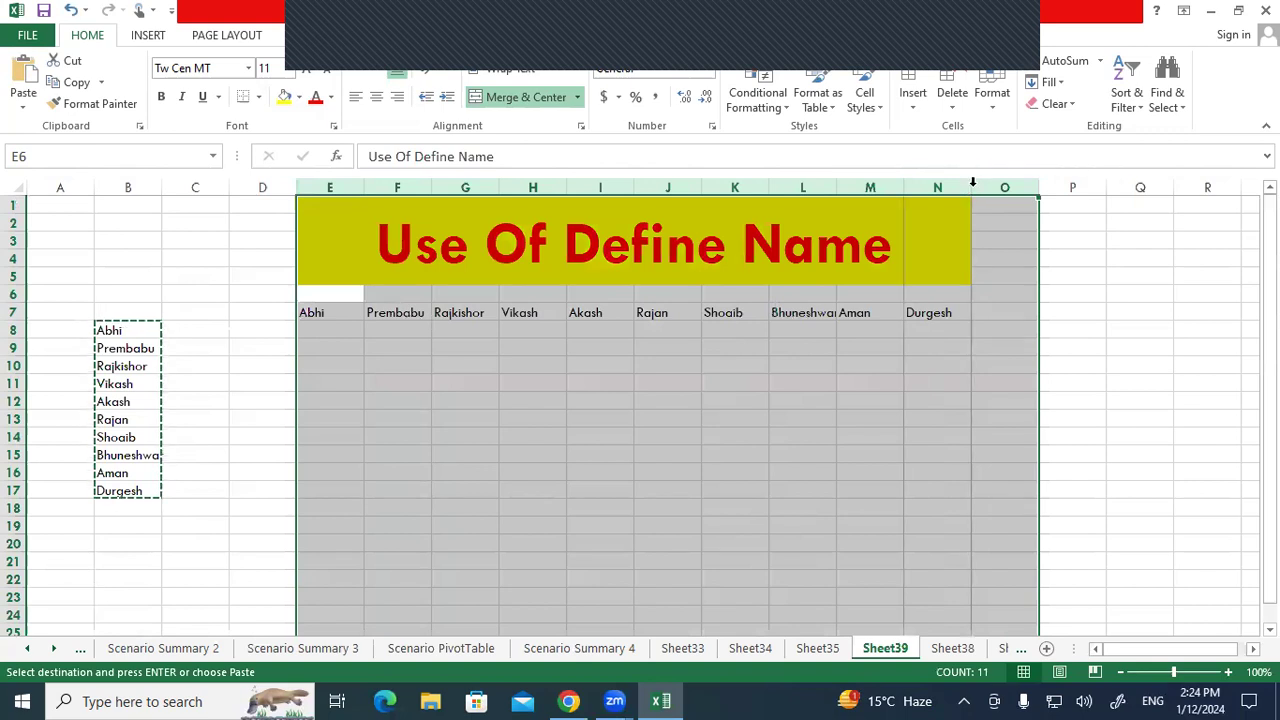
pyautogui.doubleClick(971, 187)
pyautogui.click(584, 381)
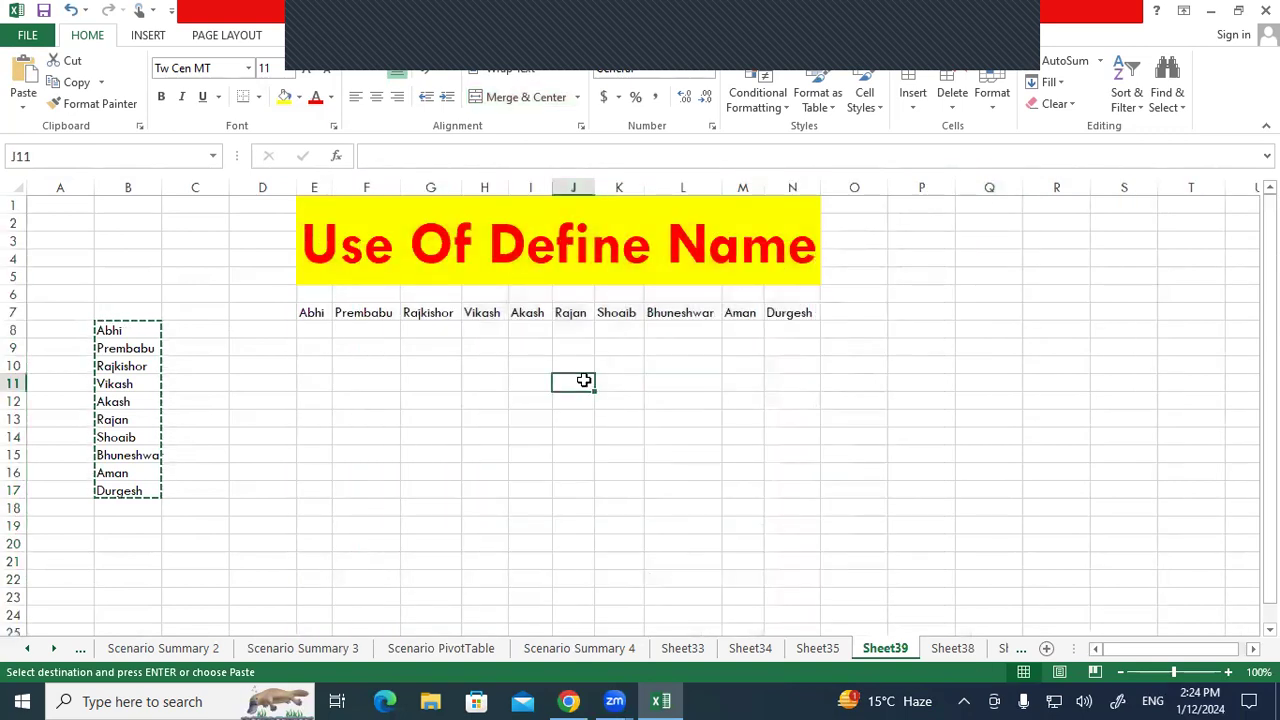
# Apply all borders to the range E7:N19.
pyautogui.click(323, 343)
pyautogui.moveTo(309, 311); pyautogui.dragTo(777, 529)
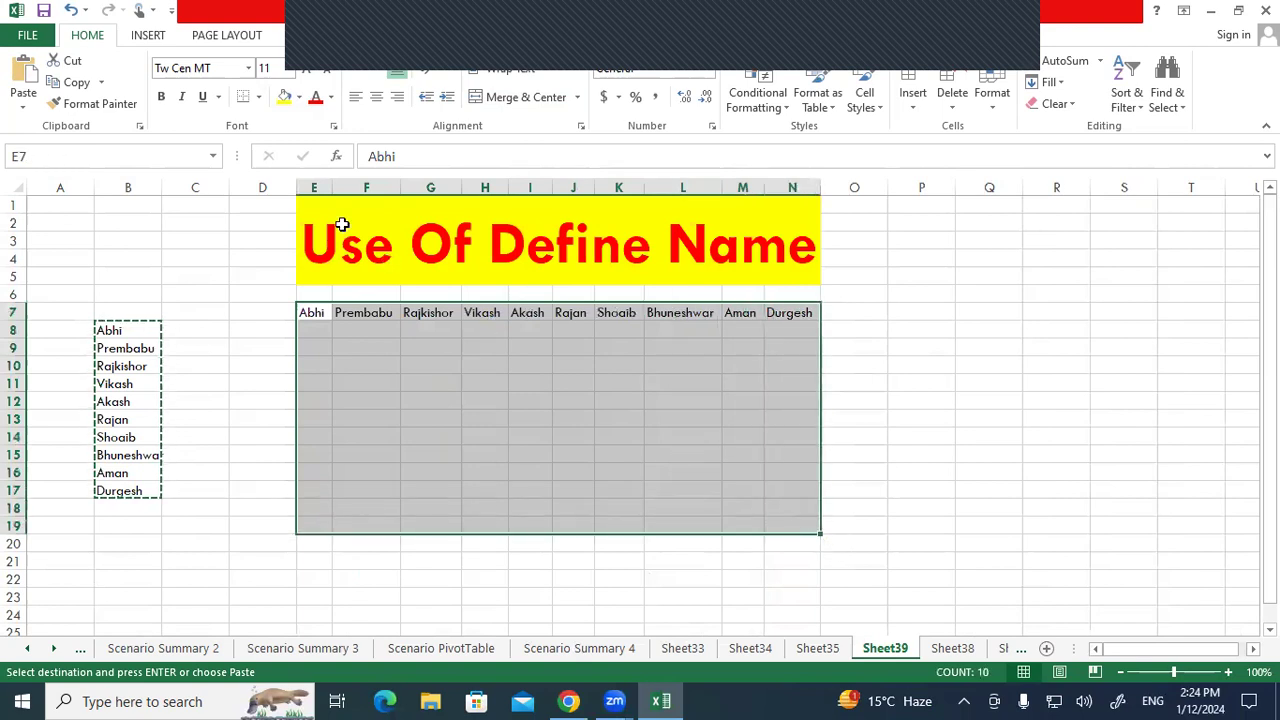
pyautogui.click(259, 97)
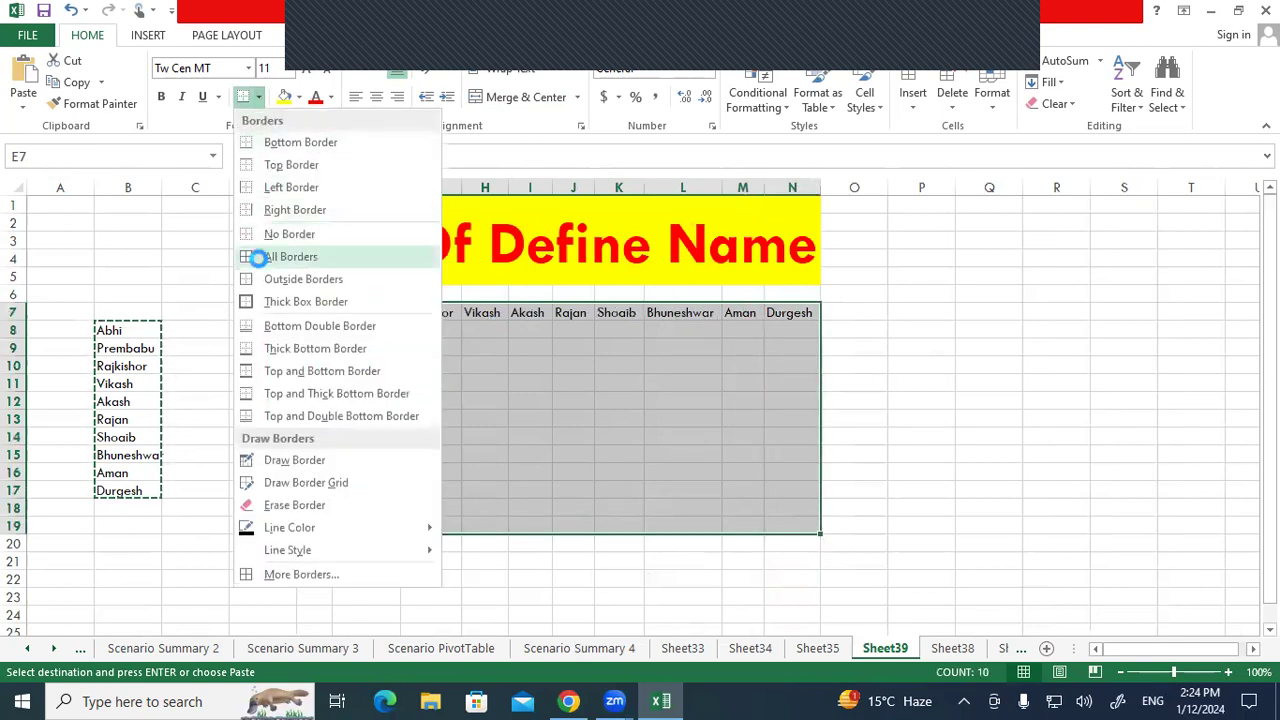
pyautogui.click(254, 254)
pyautogui.click(920, 455)
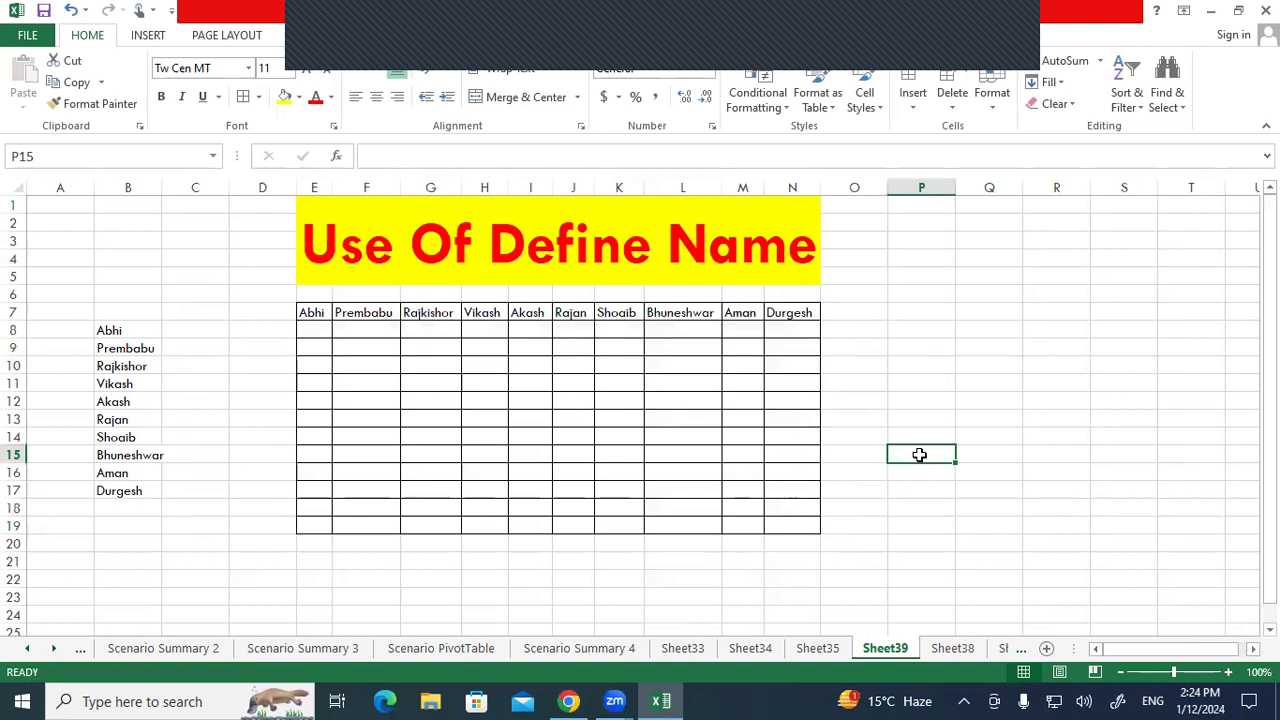
# Clear the original vertical list of names in B7:B19.
pyautogui.moveTo(101, 313); pyautogui.dragTo(120, 515)
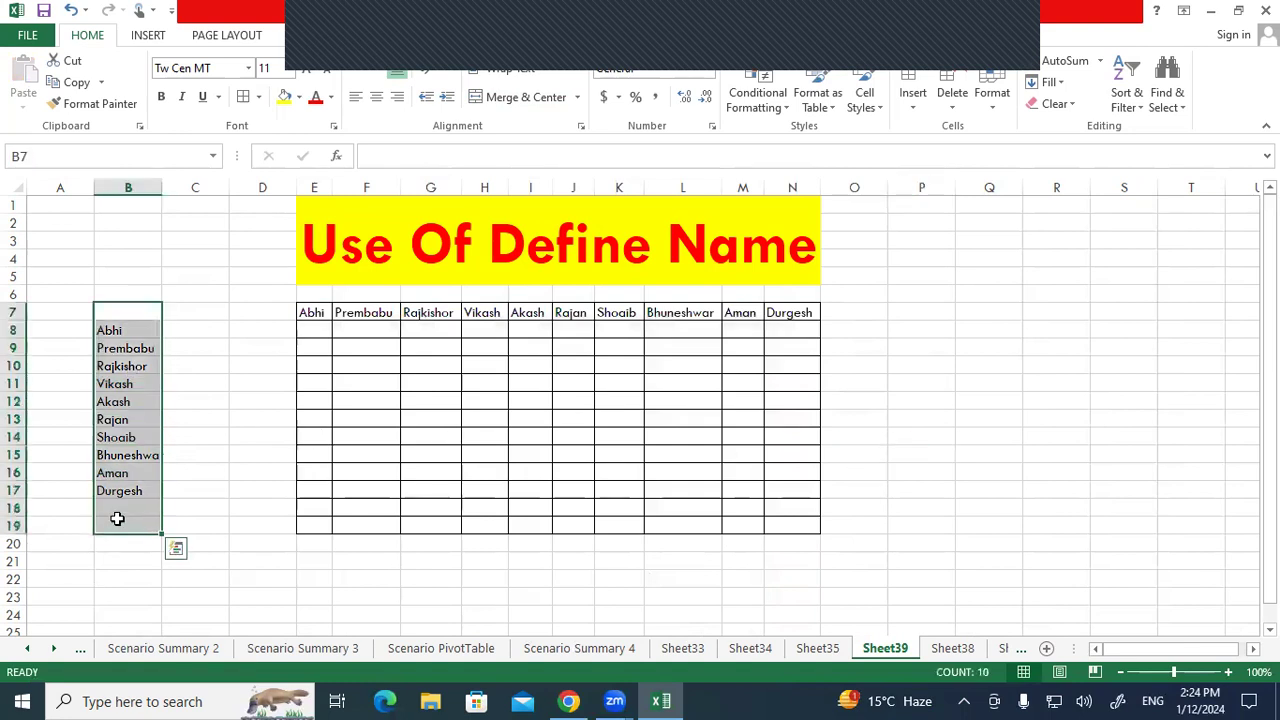
pyautogui.press('Delete')
# Enter =RANDBETWEEN(20,80) in E8, fill it through E8:N19, and clear the filled cells again.
pyautogui.click(314, 331)
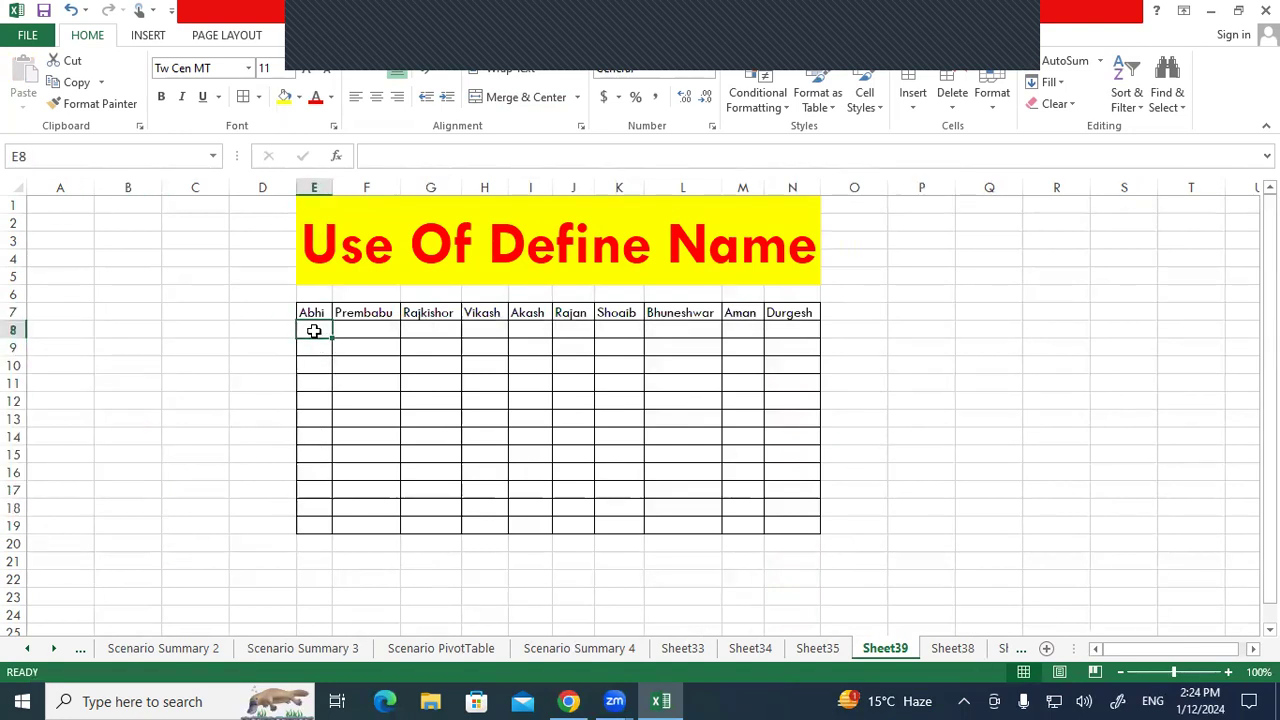
pyautogui.write('=randb')
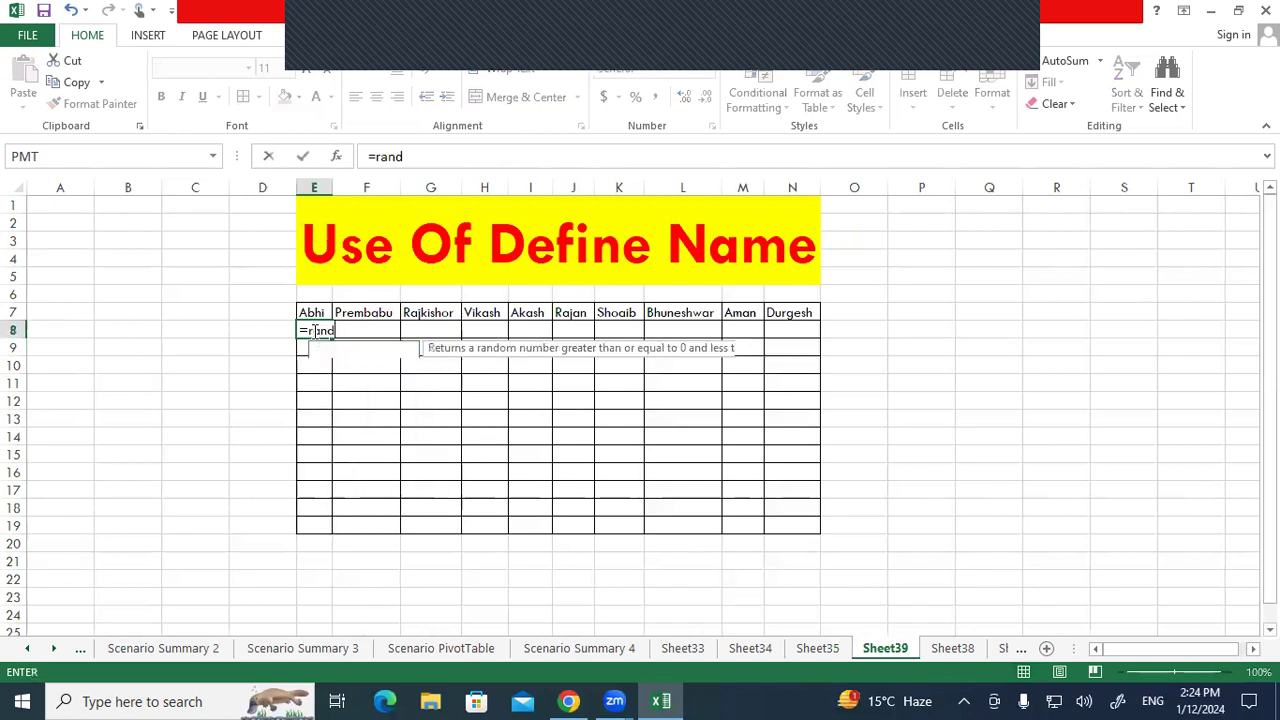
pyautogui.press('Tab')
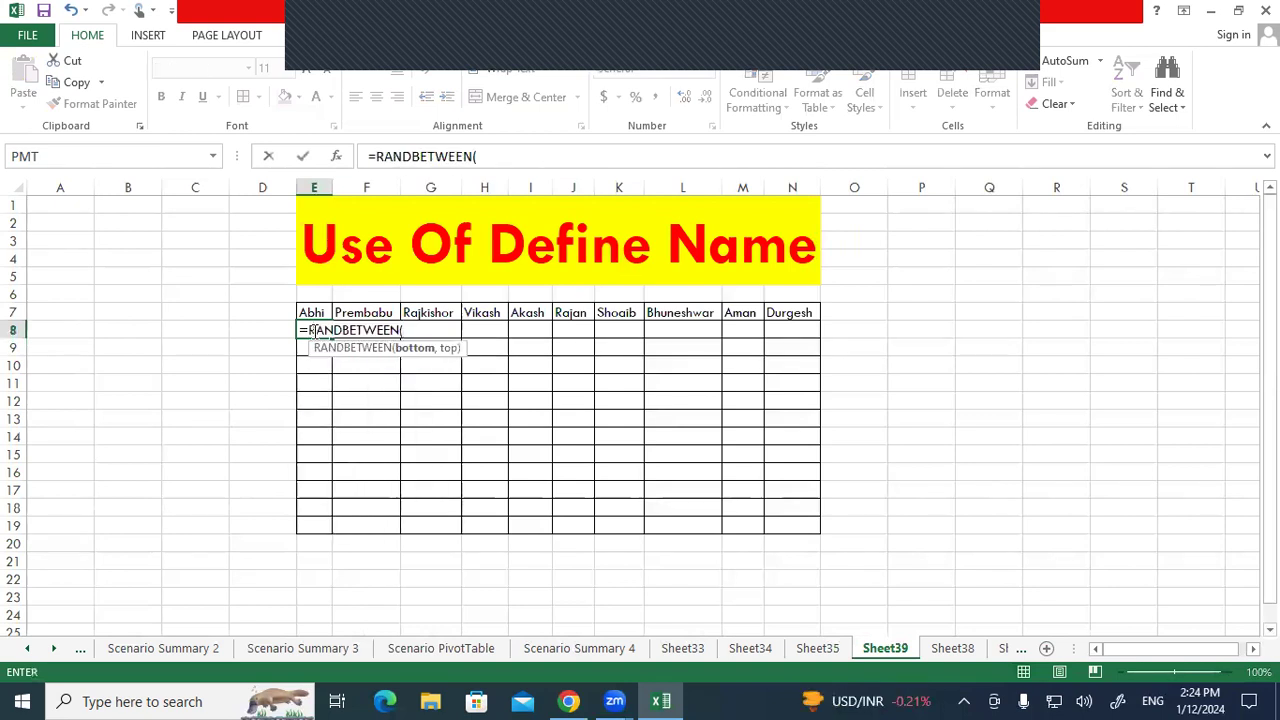
pyautogui.write('20,80')
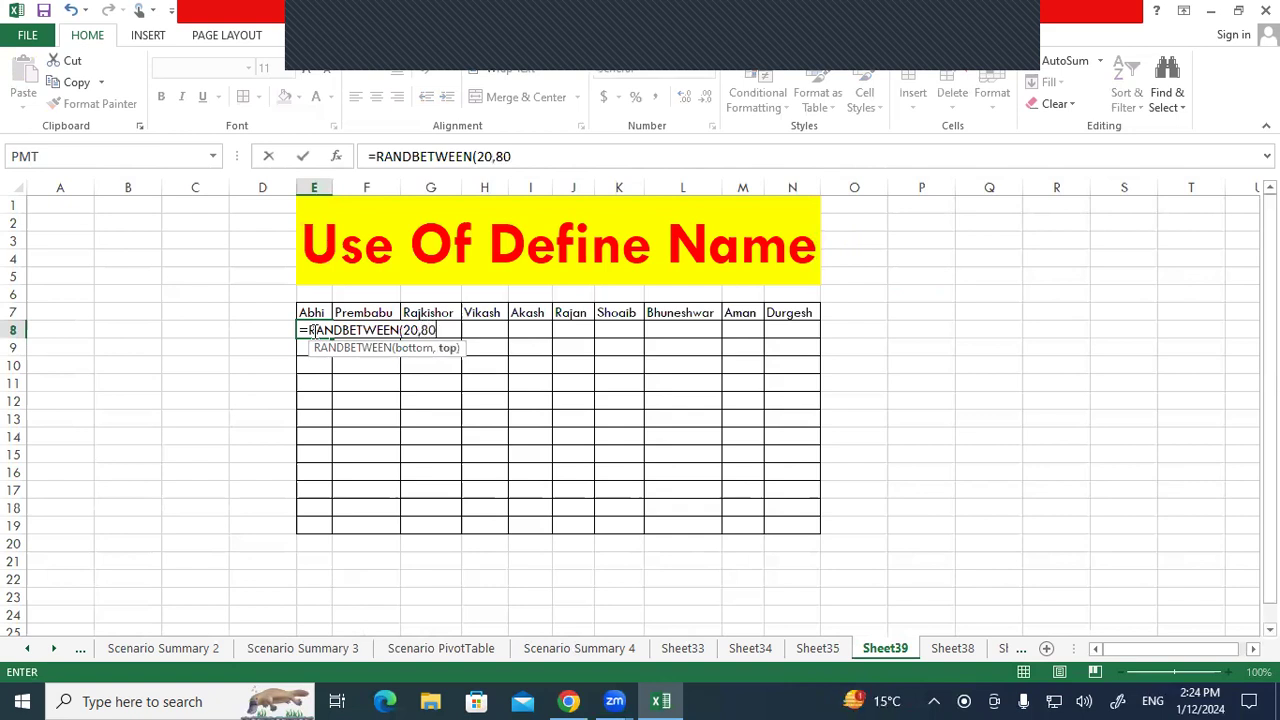
pyautogui.press('Return')
pyautogui.click(318, 333)
pyautogui.moveTo(332, 340); pyautogui.dragTo(323, 531)
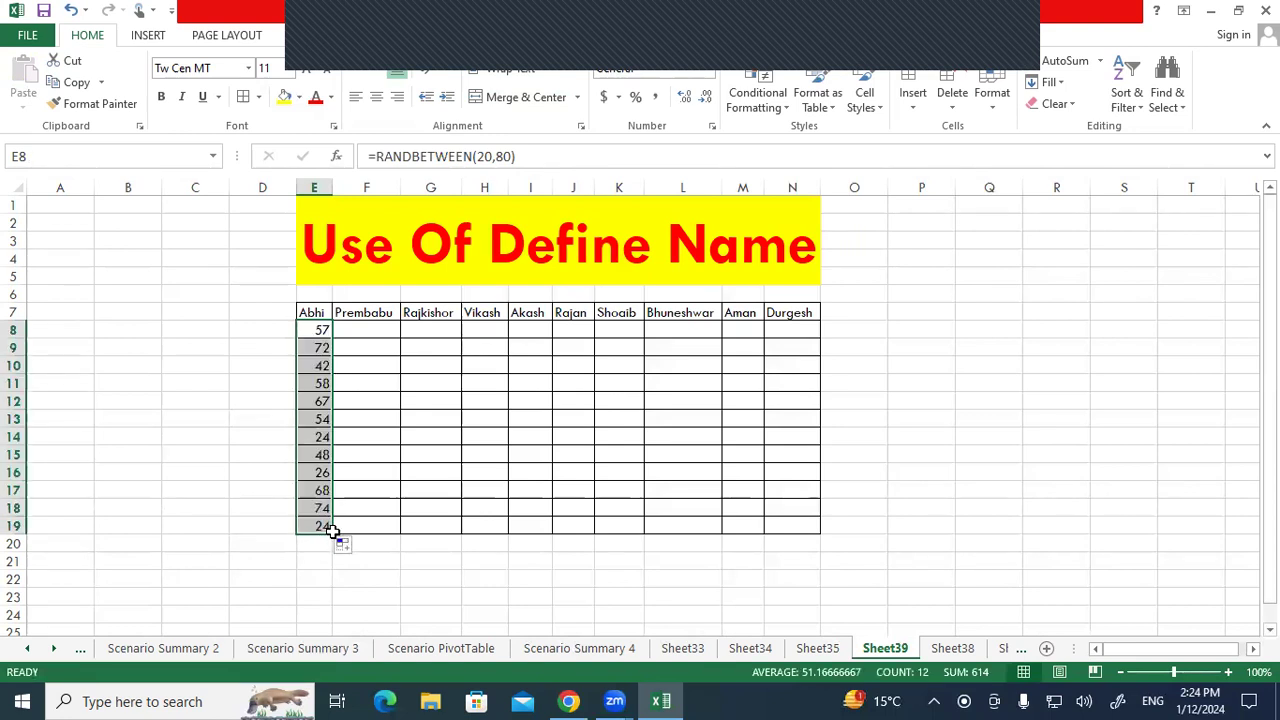
pyautogui.moveTo(333, 536); pyautogui.dragTo(799, 560)
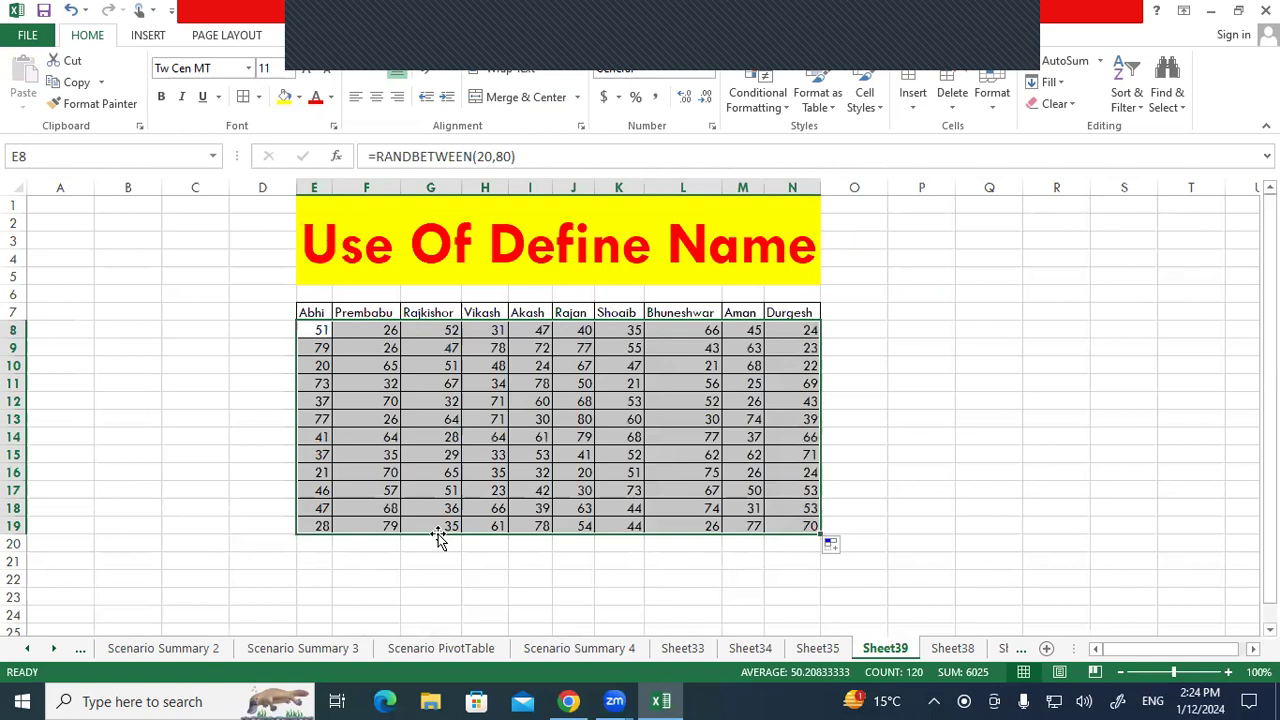
pyautogui.press('Delete')
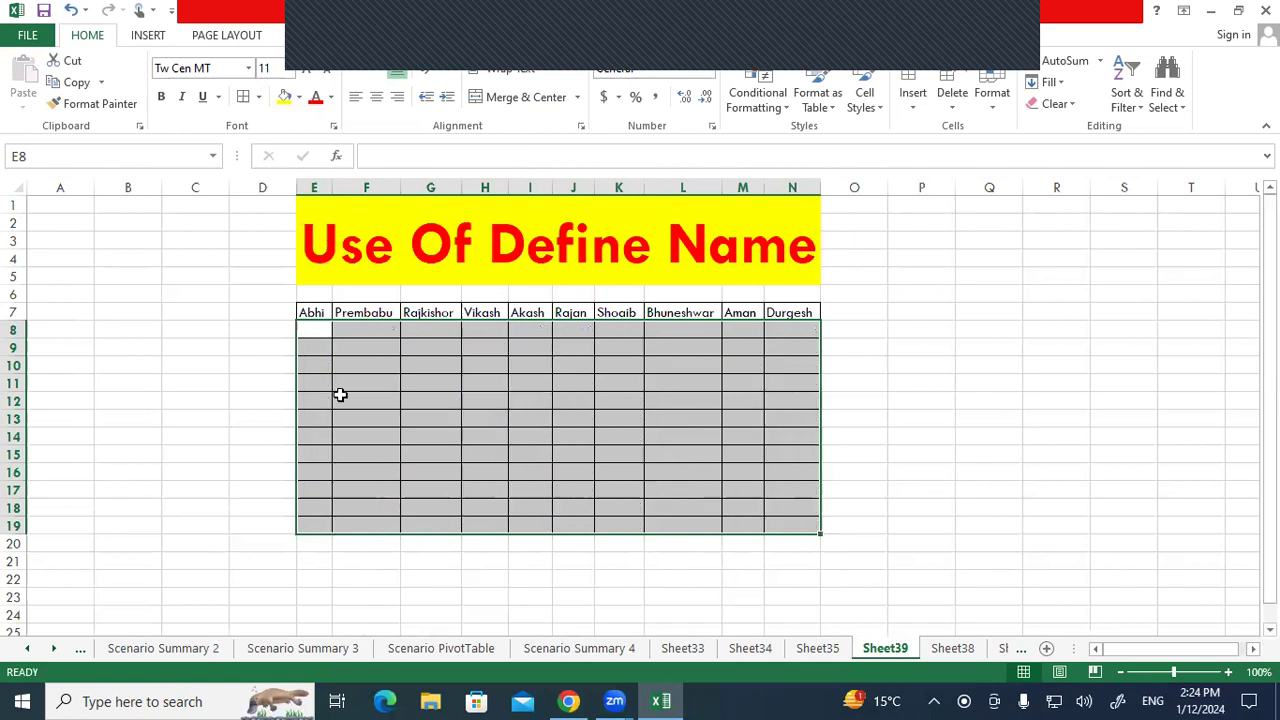
# Enter =RANDBETWEEN(20,80) in all cells of E8:N19 at once.
pyautogui.moveTo(318, 331); pyautogui.dragTo(785, 524)
pyautogui.write('=randb')
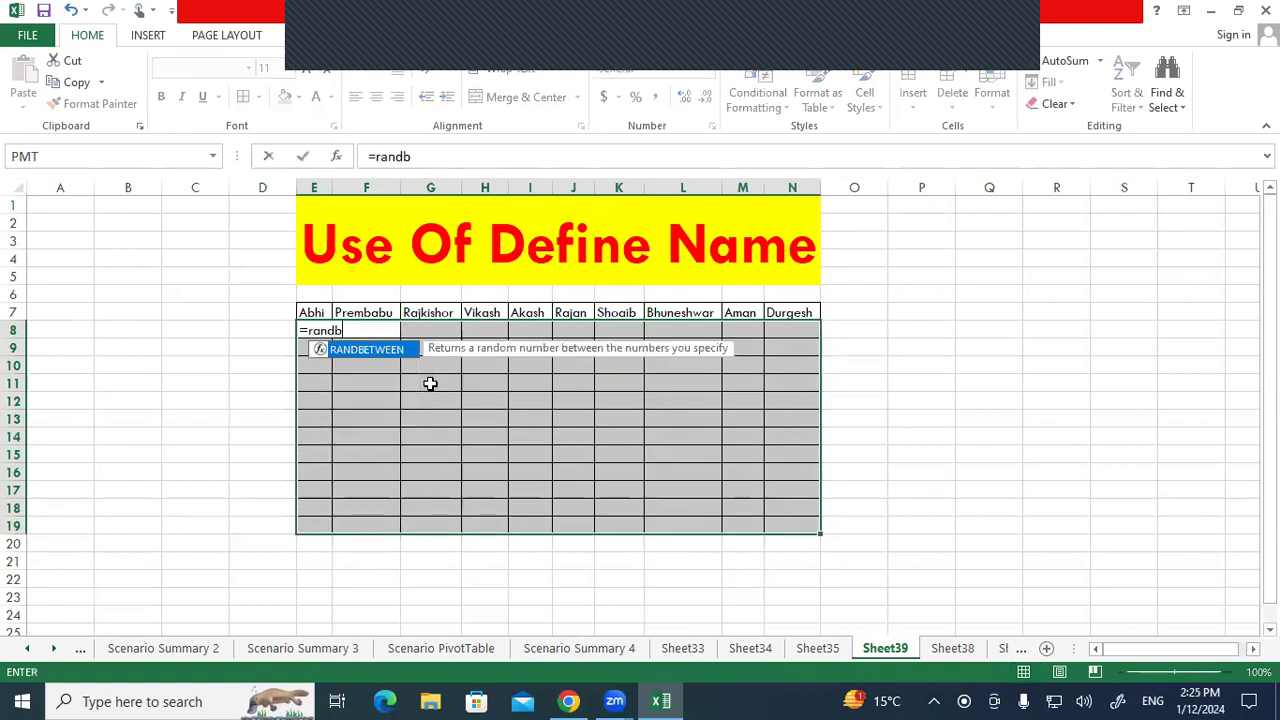
pyautogui.press('Tab')
pyautogui.write('20,80)')
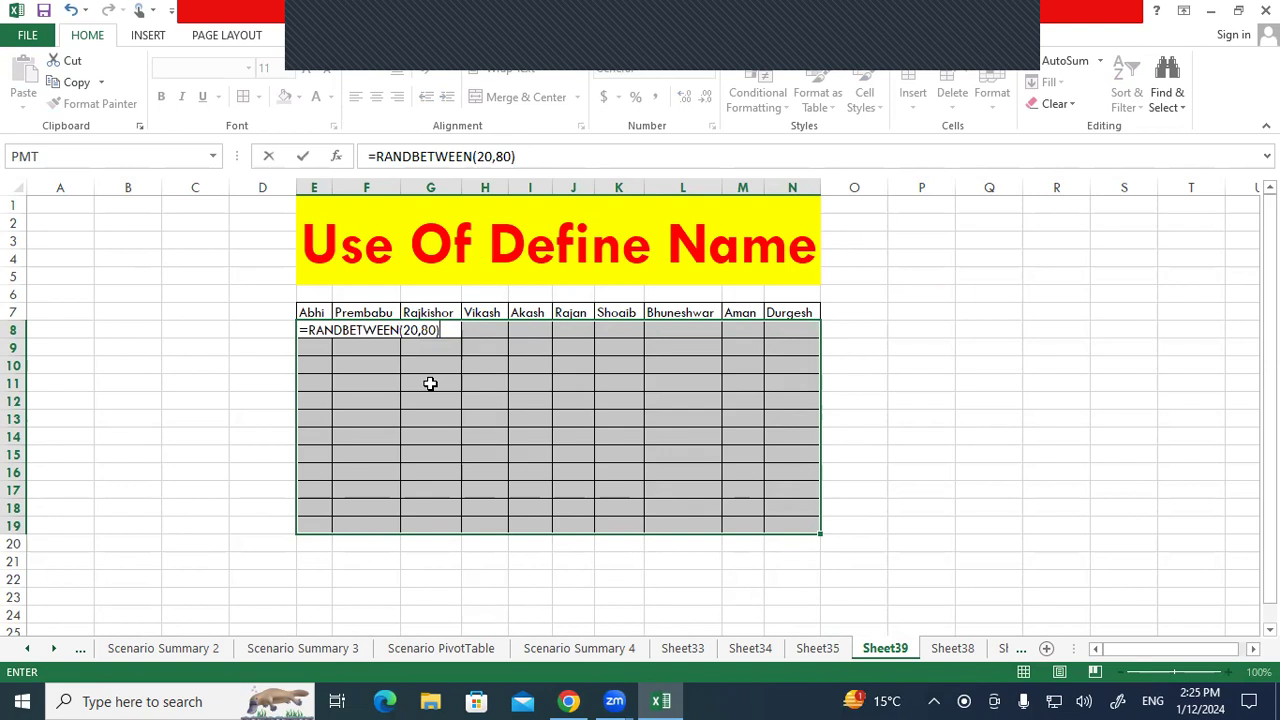
pyautogui.hotkey('ctrl', 'Return')
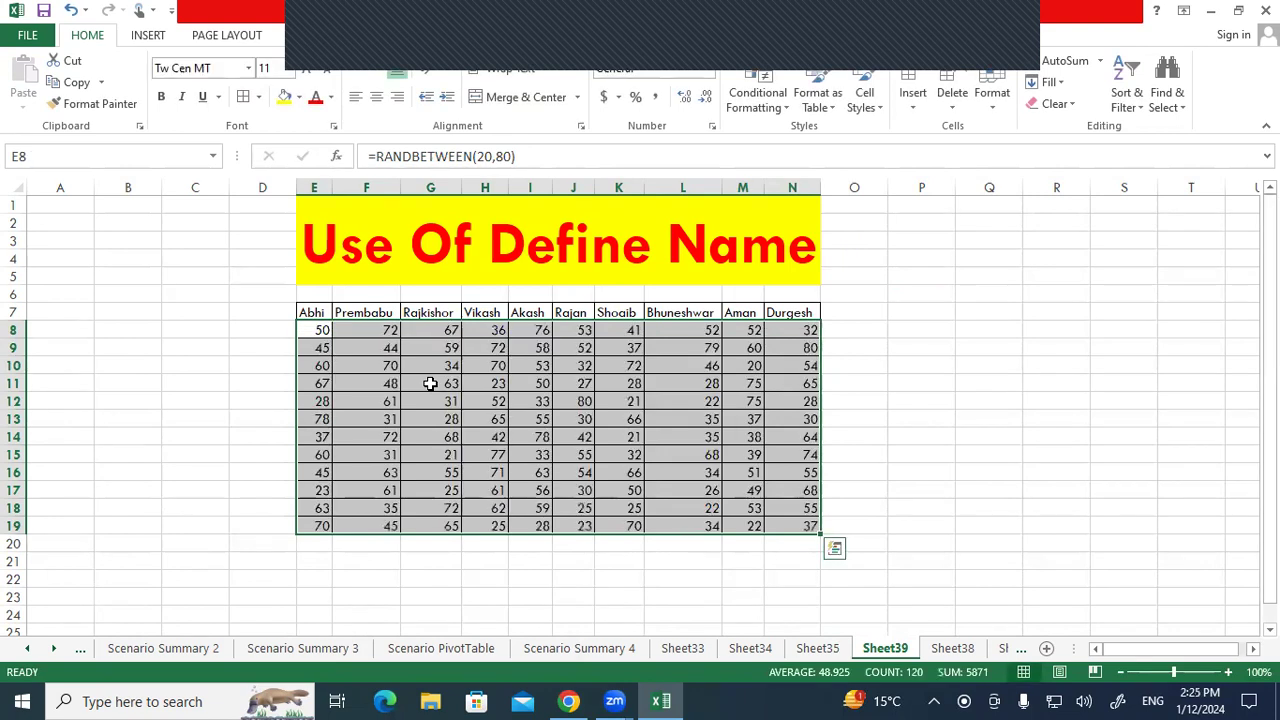
# Convert the random-number formulas in E8:N19 to fixed numbers by copying them and pasting values in place.
pyautogui.rightClick(430, 383)
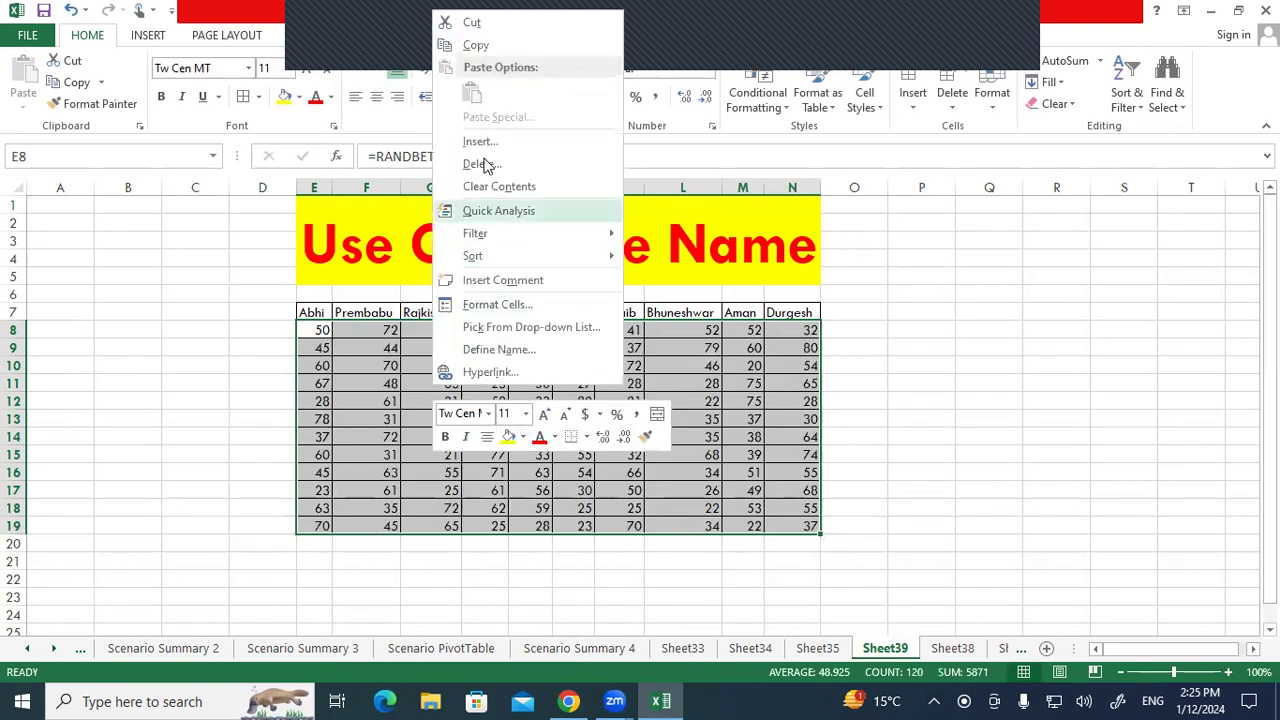
pyautogui.click(475, 44)
pyautogui.rightClick(446, 309)
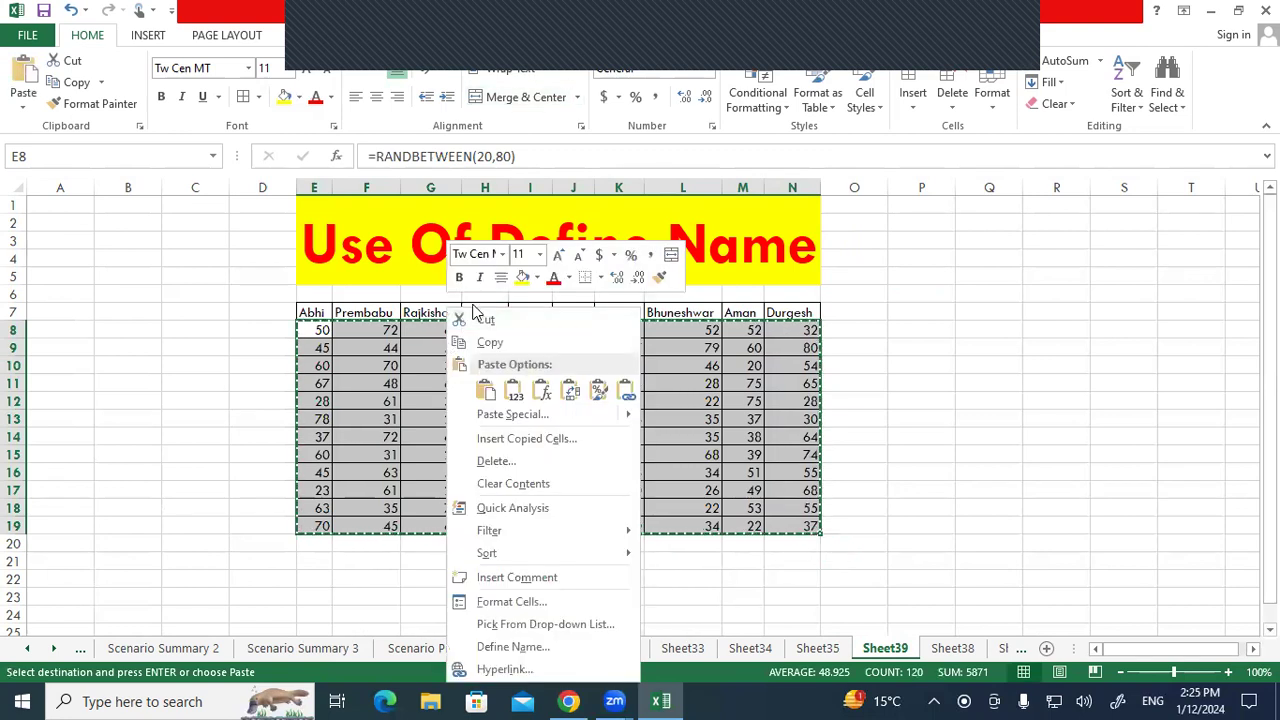
pyautogui.click(513, 391)
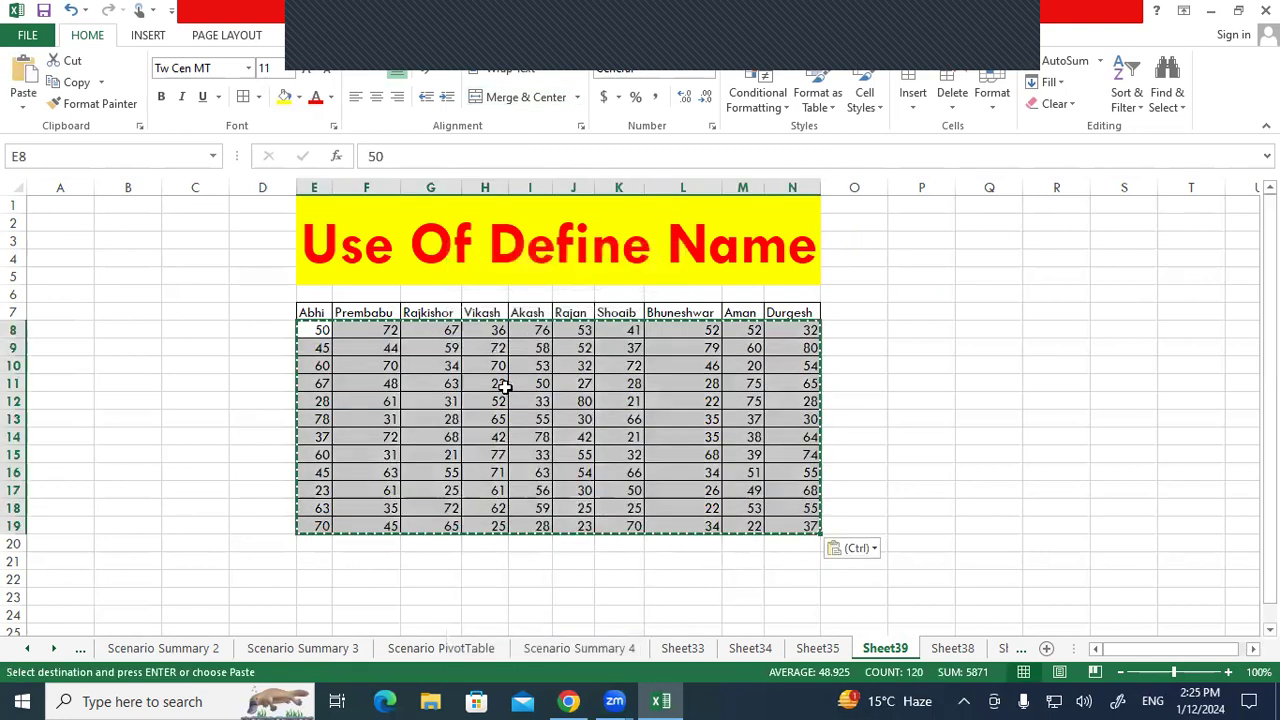
pyautogui.click(494, 383)
pyautogui.click(488, 437)
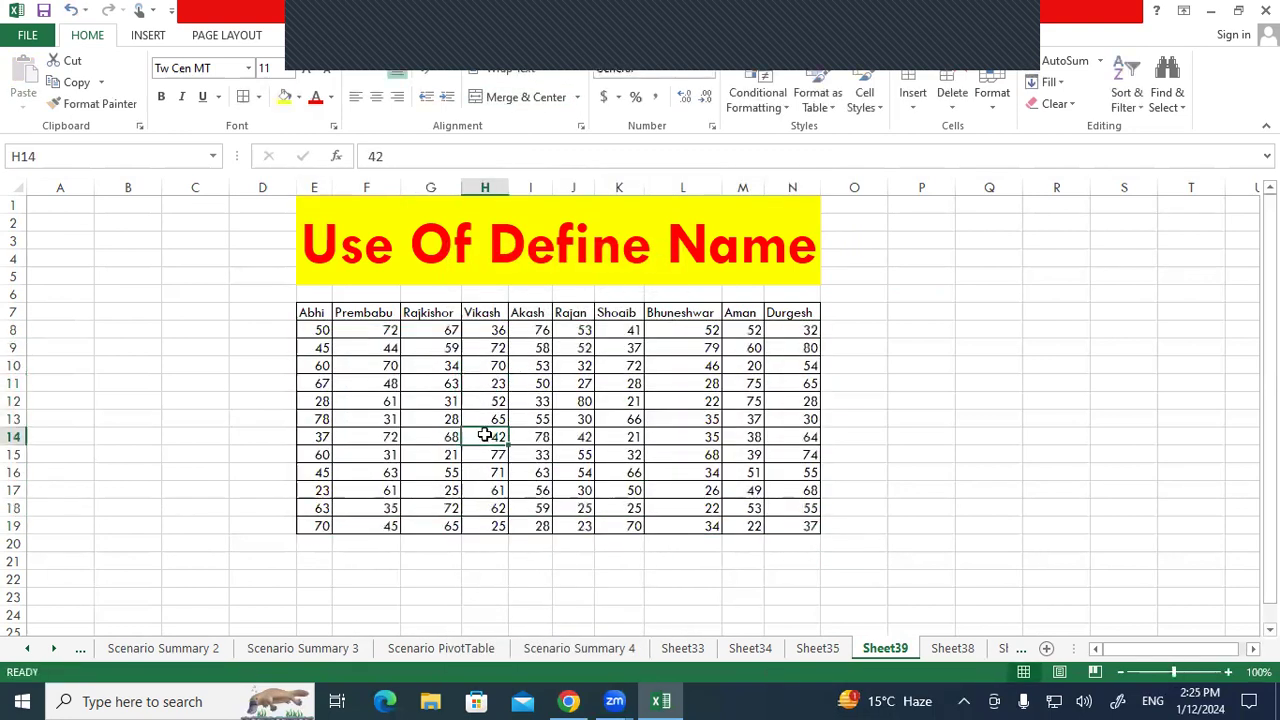
# Make the header names in E7:N7 bold.
pyautogui.moveTo(328, 318); pyautogui.dragTo(795, 313)
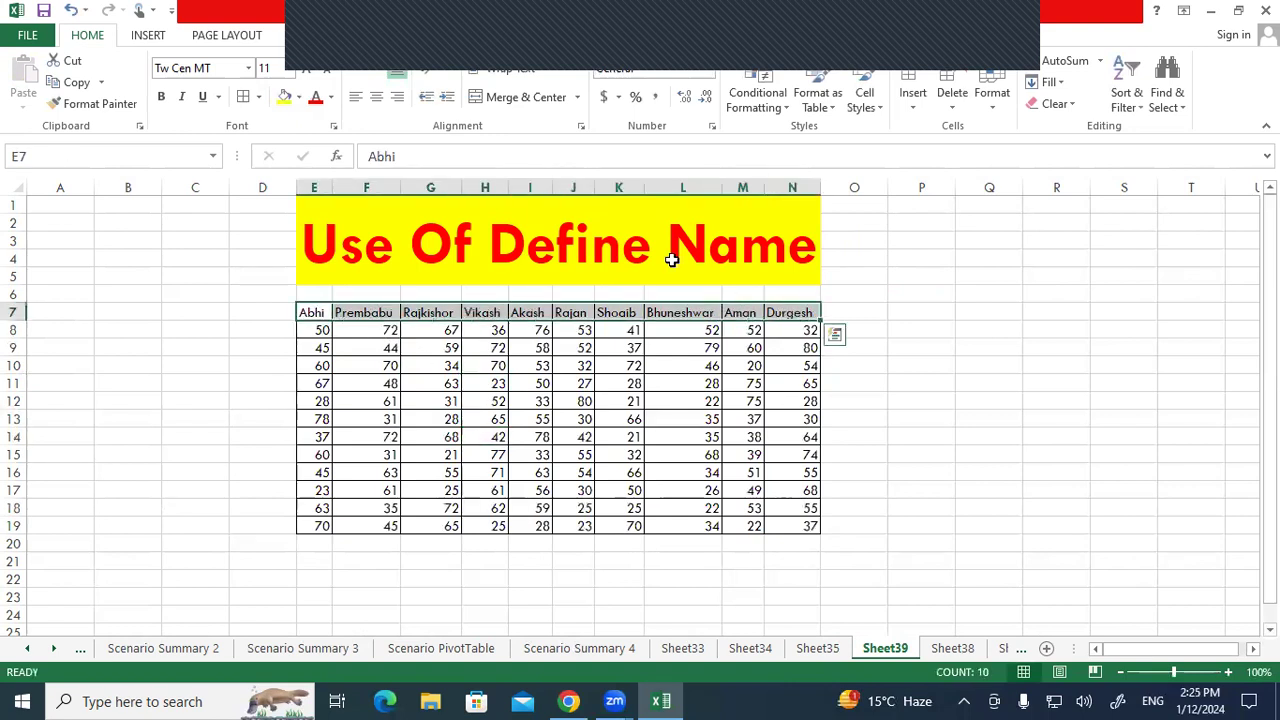
pyautogui.click(161, 97)
pyautogui.click(197, 399)
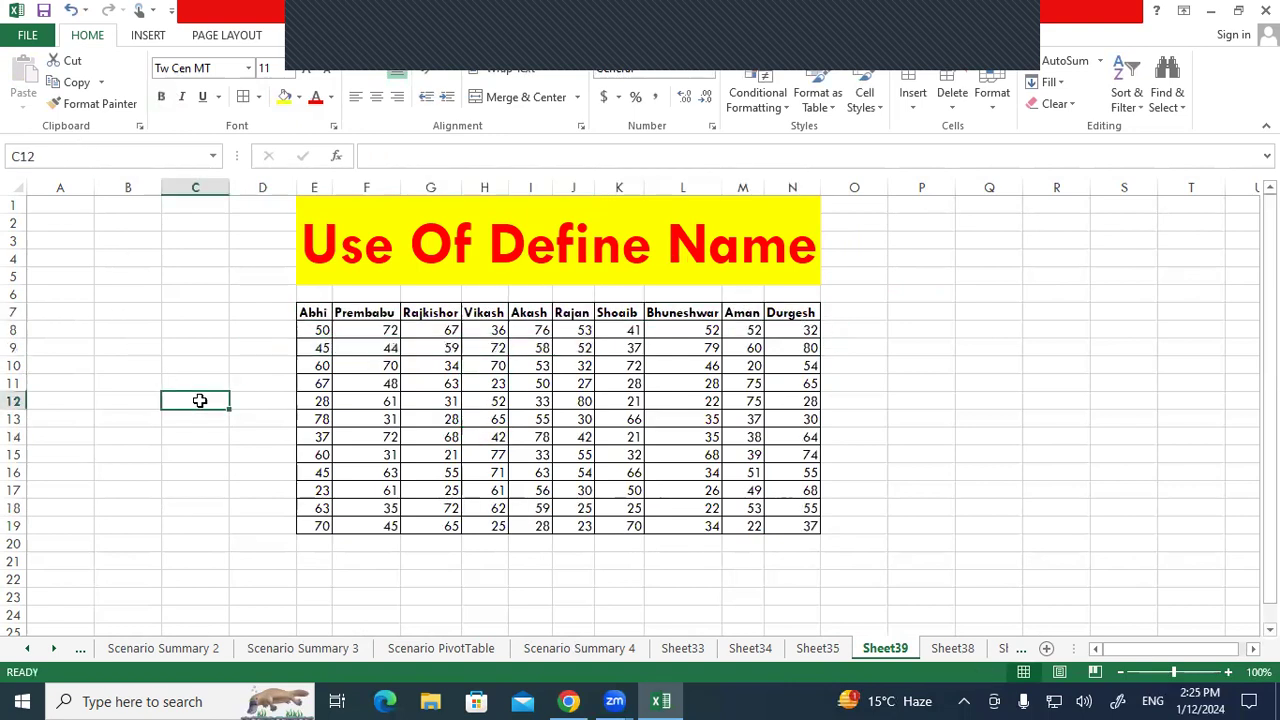
pyautogui.click(1020, 468)
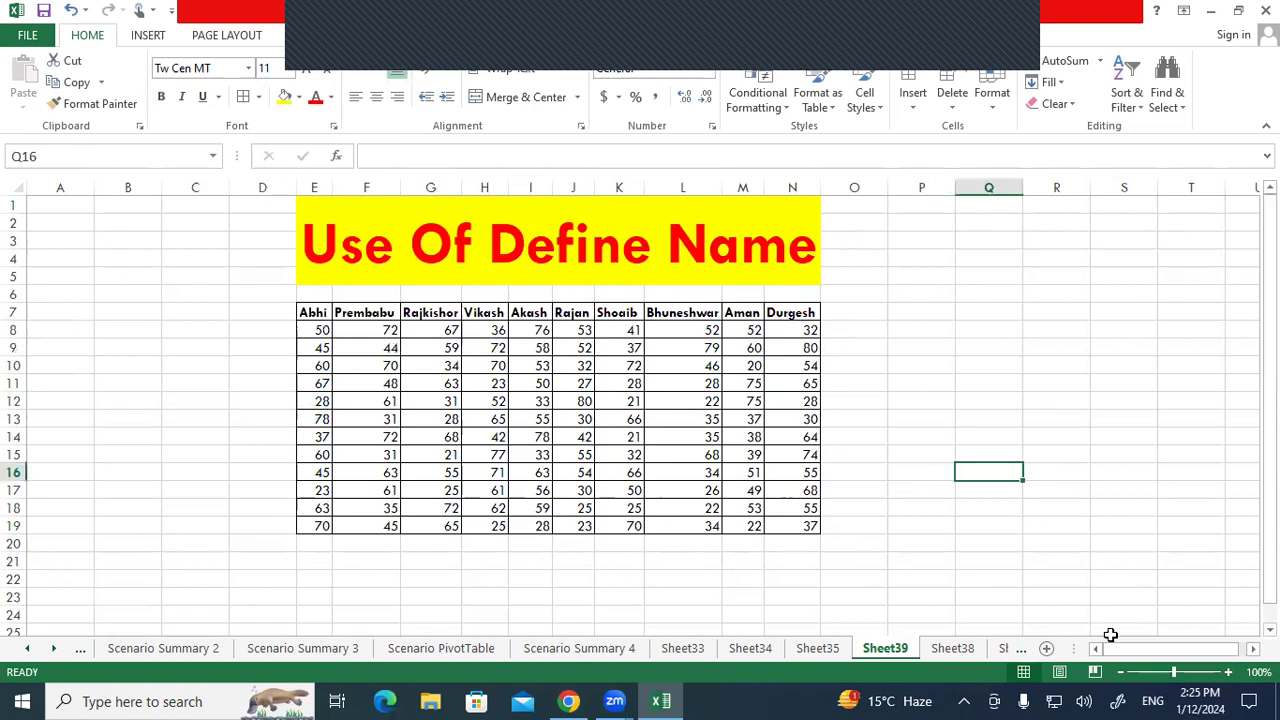
pyautogui.hscroll(1, 1183, 649)
pyautogui.click(860, 331)
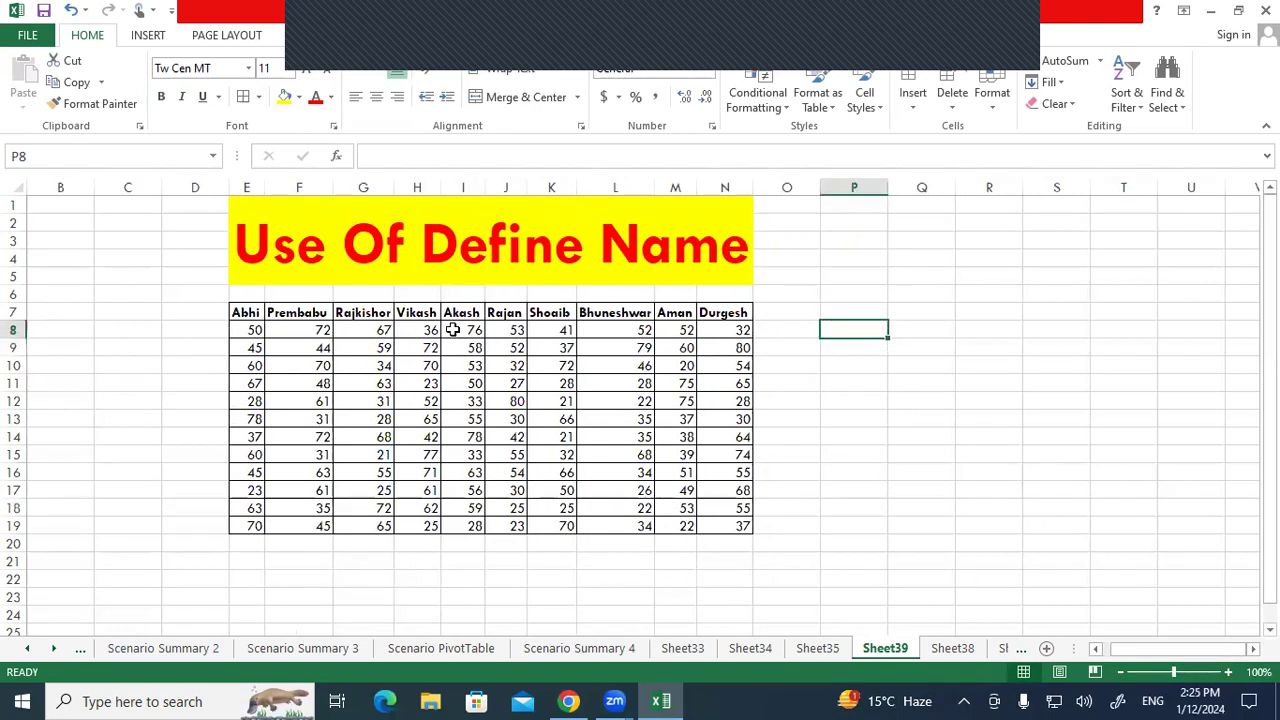
pyautogui.moveTo(246, 314); pyautogui.dragTo(249, 466)
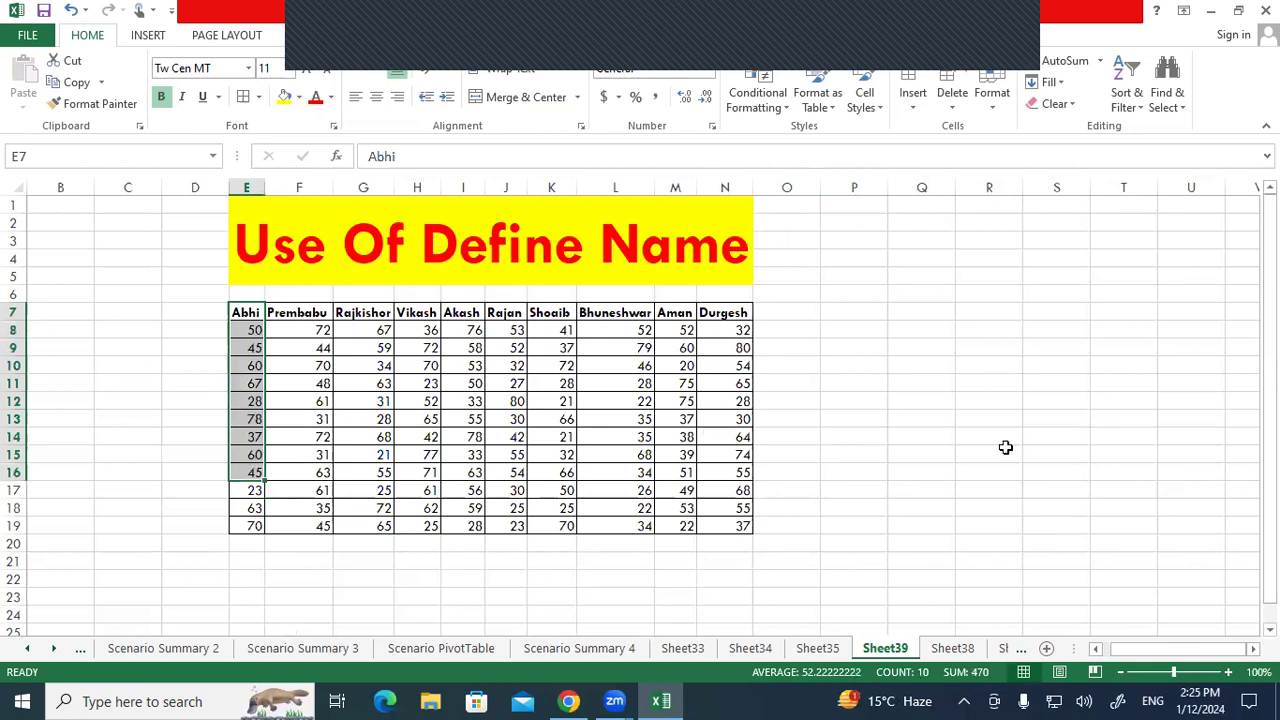
pyautogui.click(1066, 434)
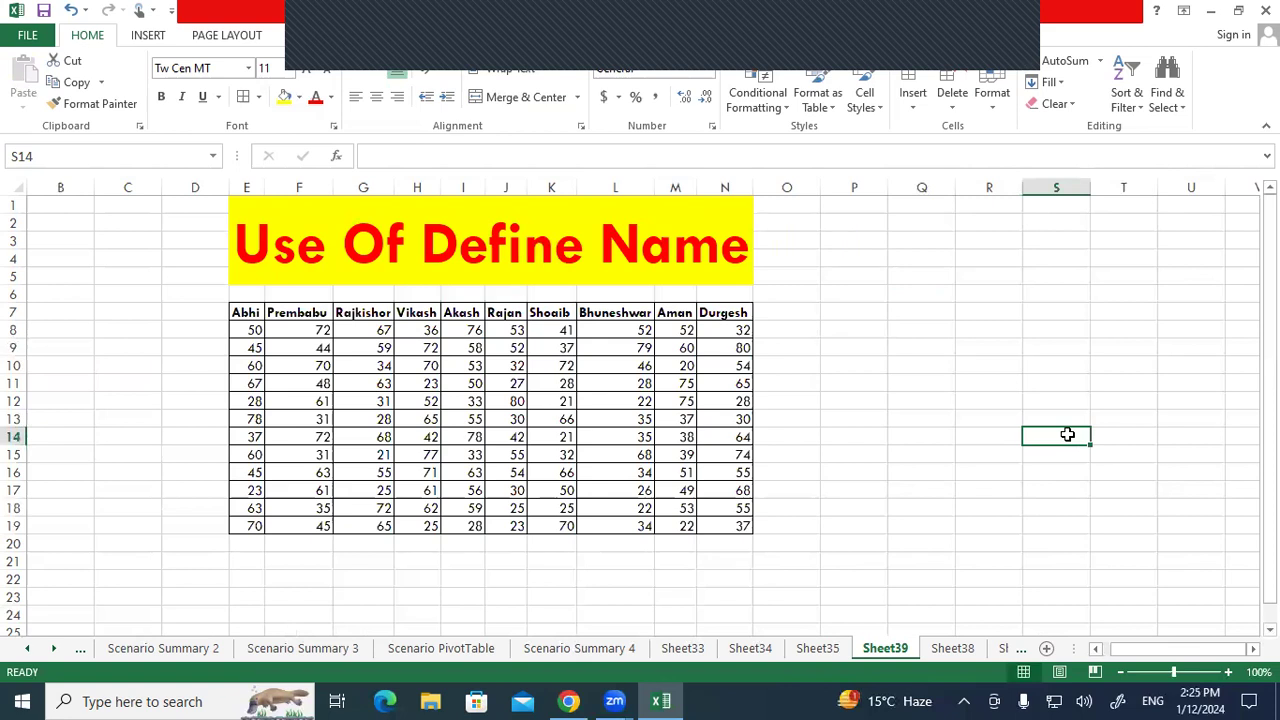
# Try a SUM of E8:E19 in cell S14, and cancel the formula.
pyautogui.write('=sum')
pyautogui.press('Tab')
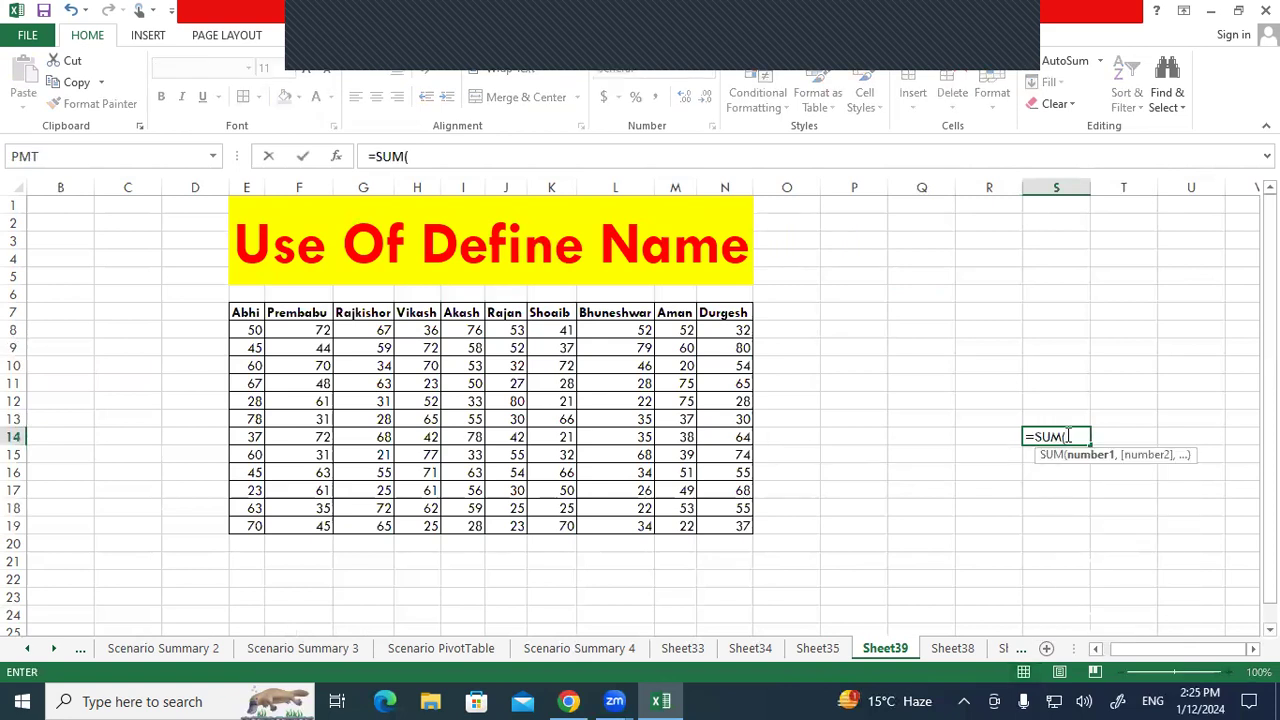
pyautogui.moveTo(248, 330); pyautogui.dragTo(254, 526)
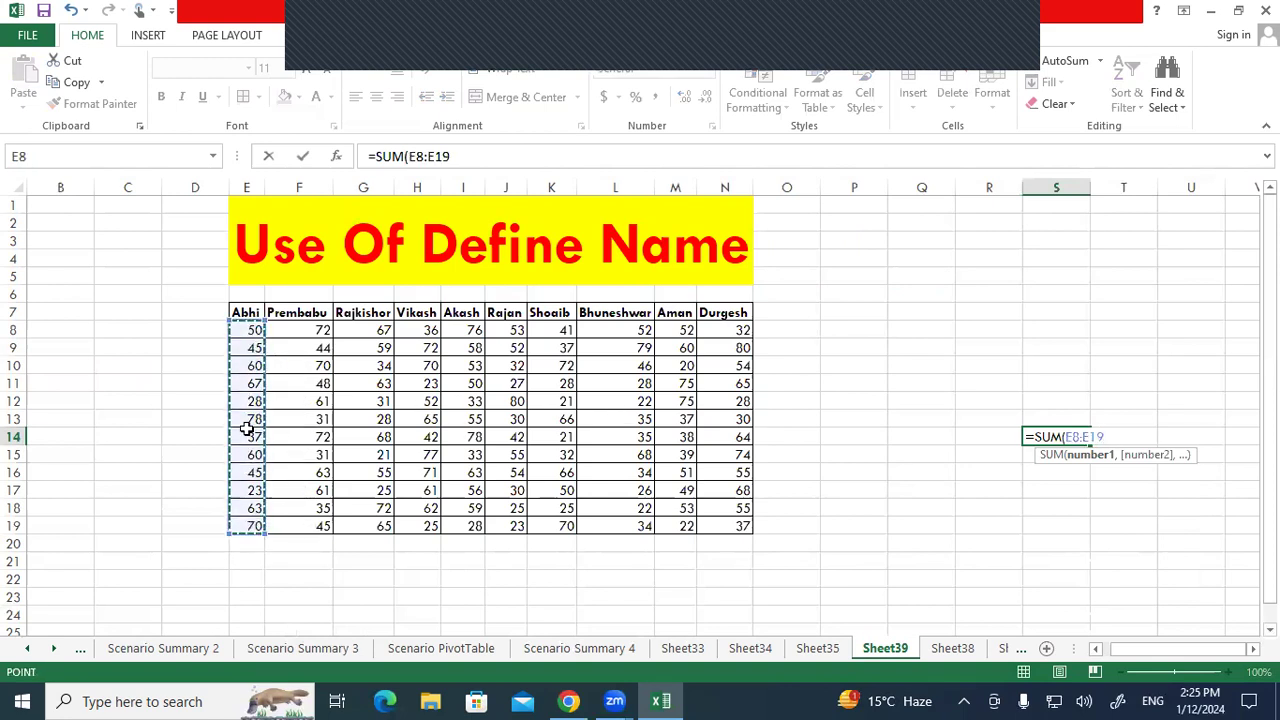
pyautogui.press('Escape')
pyautogui.click(893, 540)
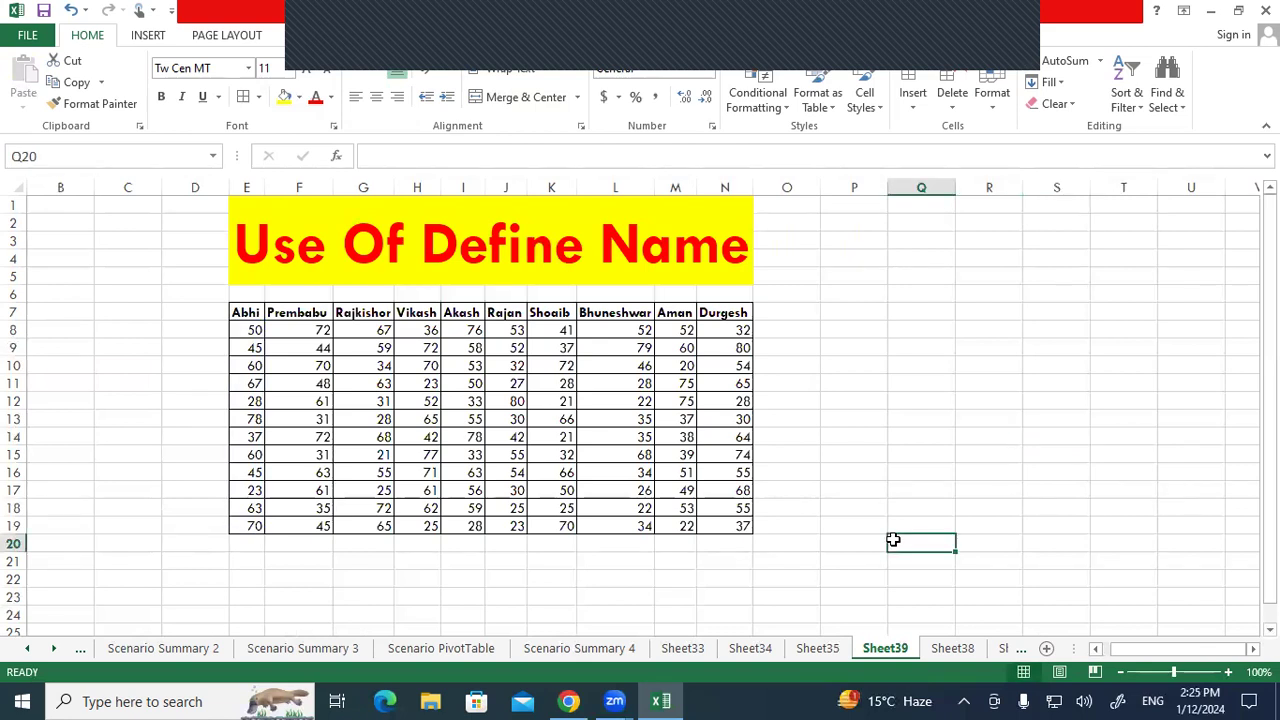
# Try a SUM of E8:E19 in the distant cell XFB7, and cancel the formula.
pyautogui.hotkey('ctrl', 'Right')
pyautogui.click(1203, 274)
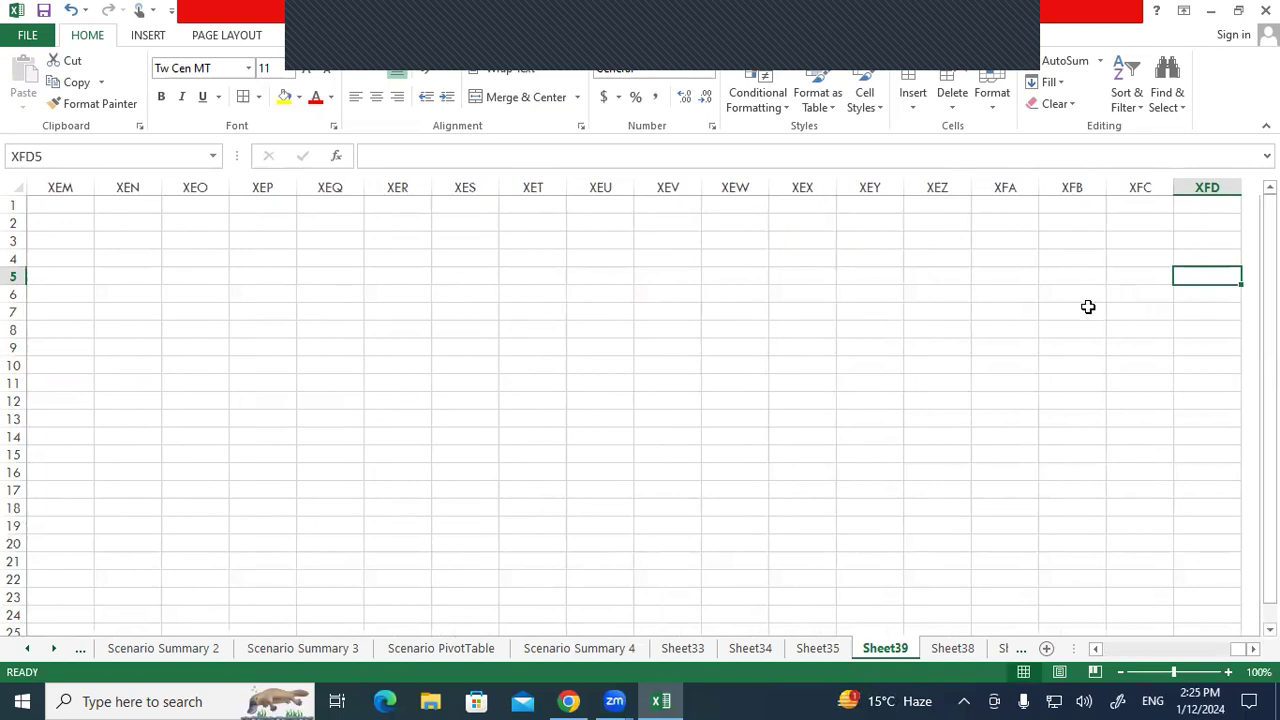
pyautogui.click(1046, 311)
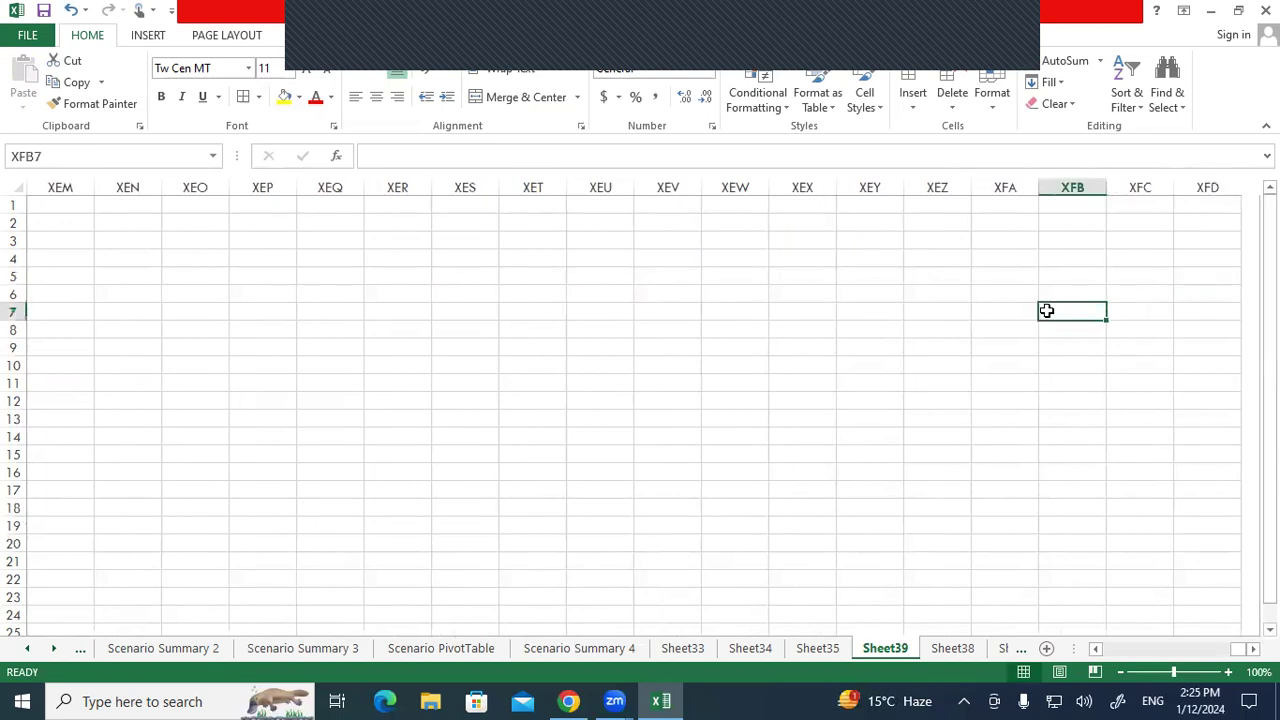
pyautogui.write('=')
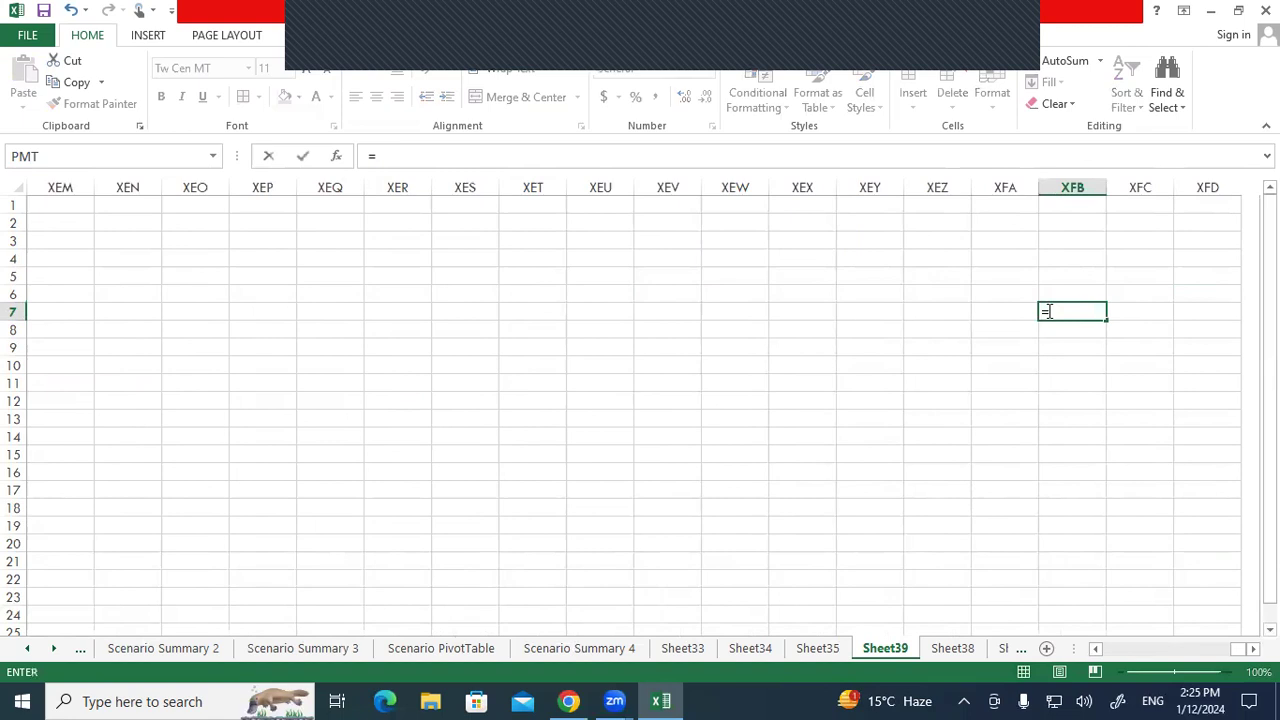
pyautogui.write('sum')
pyautogui.press('Tab')
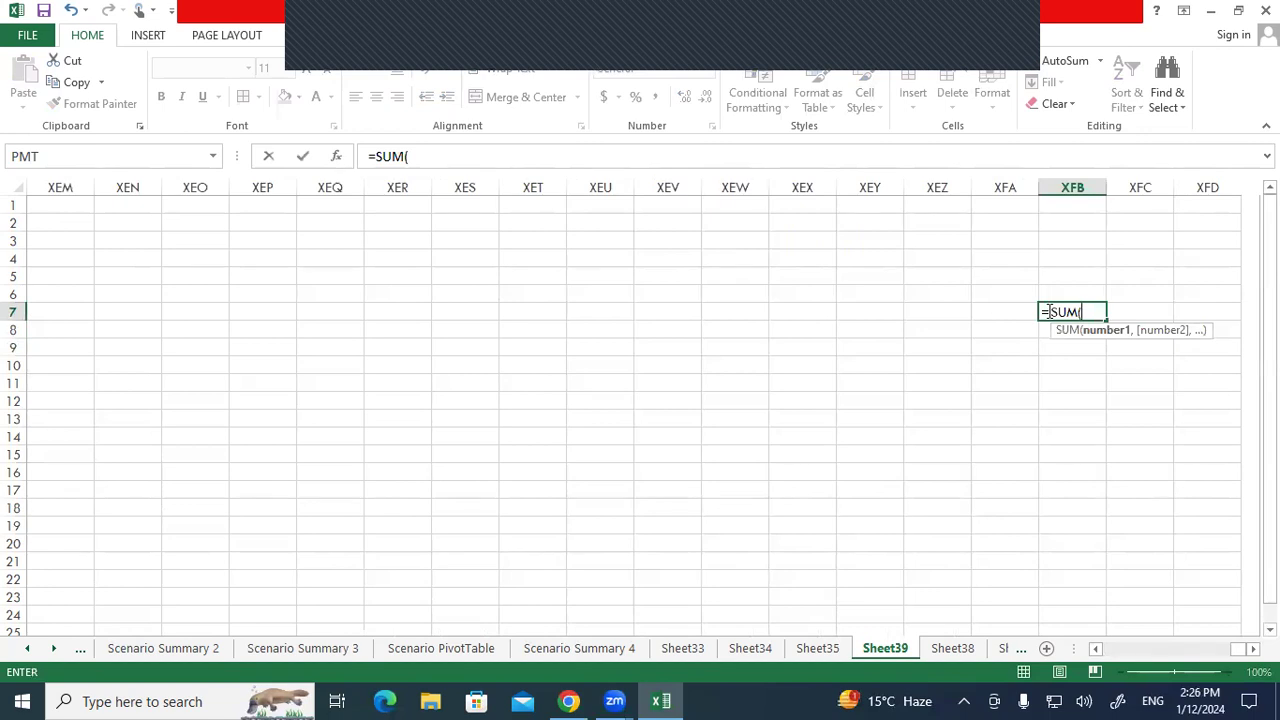
pyautogui.moveTo(1238, 648); pyautogui.dragTo(1074, 652)
pyautogui.moveTo(313, 330); pyautogui.dragTo(318, 524)
pyautogui.moveTo(1130, 648); pyautogui.dragTo(1196, 656)
pyautogui.click(1253, 649)
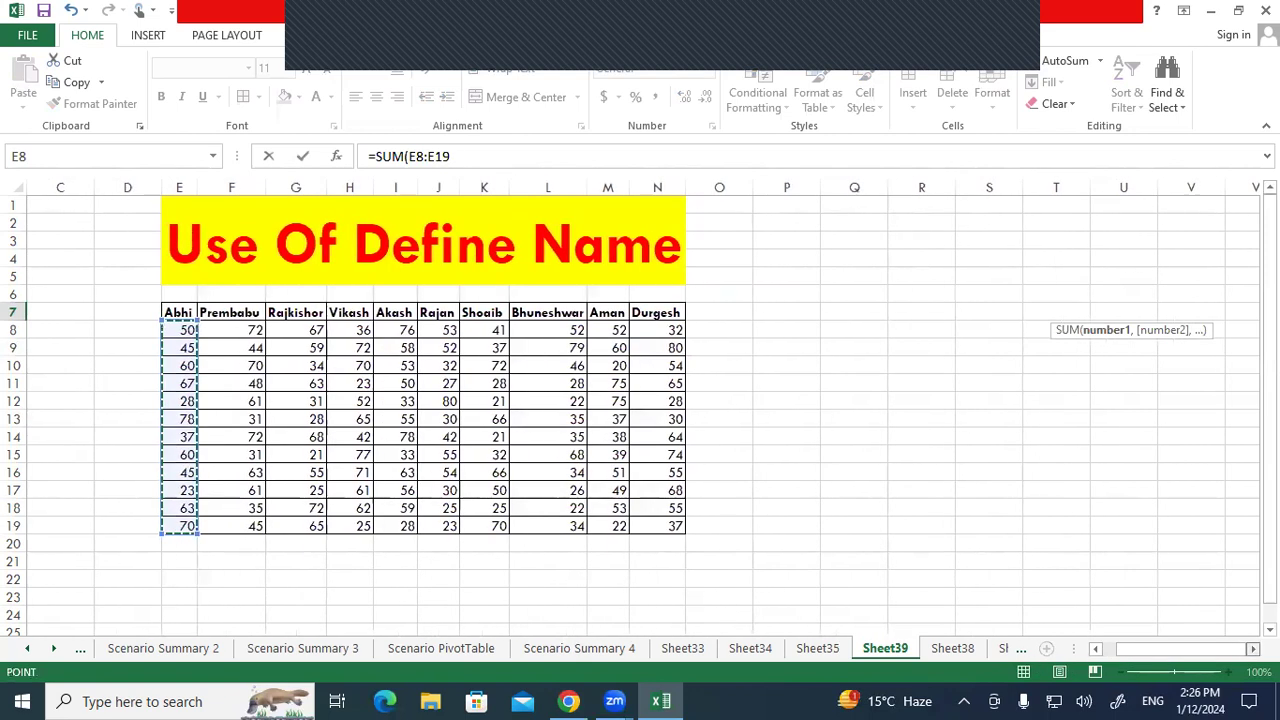
pyautogui.click(1253, 649)
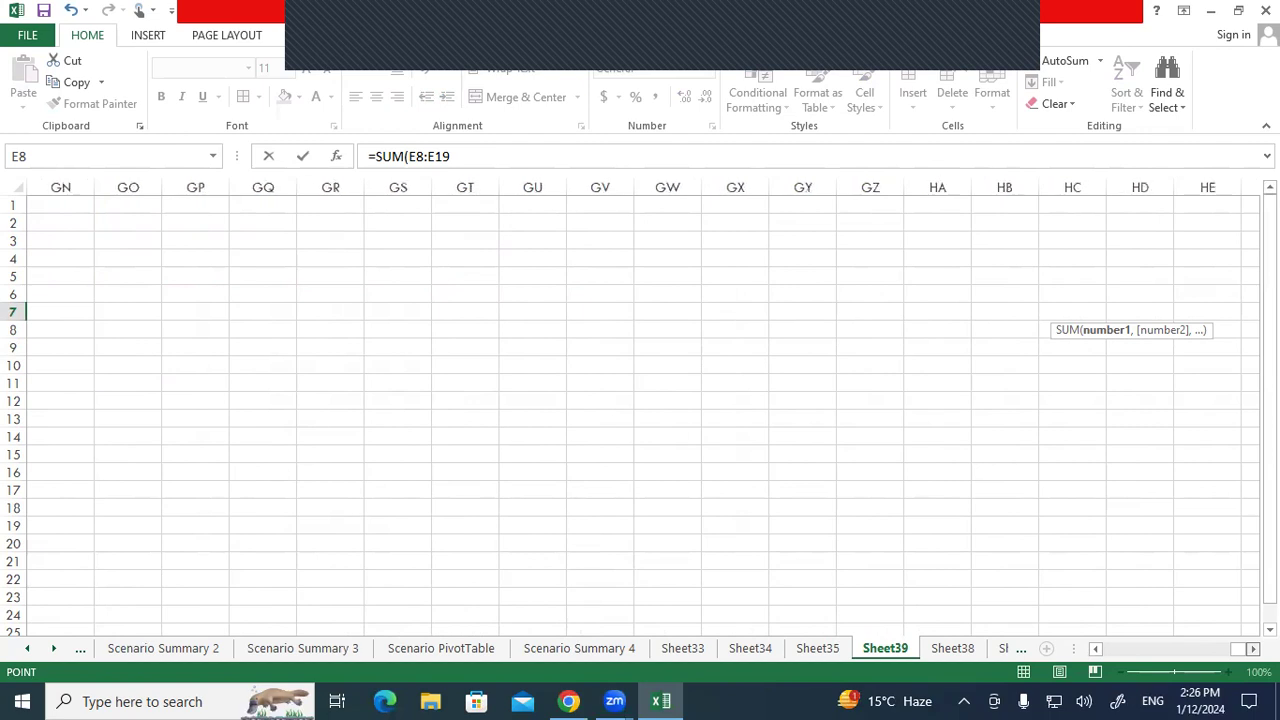
pyautogui.press('Escape')
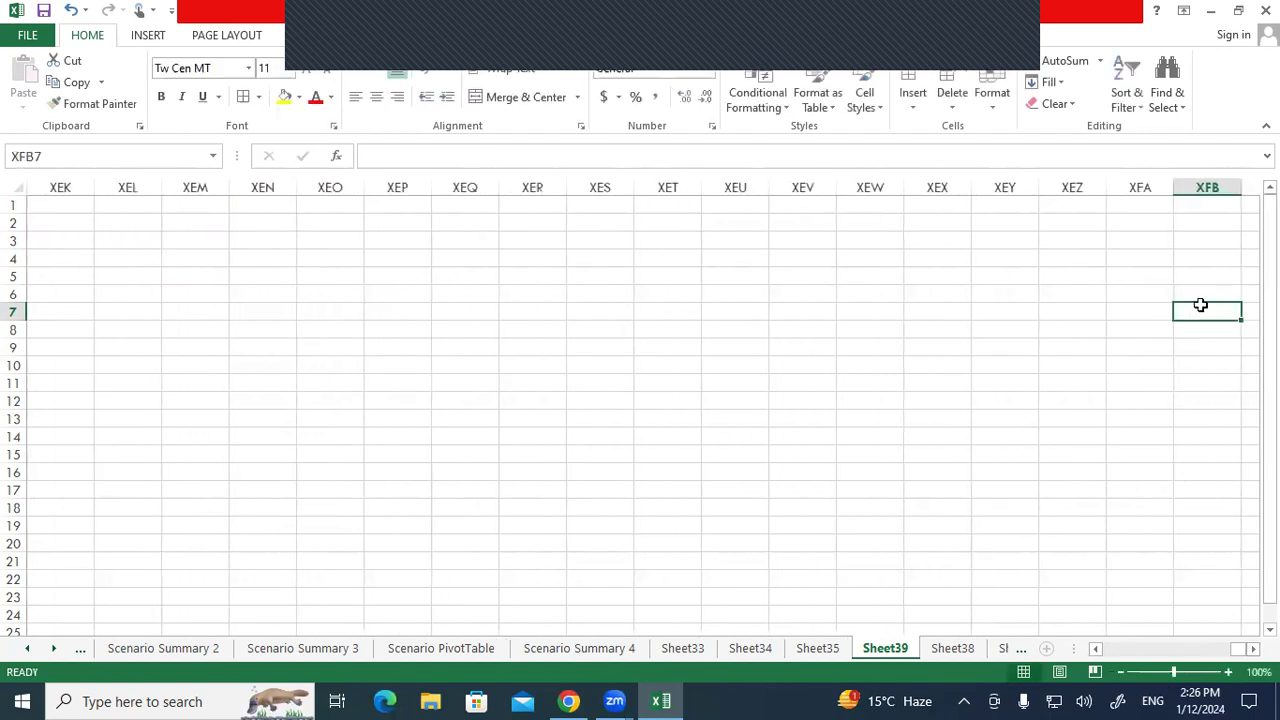
pyautogui.click(998, 322)
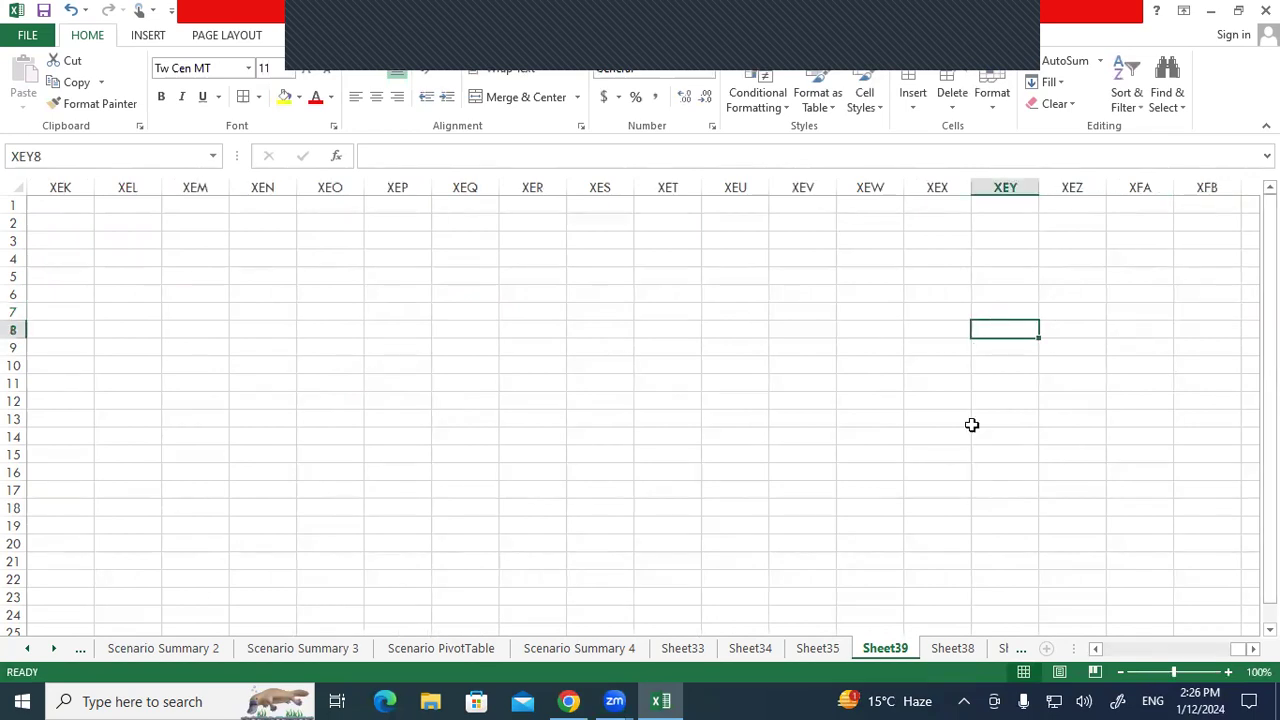
pyautogui.write('=sum')
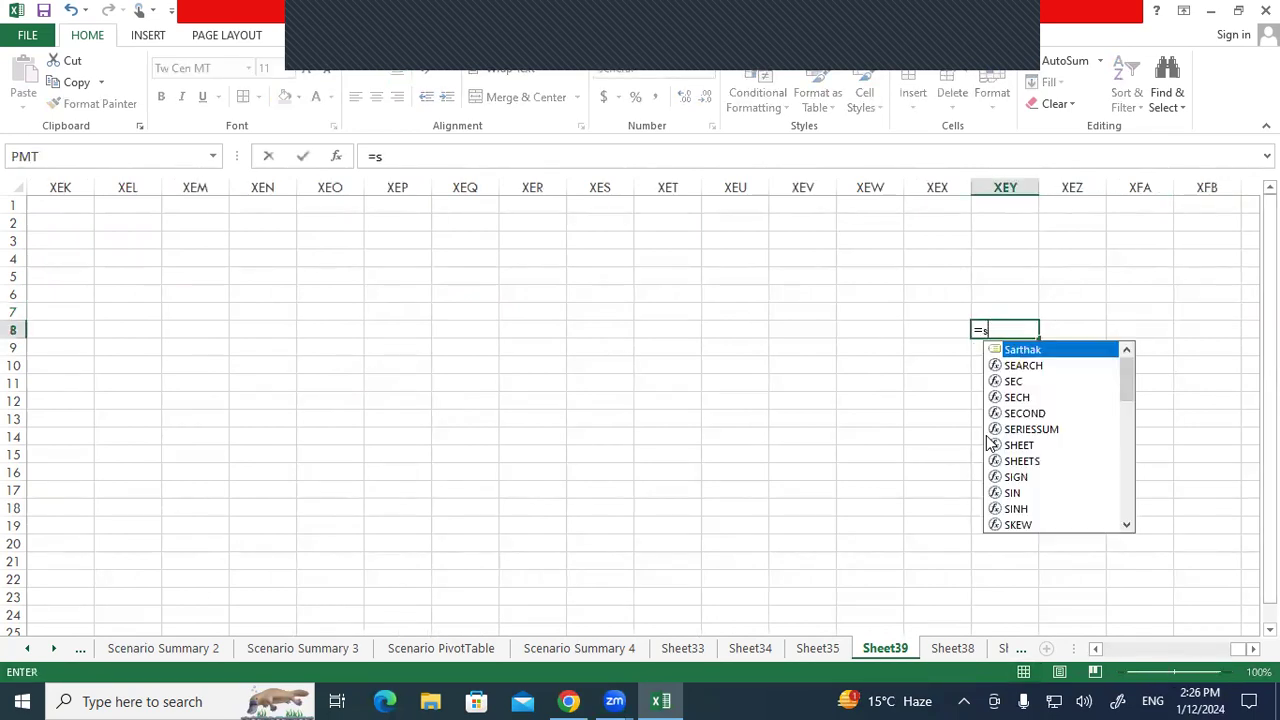
pyautogui.press('Tab')
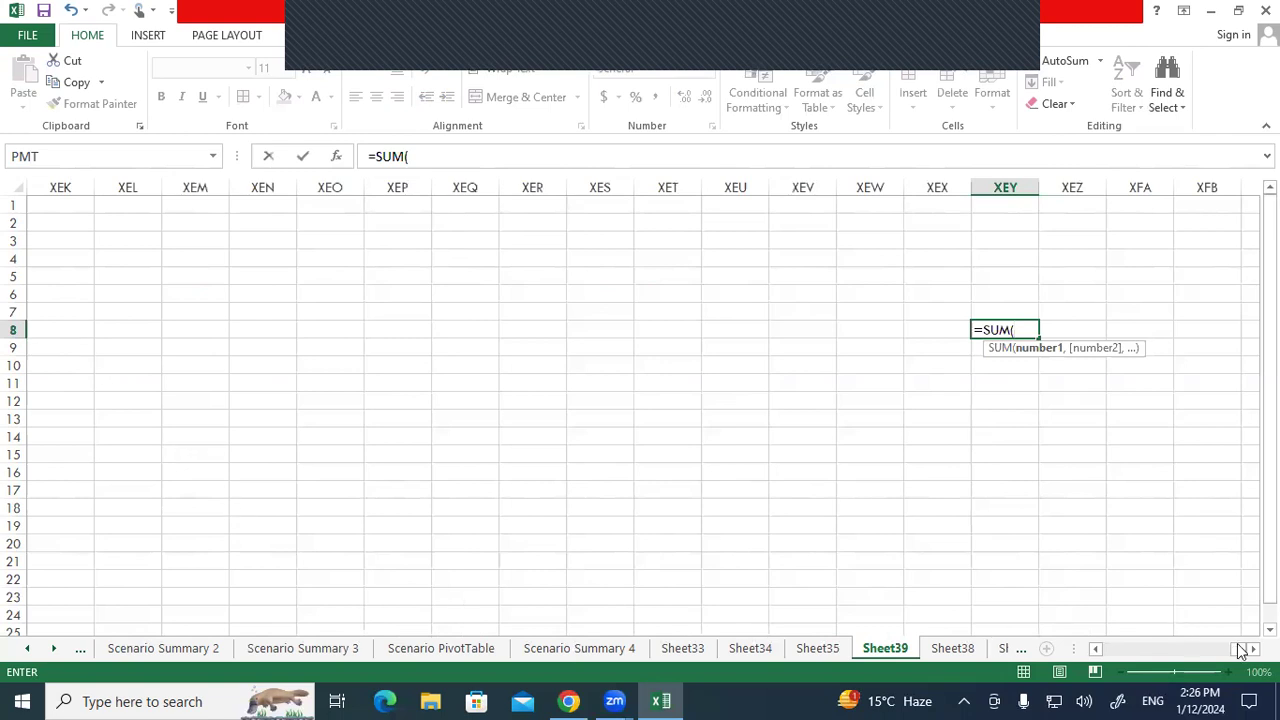
pyautogui.press('Escape')
pyautogui.moveTo(1238, 652); pyautogui.dragTo(834, 608)
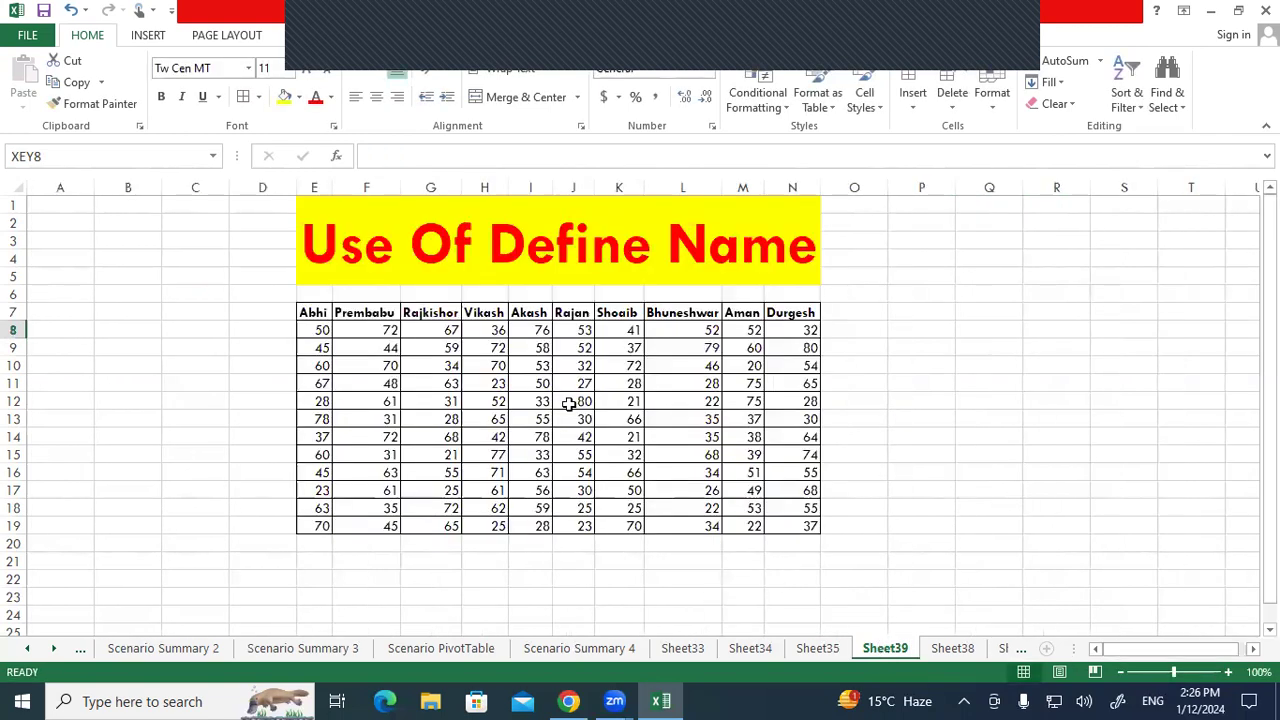
# Enter a SUM formula in S12 that uses a typed column name as its argument instead of a cell range.
pyautogui.moveTo(324, 312); pyautogui.dragTo(349, 423)
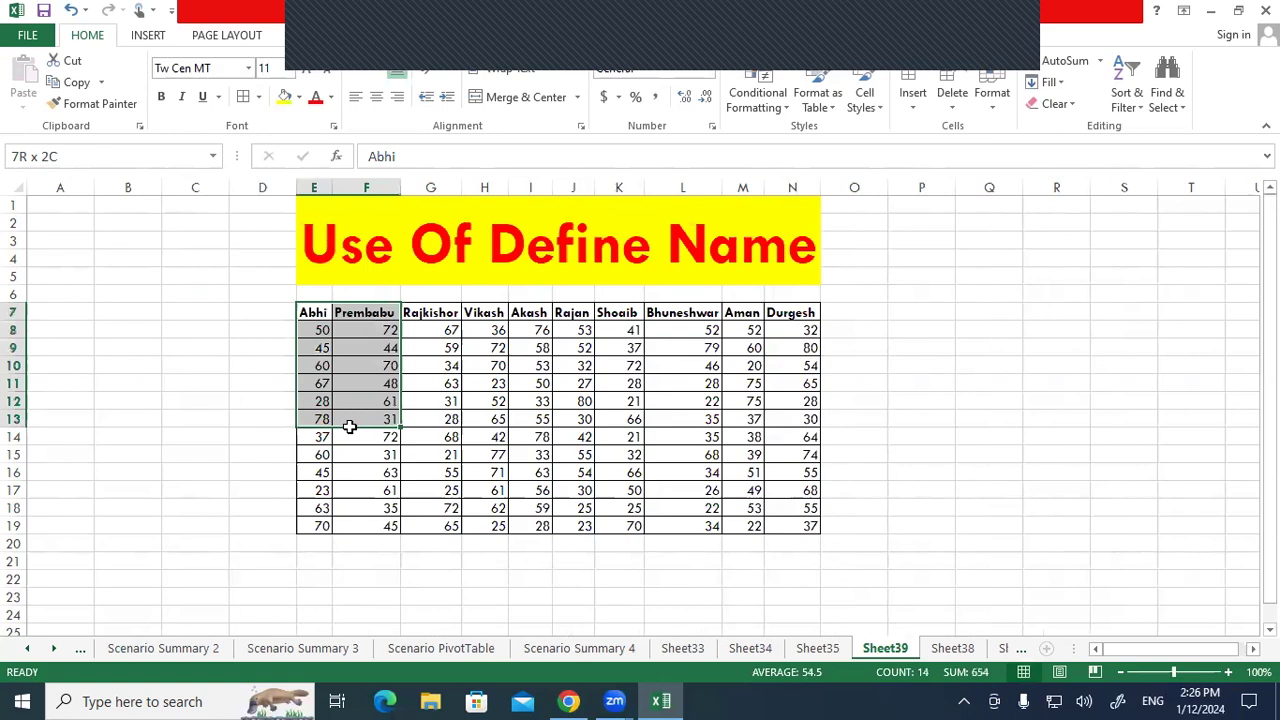
pyautogui.click(345, 366)
pyautogui.click(316, 314)
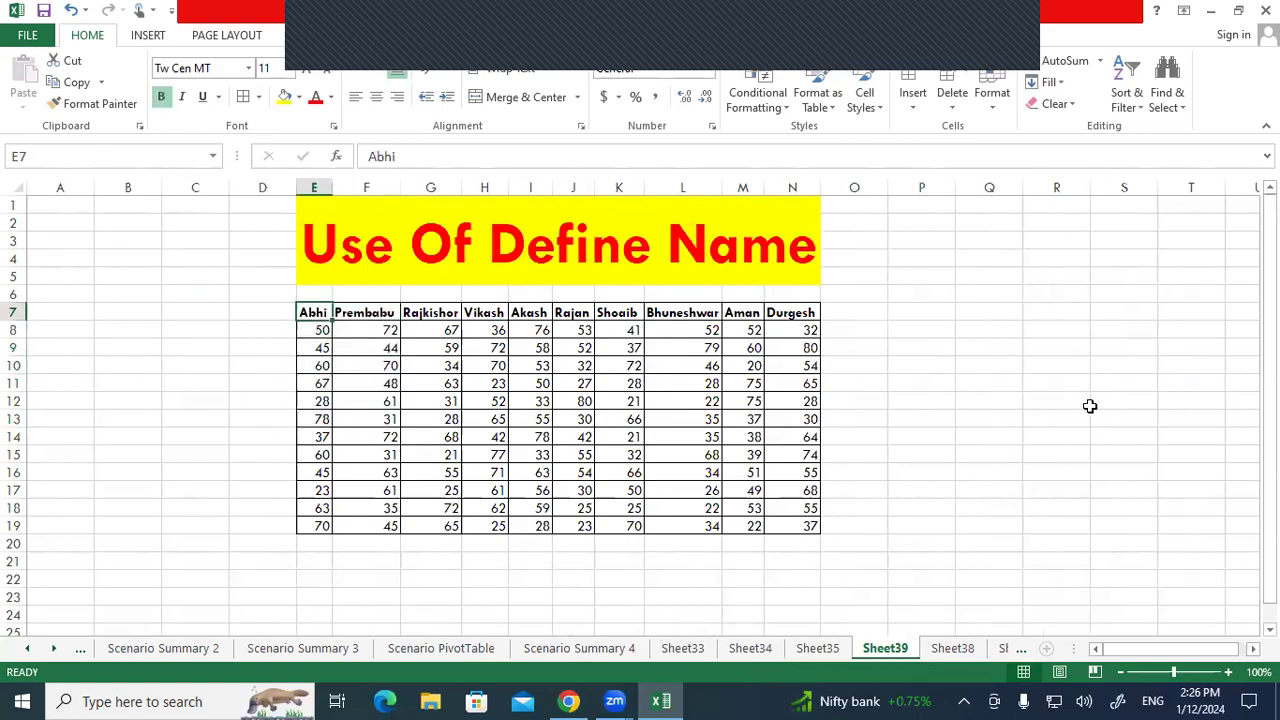
pyautogui.click(1090, 405)
pyautogui.write('=s')
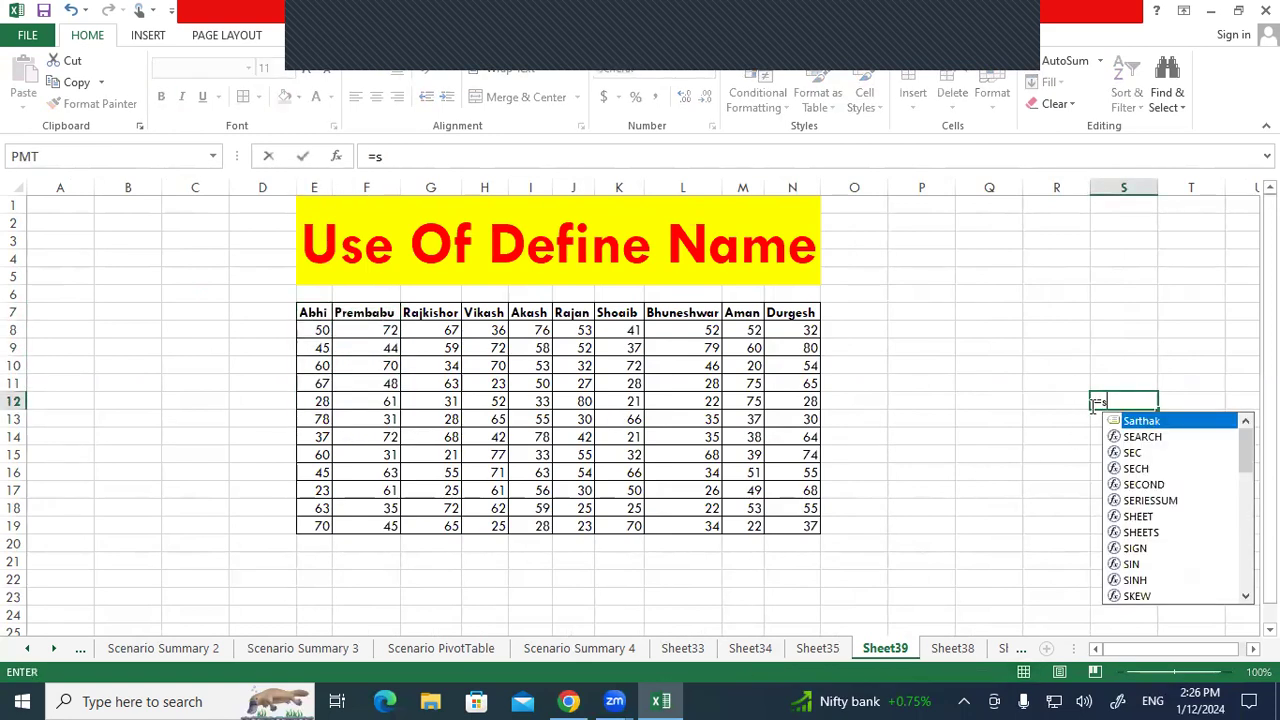
pyautogui.write('um(anhi')
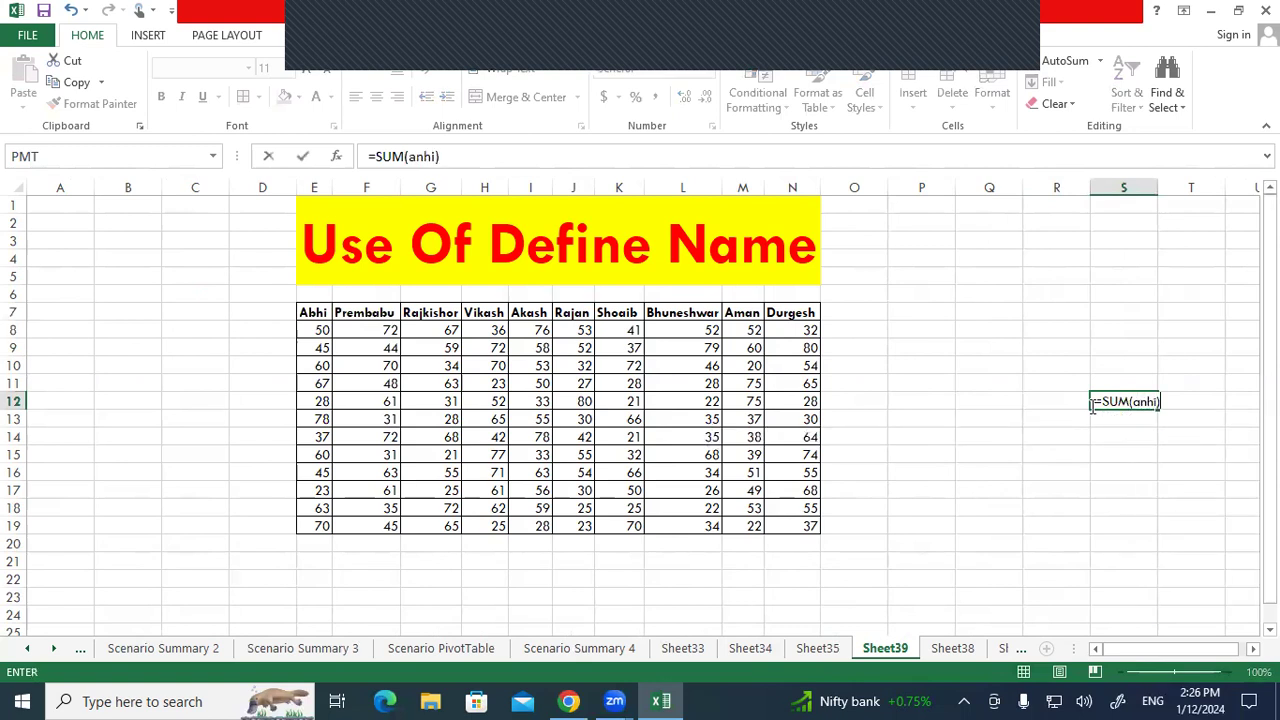
pyautogui.press('Return')
pyautogui.click(1110, 402)
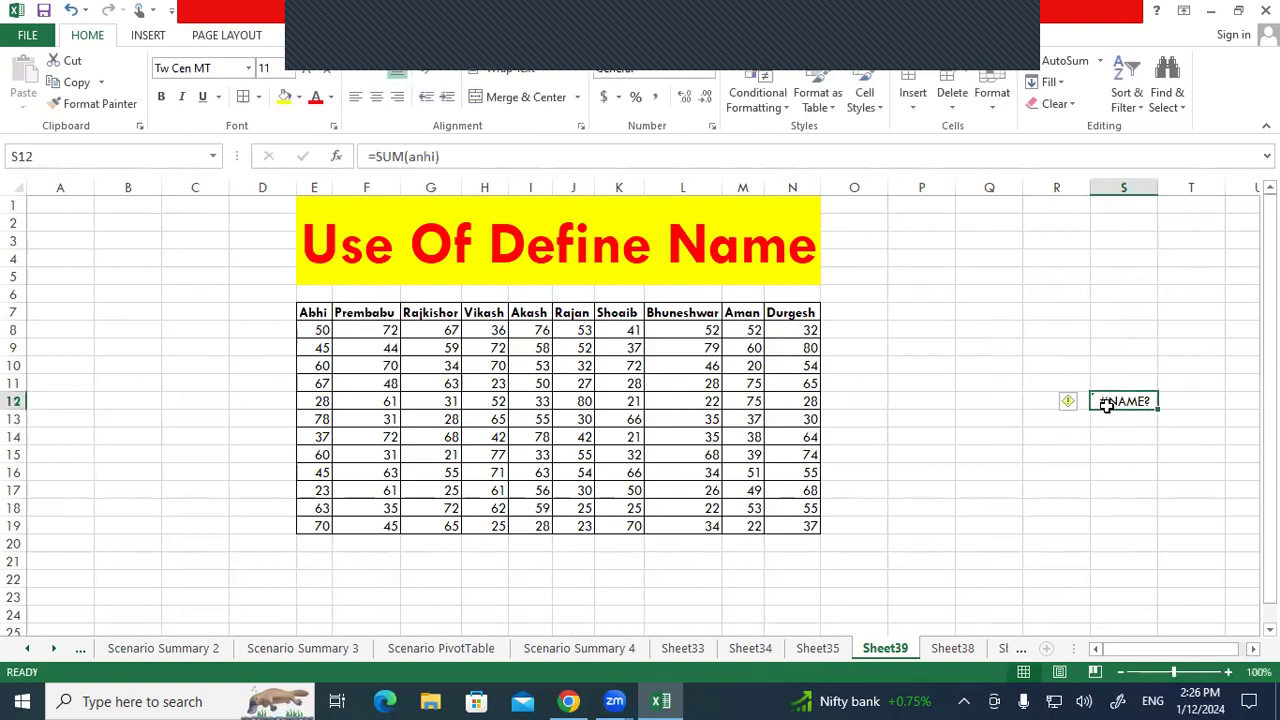
pyautogui.click(1122, 450)
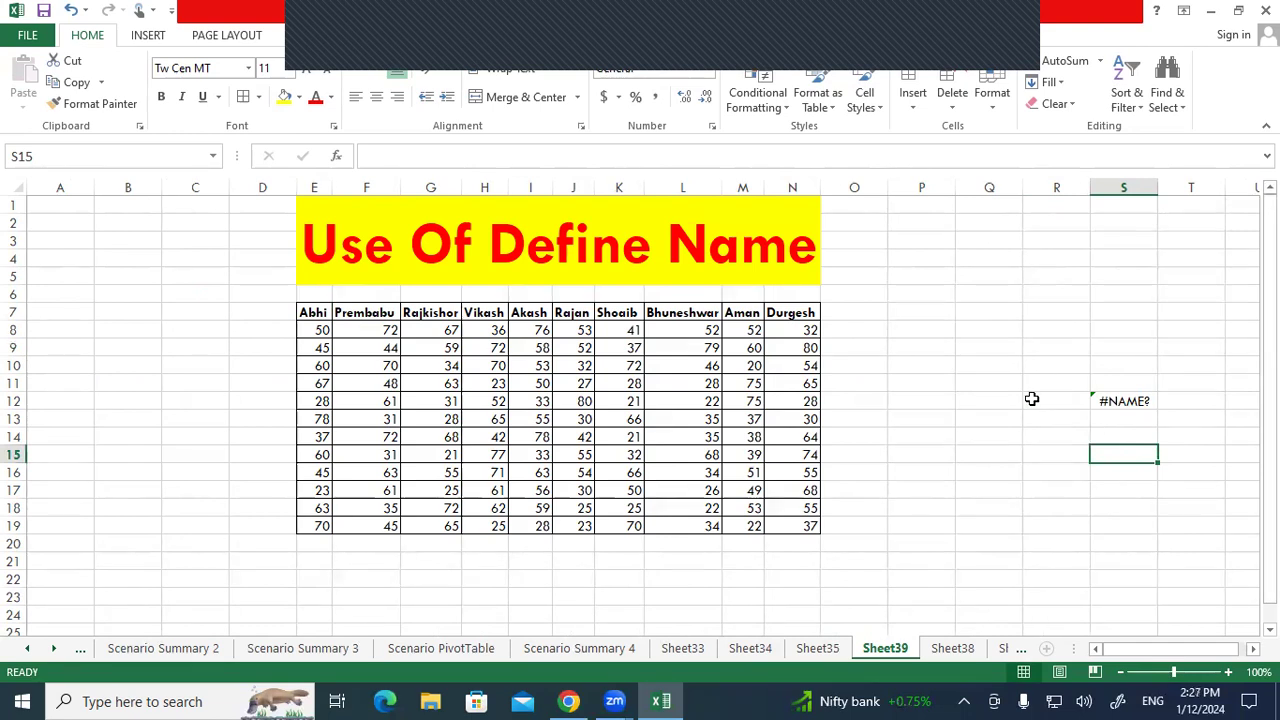
pyautogui.click(314, 331)
pyautogui.moveTo(311, 359); pyautogui.dragTo(316, 527)
pyautogui.click(394, 370)
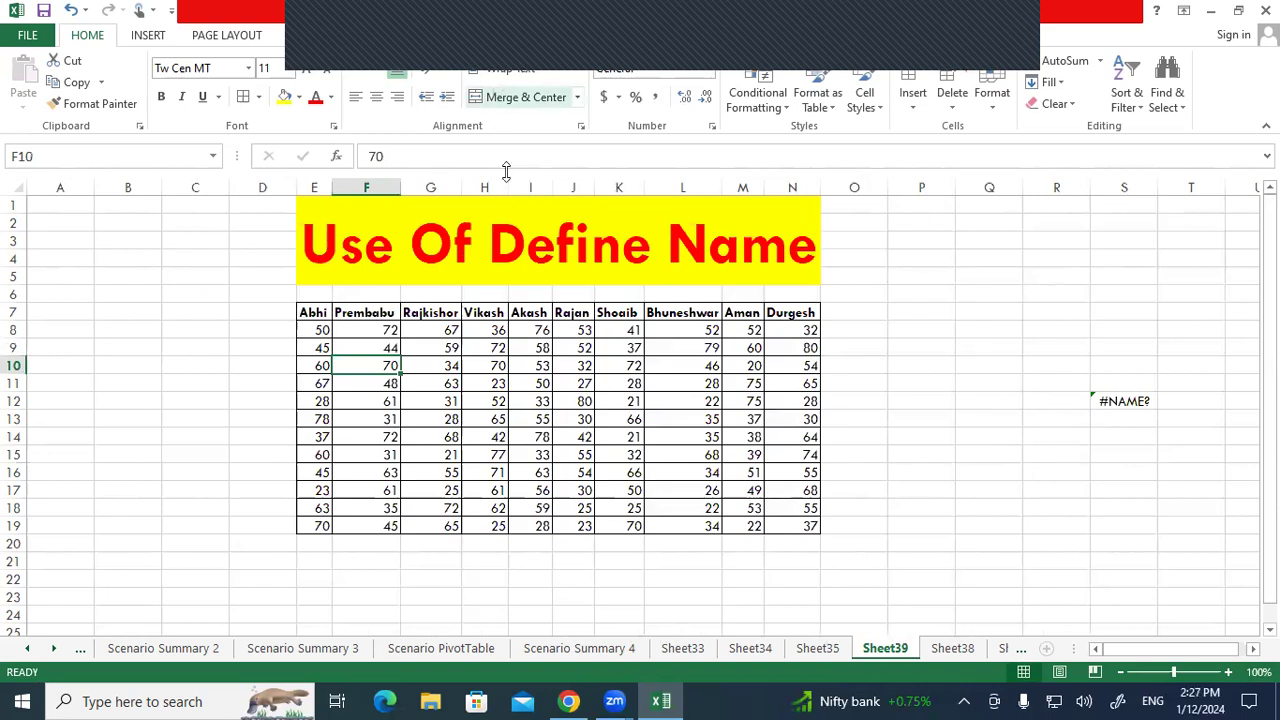
pyautogui.click(457, 222)
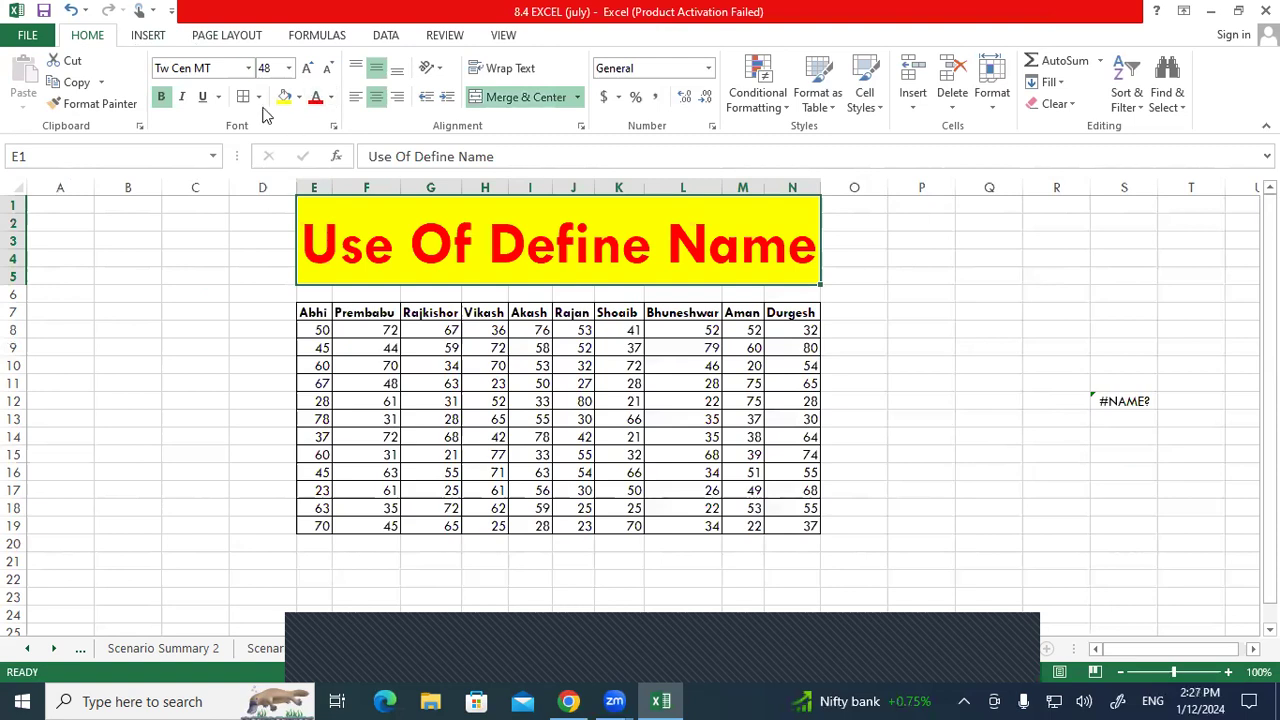
# Insert the SUM function in B9 with E8:E19 as its first argument, using the Insert Function dialog.
pyautogui.click(318, 35)
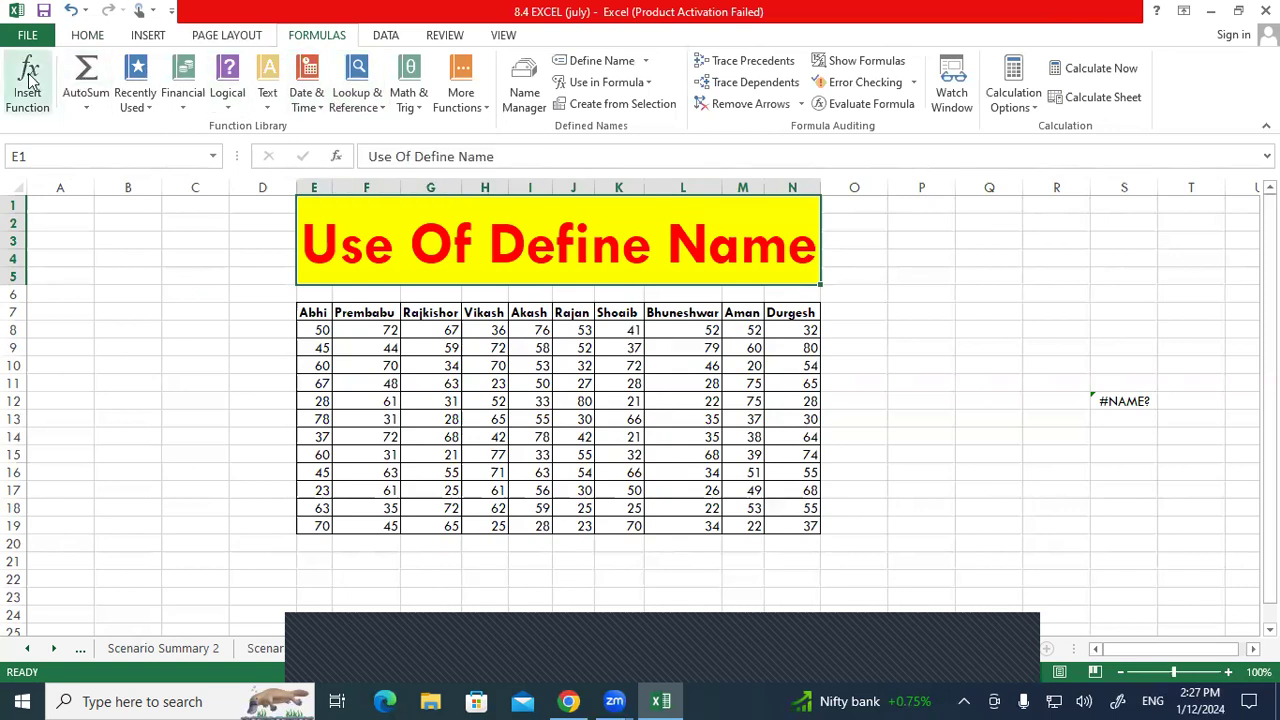
pyautogui.click(126, 348)
pyautogui.click(15, 90)
pyautogui.scroll(-1, 761, 232)
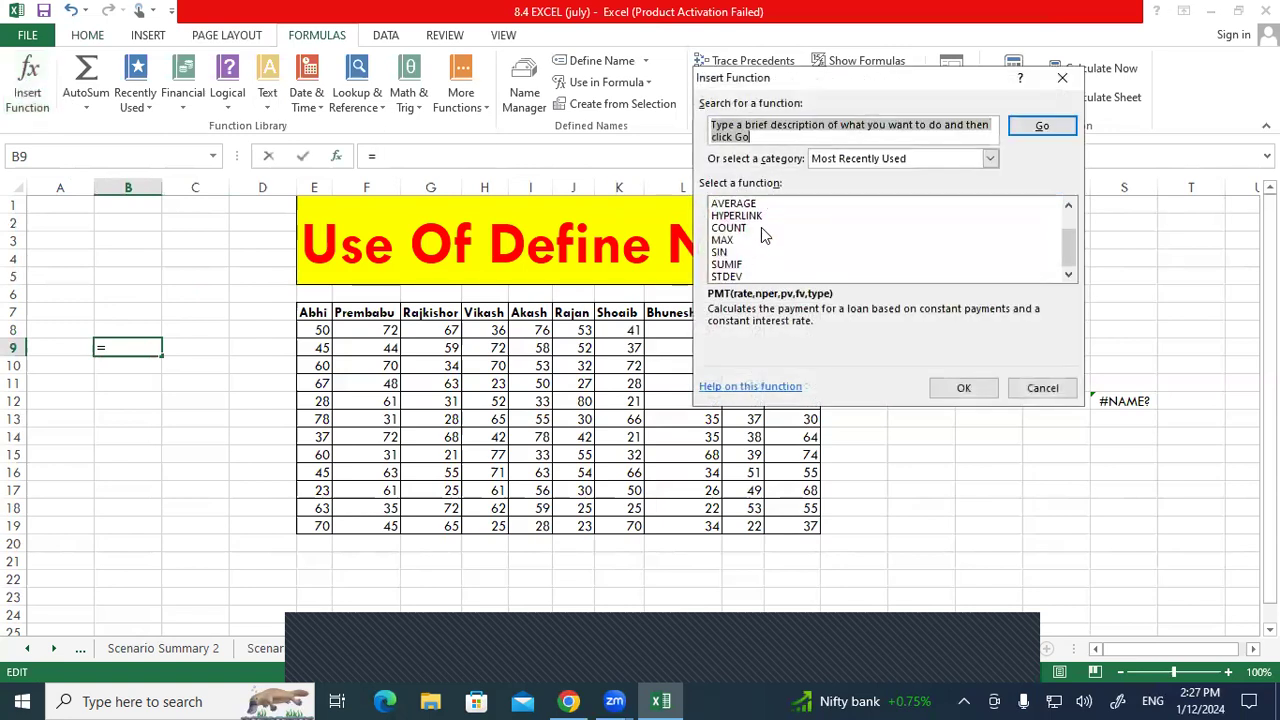
pyautogui.scroll(1, 761, 227)
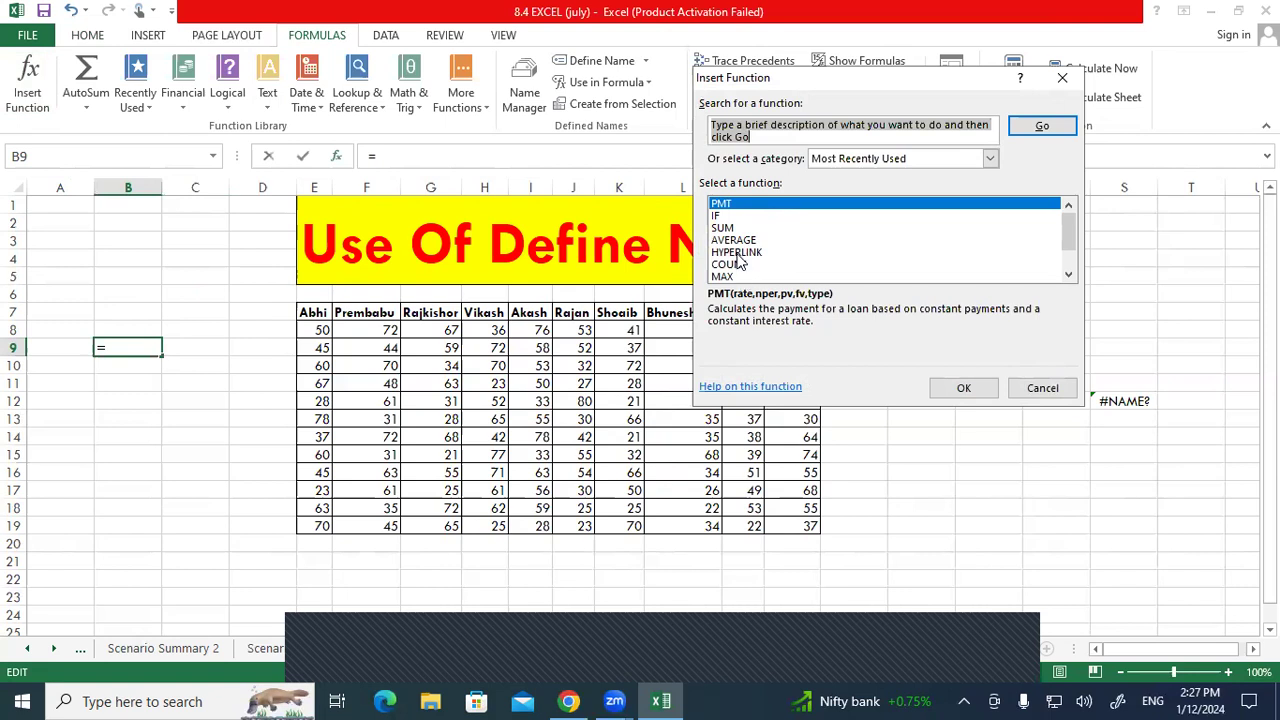
pyautogui.scroll(-1, 736, 258)
pyautogui.scroll(1, 755, 258)
pyautogui.scroll(-1, 758, 252)
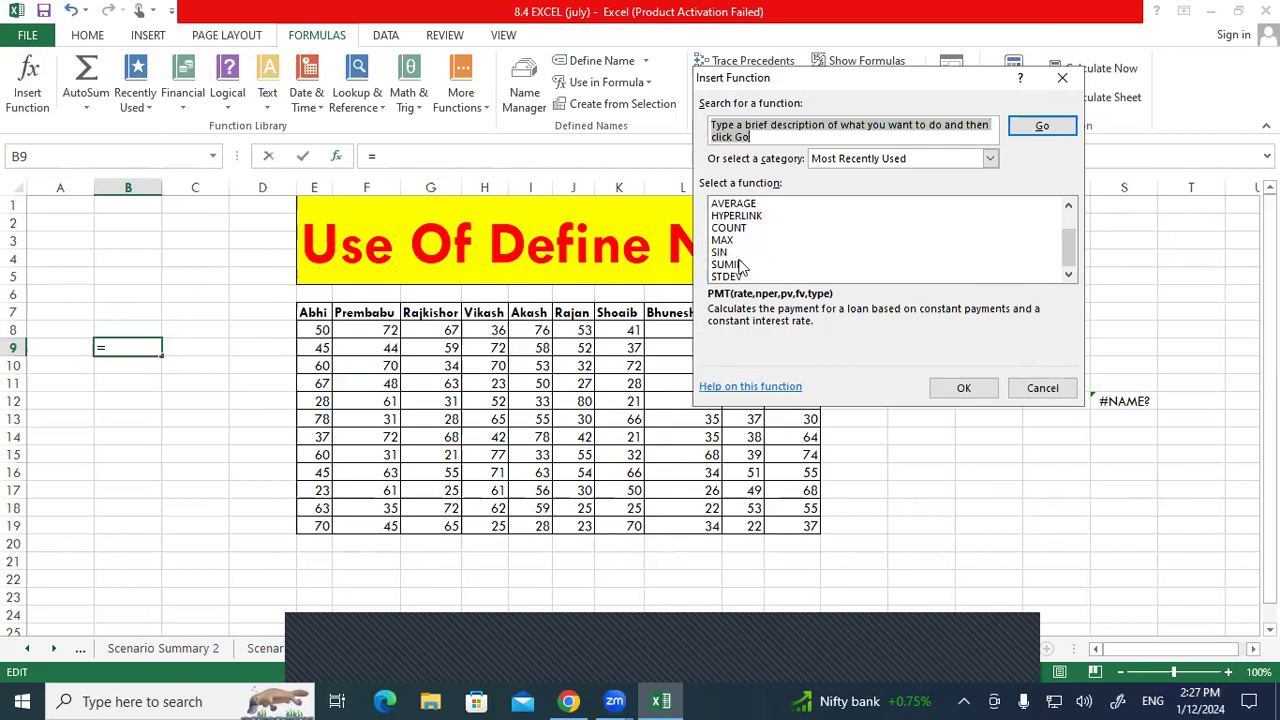
pyautogui.scroll(1, 748, 275)
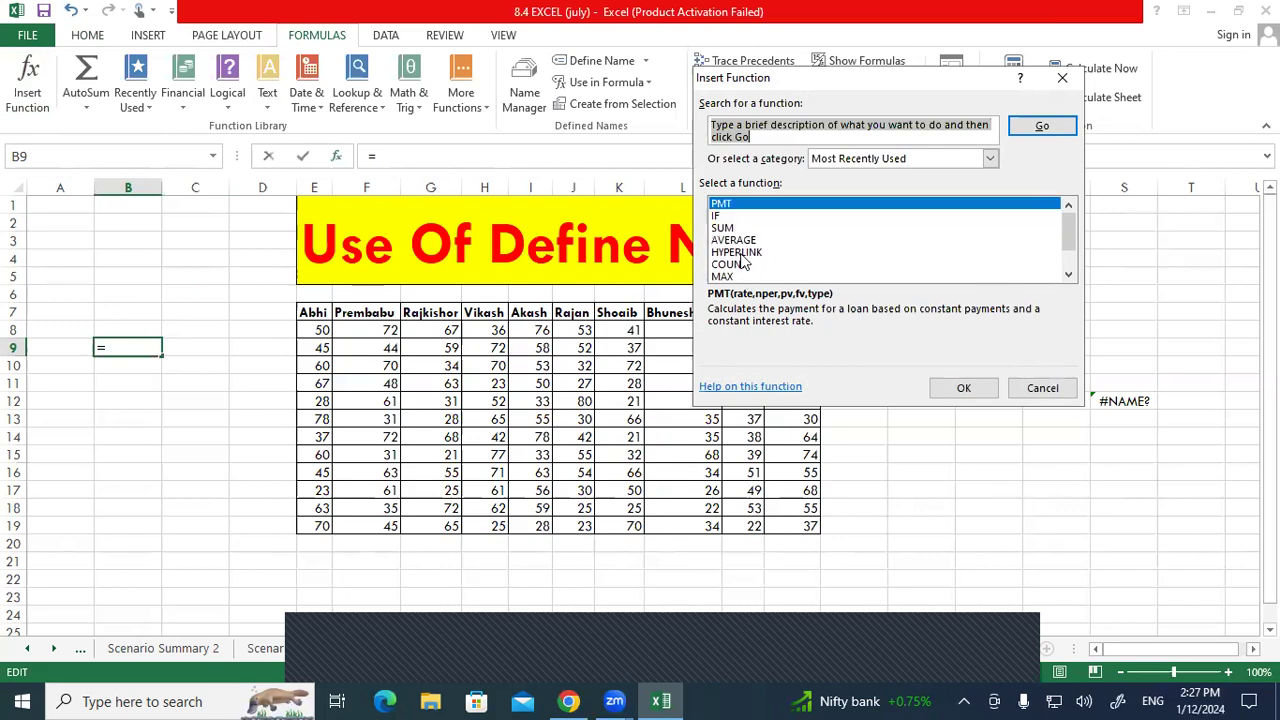
pyautogui.click(737, 229)
pyautogui.click(936, 383)
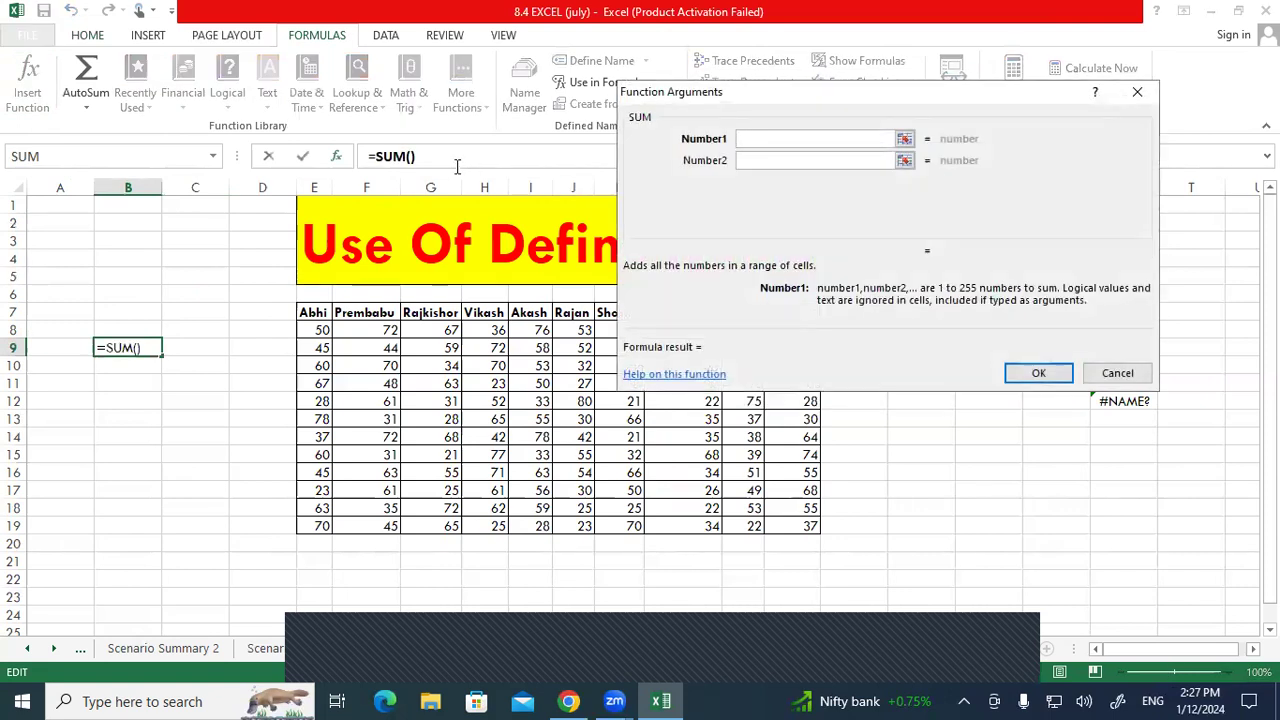
pyautogui.moveTo(322, 331); pyautogui.dragTo(323, 529)
pyautogui.click(1038, 373)
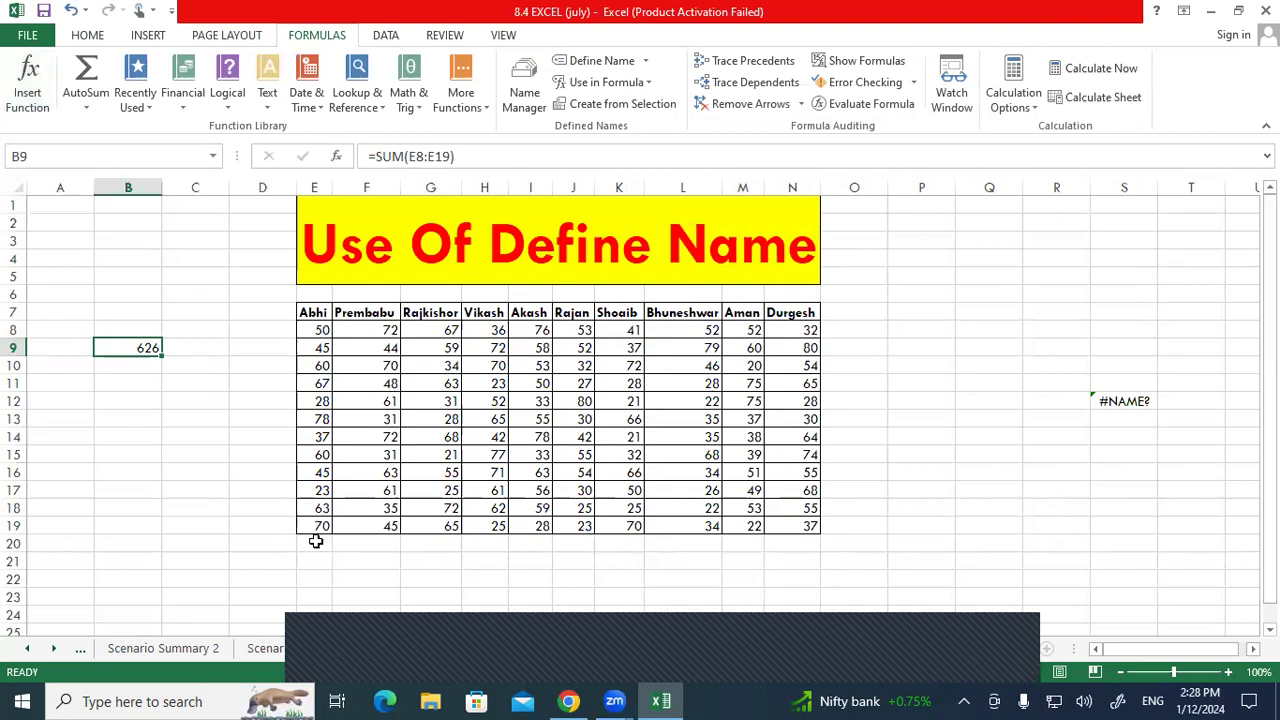
# Try an AutoSum Max of E8:E19 in E20, and cancel the formula.
pyautogui.click(314, 543)
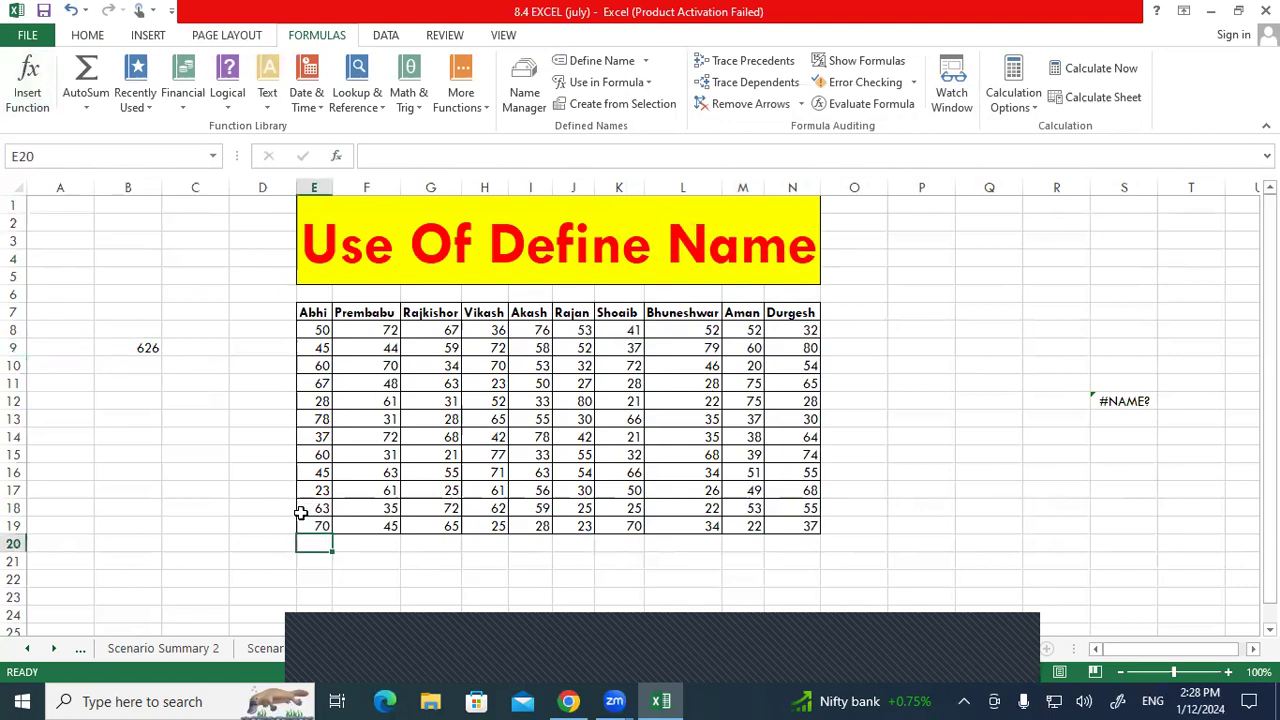
pyautogui.click(100, 99)
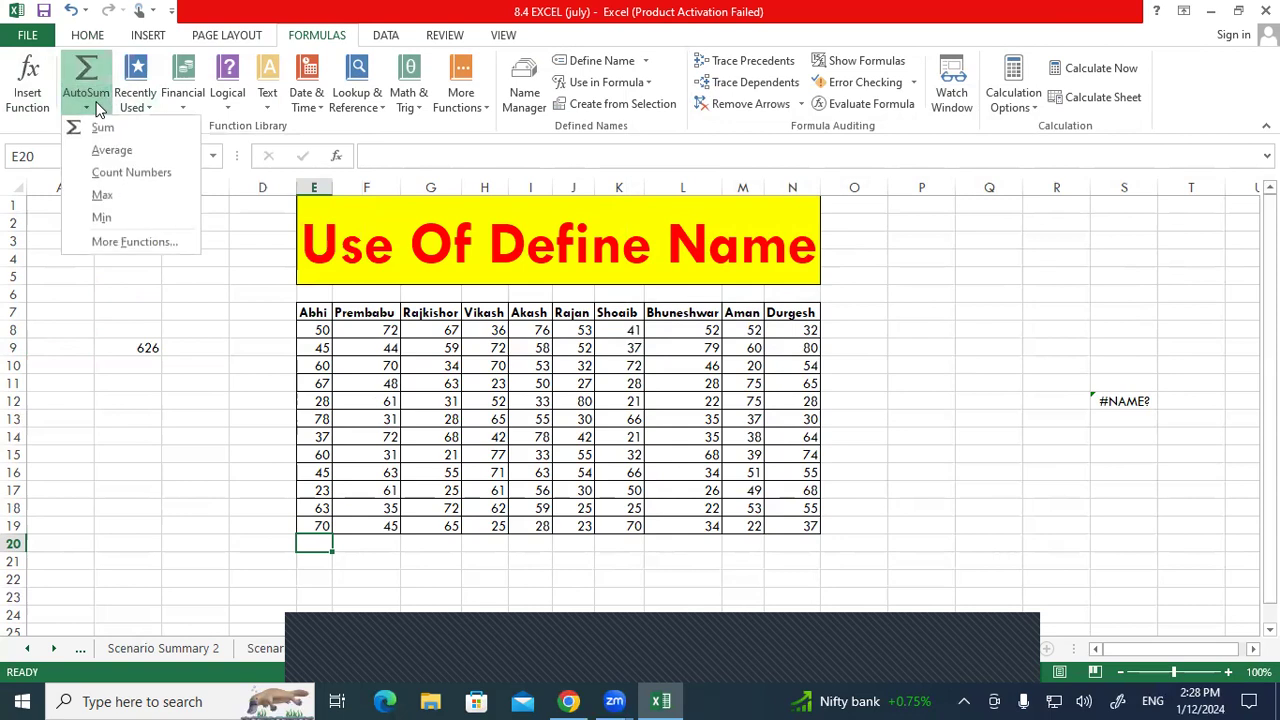
pyautogui.click(102, 195)
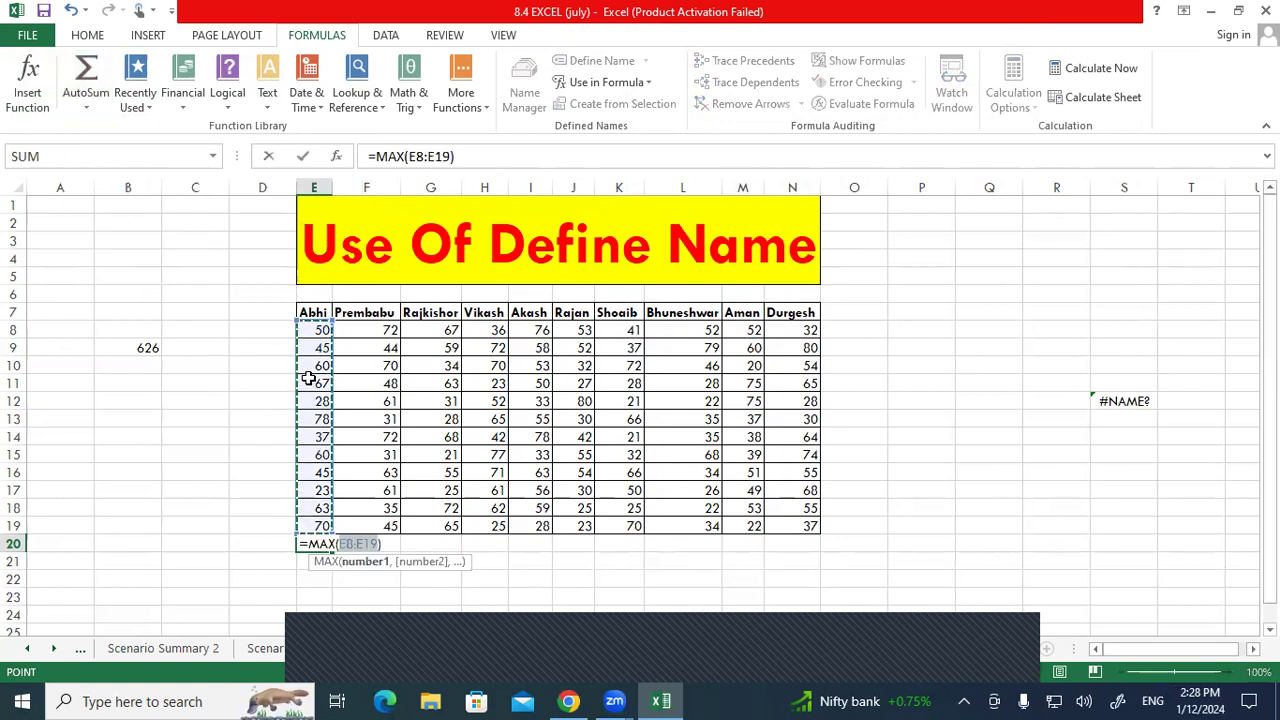
pyautogui.press('Escape')
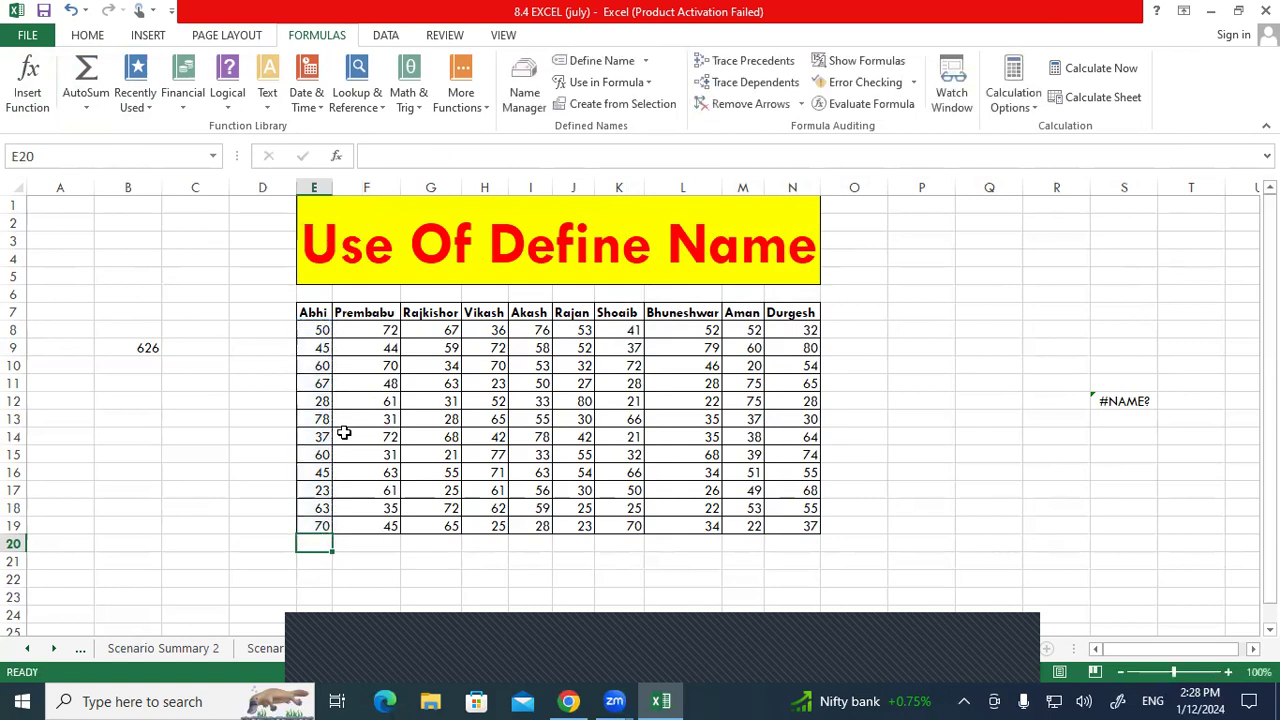
pyautogui.click(148, 110)
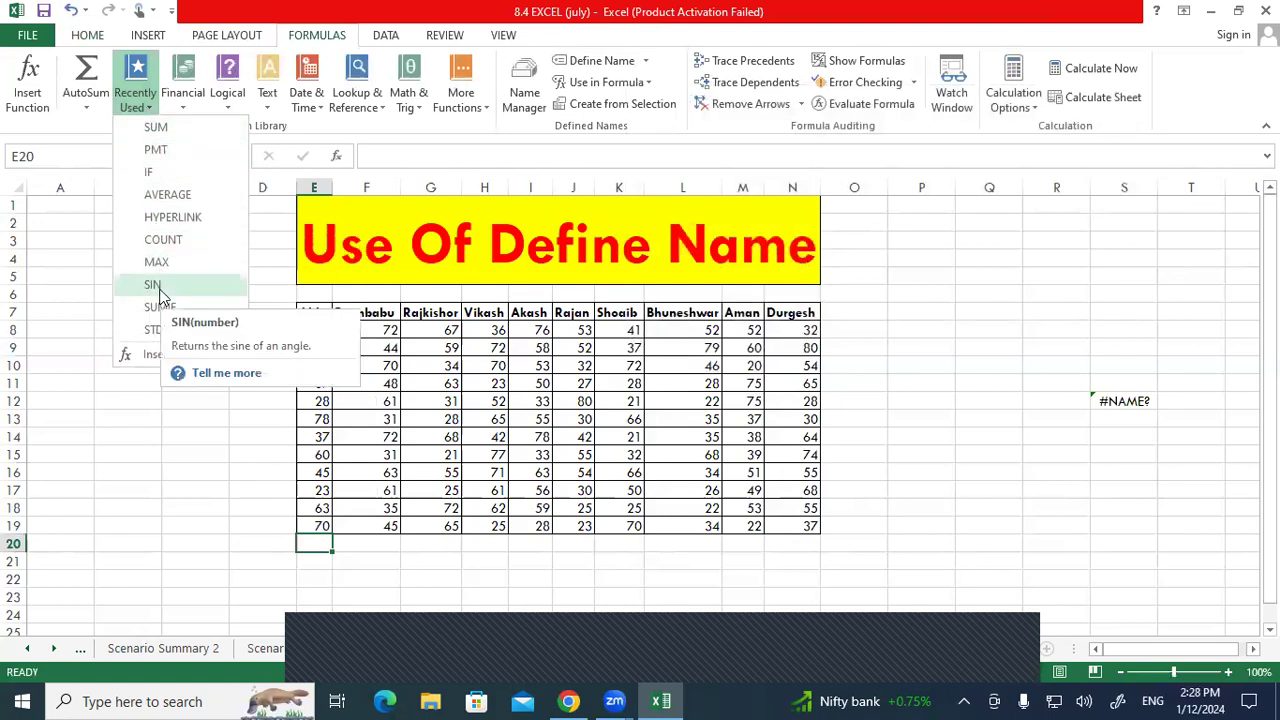
pyautogui.click(344, 404)
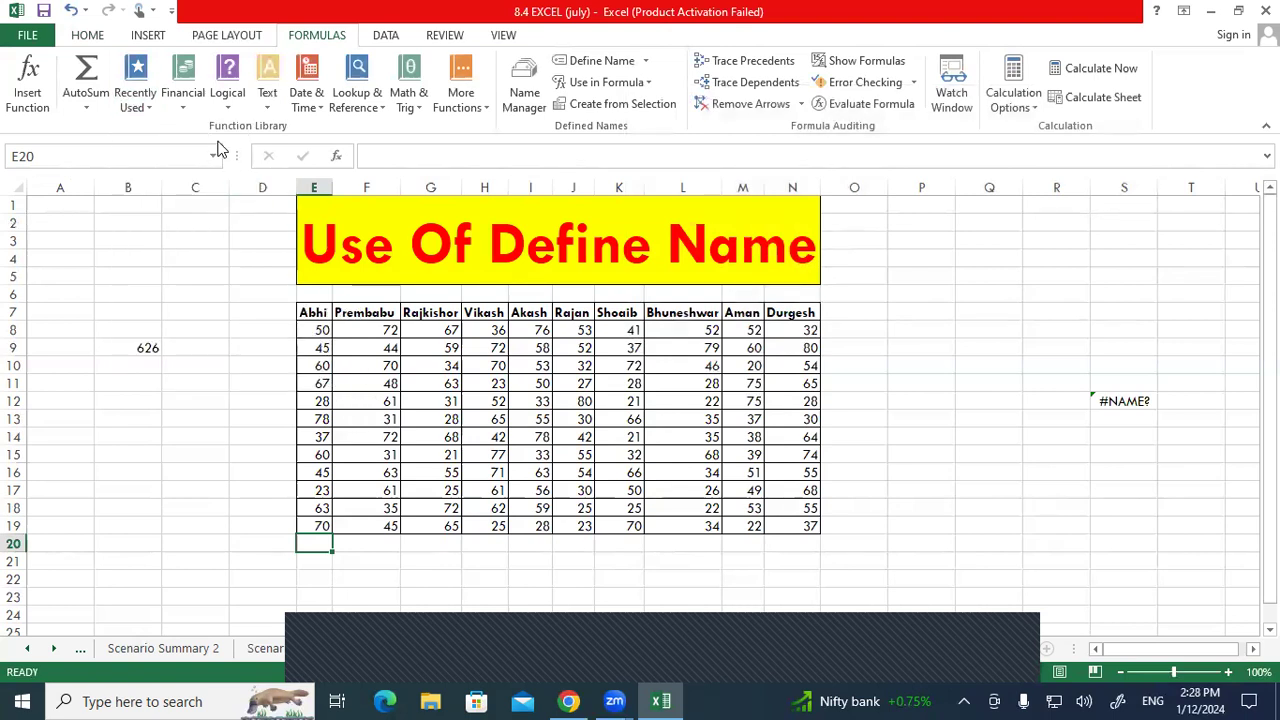
# Browse the Financial, Logical and Text categories of the function library.
pyautogui.click(180, 101)
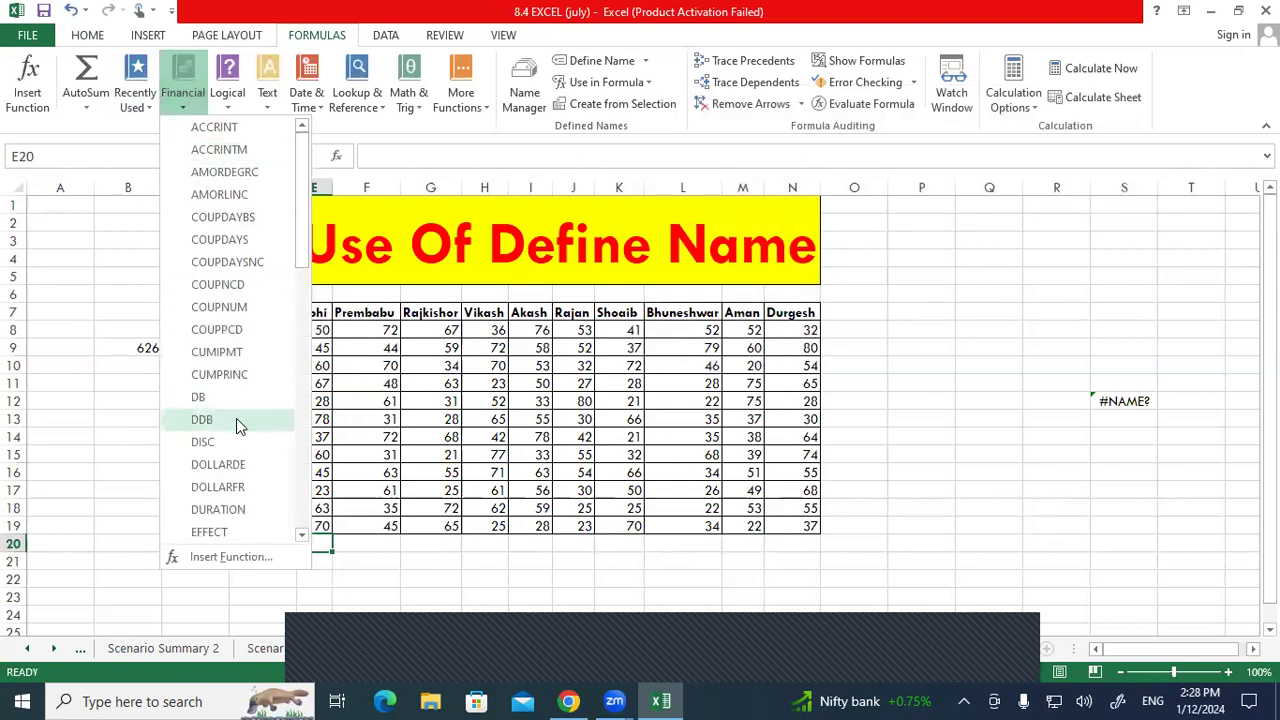
pyautogui.click(227, 95)
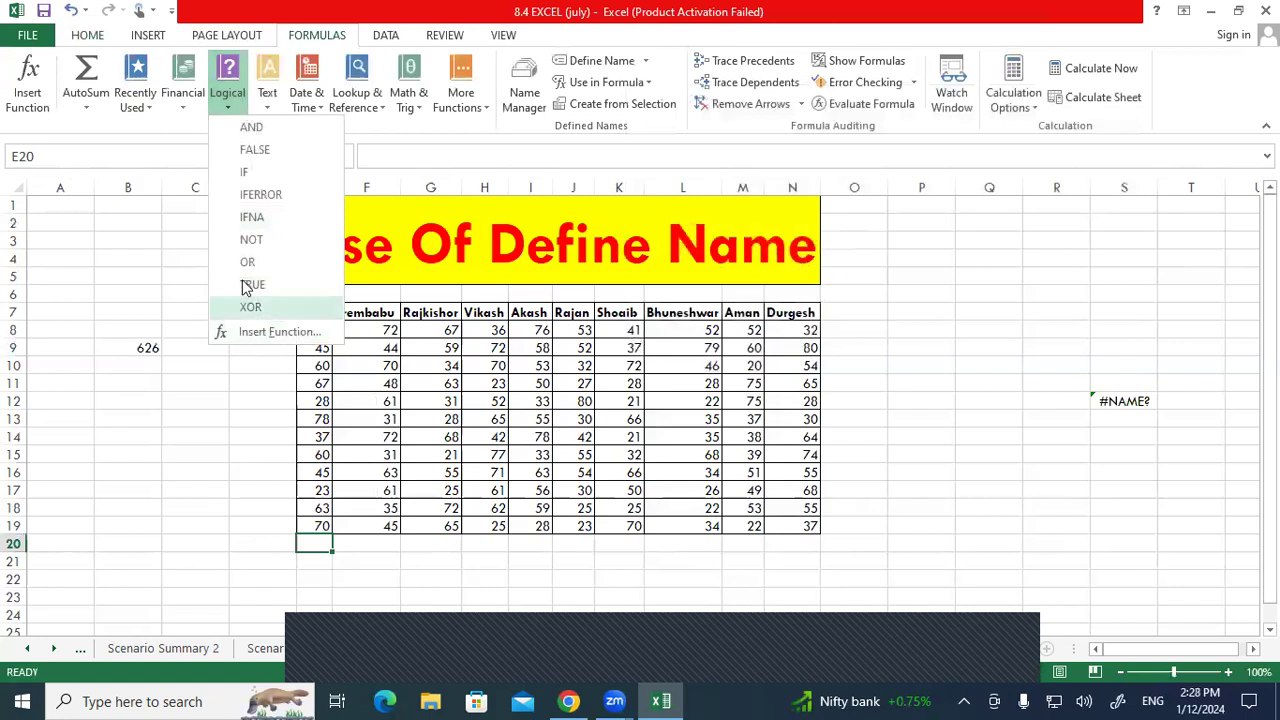
pyautogui.click(265, 108)
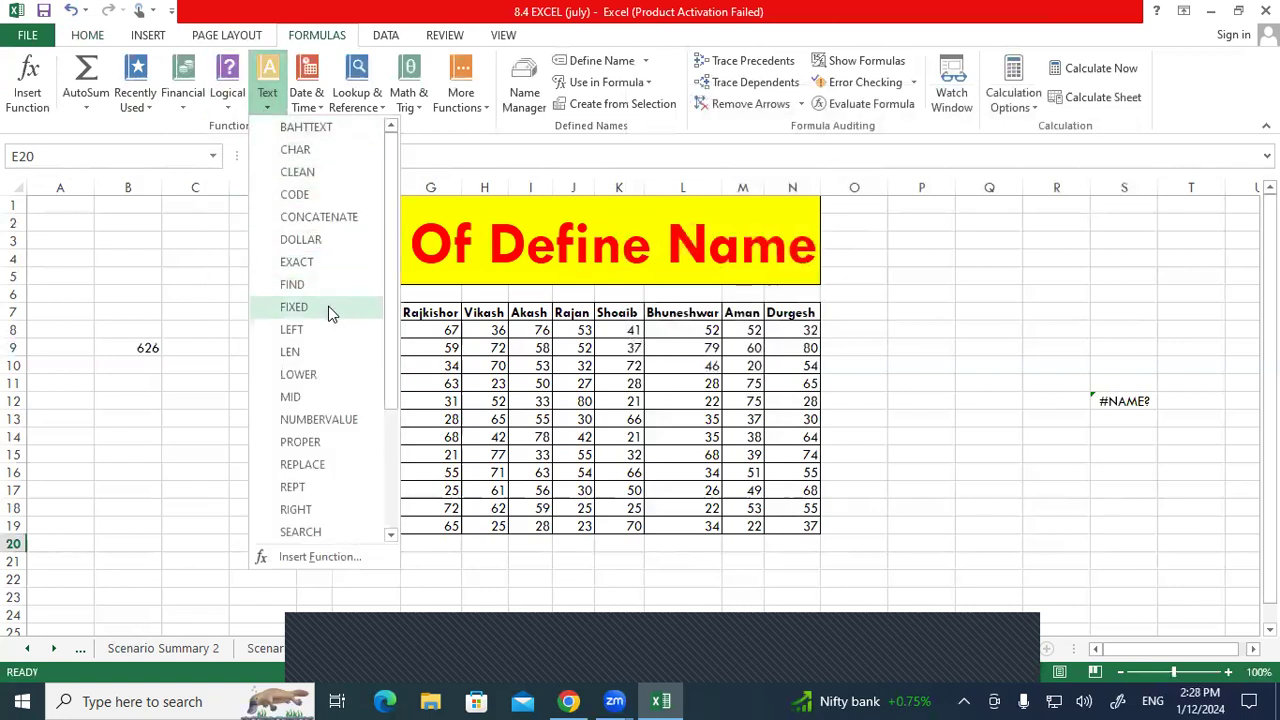
pyautogui.scroll(-2, 330, 311)
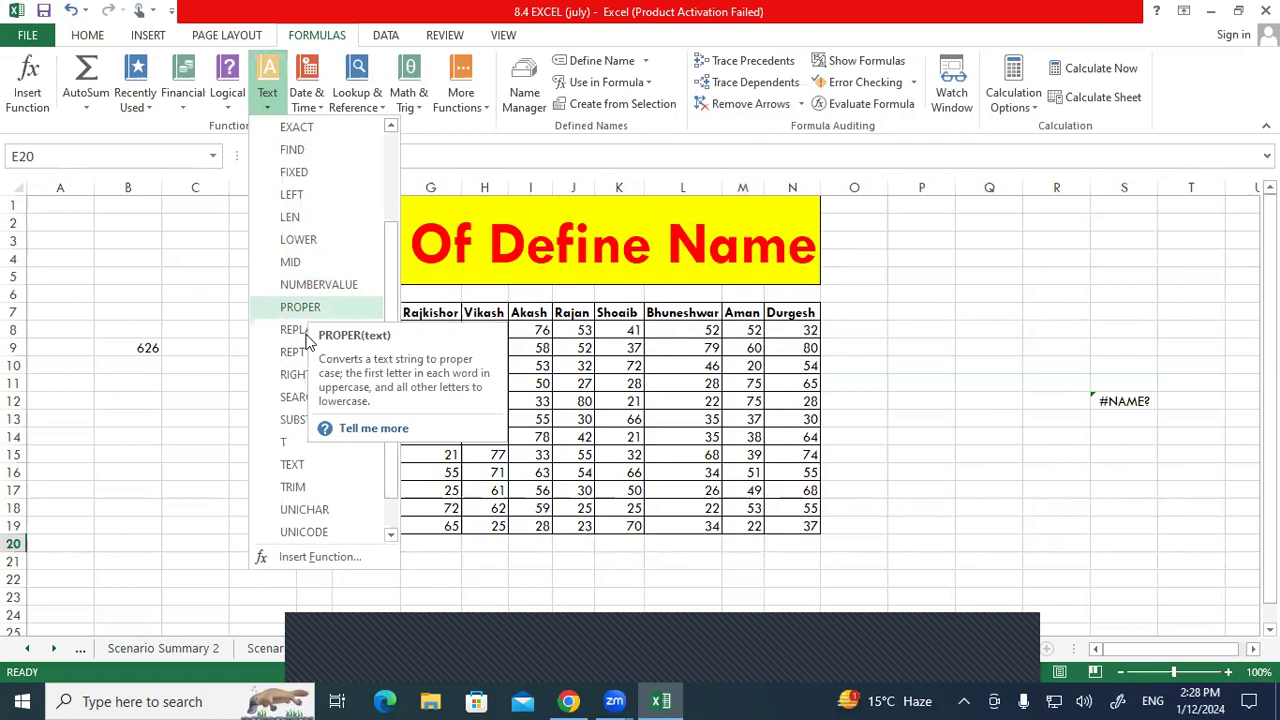
pyautogui.click(155, 350)
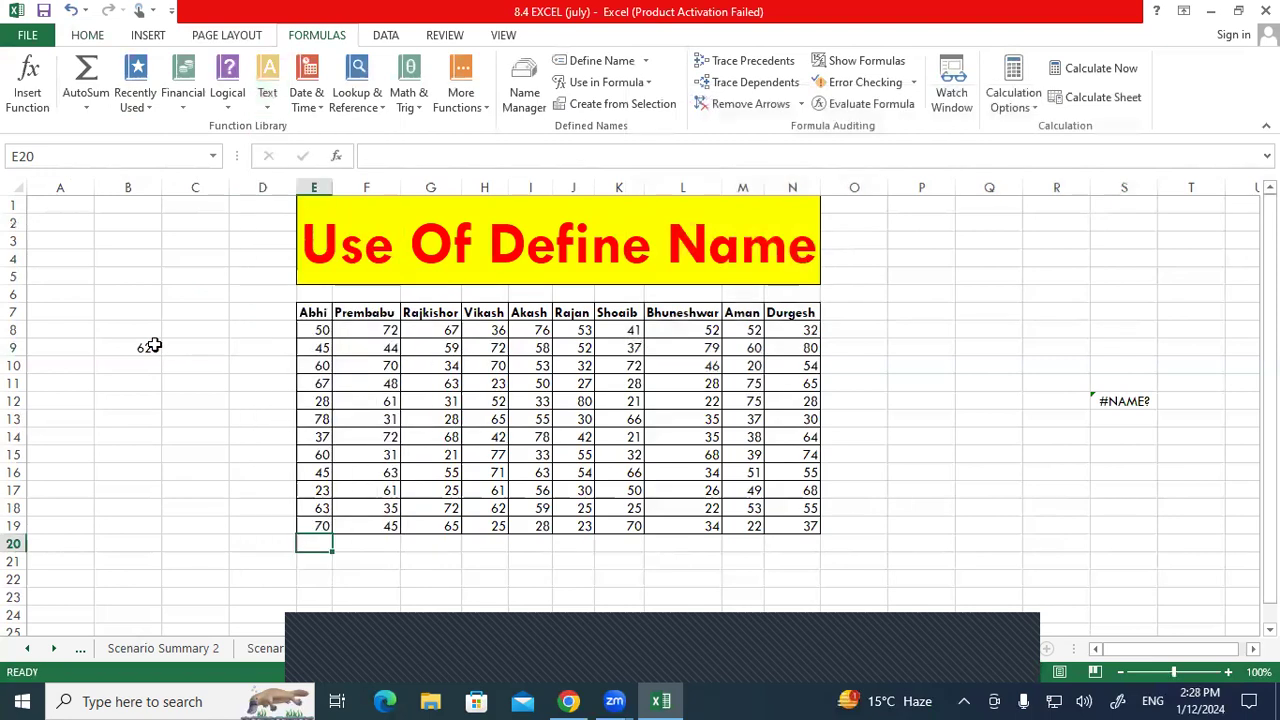
# Browse the Date & Time, Lookup & Reference and Math & Trig functions, reading the descriptions of EOMONTH, HLOOKUP and ABS.
pyautogui.click(300, 101)
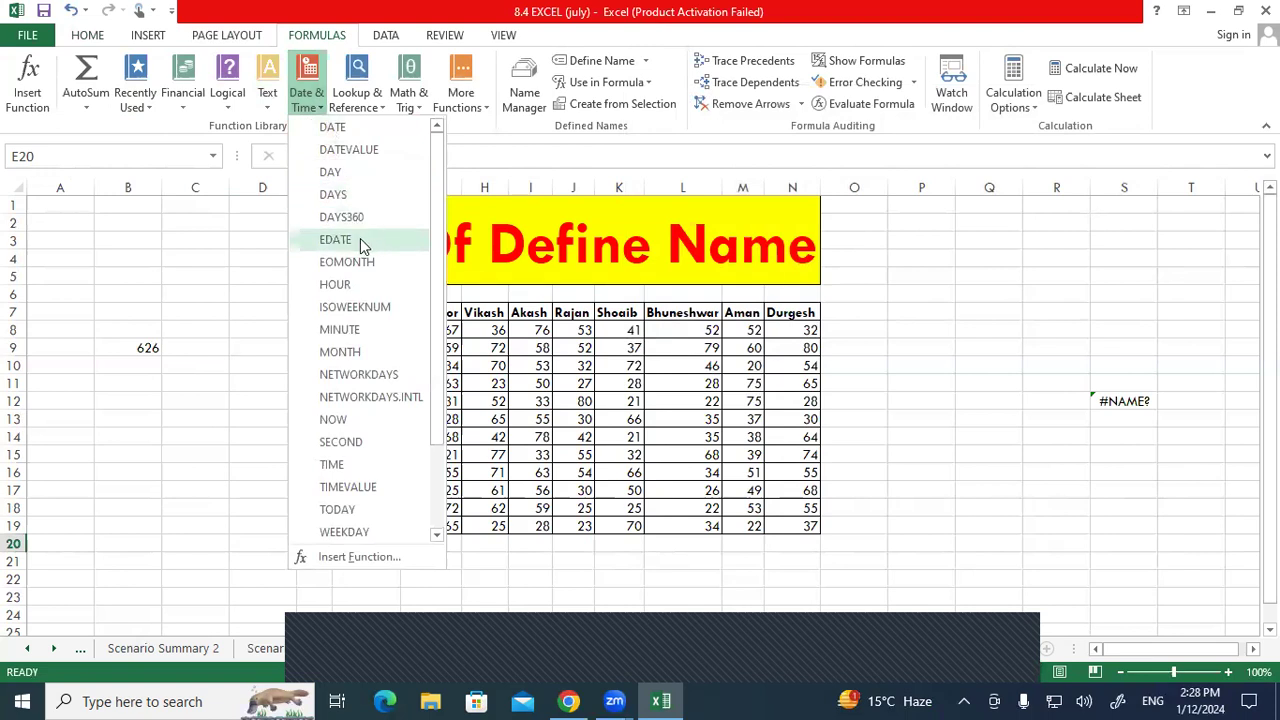
pyautogui.moveTo(362, 260)
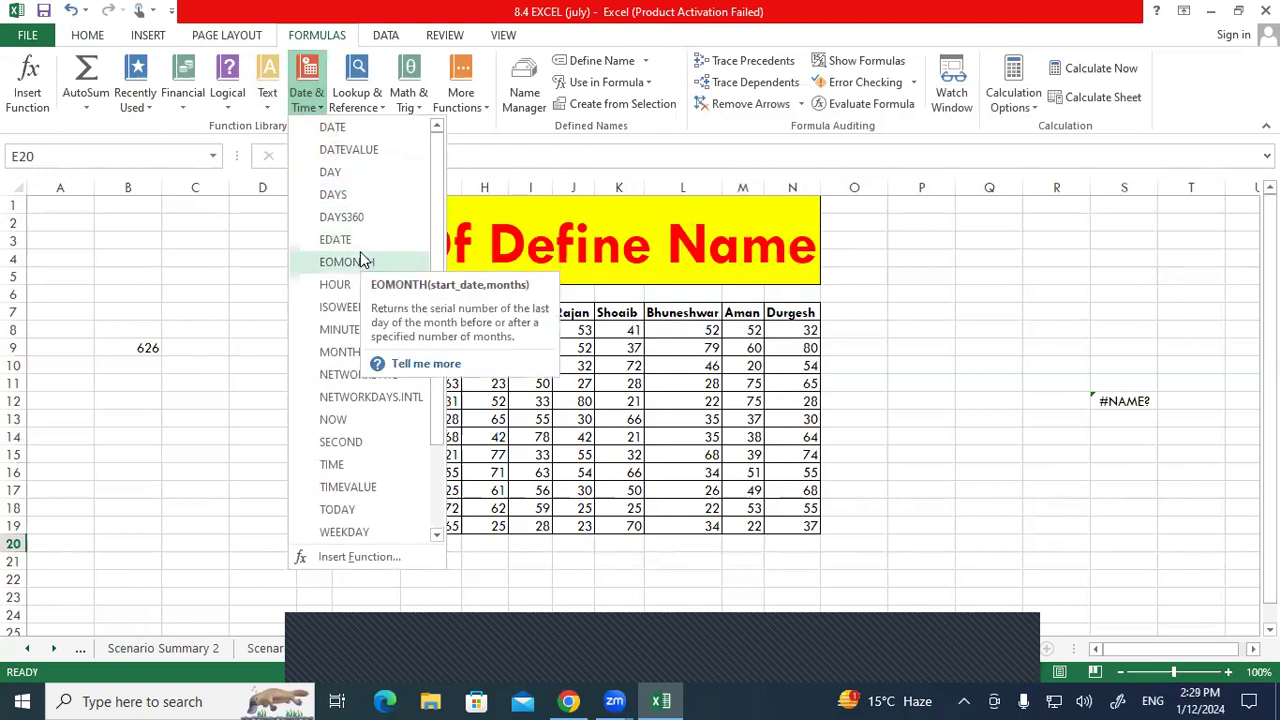
pyautogui.click(192, 325)
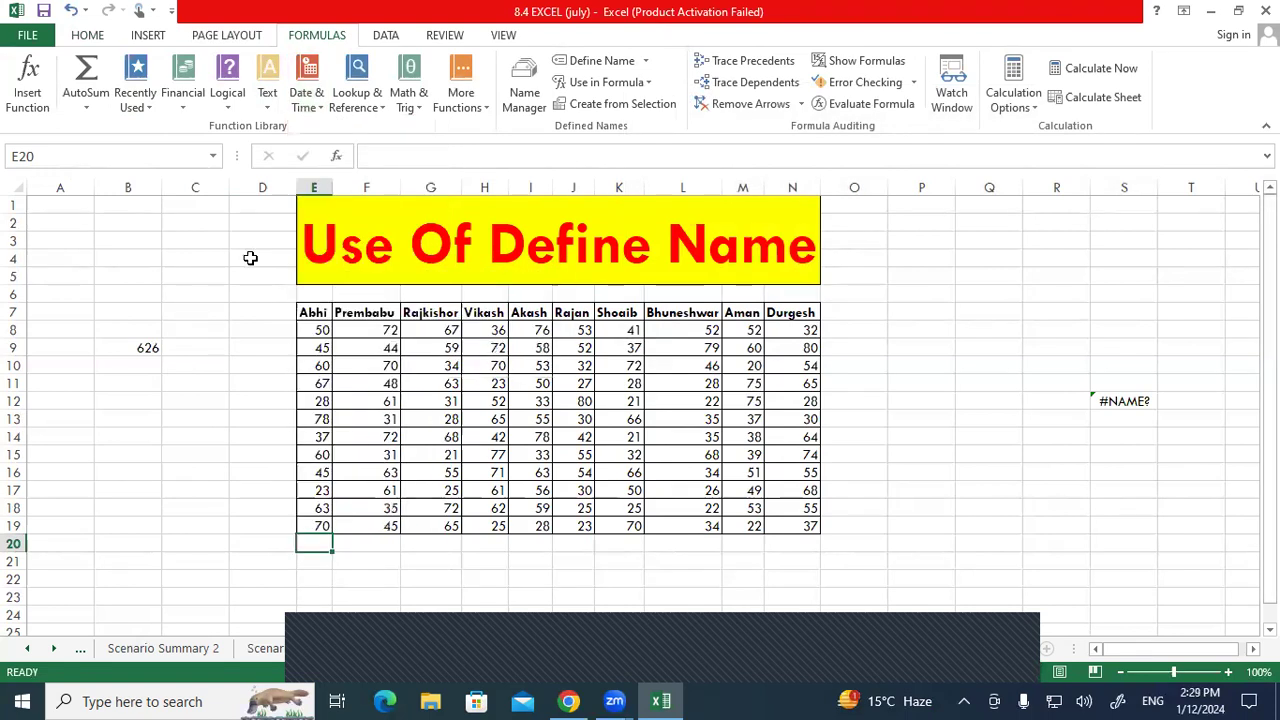
pyautogui.click(362, 108)
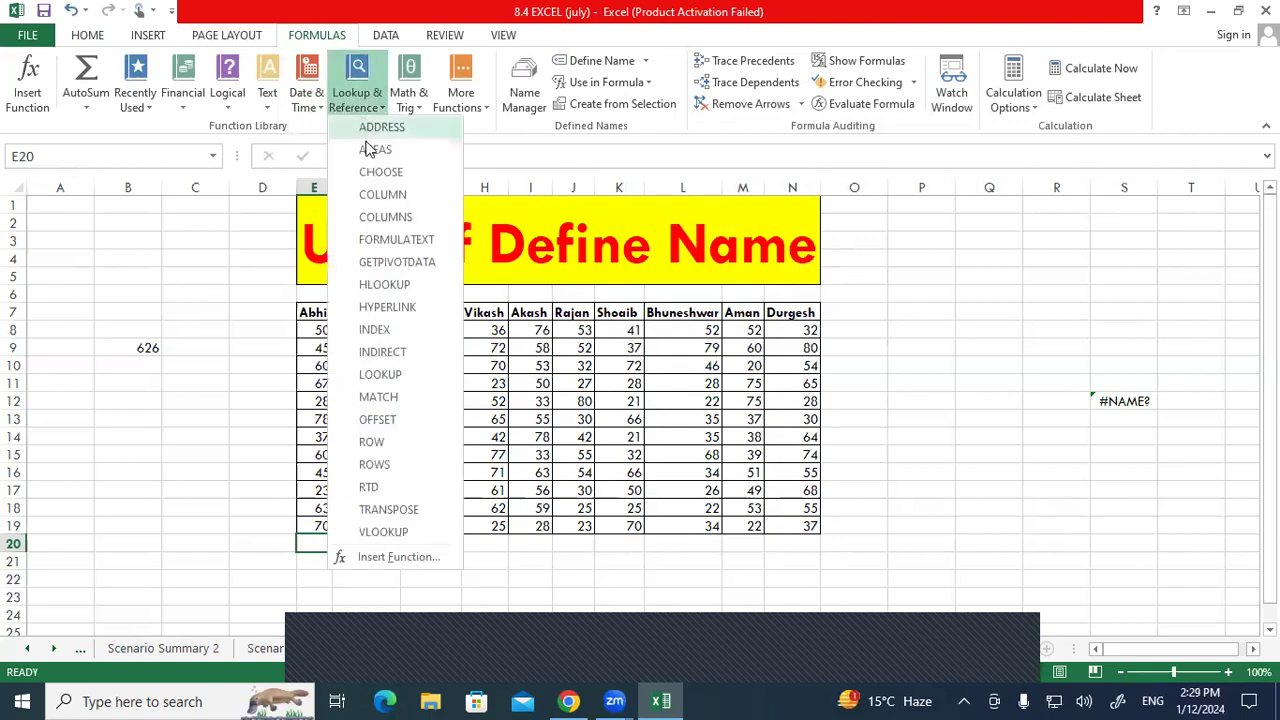
pyautogui.moveTo(377, 290)
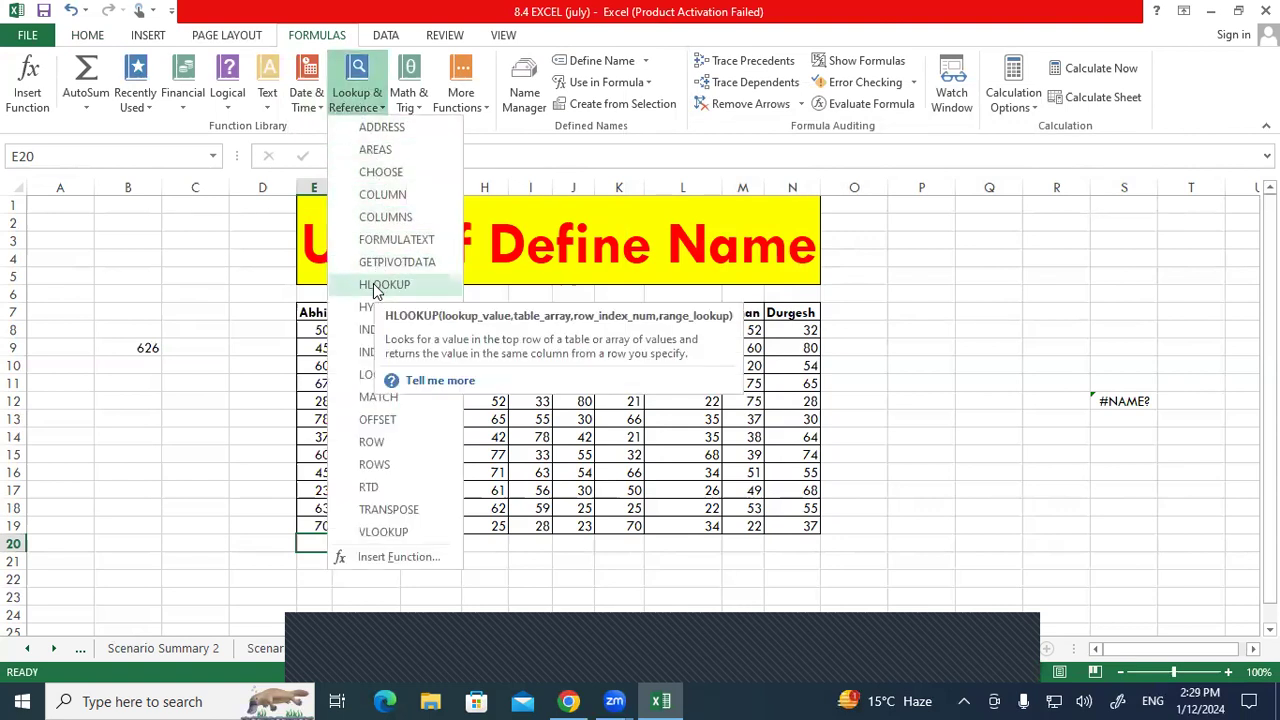
pyautogui.click(252, 322)
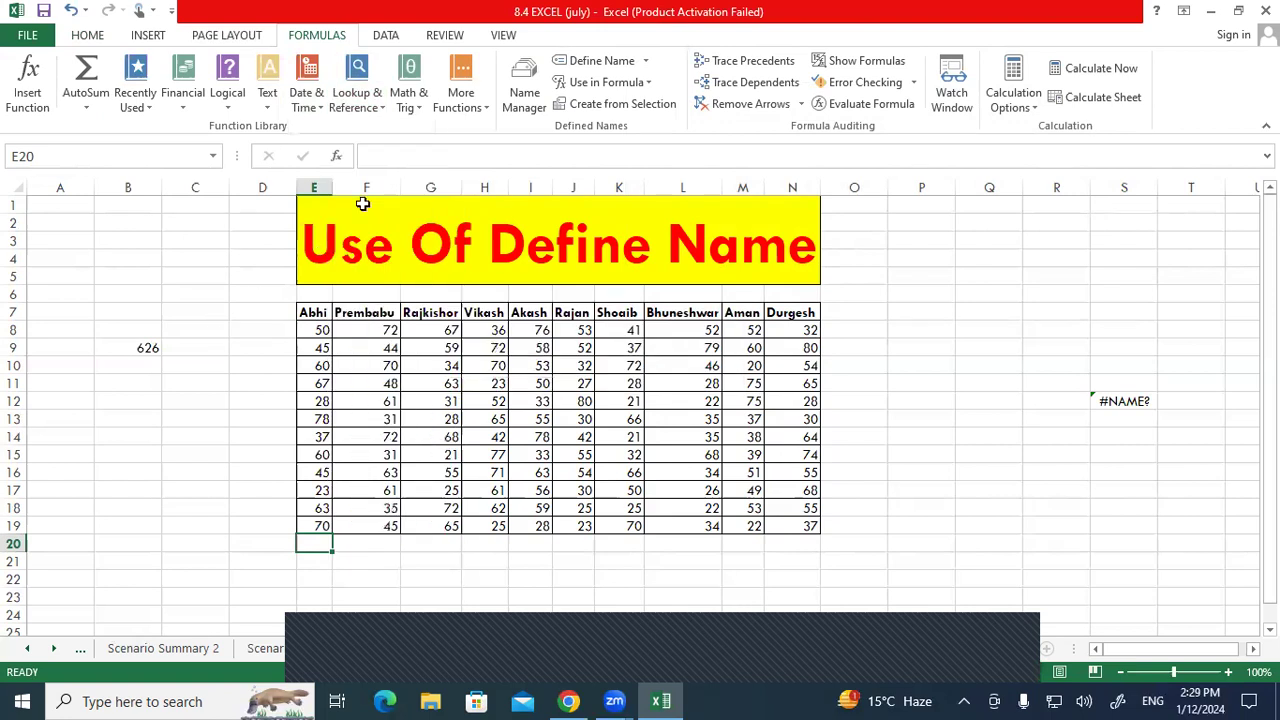
pyautogui.click(405, 100)
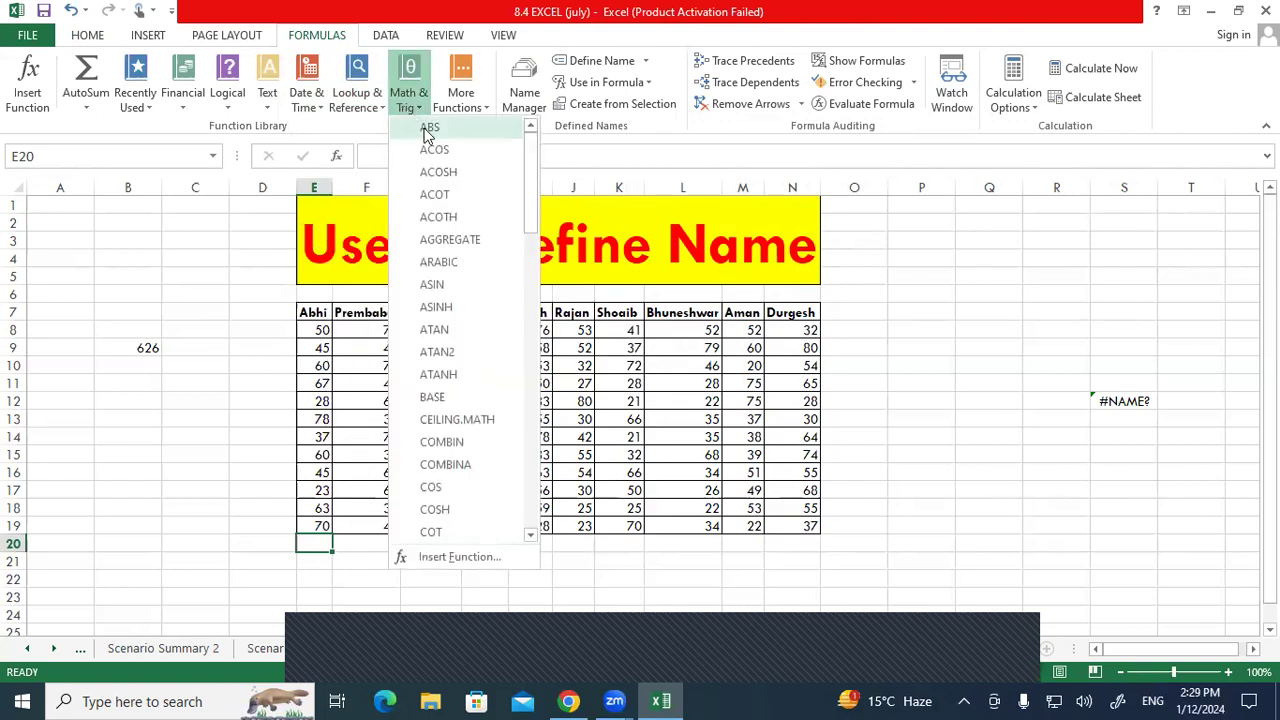
pyautogui.moveTo(433, 131)
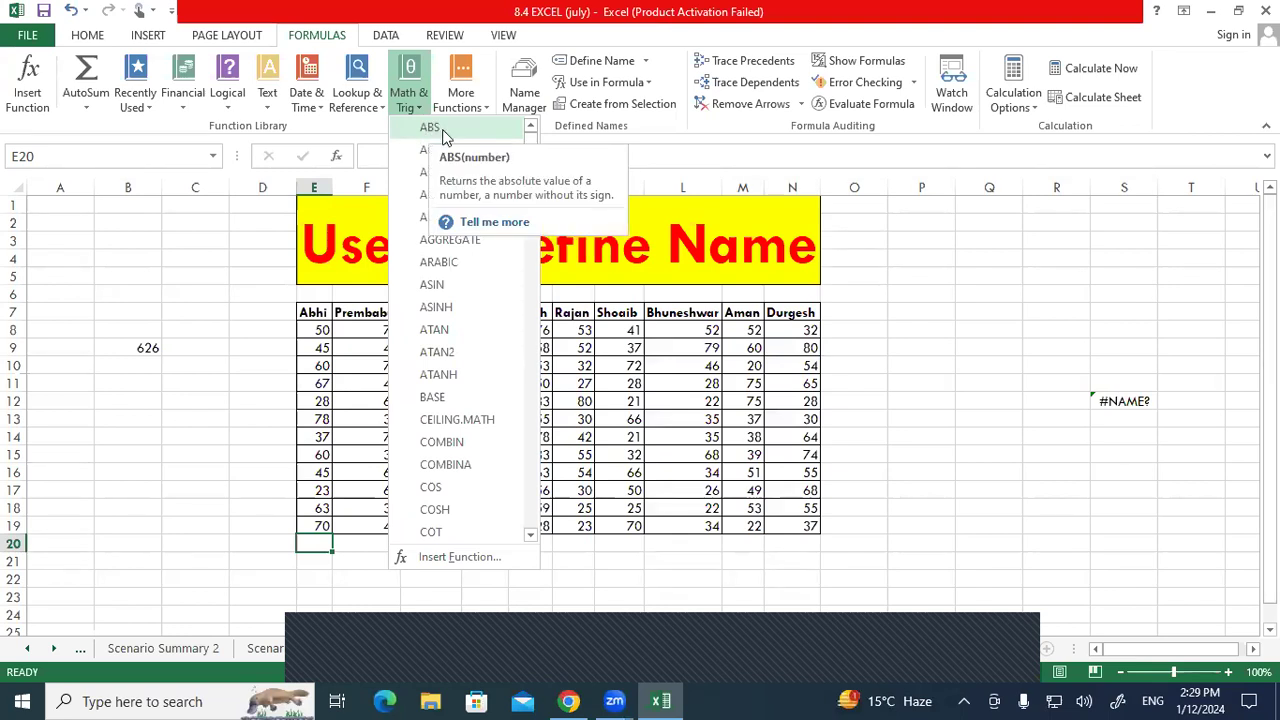
pyautogui.click(912, 337)
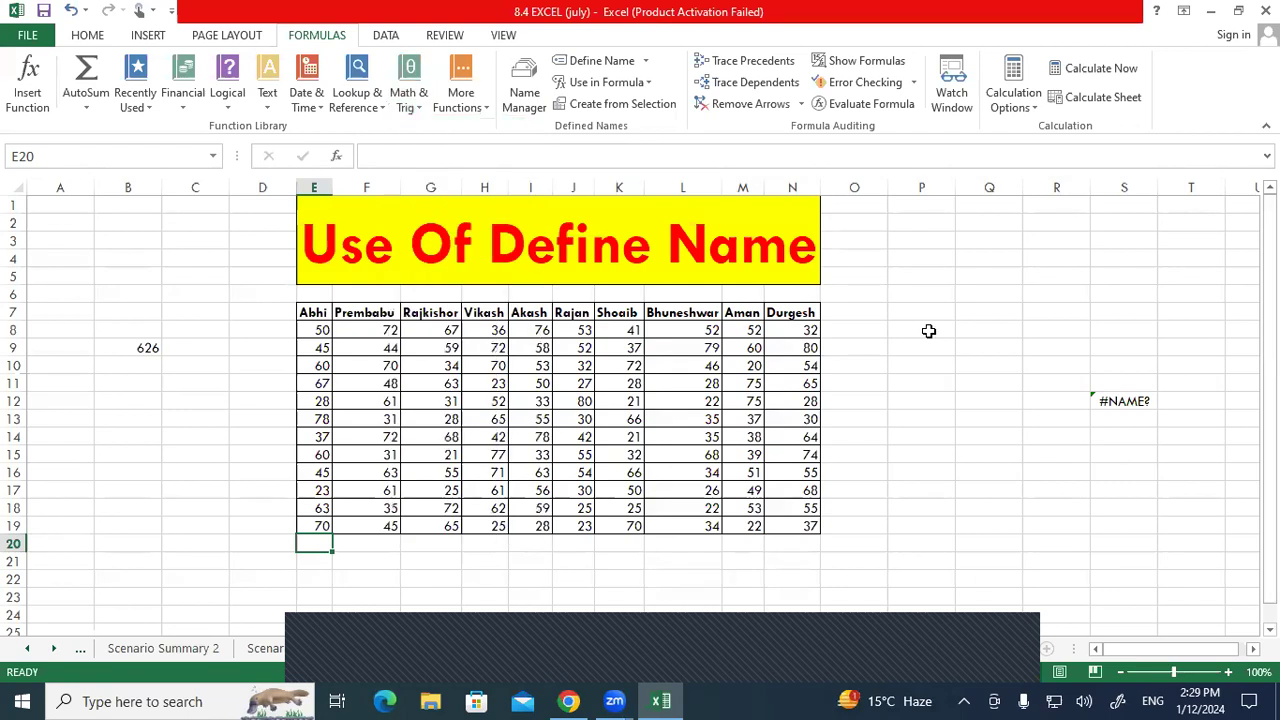
# Enter the negative number -451 in cell P7.
pyautogui.click(934, 313)
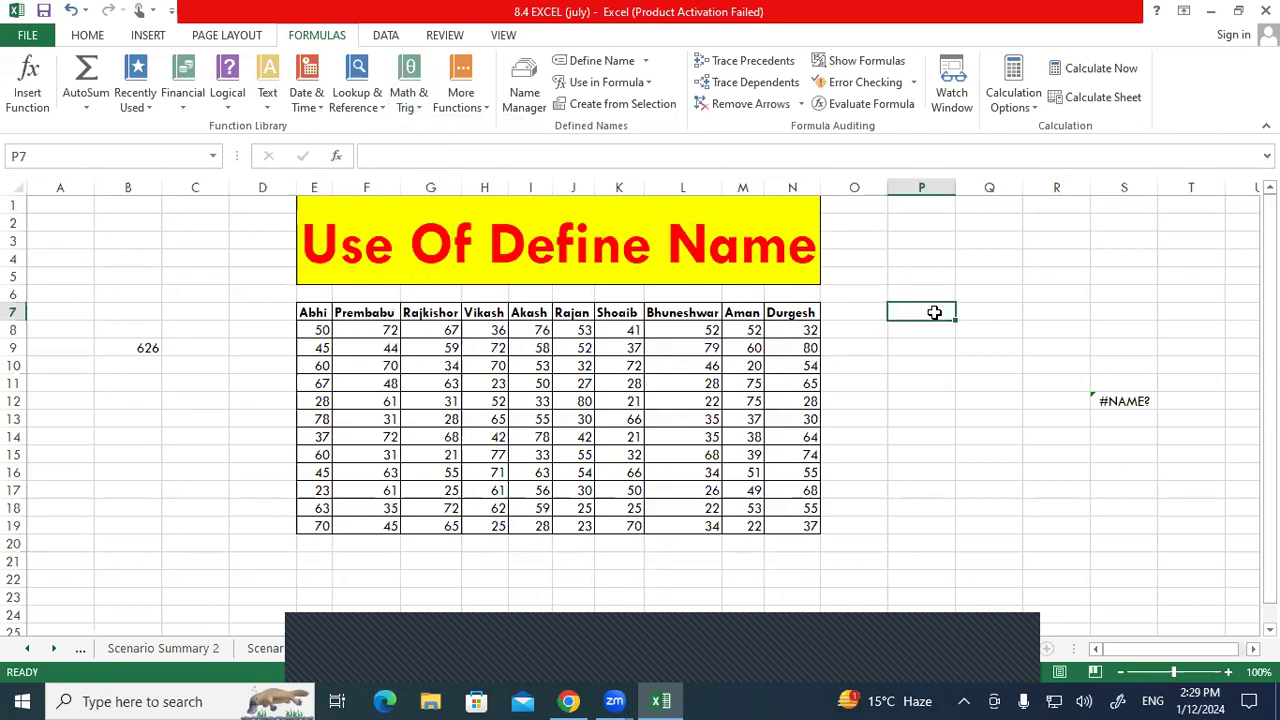
pyautogui.write('-451')
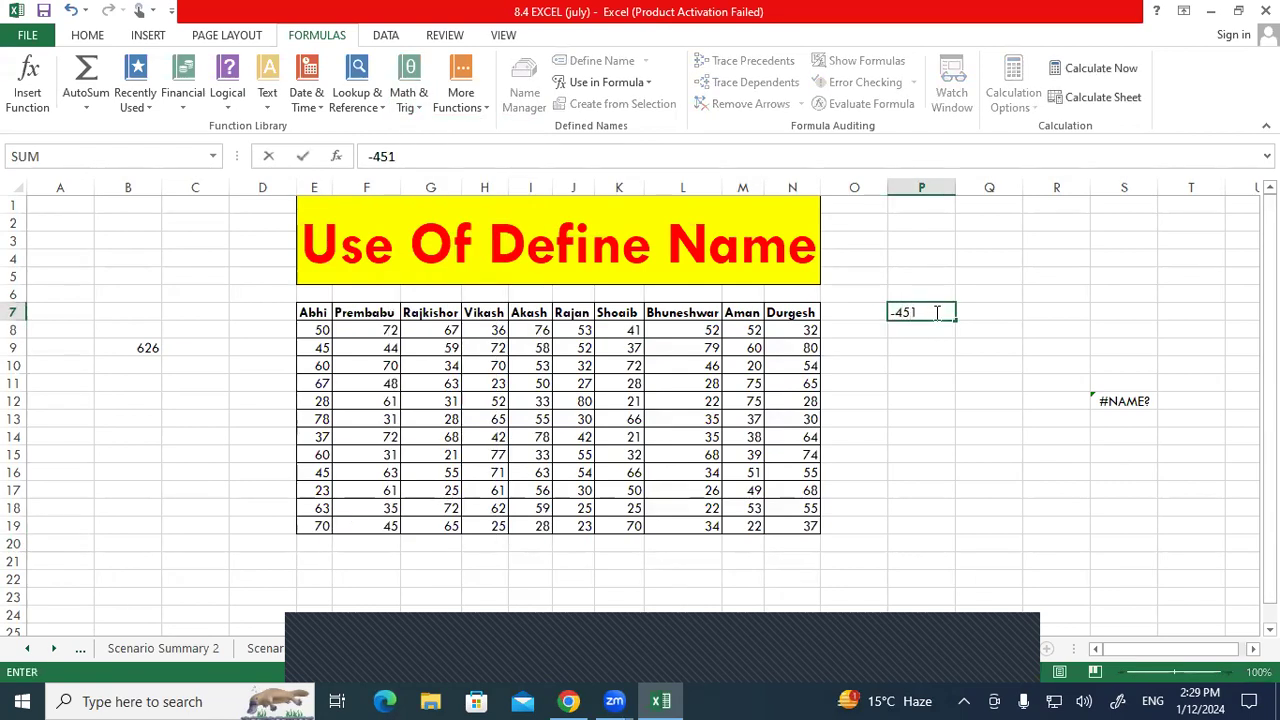
pyautogui.press('Return')
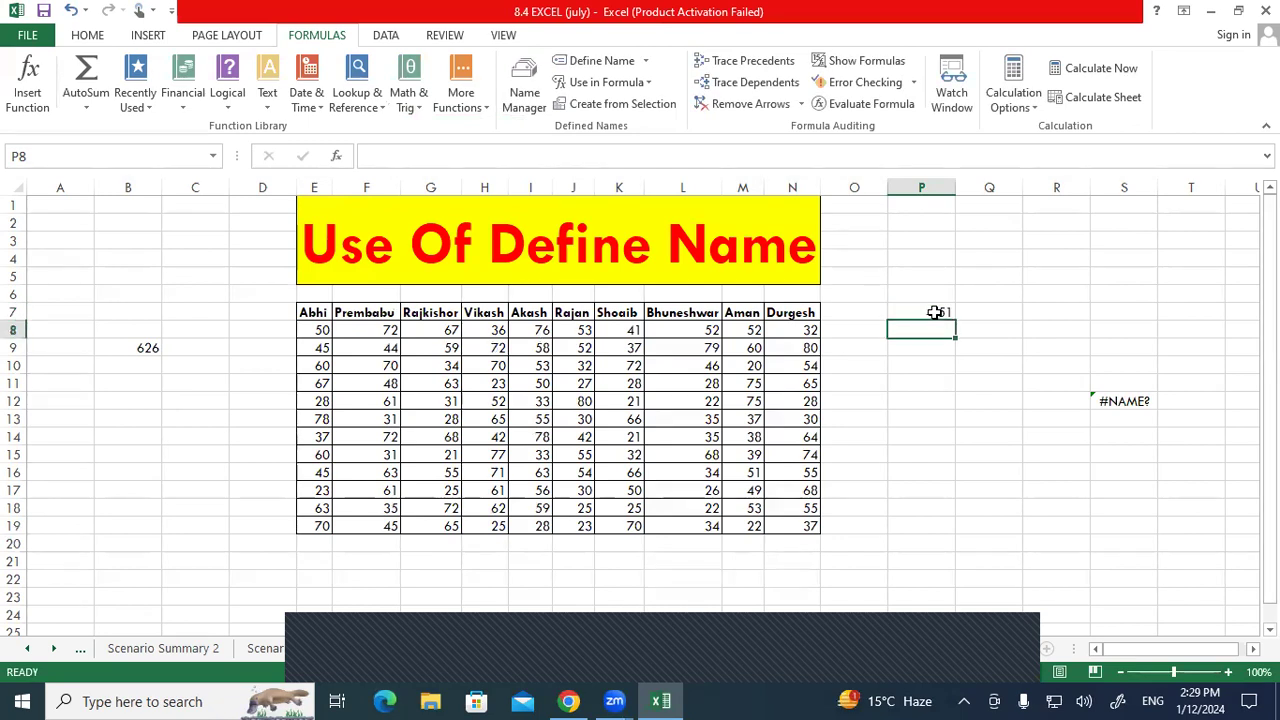
# Enter the formula =ABS(P7) in Q8 to get the absolute value of the negative number.
pyautogui.click(1015, 327)
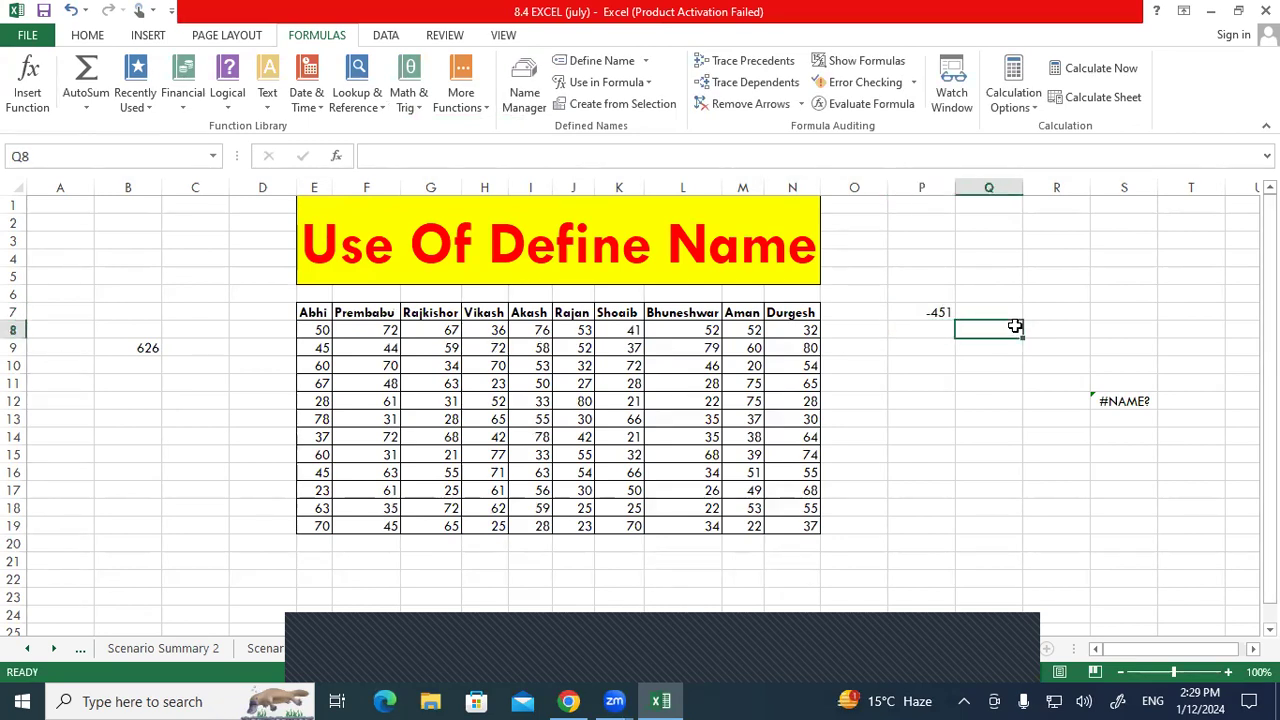
pyautogui.write('=abs')
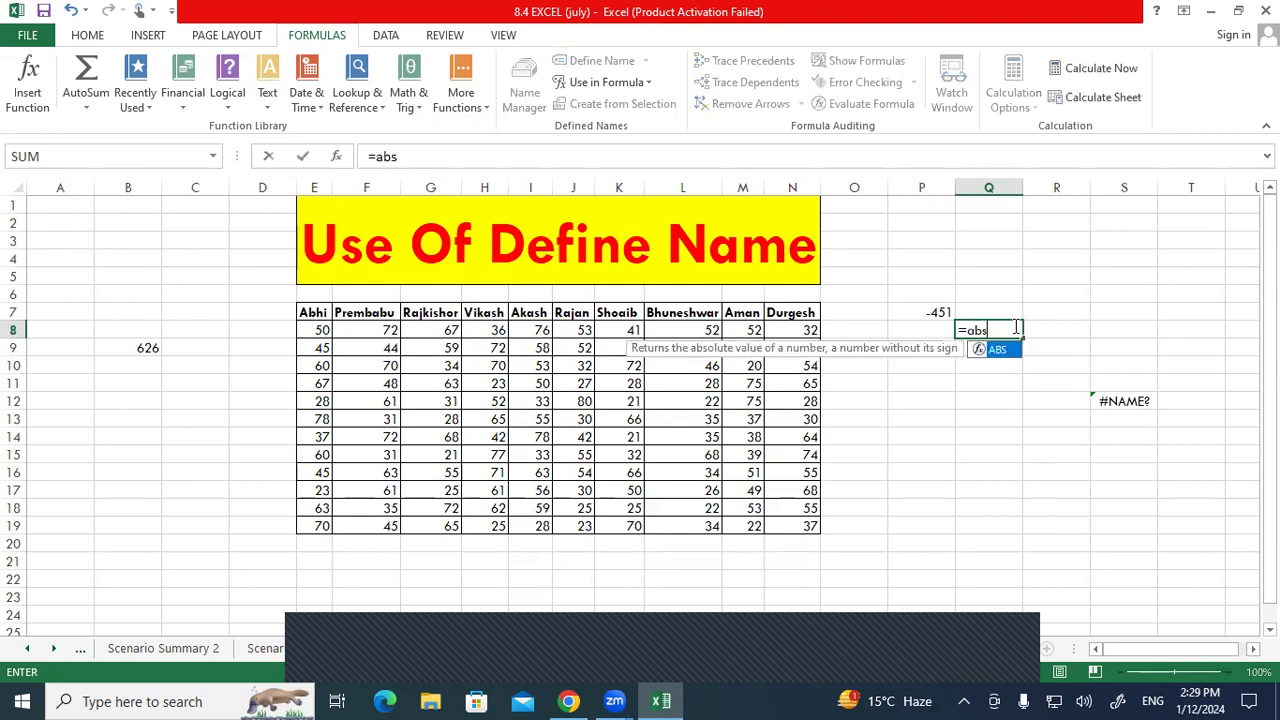
pyautogui.press('Tab')
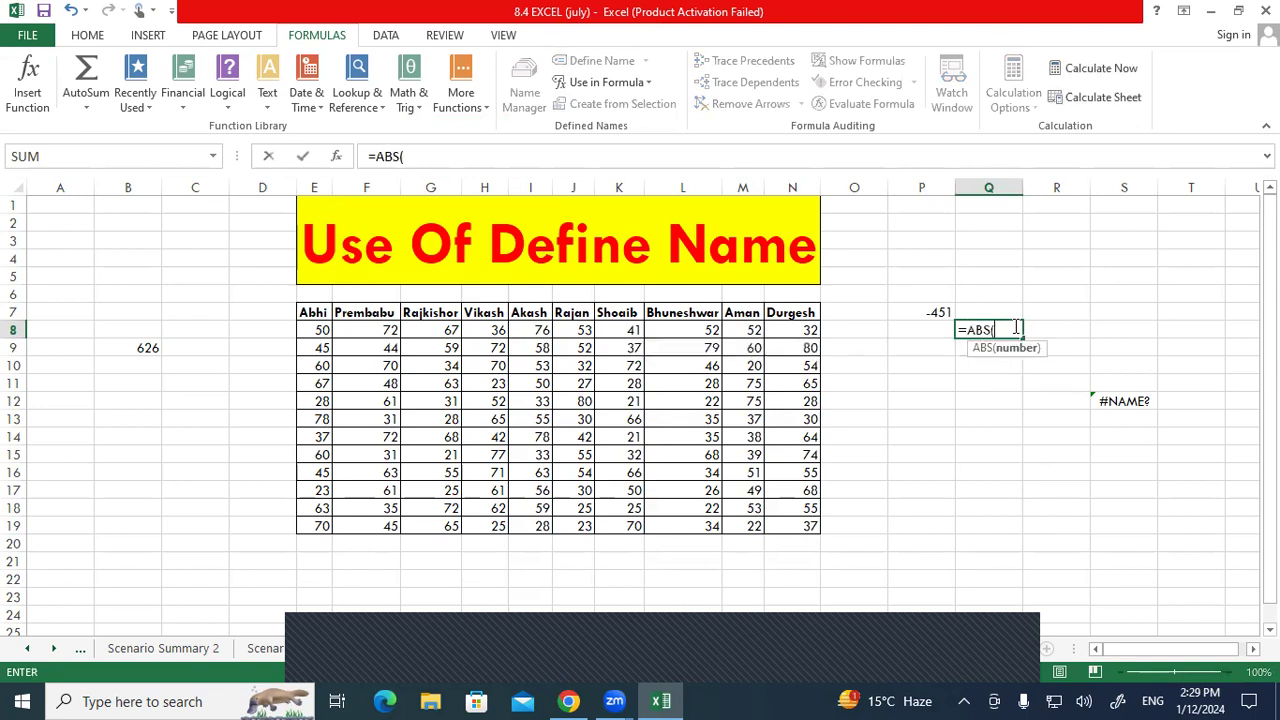
pyautogui.click(931, 312)
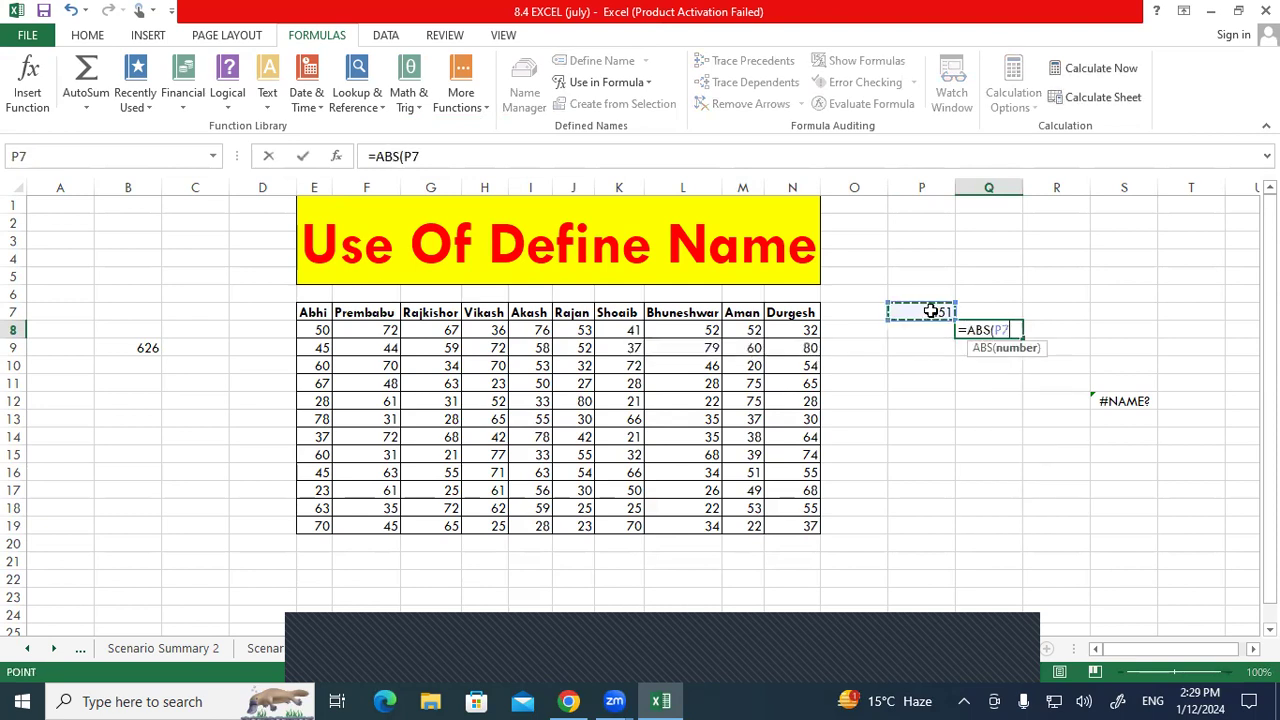
pyautogui.write(')')
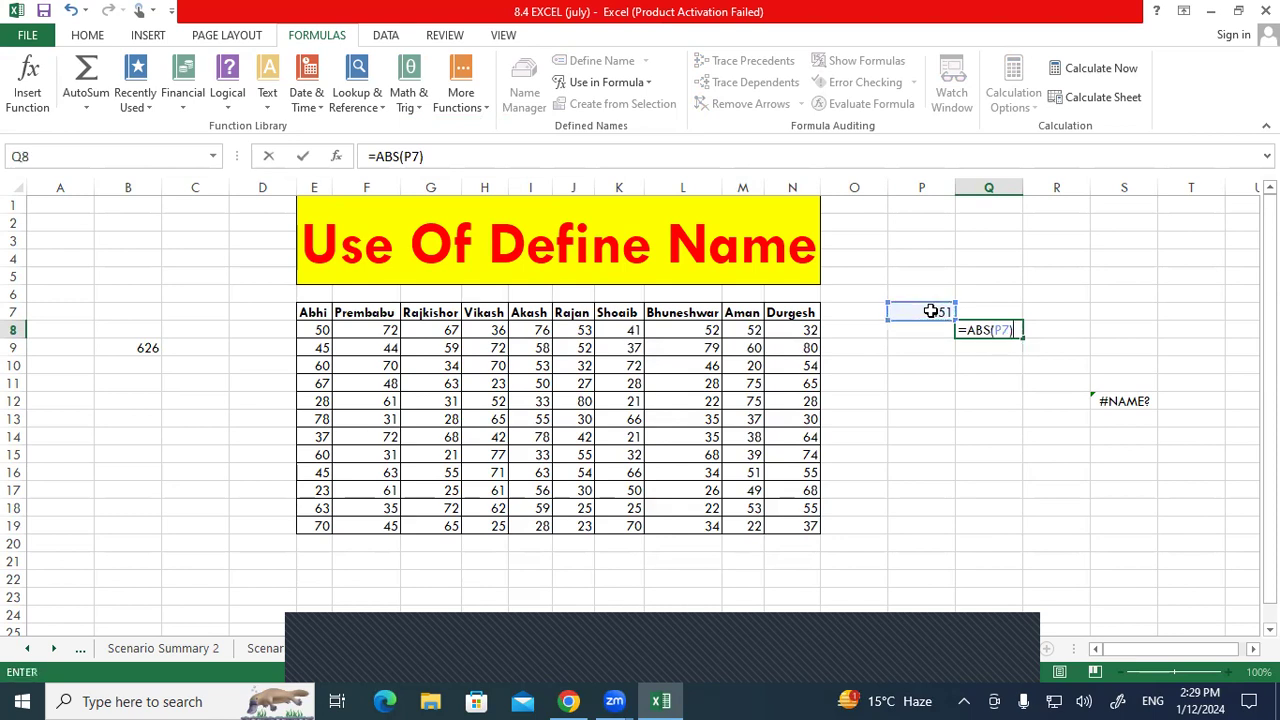
pyautogui.press('Return')
pyautogui.click(989, 329)
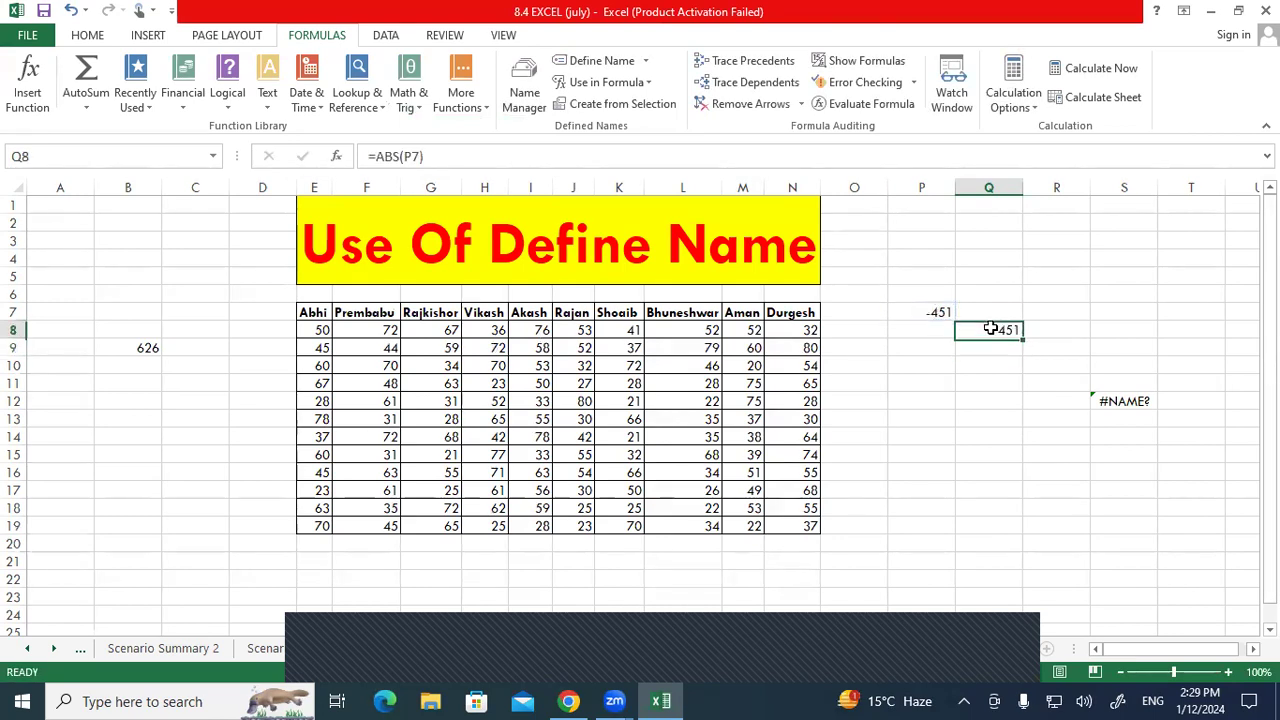
# Compare P7 with its absolute value in Q8, and clear the contents of P6:R9.
pyautogui.click(988, 379)
pyautogui.click(950, 313)
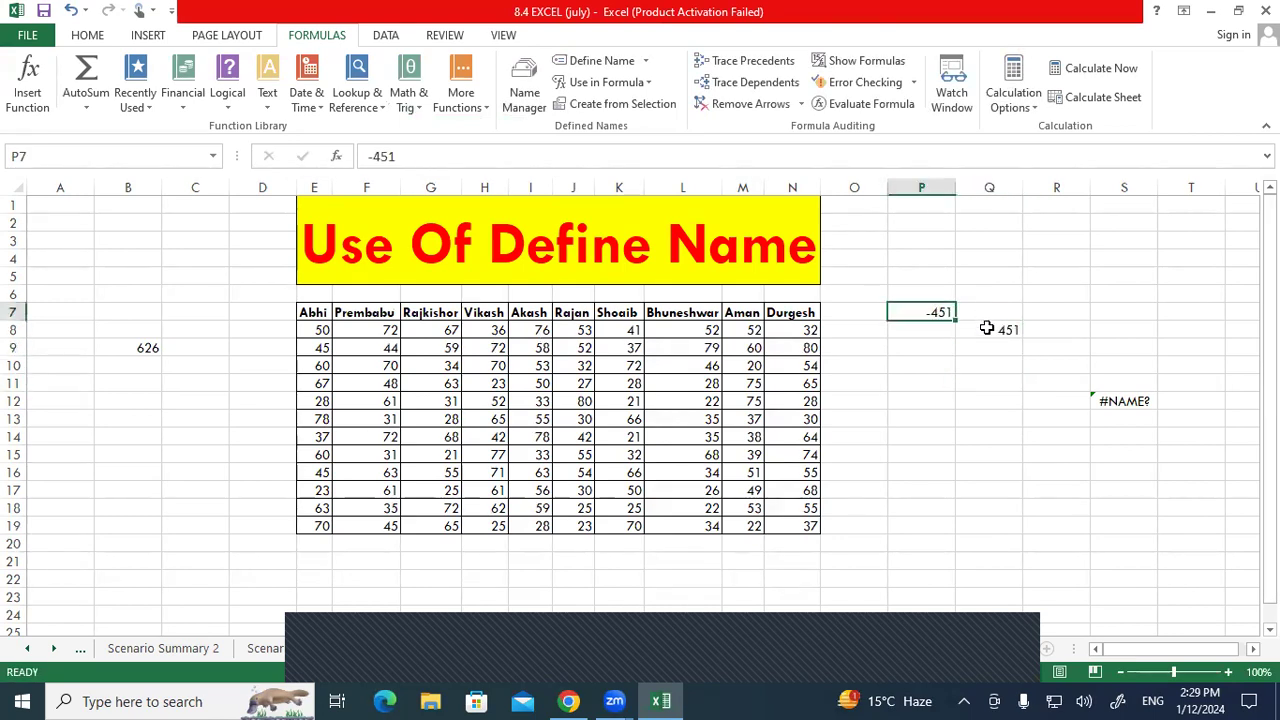
pyautogui.click(987, 328)
pyautogui.click(985, 385)
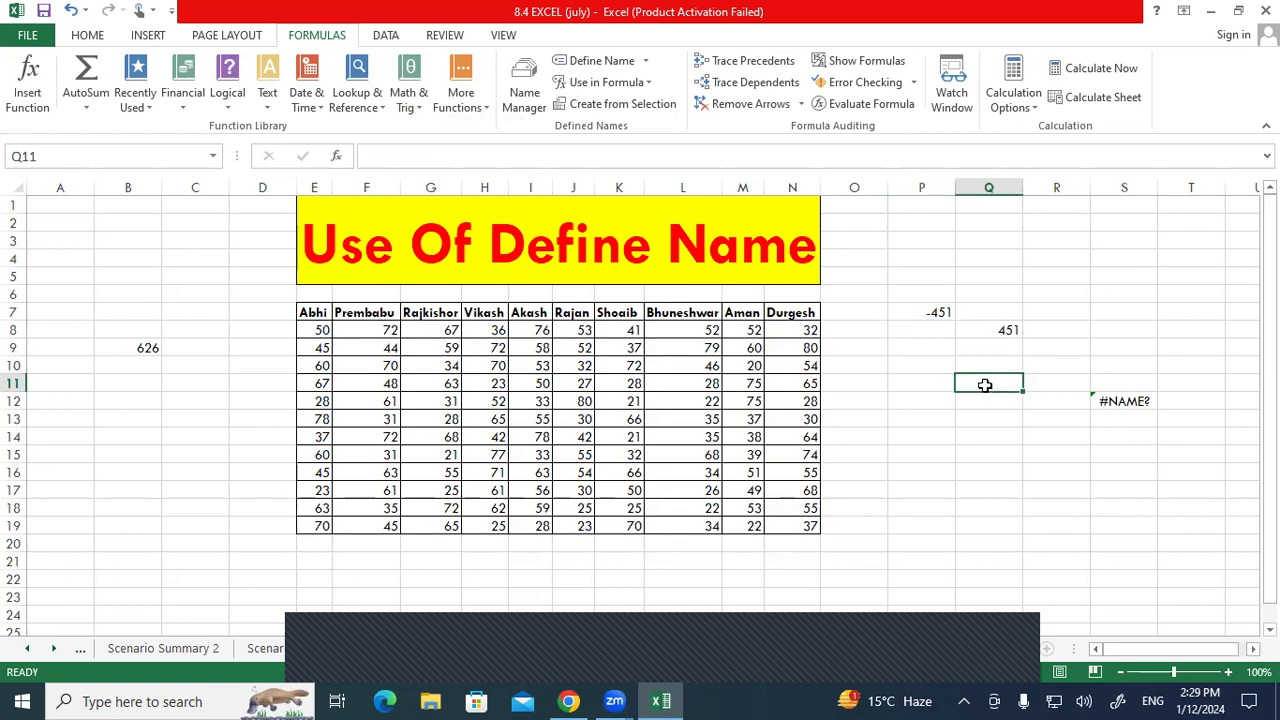
pyautogui.moveTo(1030, 347); pyautogui.dragTo(913, 301)
pyautogui.press('Delete')
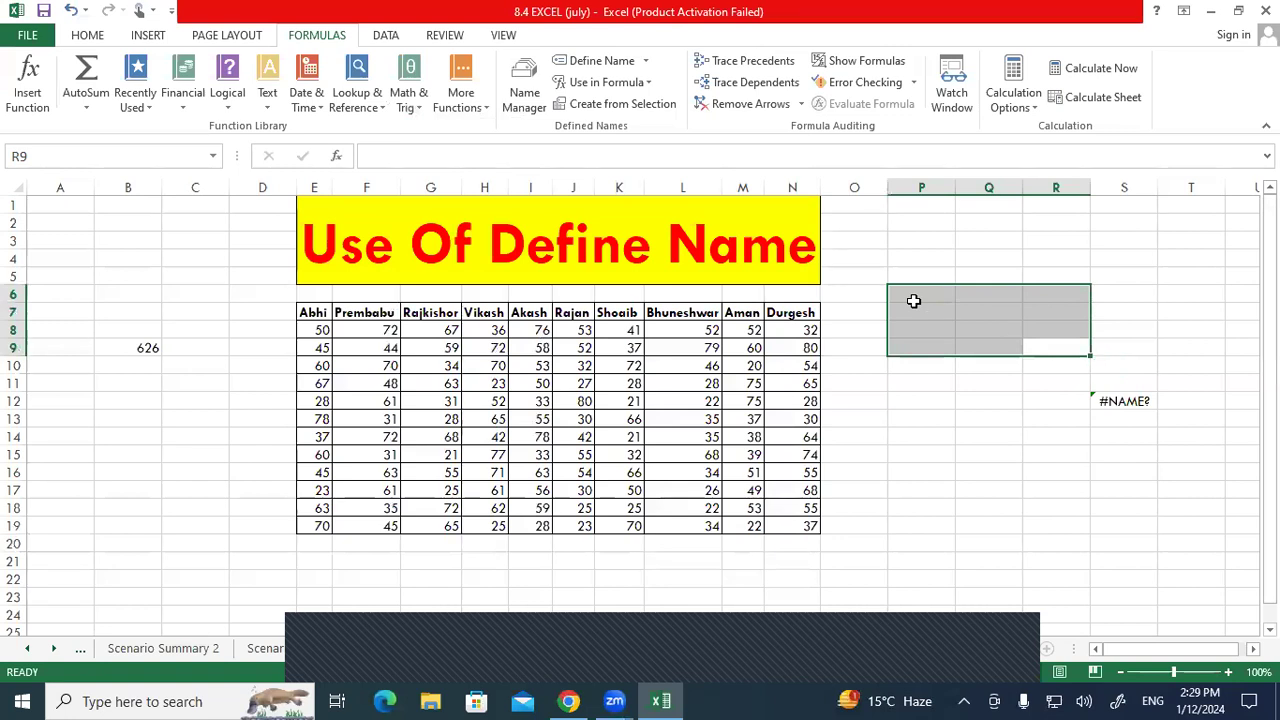
# Look through the additional function categories and the list of Statistical functions.
pyautogui.click(460, 100)
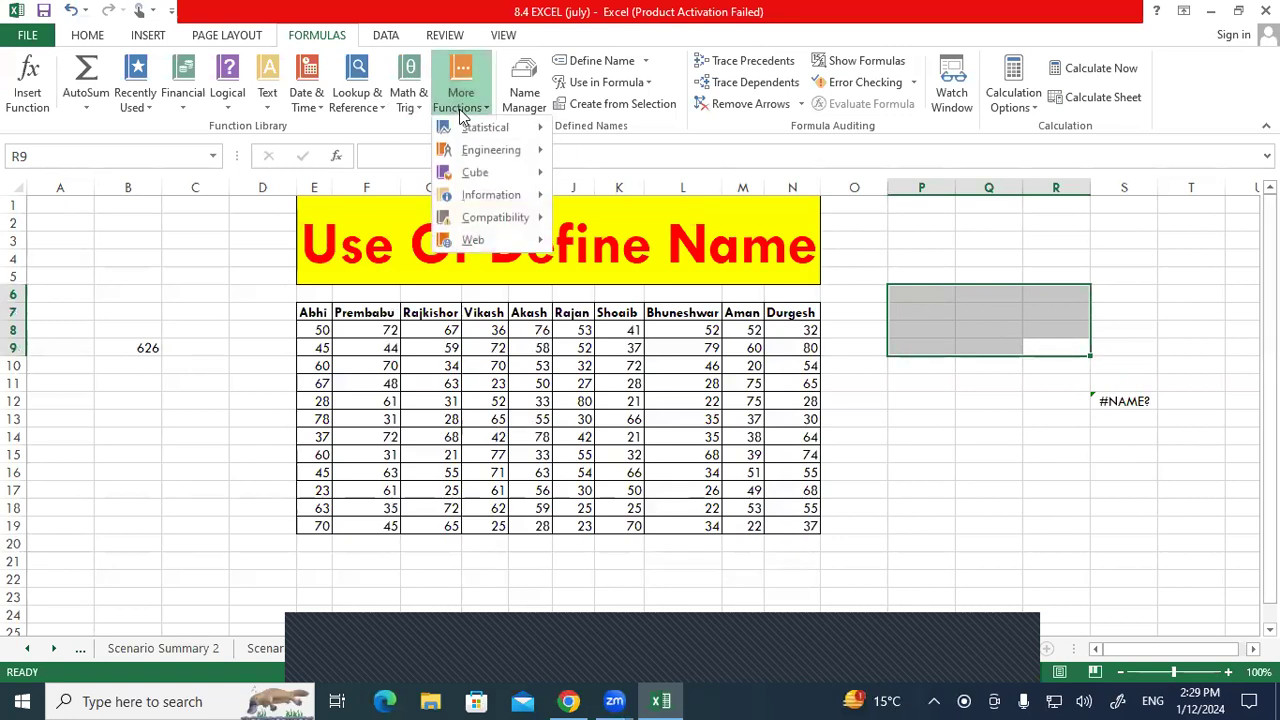
pyautogui.moveTo(478, 135)
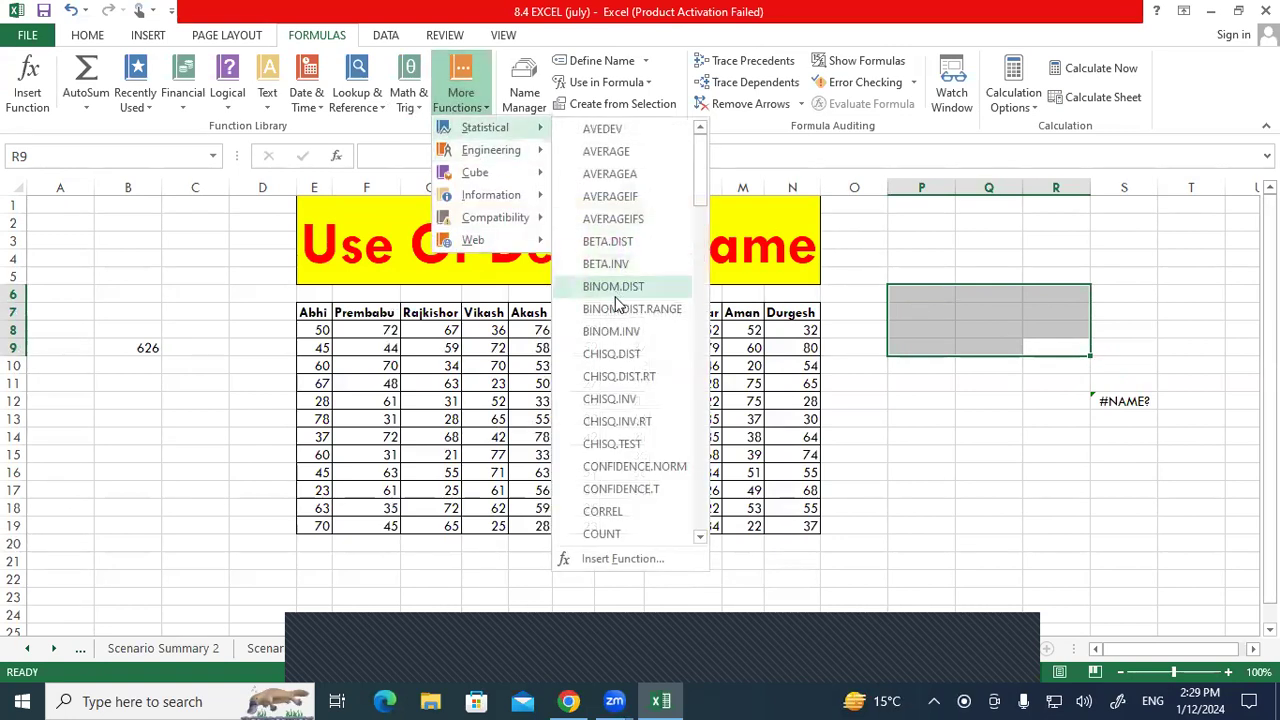
pyautogui.moveTo(699, 175); pyautogui.dragTo(698, 262)
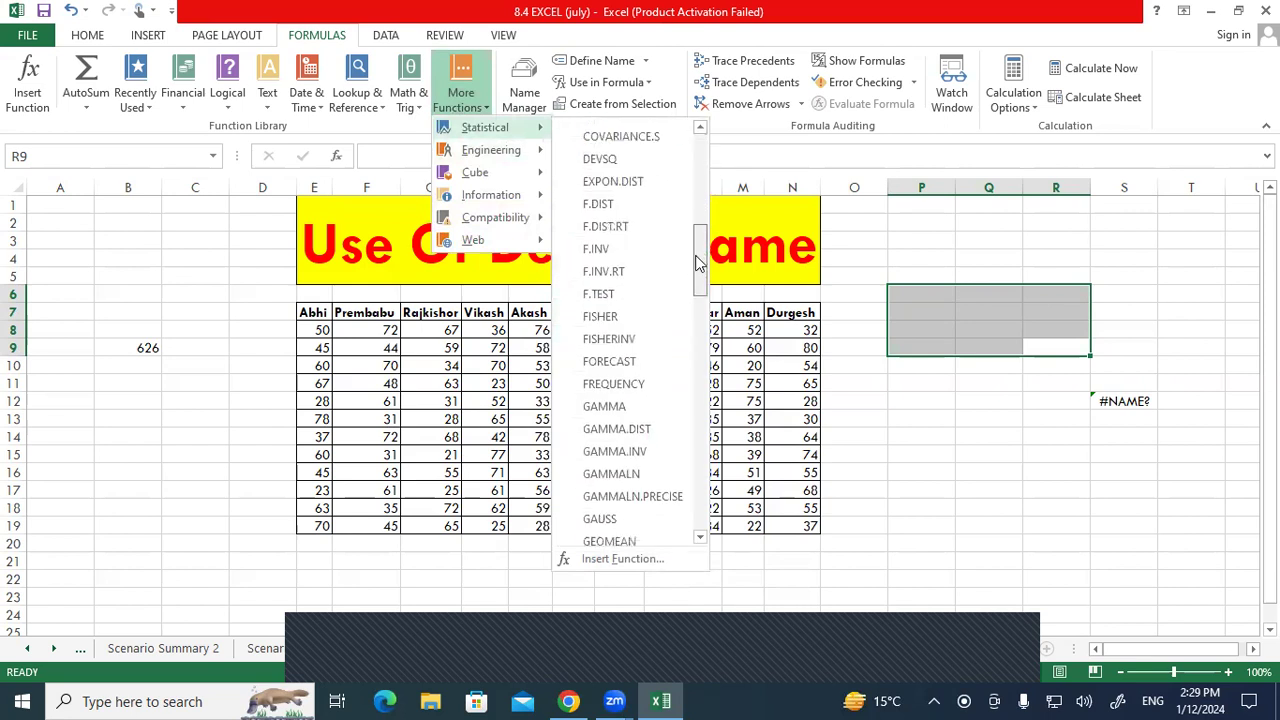
pyautogui.click(788, 266)
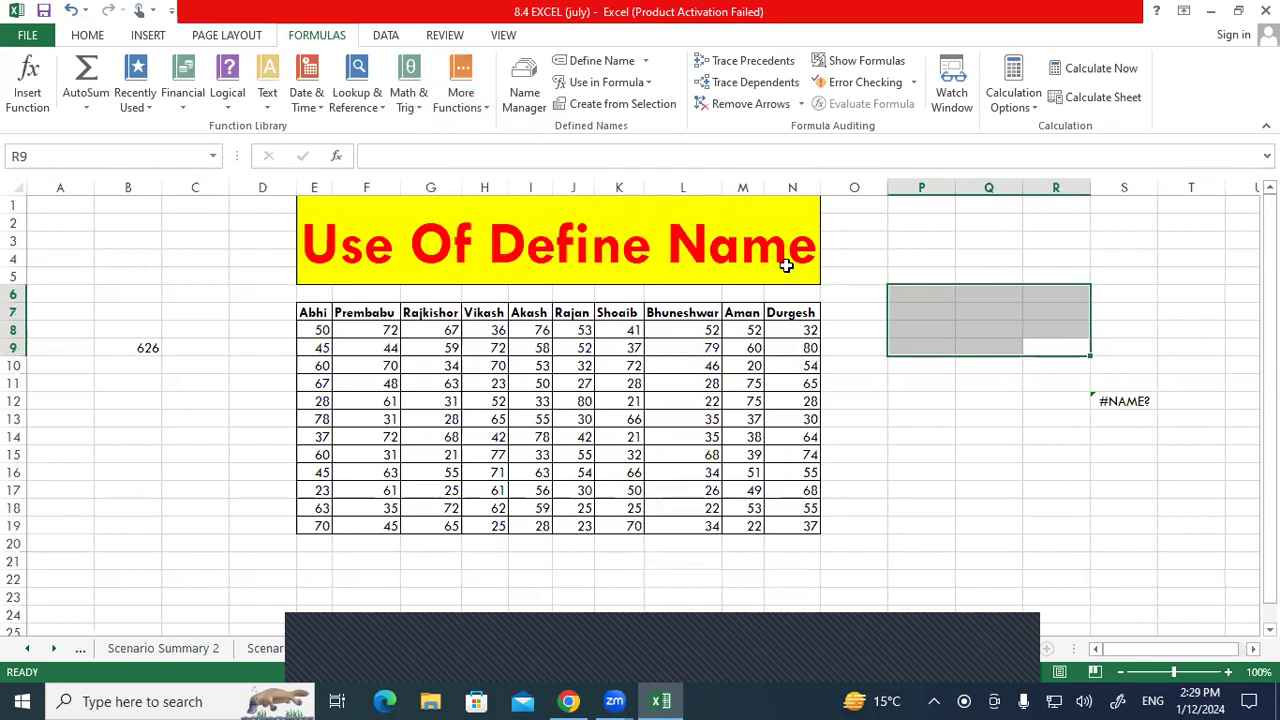
pyautogui.click(485, 401)
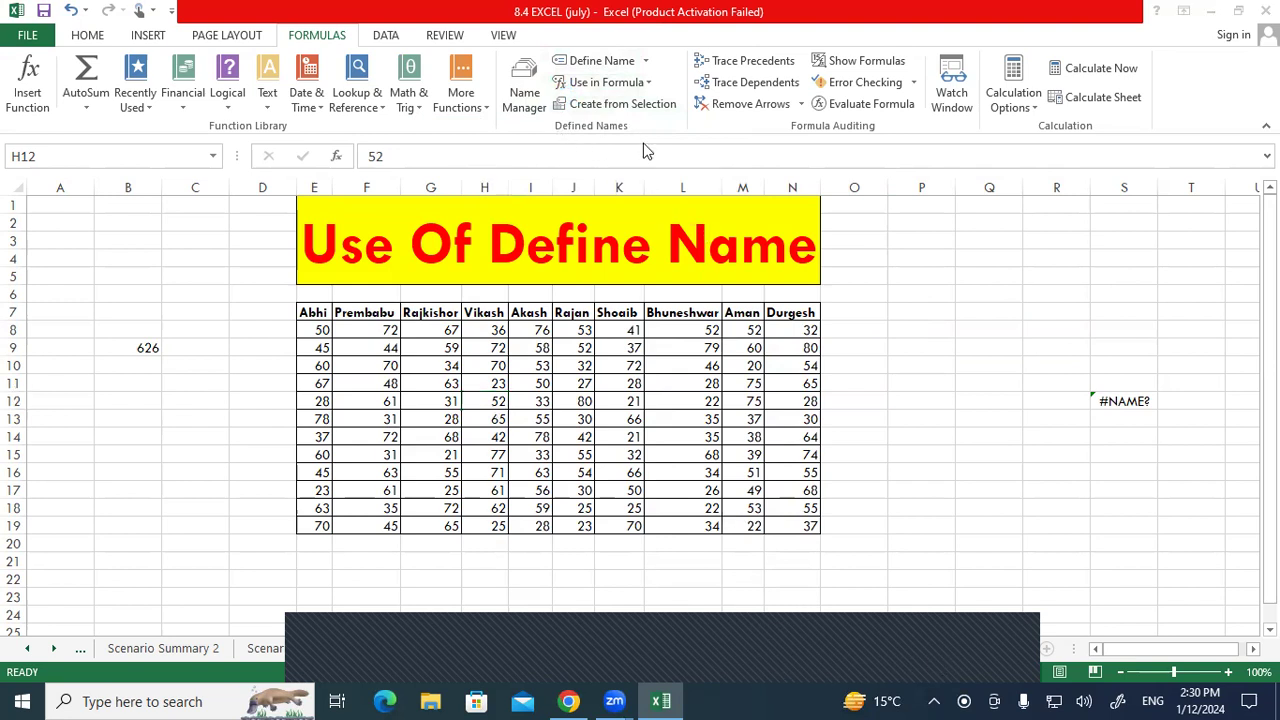
# Circle the Defined Names group in red with arrows to its four commands, and clear the annotations.
pyautogui.moveTo(628, 131)
pyautogui.mouseDown()
pyautogui.moveTo(680, 110)
pyautogui.moveTo(668, 50)
pyautogui.moveTo(522, 32)
pyautogui.moveTo(492, 106)
pyautogui.moveTo(648, 124)
pyautogui.mouseUp()
pyautogui.moveTo(517, 176); pyautogui.dragTo(518, 132)
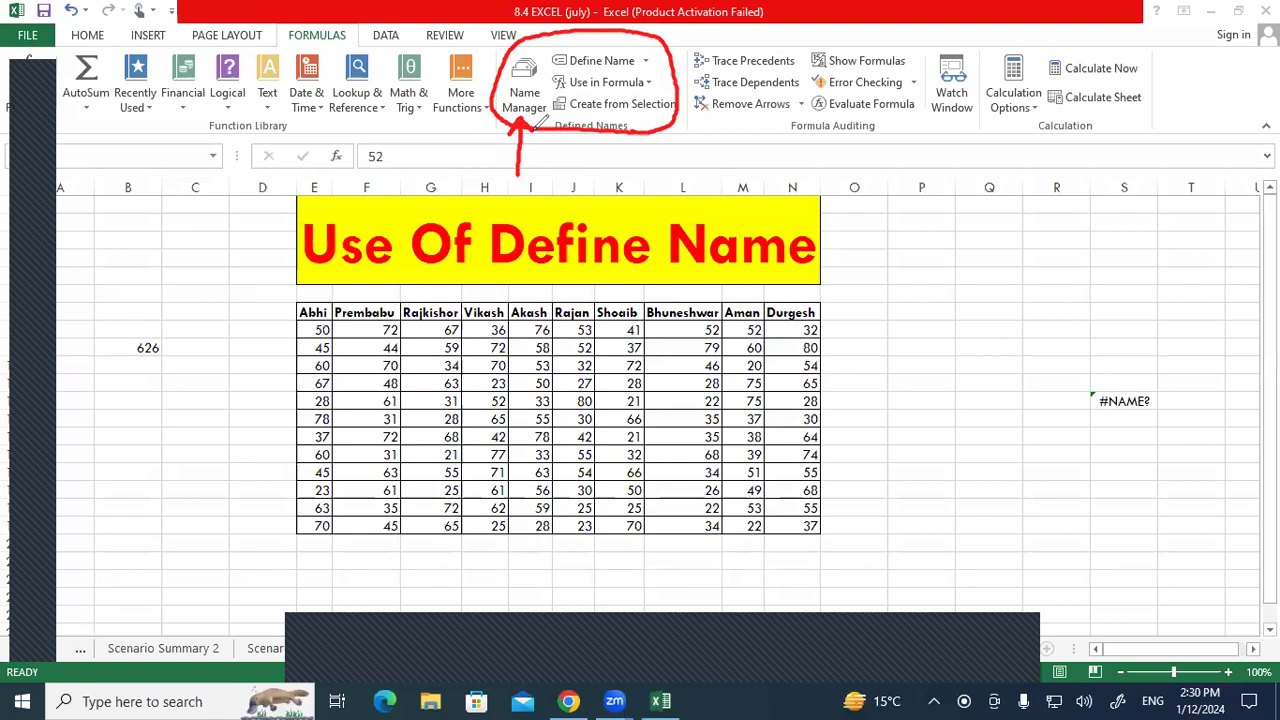
pyautogui.moveTo(697, 172)
pyautogui.mouseDown()
pyautogui.moveTo(682, 72)
pyautogui.moveTo(660, 55)
pyautogui.mouseUp()
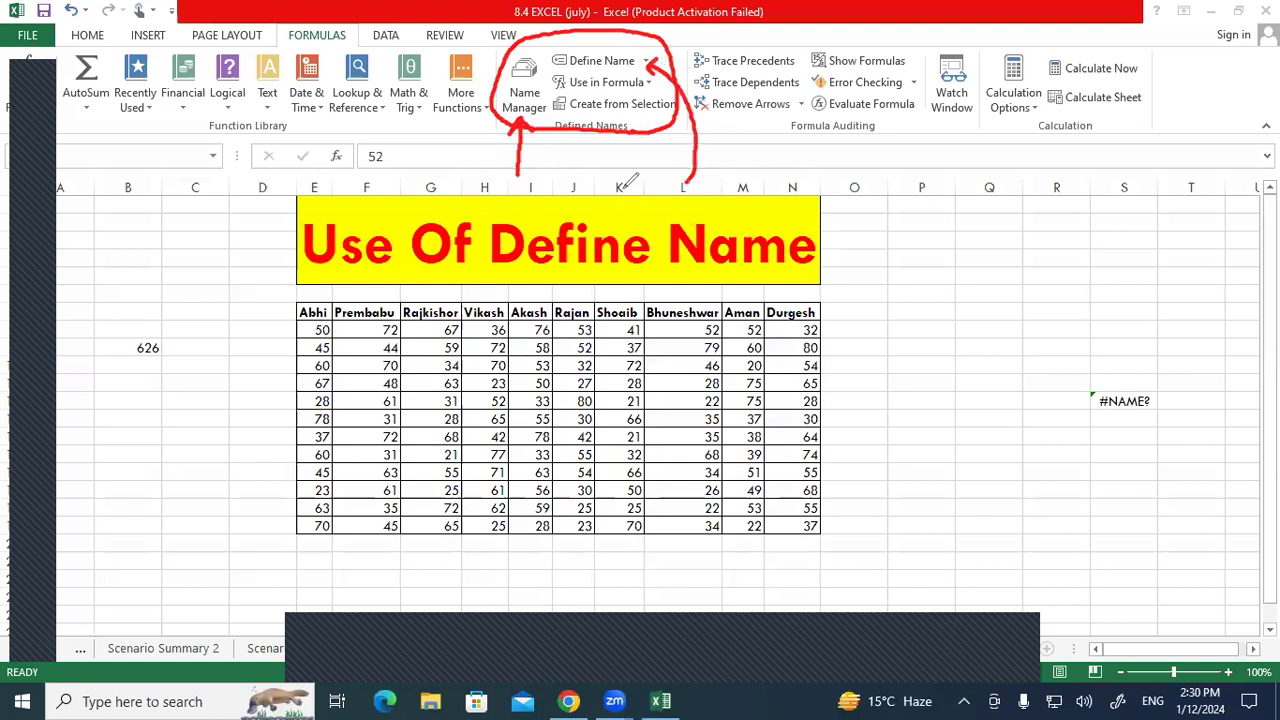
pyautogui.moveTo(612, 214)
pyautogui.mouseDown()
pyautogui.moveTo(640, 110)
pyautogui.moveTo(634, 82)
pyautogui.moveTo(642, 100)
pyautogui.mouseUp()
pyautogui.moveTo(541, 203)
pyautogui.mouseDown()
pyautogui.moveTo(586, 158)
pyautogui.moveTo(584, 118)
pyautogui.mouseUp()
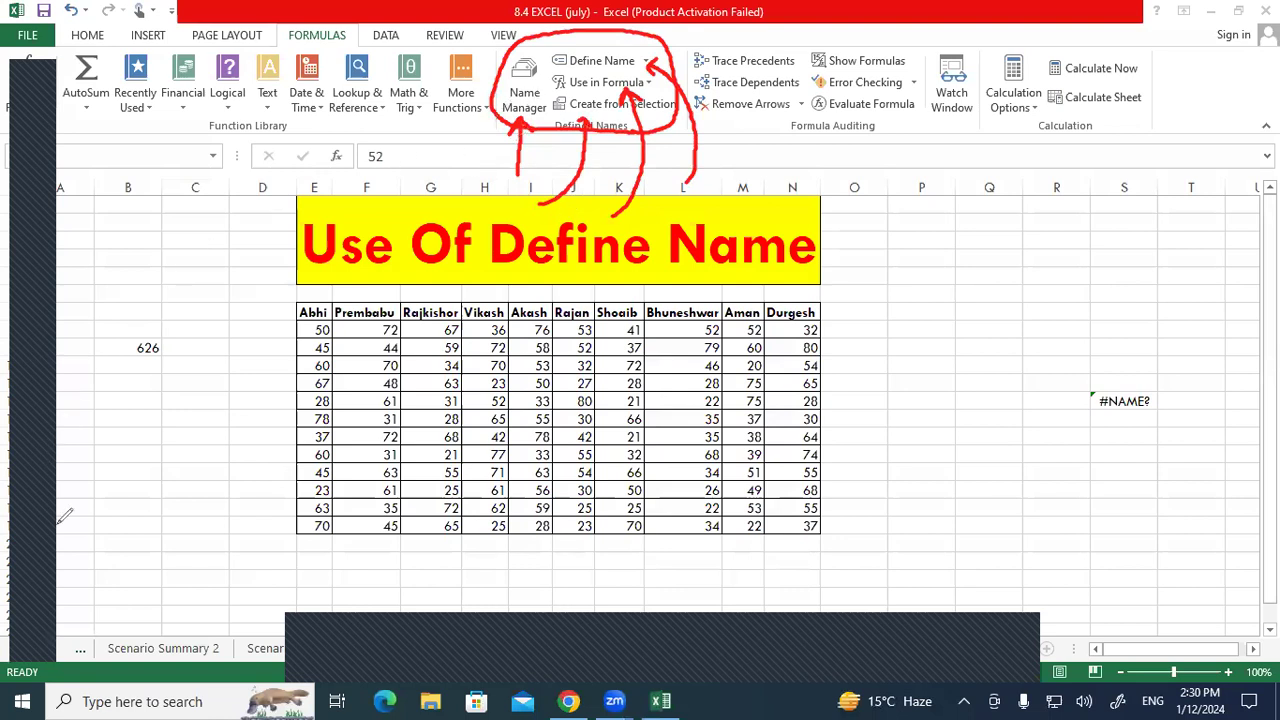
pyautogui.click(25, 641)
# Highlight the table's first three columns, and look through the existing defined names in Name Manager.
pyautogui.moveTo(314, 313); pyautogui.dragTo(314, 508)
pyautogui.moveTo(366, 315); pyautogui.dragTo(372, 526)
pyautogui.moveTo(430, 315); pyautogui.dragTo(421, 525)
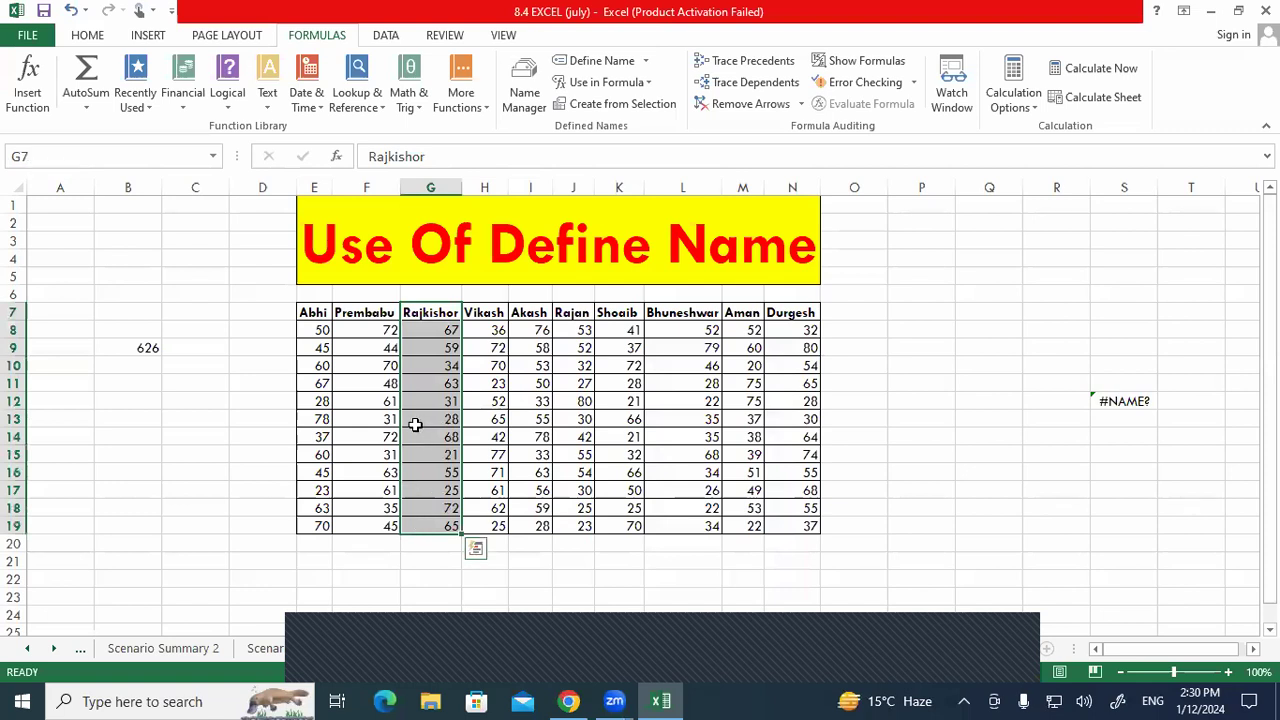
pyautogui.click(516, 103)
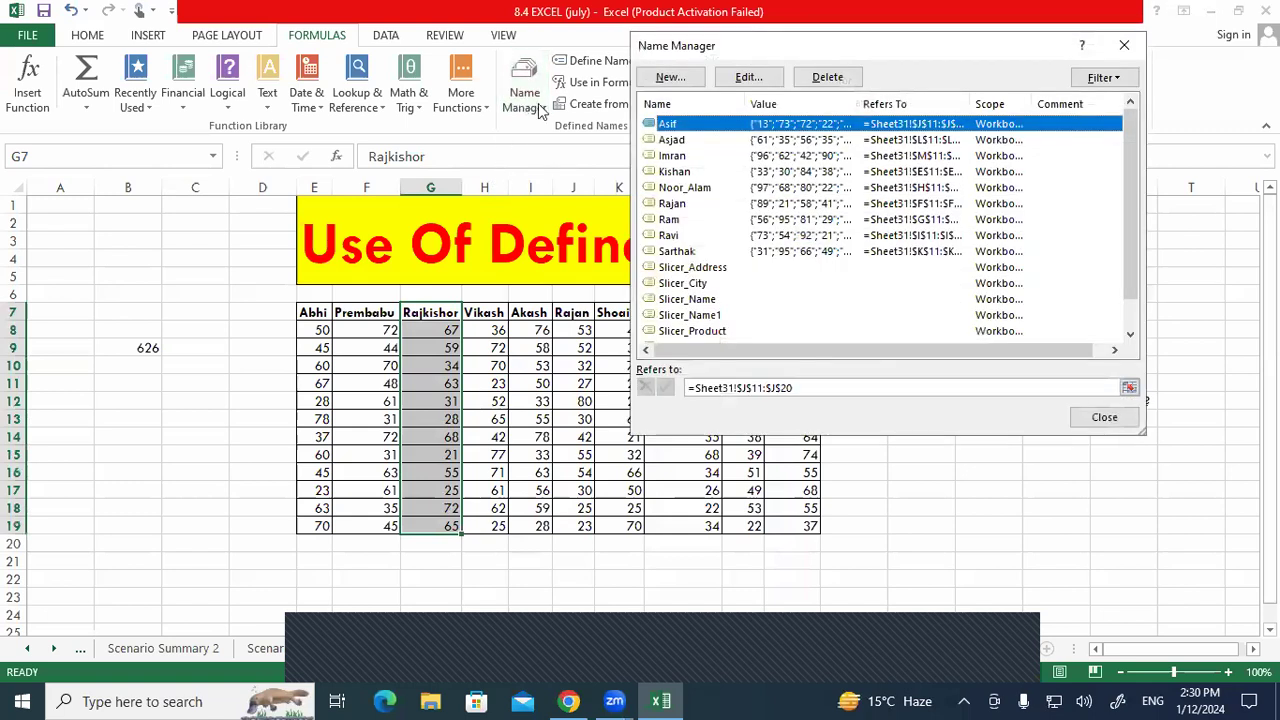
pyautogui.click(672, 142)
pyautogui.click(676, 157)
pyautogui.click(671, 203)
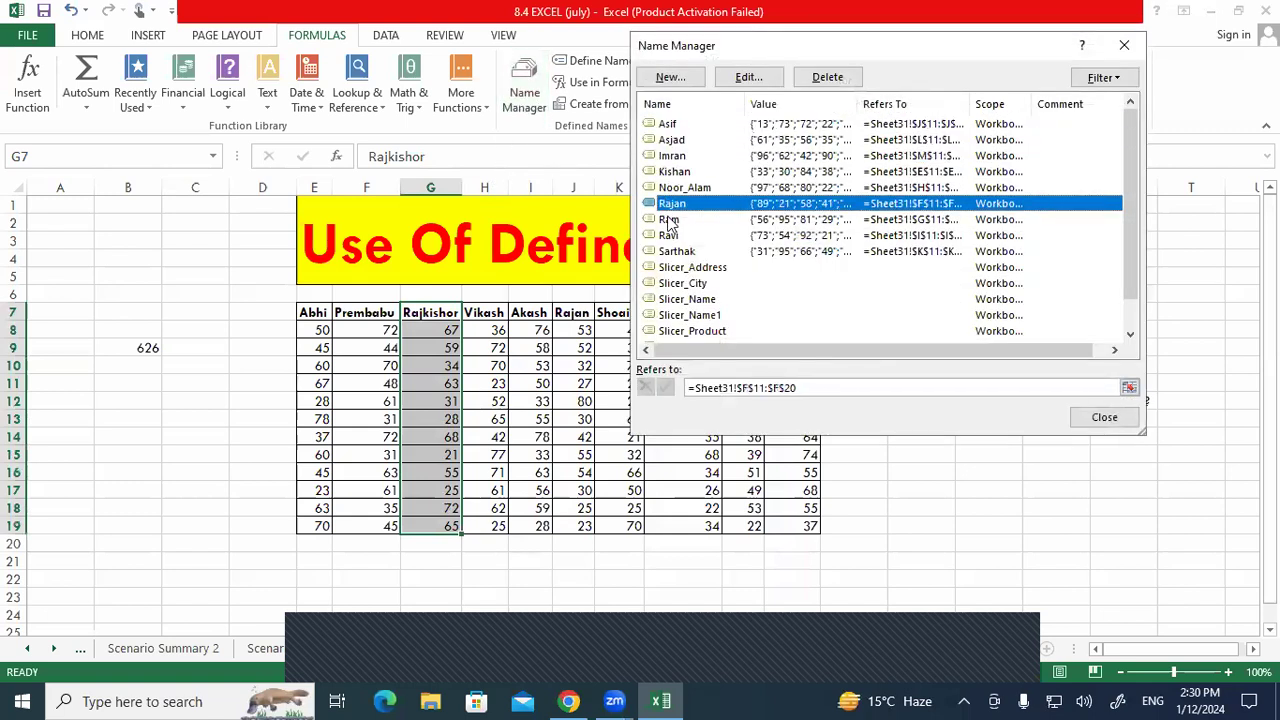
pyautogui.click(668, 235)
# Delete all the defined names listed above Slicer_Address, which refer to Sheet31, from the Name Manager.
pyautogui.click(664, 124)
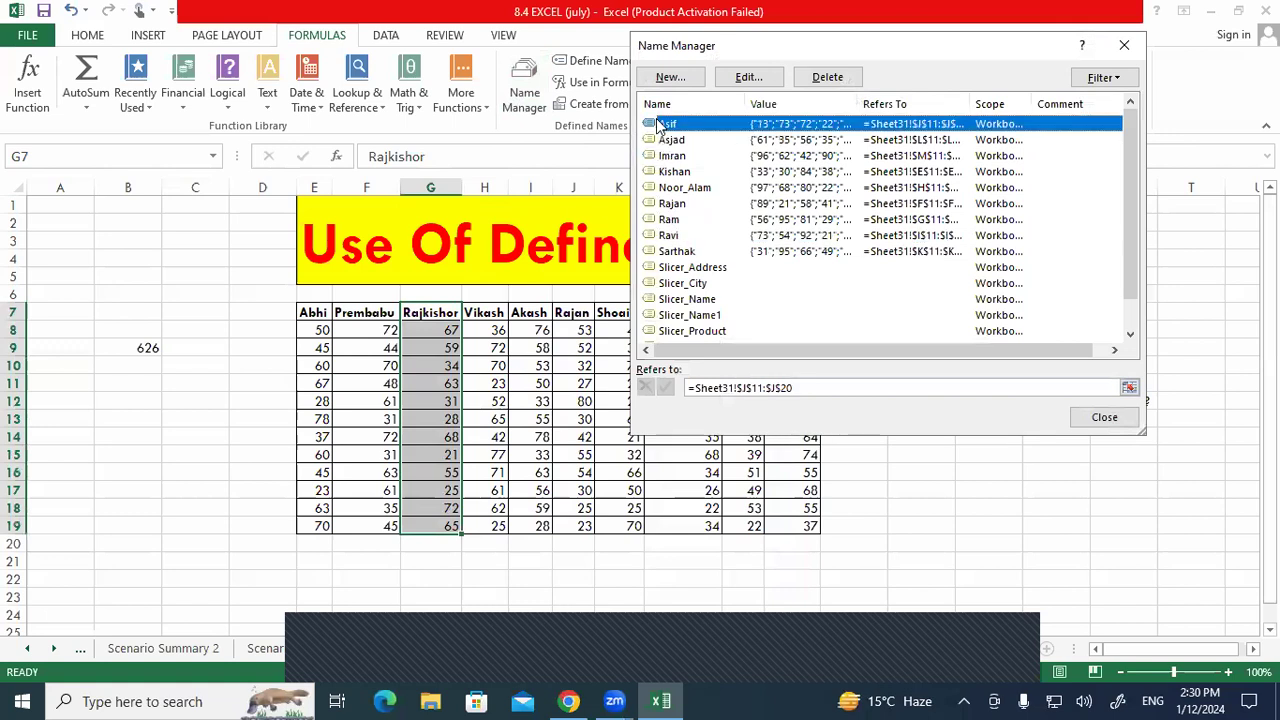
pyautogui.keyDown('shift'); pyautogui.click(678, 145); pyautogui.keyUp('shift')
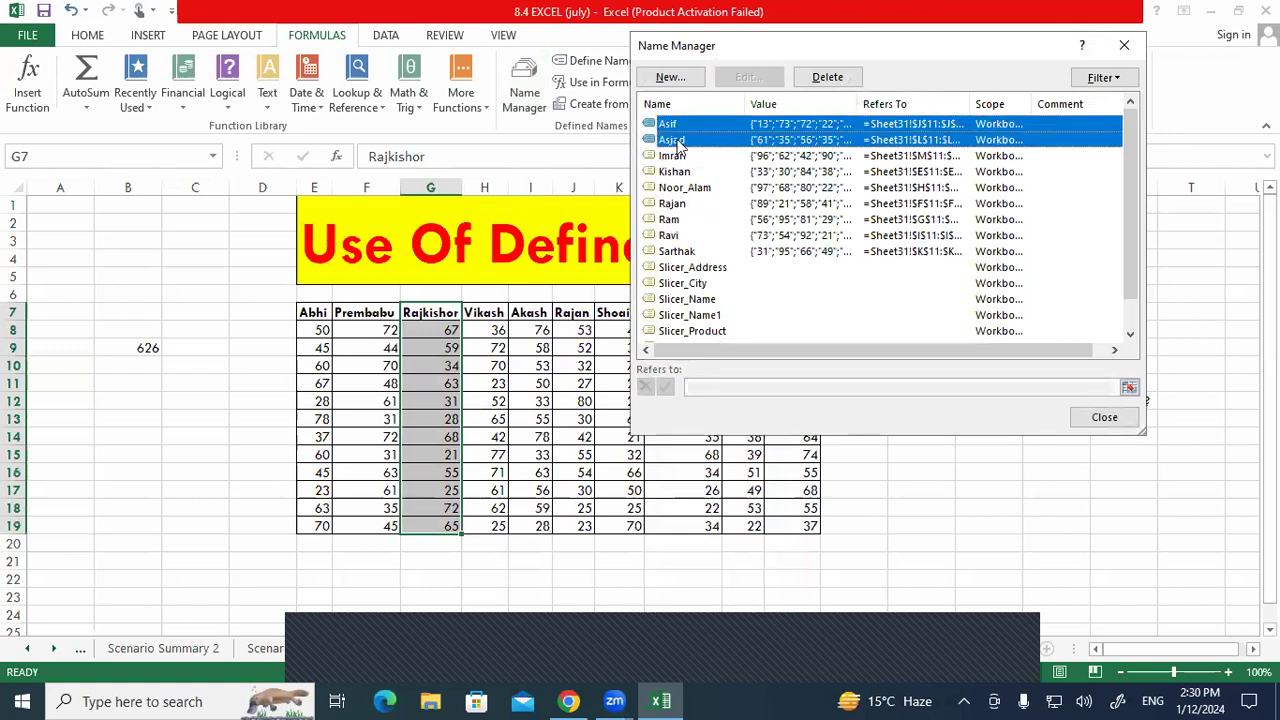
pyautogui.keyDown('ctrl'); pyautogui.click(676, 157); pyautogui.keyUp('ctrl')
pyautogui.keyDown('ctrl'); pyautogui.click(677, 172); pyautogui.keyUp('ctrl')
pyautogui.keyDown('ctrl'); pyautogui.click(677, 203); pyautogui.keyUp('ctrl')
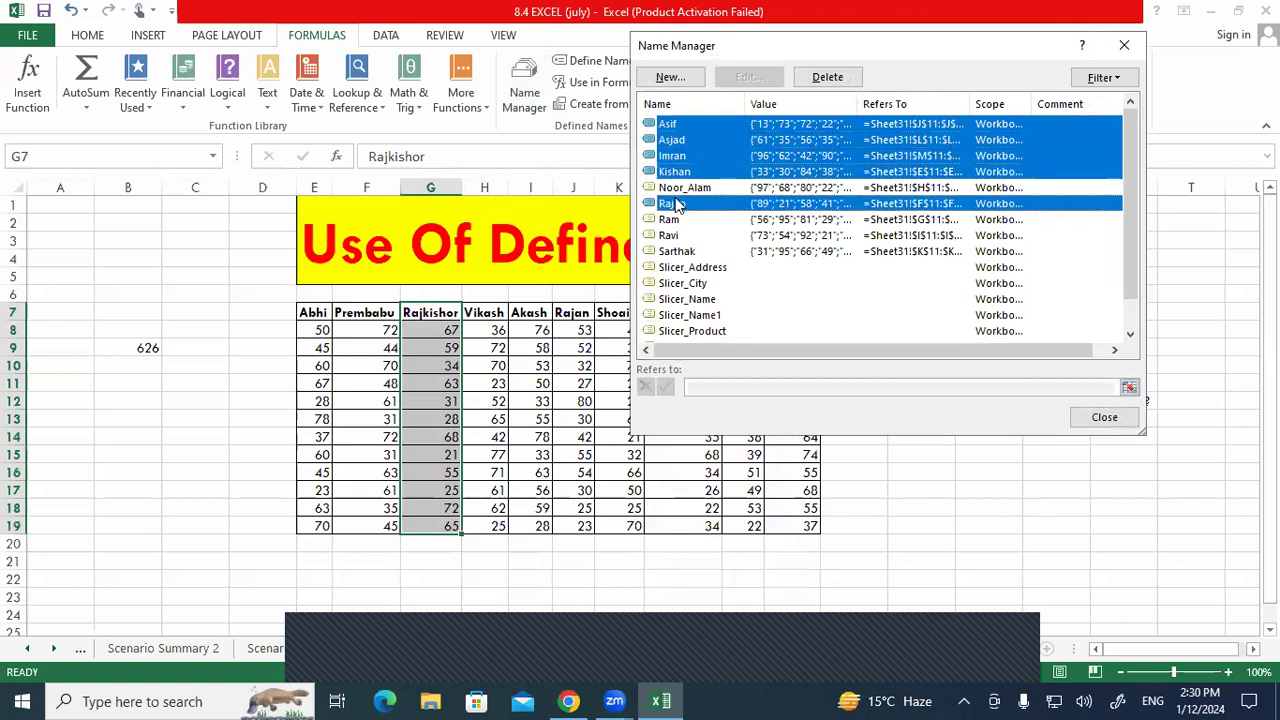
pyautogui.keyDown('ctrl'); pyautogui.click(680, 189); pyautogui.keyUp('ctrl')
pyautogui.keyDown('ctrl'); pyautogui.click(670, 220); pyautogui.keyUp('ctrl')
pyautogui.keyDown('ctrl'); pyautogui.click(675, 252); pyautogui.keyUp('ctrl')
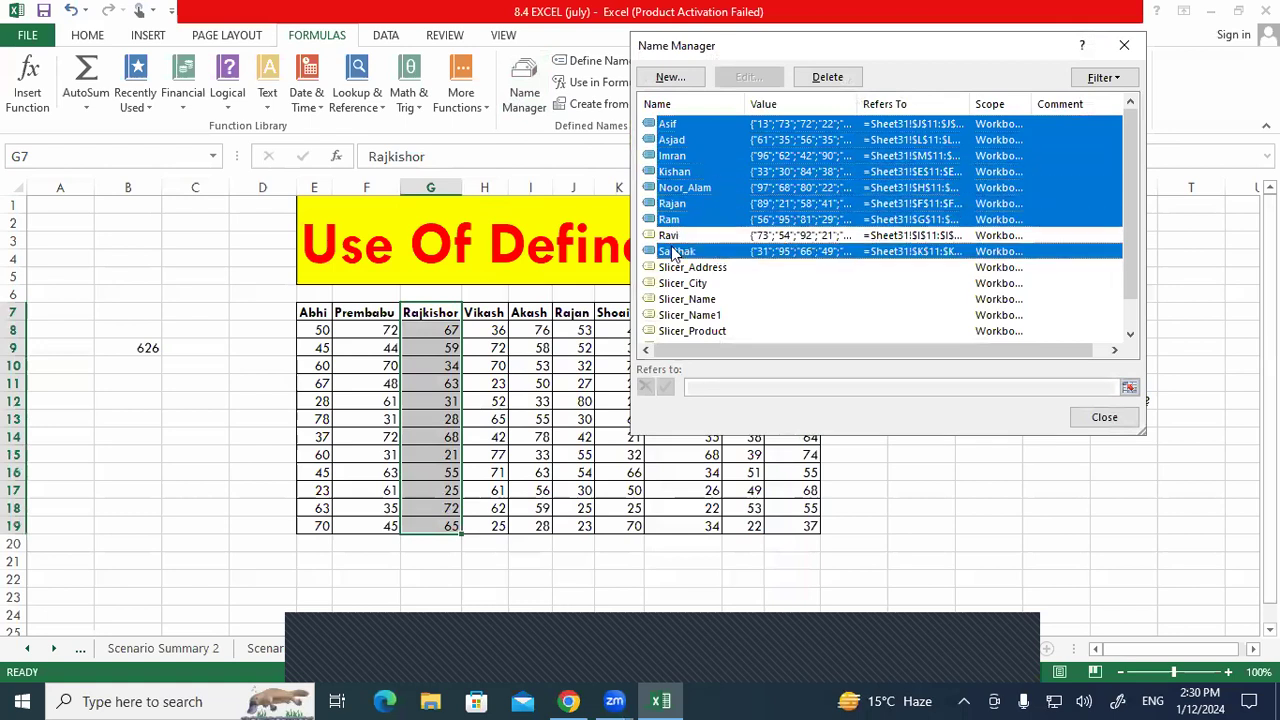
pyautogui.keyDown('ctrl'); pyautogui.click(670, 237); pyautogui.keyUp('ctrl')
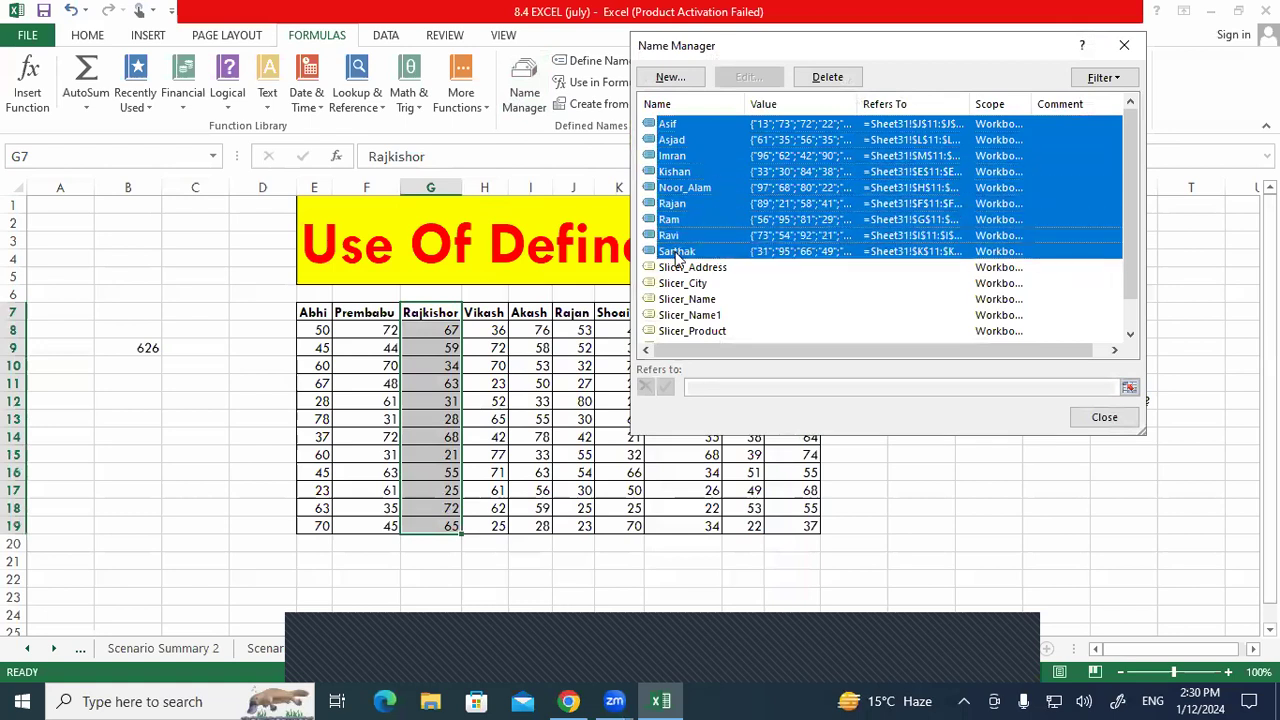
pyautogui.click(808, 86)
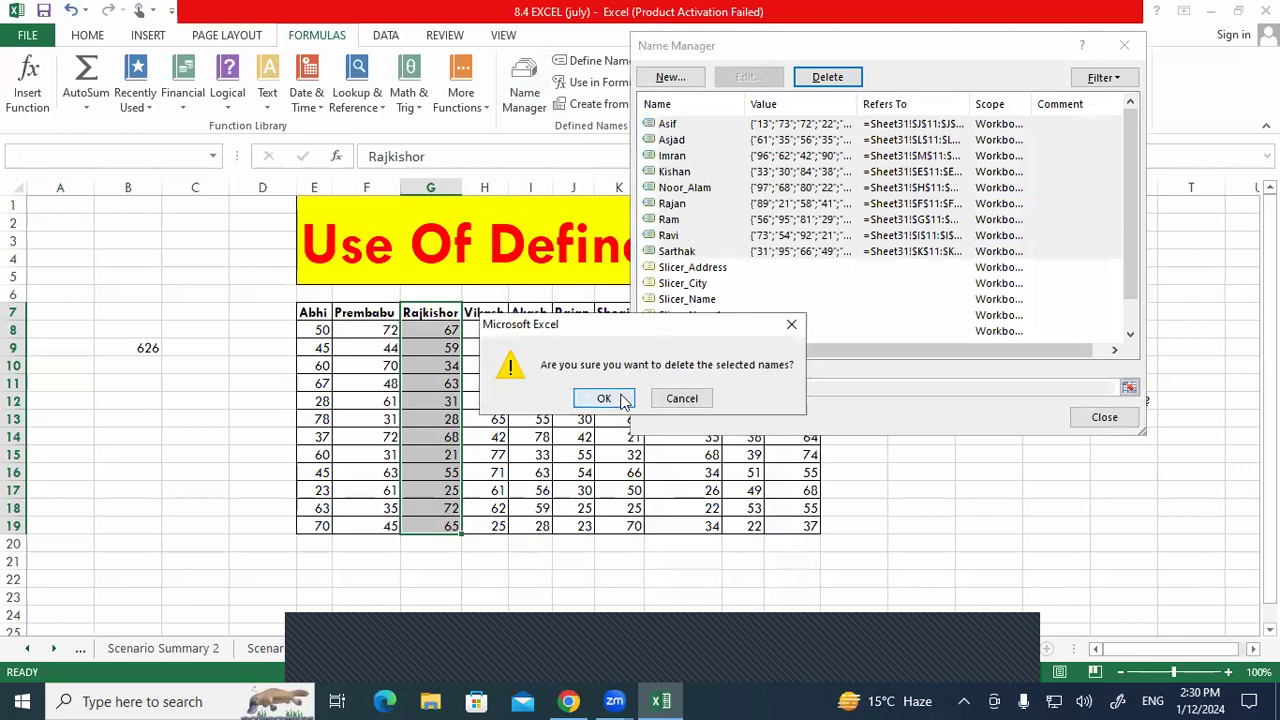
pyautogui.click(603, 398)
# Look through the slicer names and the Table1 entry in the Name Manager, and close it.
pyautogui.click(701, 205)
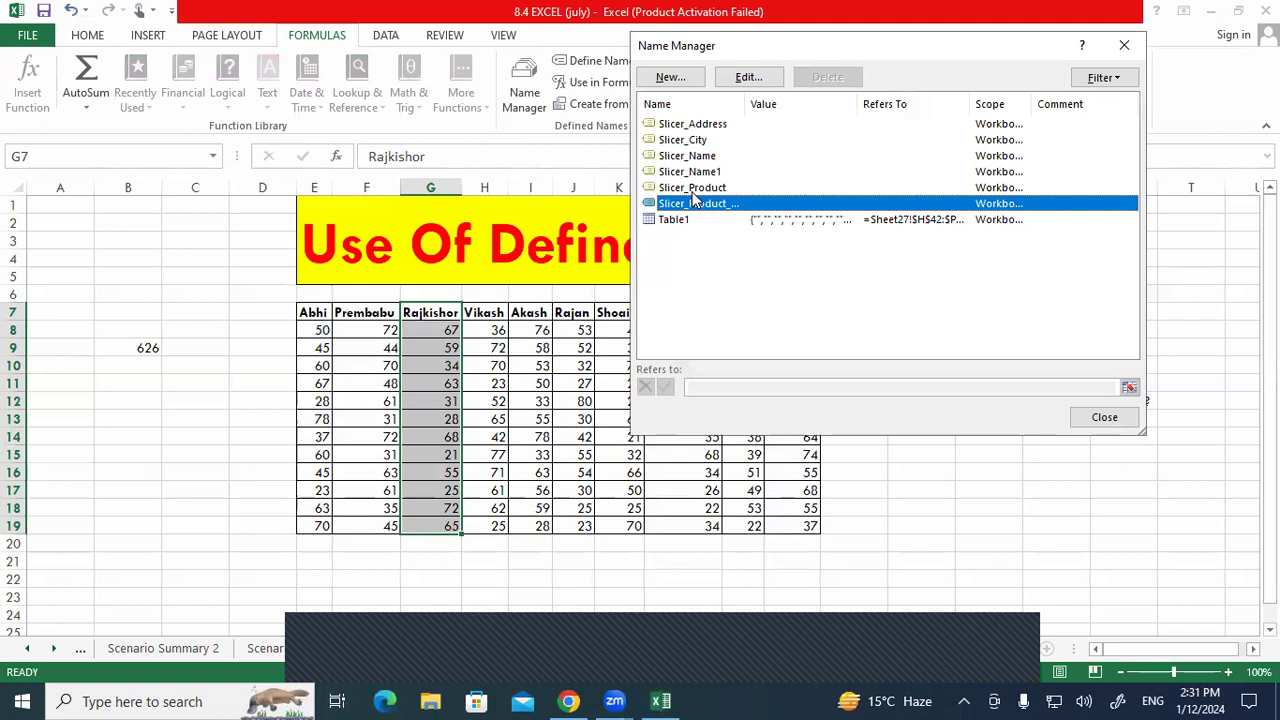
pyautogui.click(690, 190)
pyautogui.click(688, 172)
pyautogui.click(686, 156)
pyautogui.click(685, 140)
pyautogui.click(683, 125)
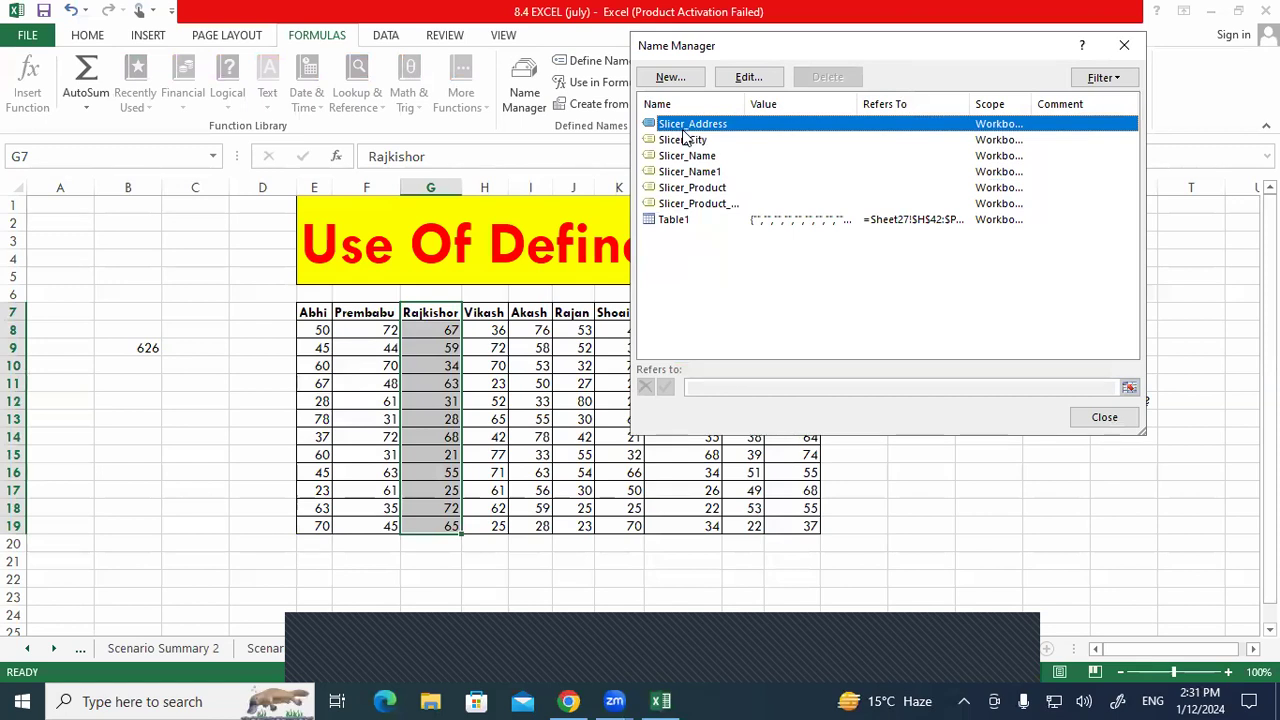
pyautogui.click(712, 190)
pyautogui.click(700, 142)
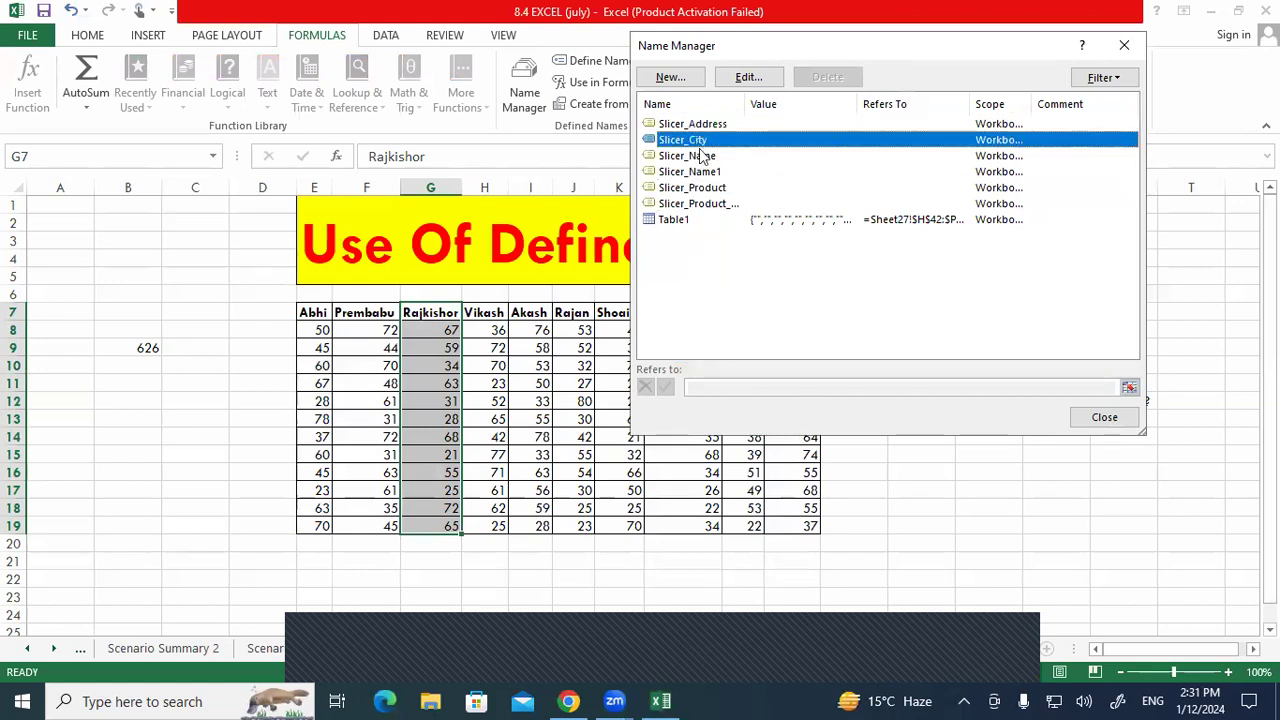
pyautogui.click(700, 157)
pyautogui.click(710, 189)
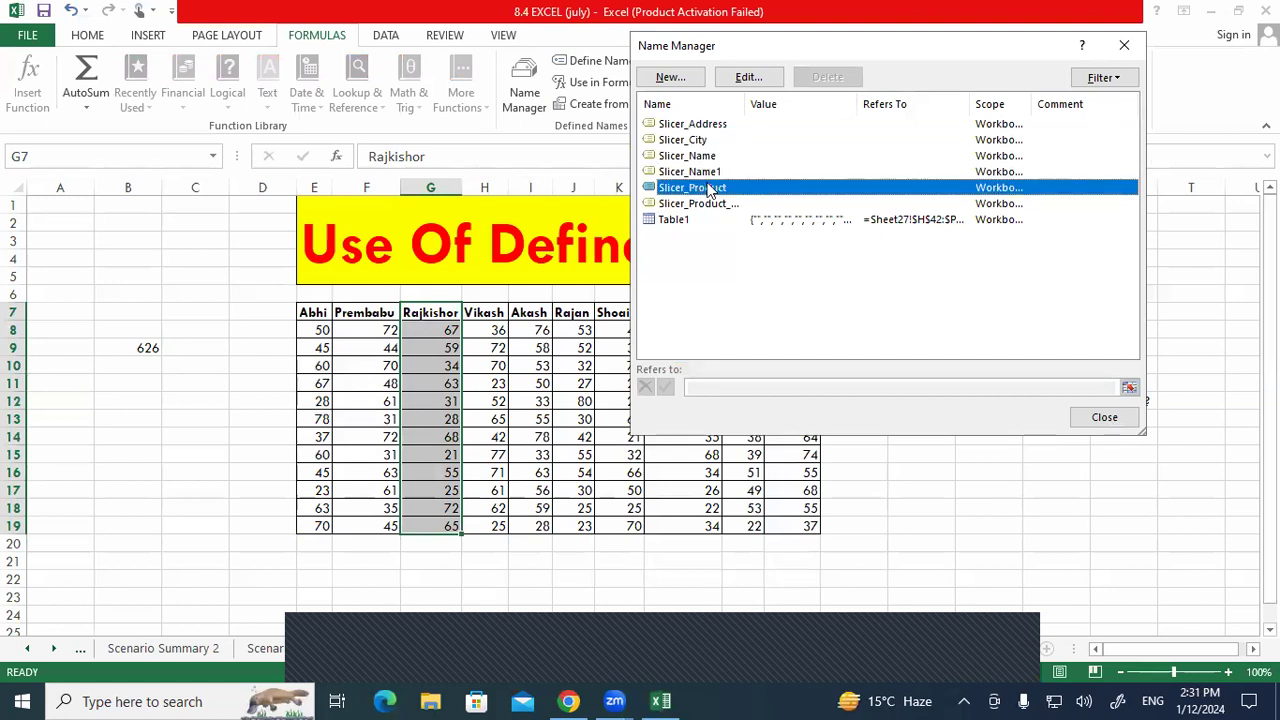
pyautogui.click(690, 221)
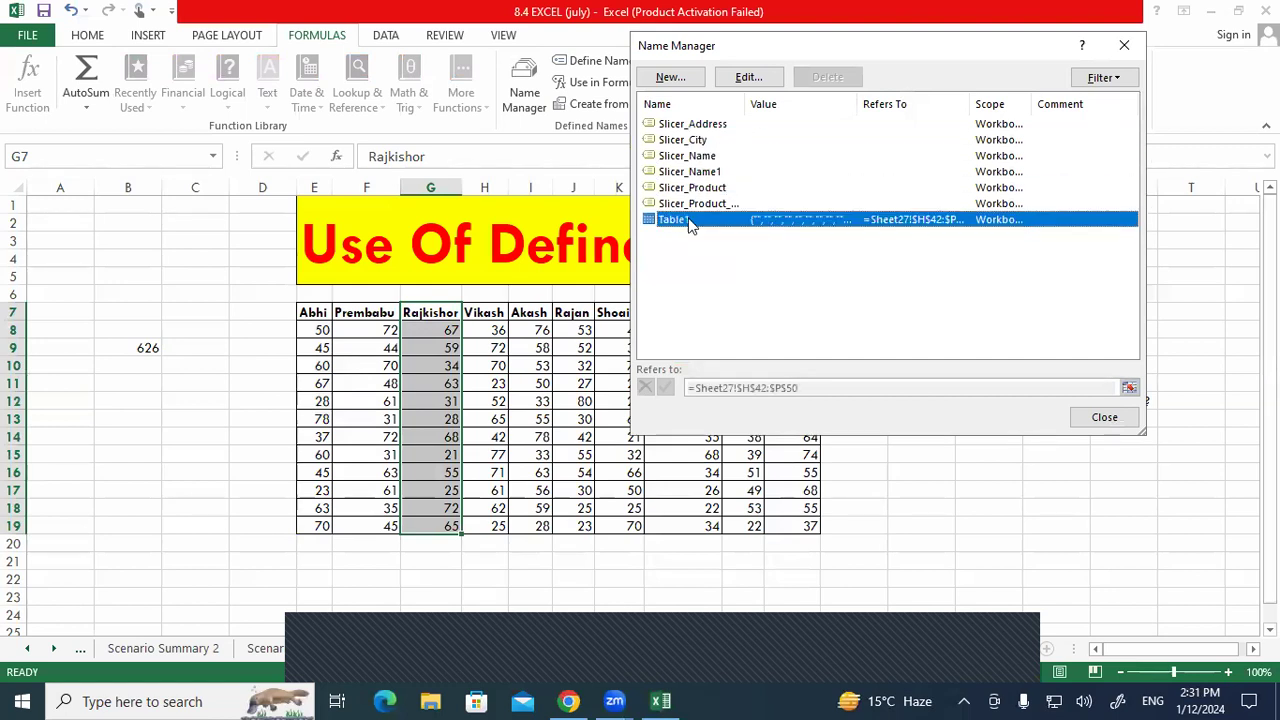
pyautogui.click(1122, 47)
pyautogui.click(350, 365)
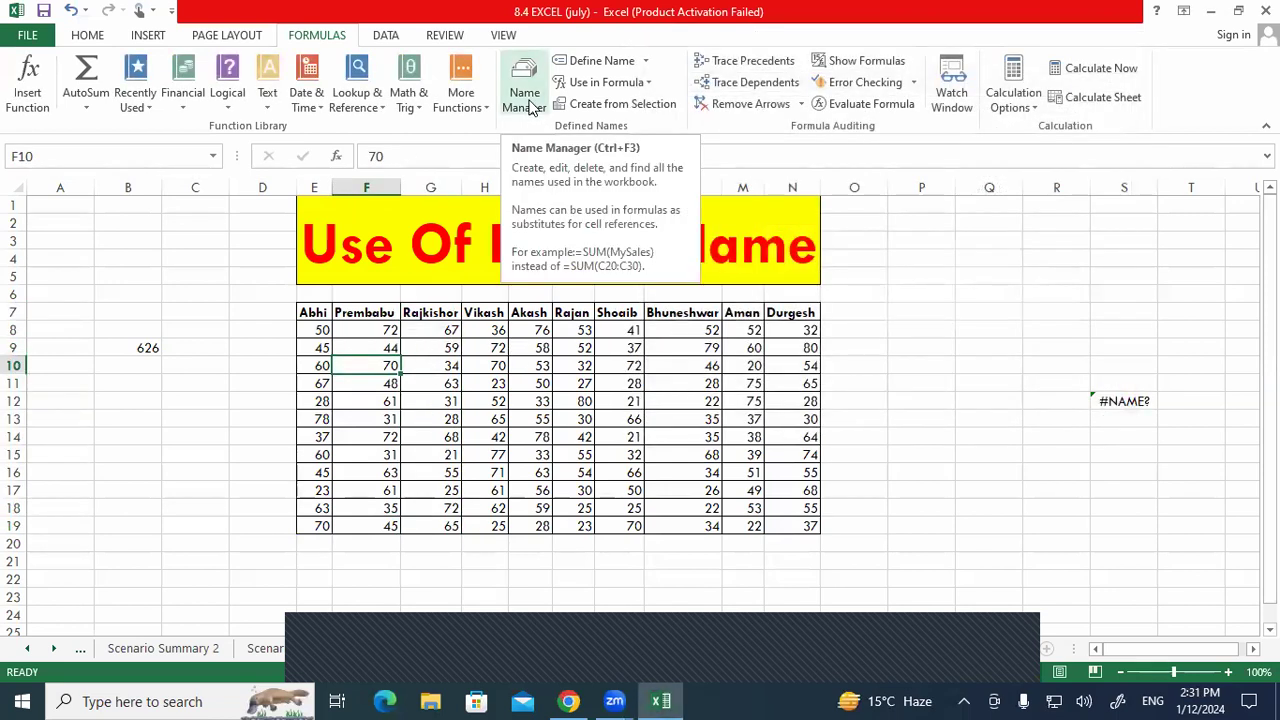
pyautogui.click(410, 380)
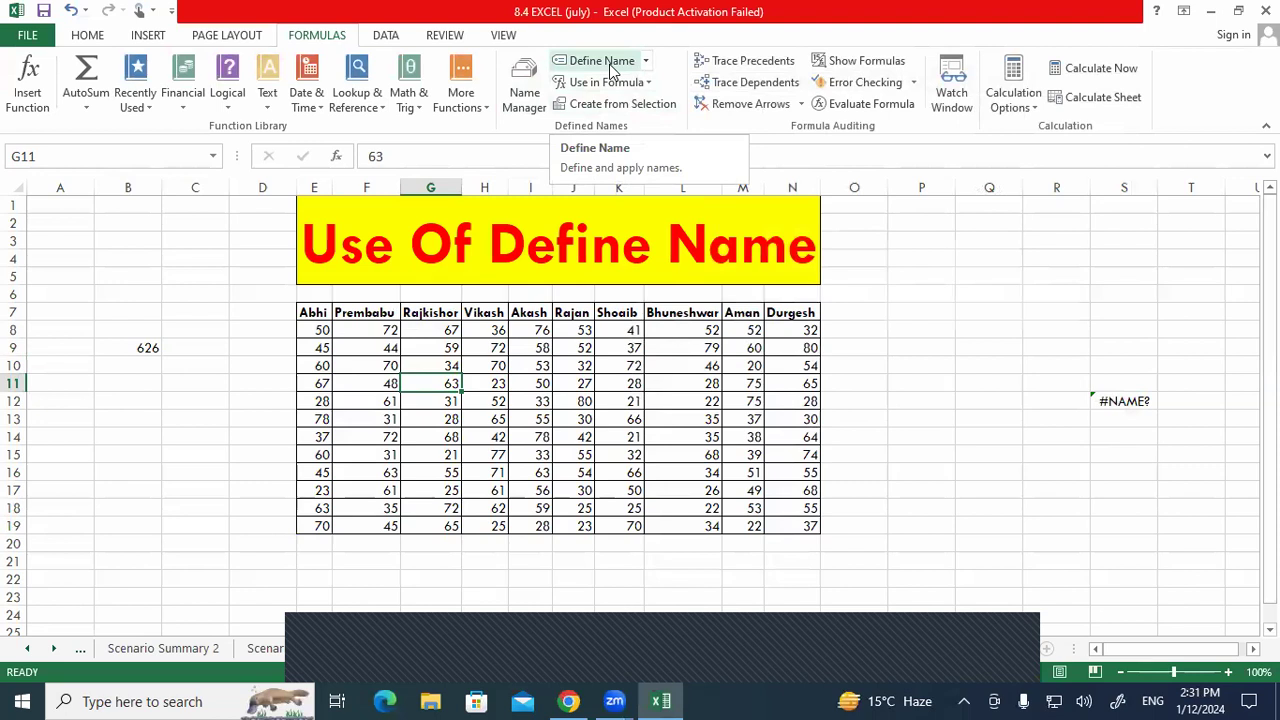
pyautogui.click(1005, 345)
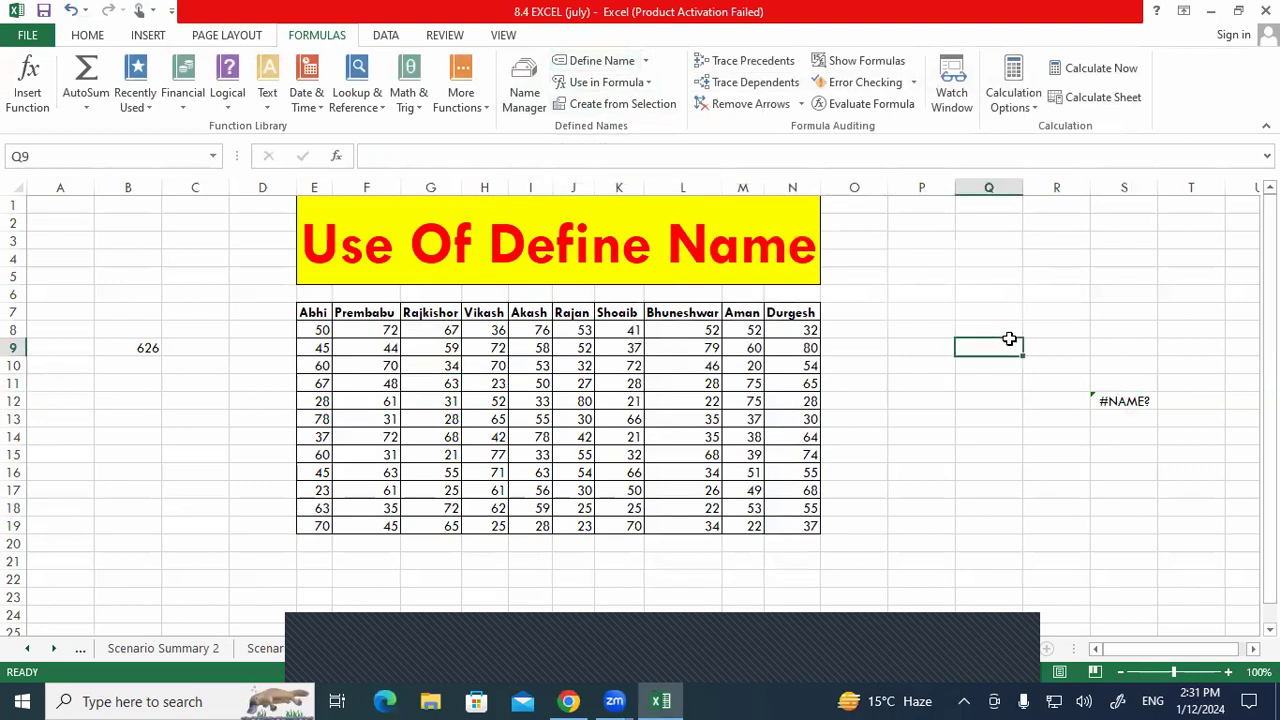
pyautogui.click(350, 311)
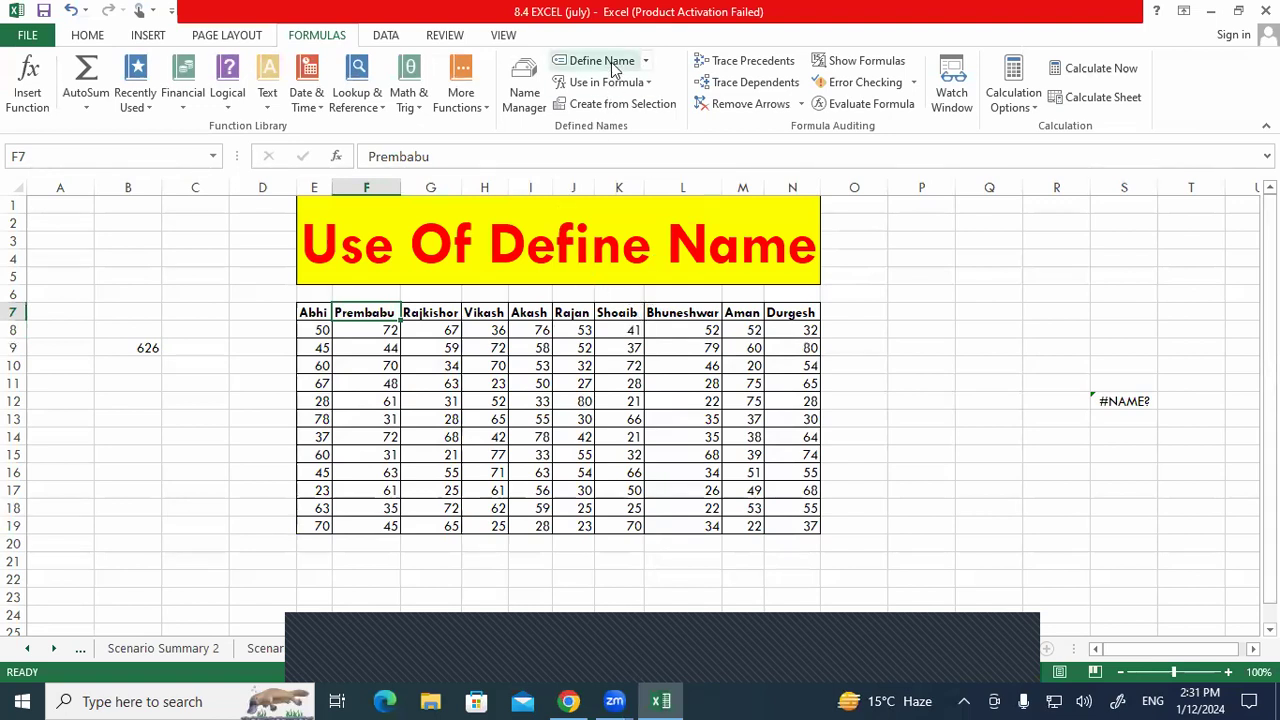
# Define workbook-scope names for E7:E19, F7:F19 and G7:G19, each using its column header as the name.
pyautogui.moveTo(310, 312); pyautogui.dragTo(312, 526)
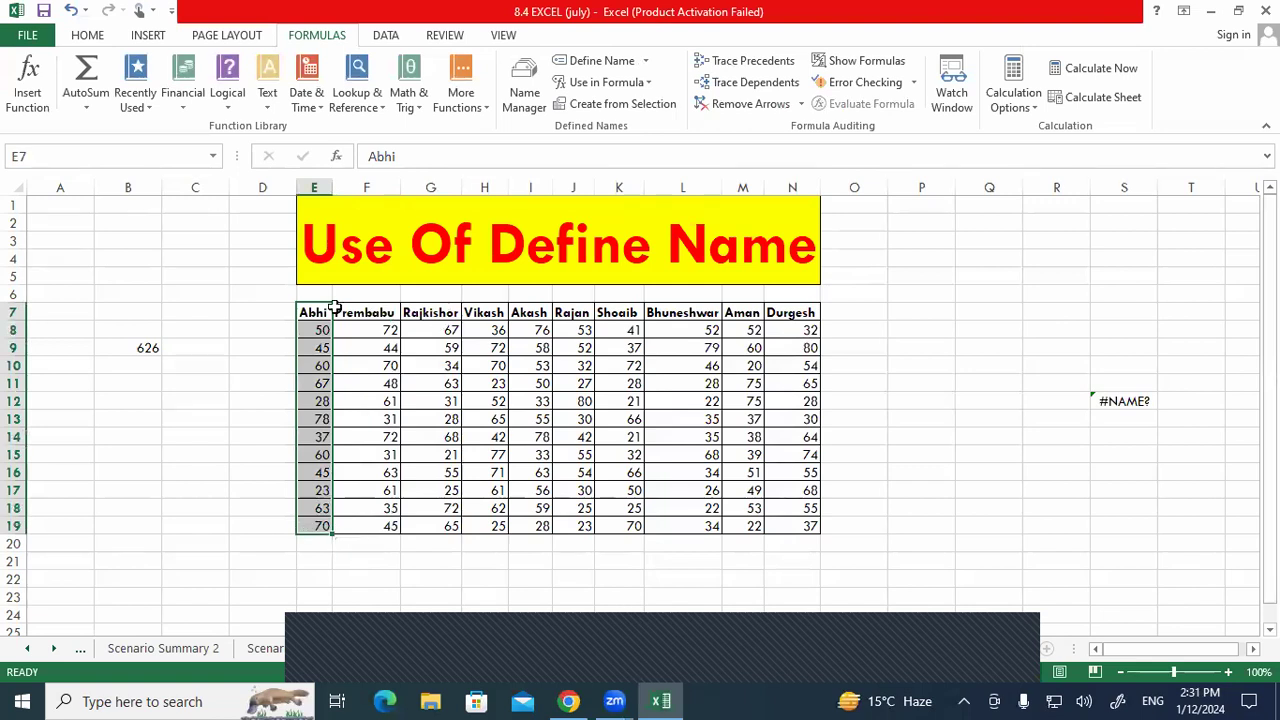
pyautogui.click(603, 60)
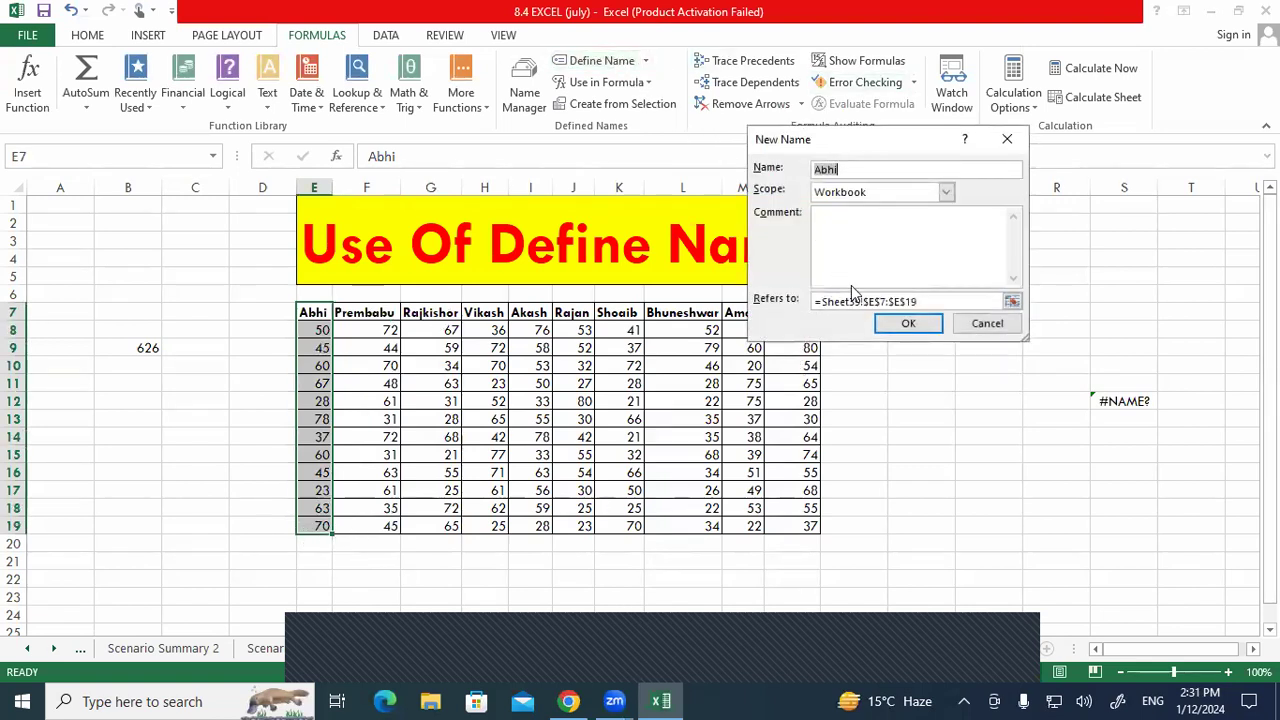
pyautogui.click(889, 325)
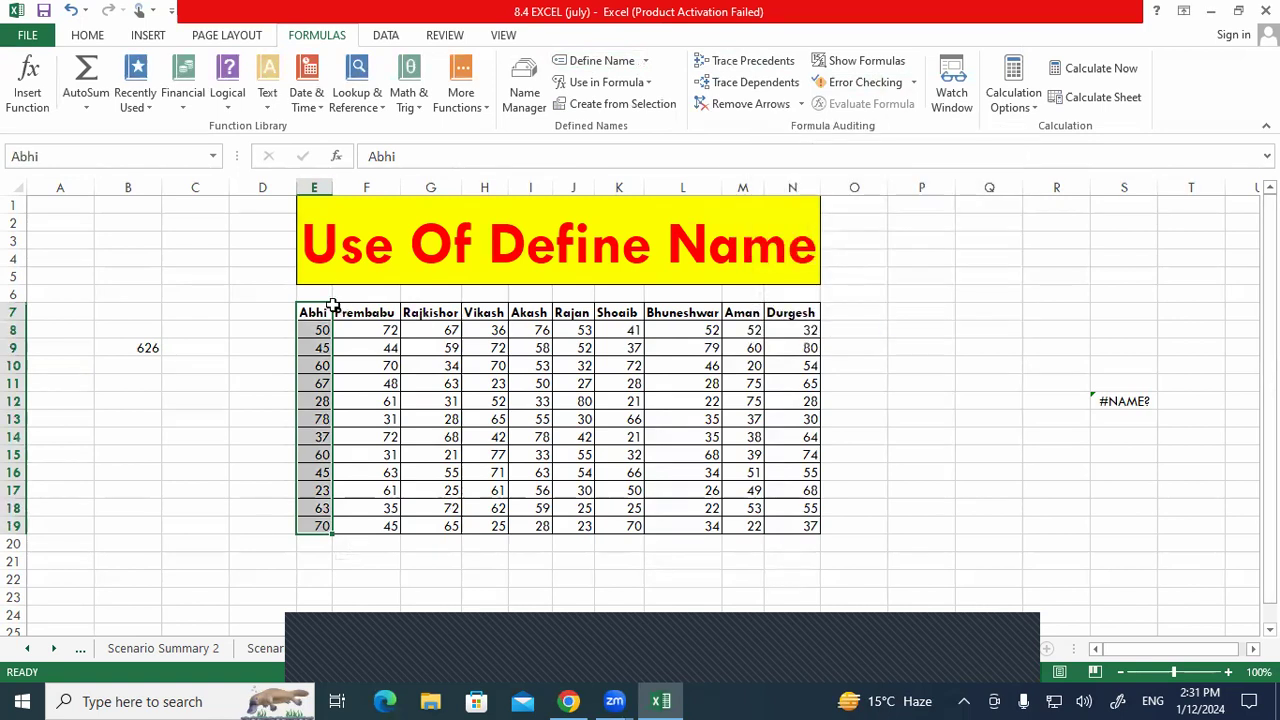
pyautogui.moveTo(355, 312); pyautogui.dragTo(368, 526)
pyautogui.click(610, 62)
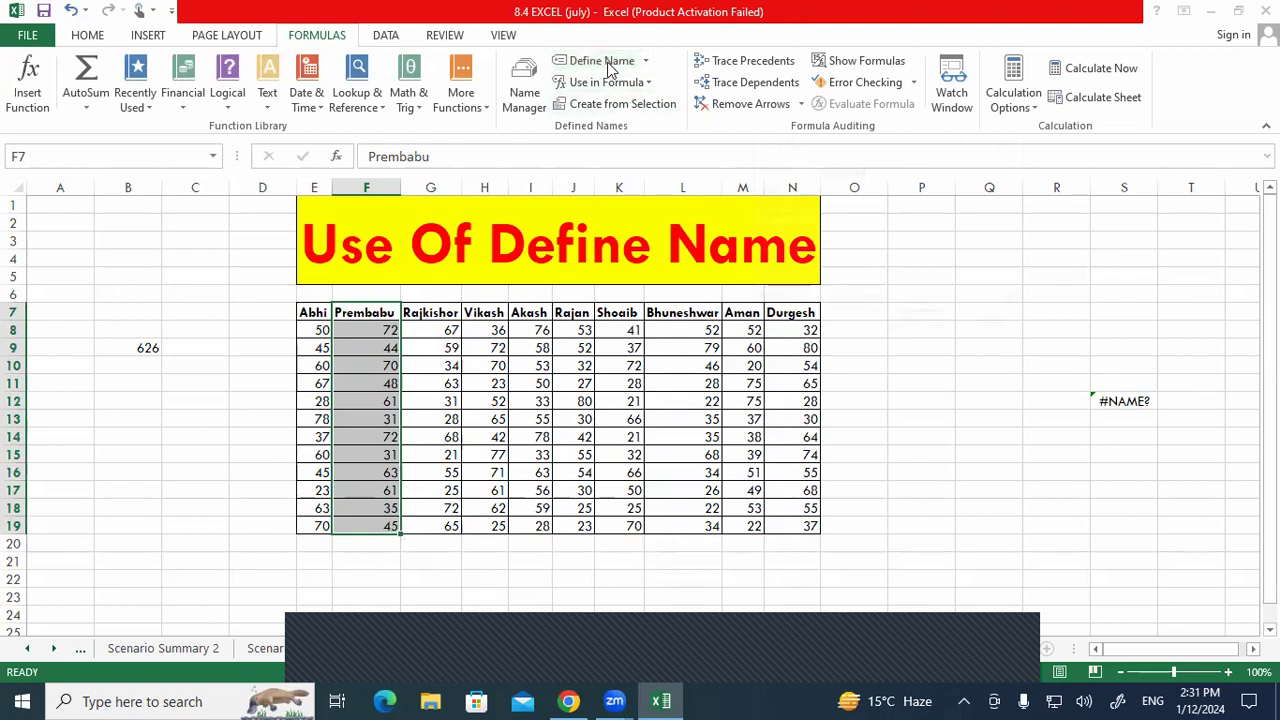
pyautogui.click(890, 330)
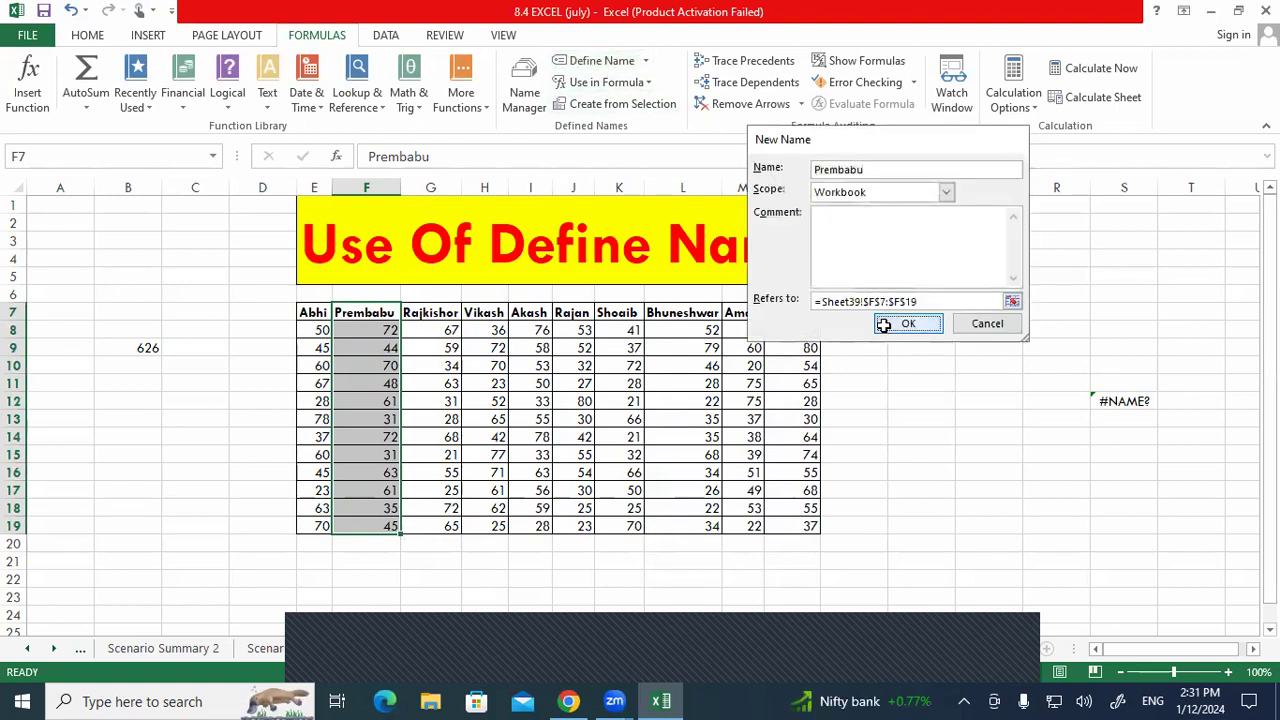
pyautogui.moveTo(425, 312); pyautogui.dragTo(434, 525)
pyautogui.click(612, 62)
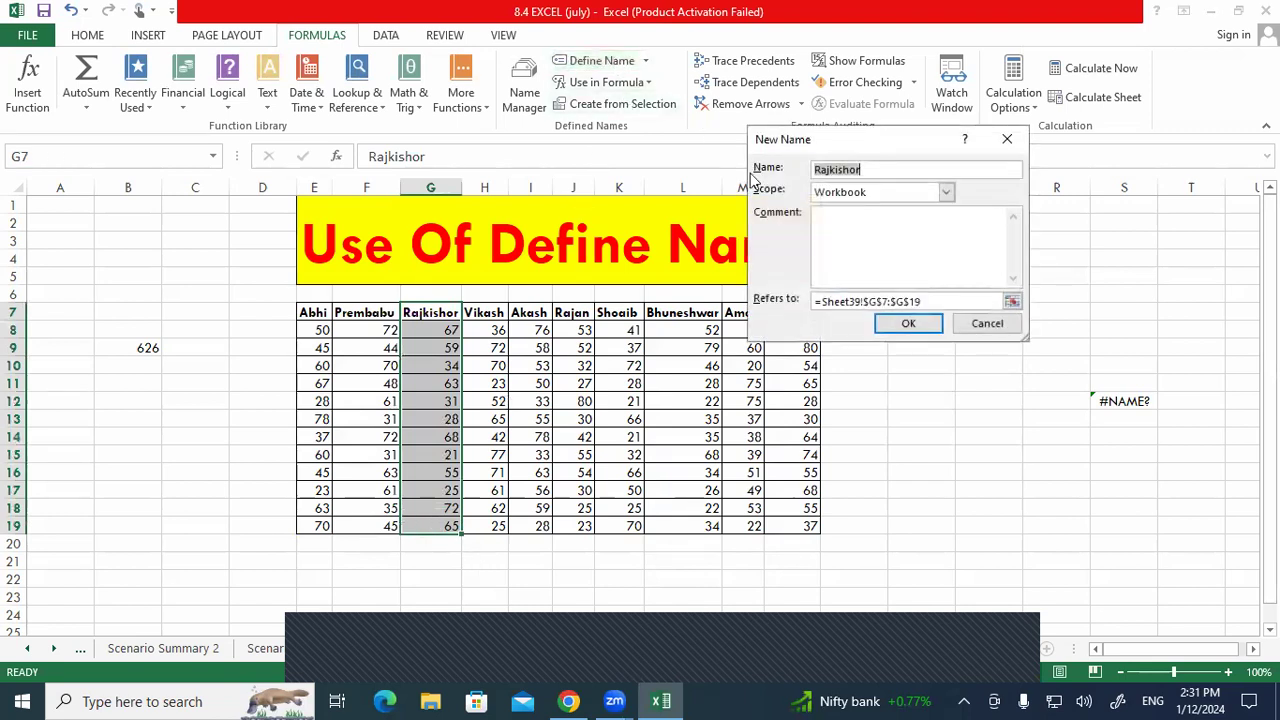
pyautogui.click(901, 322)
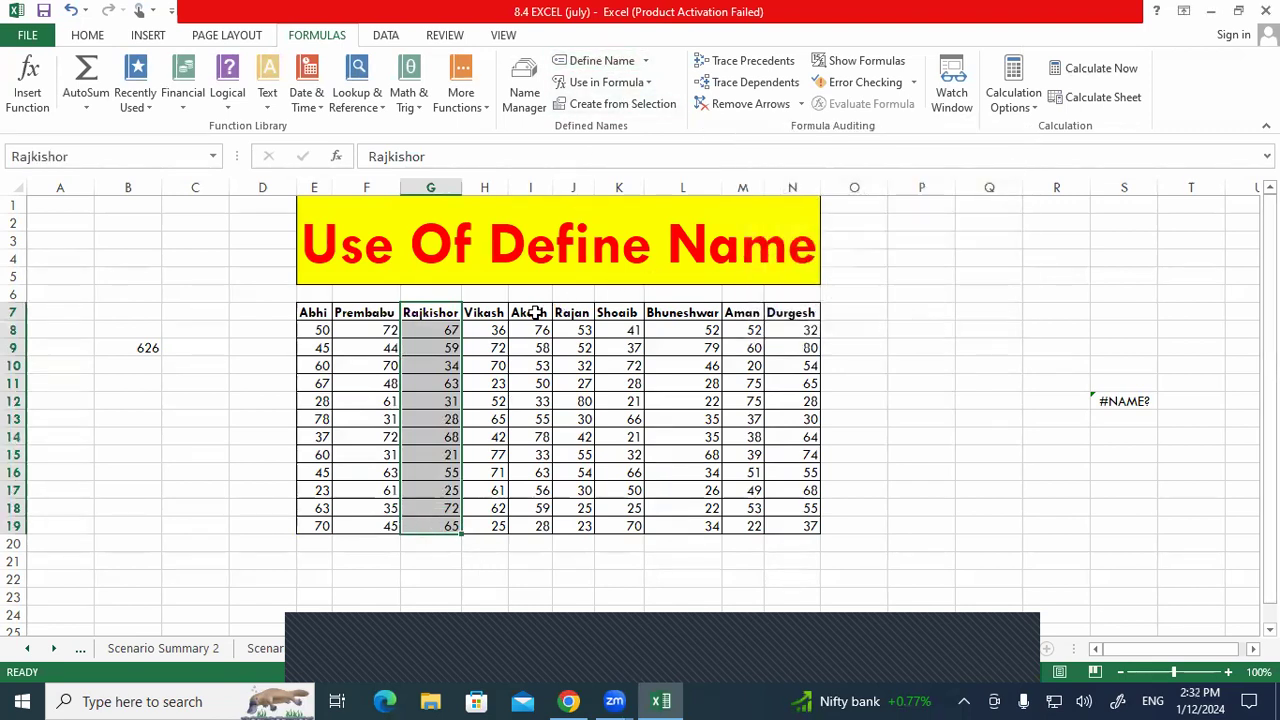
# Highlight the remaining table columns and the three columns E7:G19, and view the defined names list.
pyautogui.moveTo(487, 314); pyautogui.dragTo(917, 541)
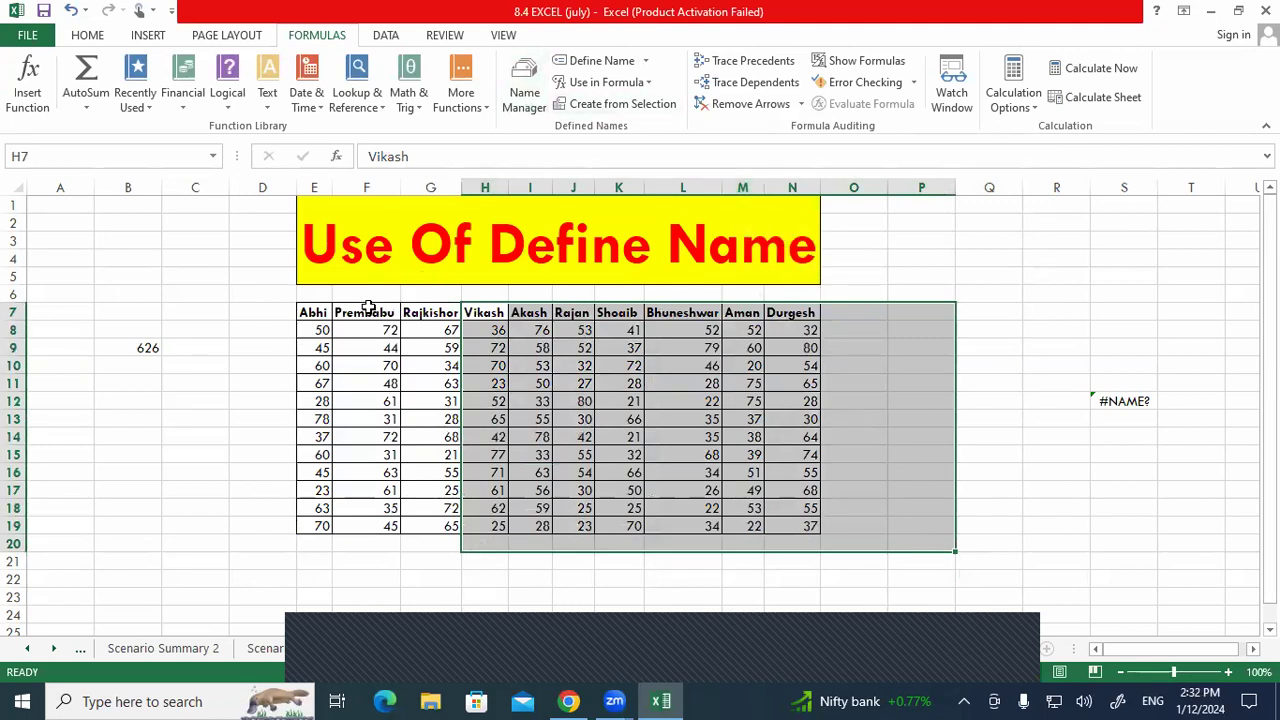
pyautogui.moveTo(323, 312); pyautogui.dragTo(408, 403)
pyautogui.moveTo(415, 525); pyautogui.dragTo(415, 524)
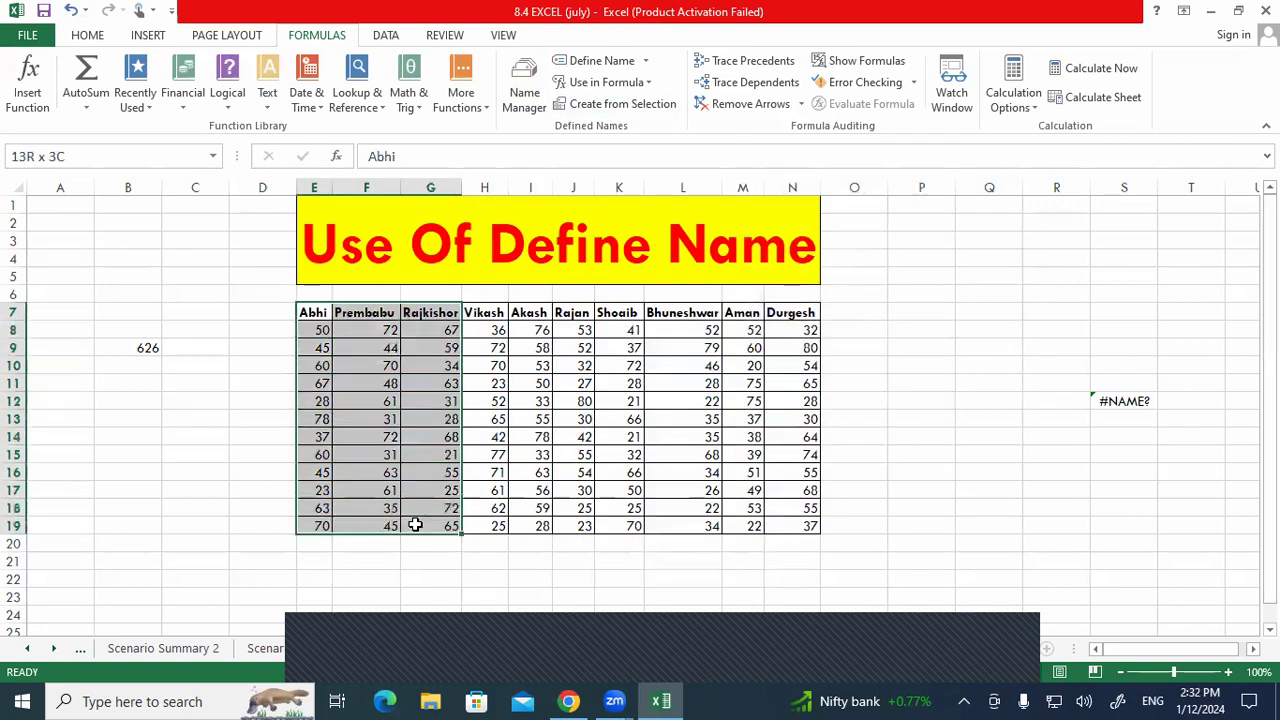
pyautogui.click(525, 92)
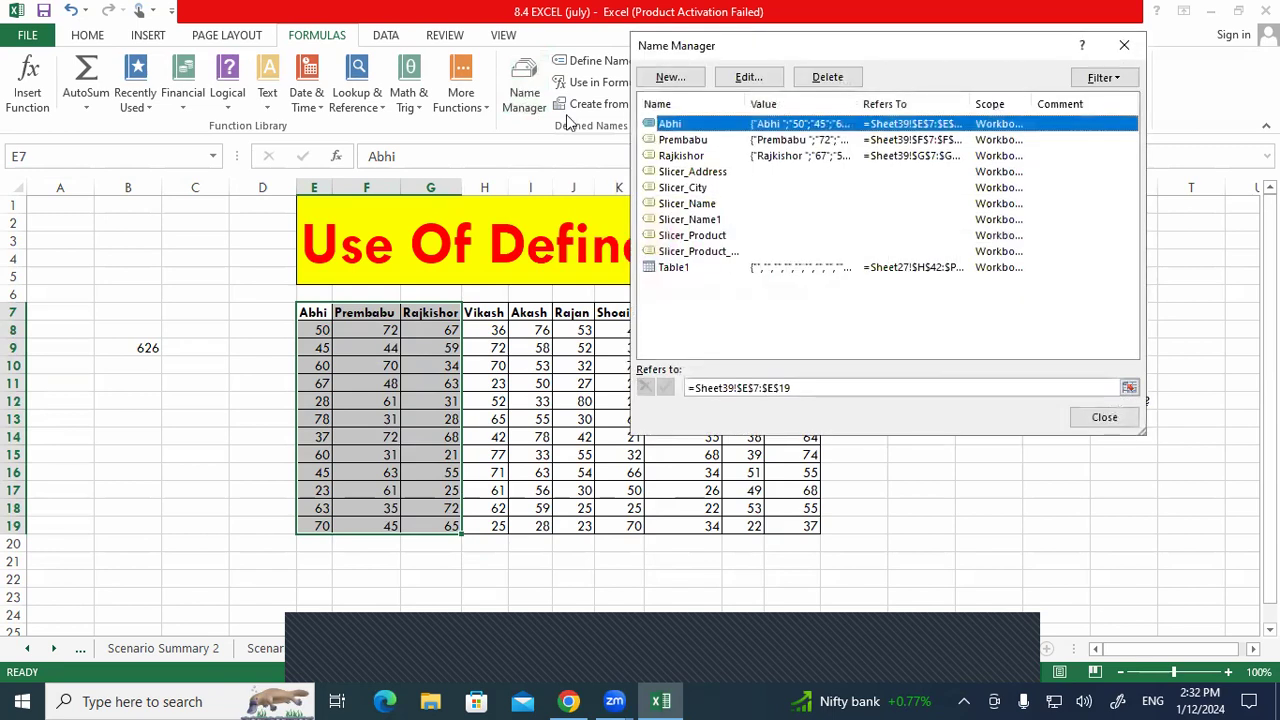
# Delete the three defined names for columns E, F and G of Sheet39, and close the Name Manager.
pyautogui.click(680, 157)
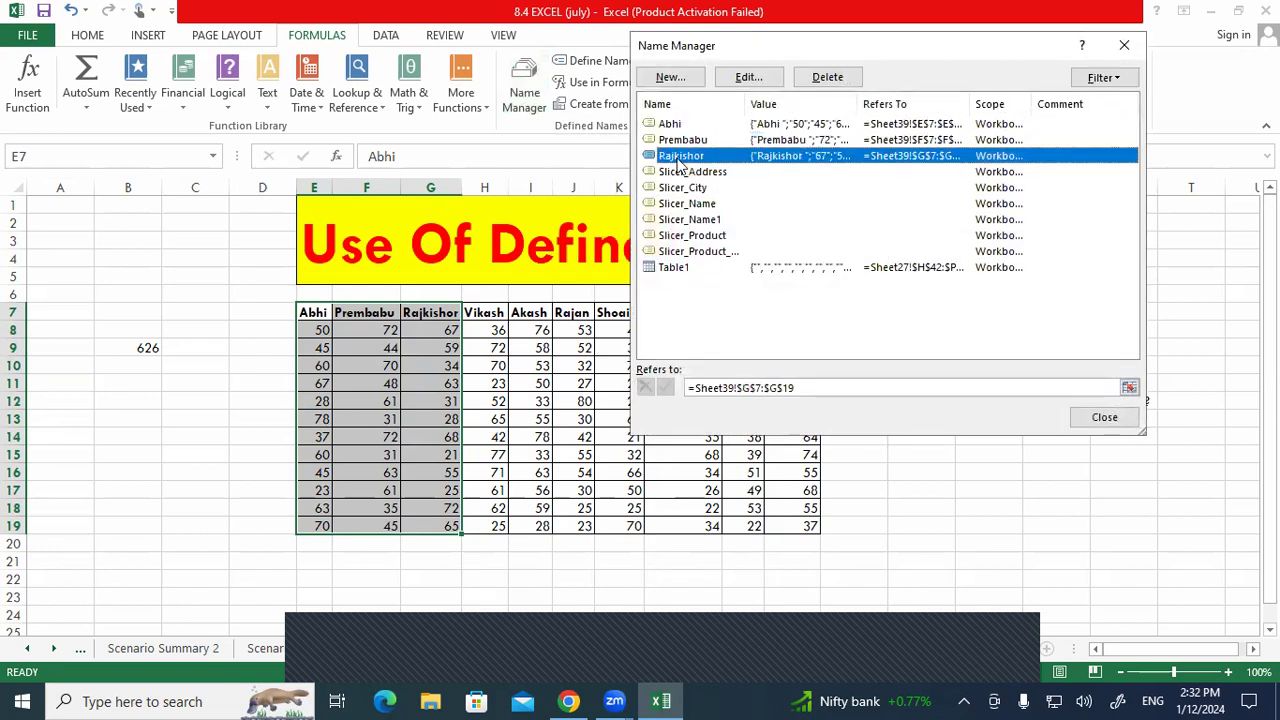
pyautogui.keyDown('shift'); pyautogui.click(670, 124); pyautogui.keyUp('shift')
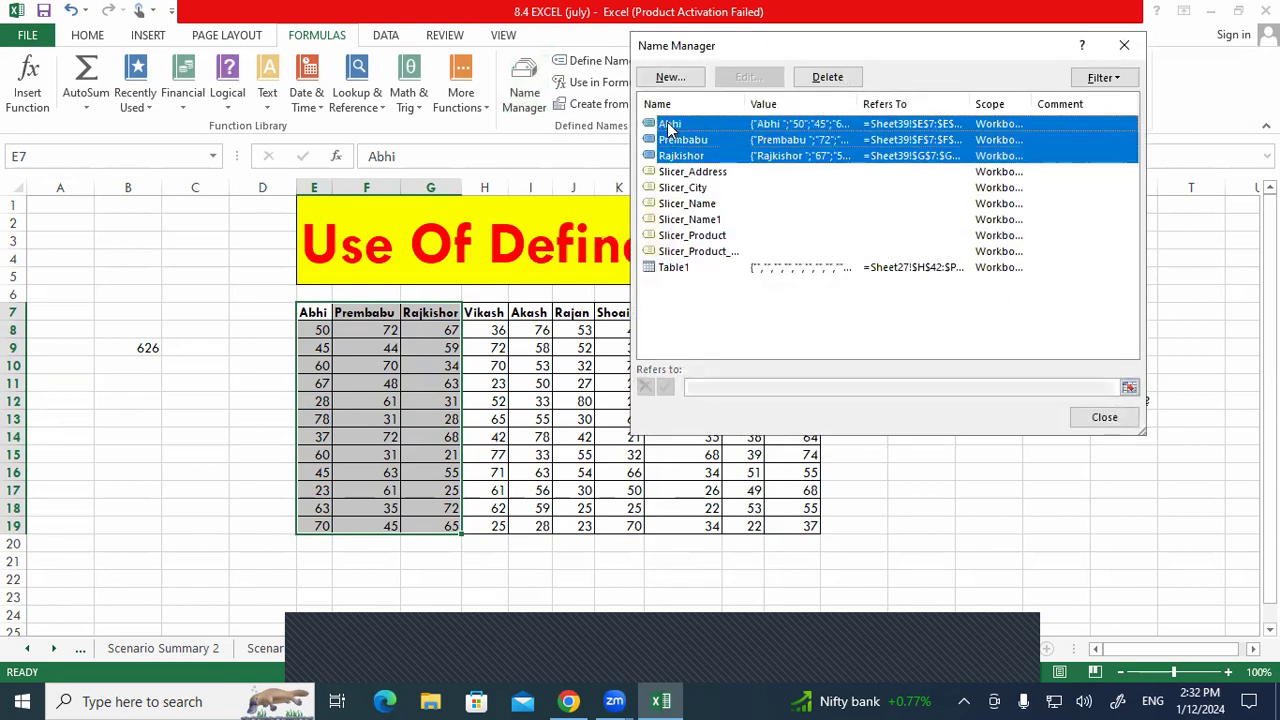
pyautogui.click(827, 77)
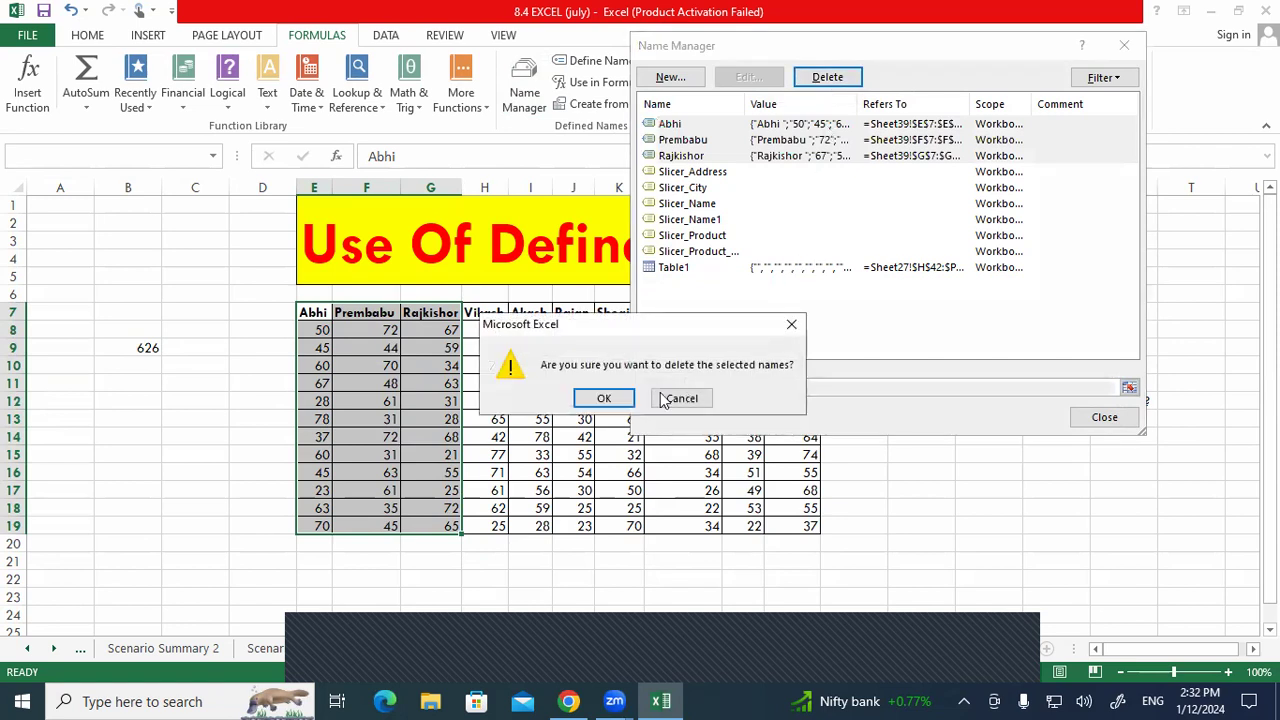
pyautogui.click(612, 397)
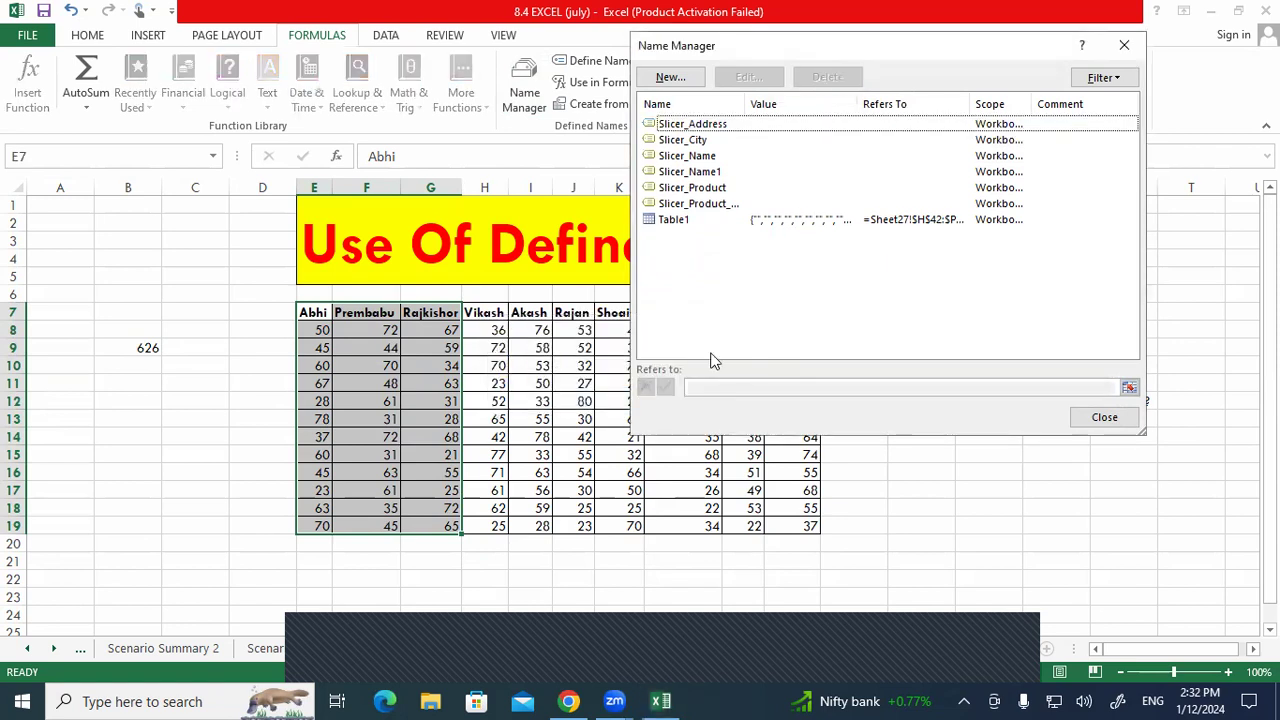
pyautogui.click(1100, 417)
pyautogui.click(993, 436)
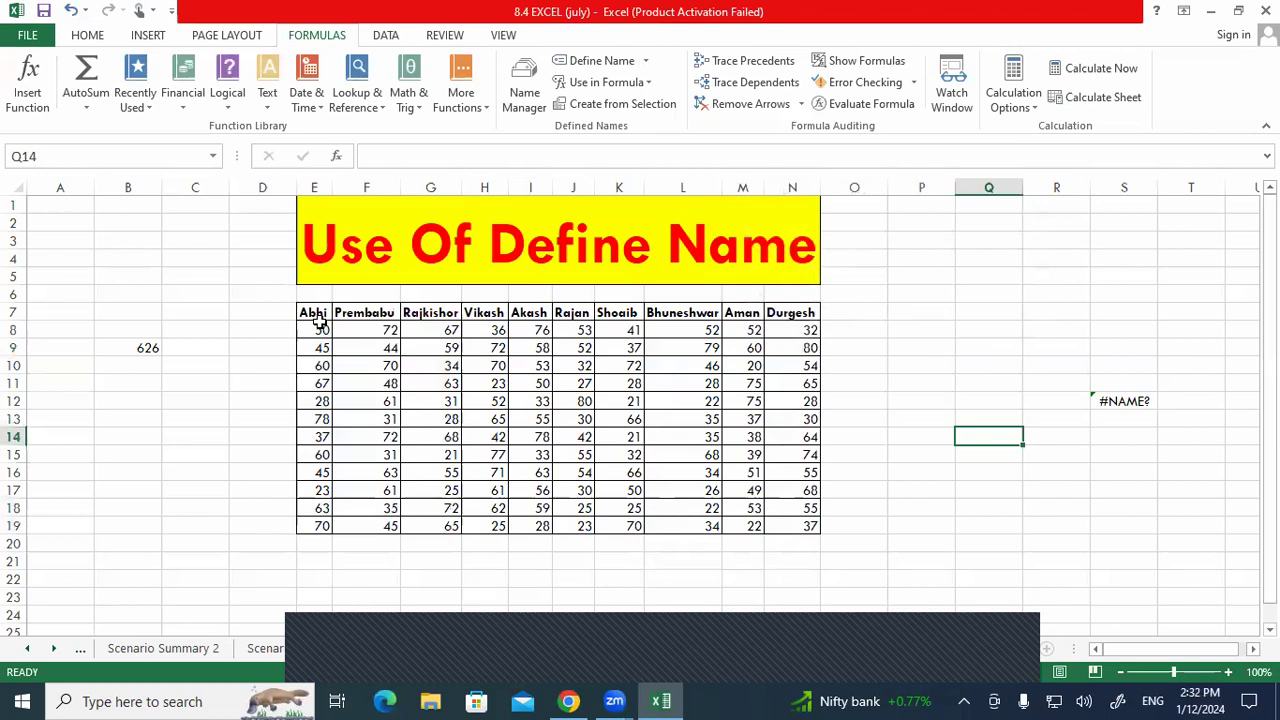
# Create defined names from the top row for the whole table E7:N19.
pyautogui.moveTo(316, 313); pyautogui.dragTo(791, 530)
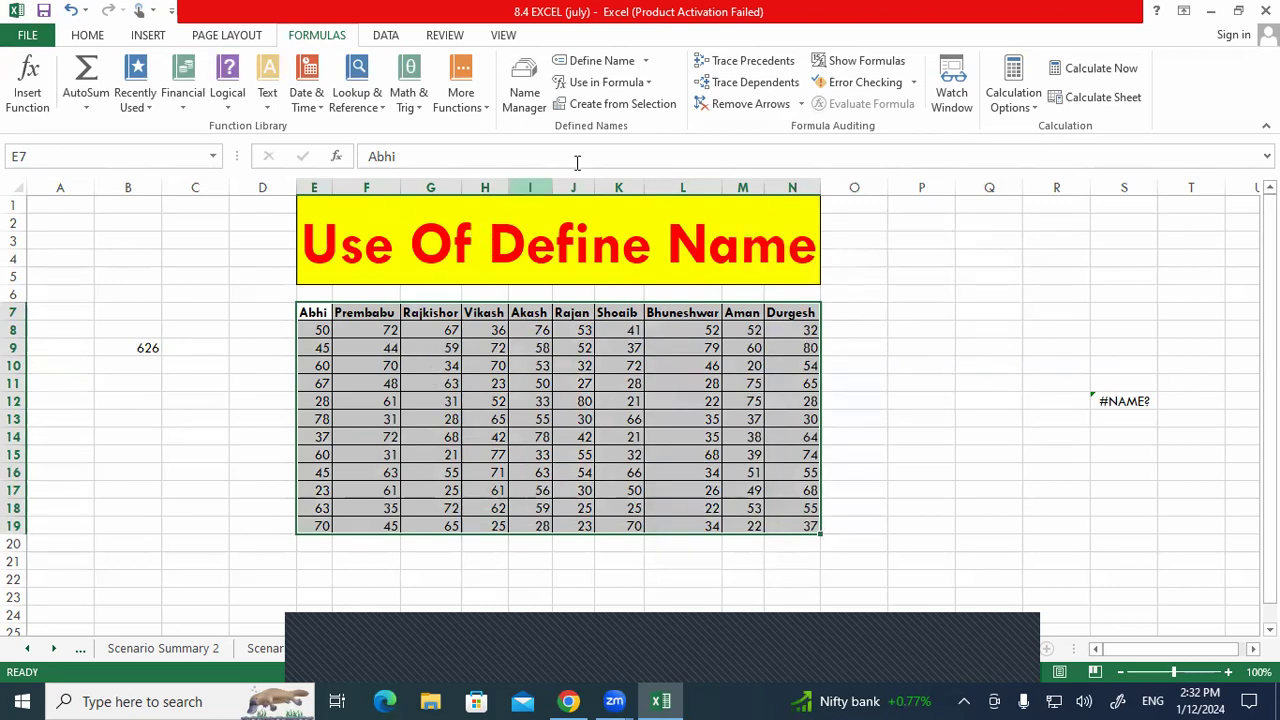
pyautogui.click(590, 106)
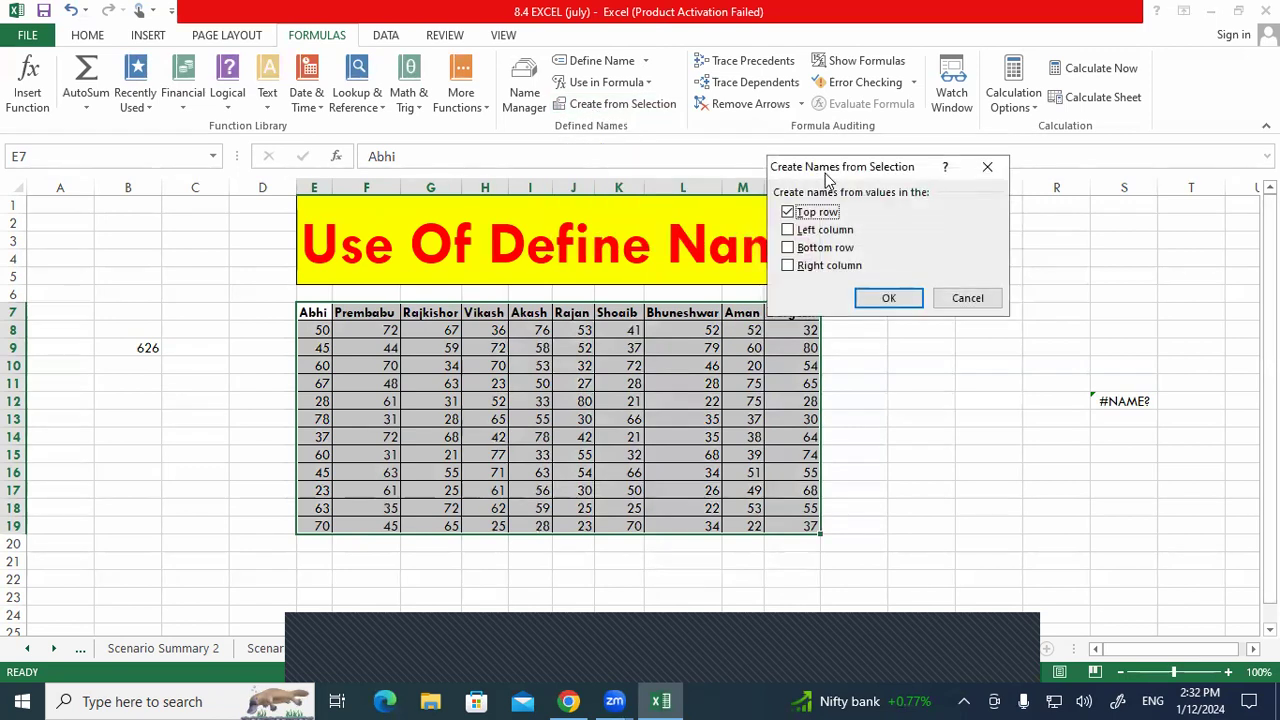
pyautogui.moveTo(827, 178); pyautogui.dragTo(878, 303)
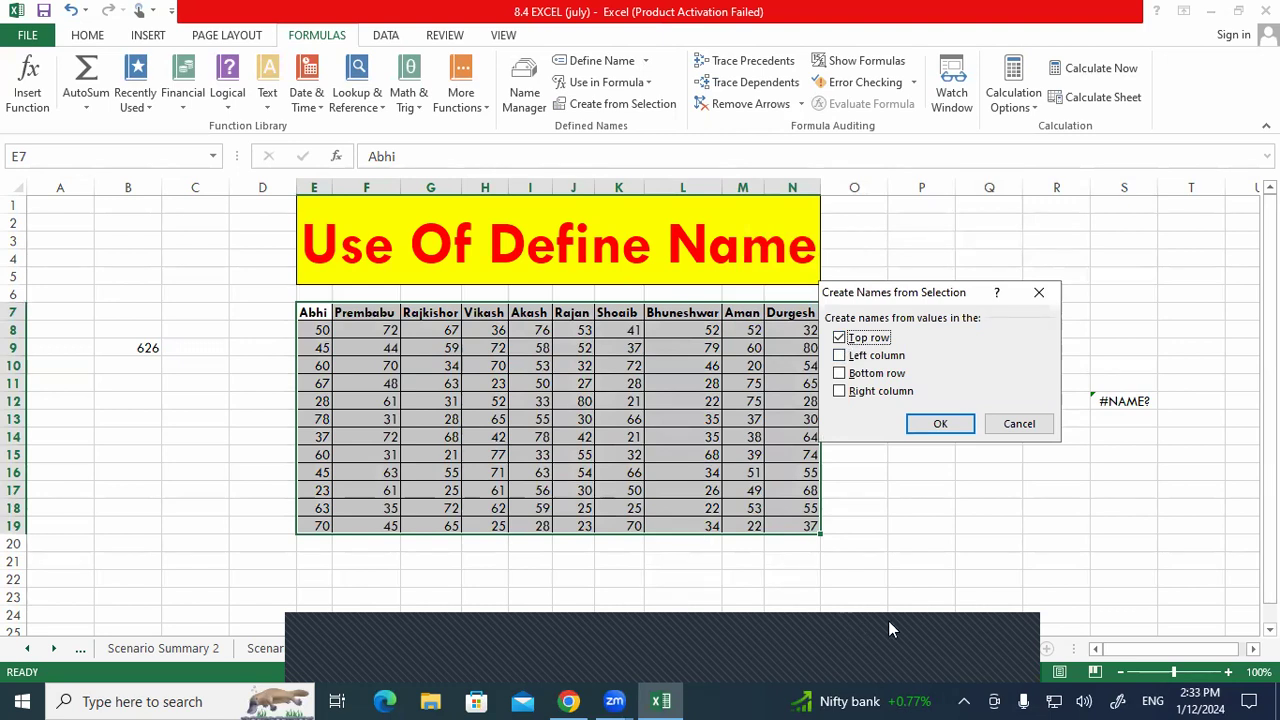
pyautogui.click(929, 430)
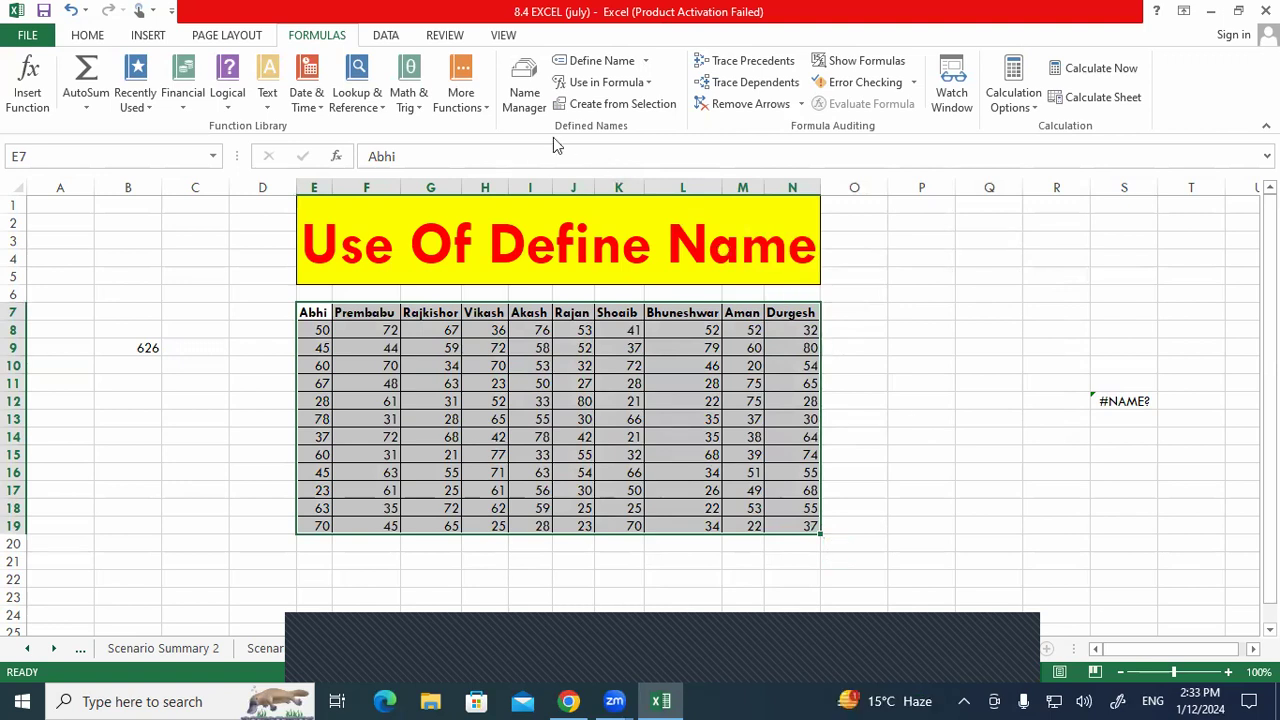
# Look through the names created from the table headers and their ranges in the Name Manager, and close it.
pyautogui.click(524, 100)
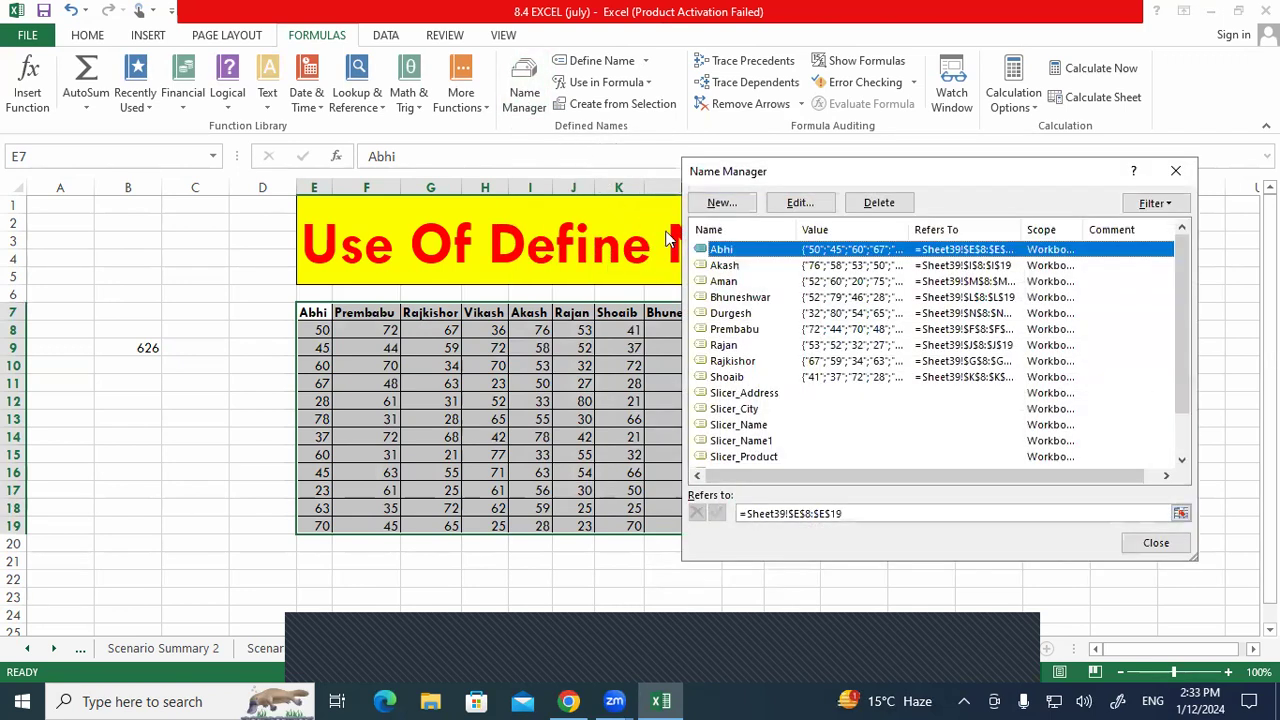
pyautogui.click(734, 266)
pyautogui.click(731, 284)
pyautogui.click(733, 299)
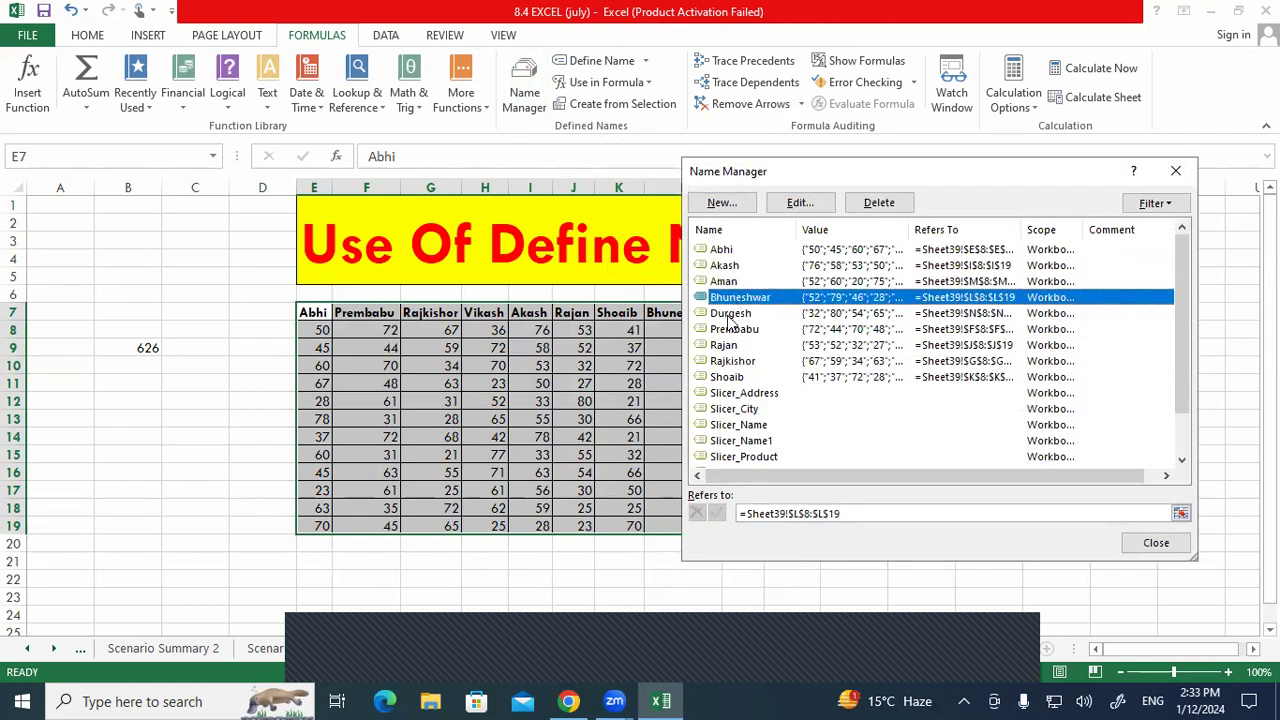
pyautogui.click(732, 315)
pyautogui.click(738, 332)
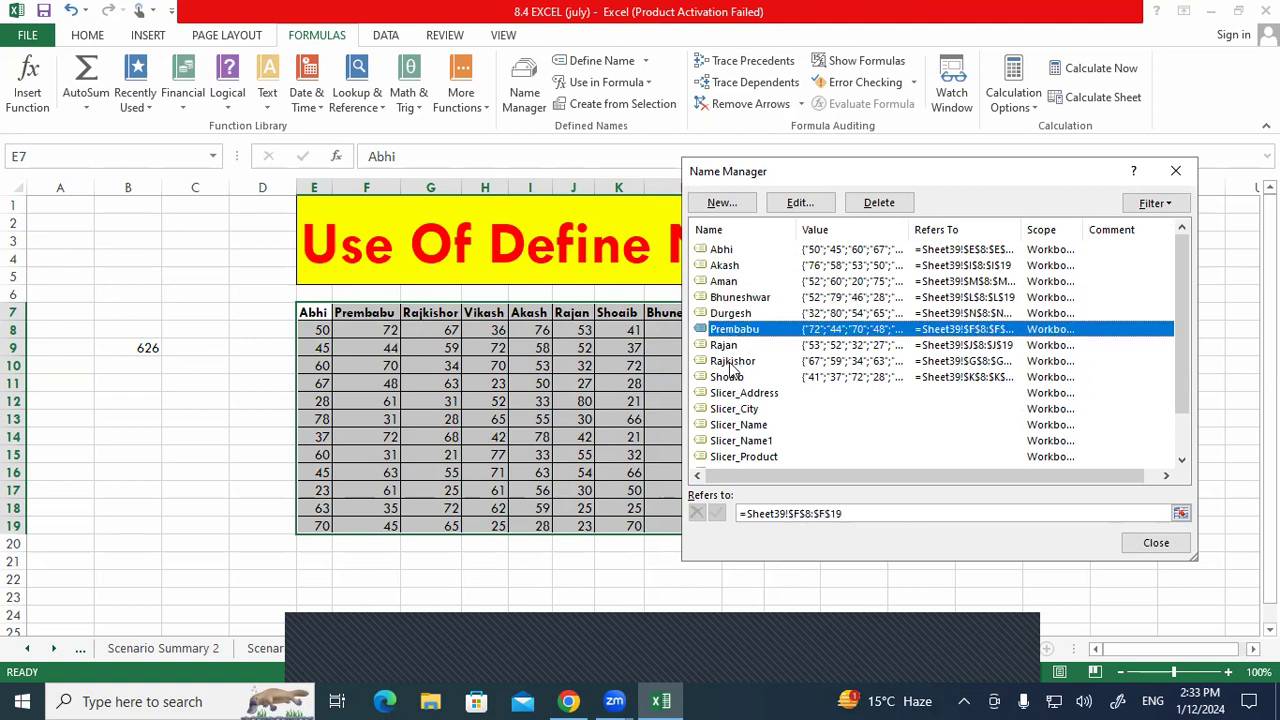
pyautogui.click(1175, 171)
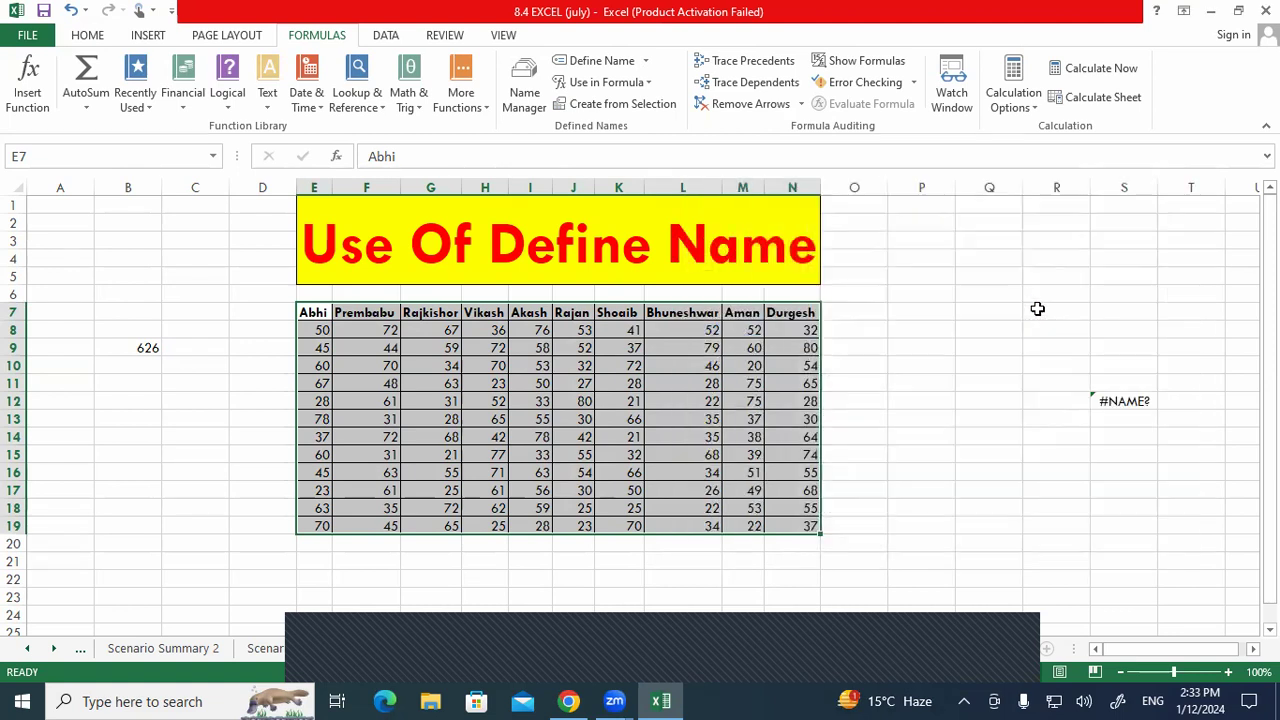
# Enter a SUM formula in Q6 that uses the defined name of column L, picked from the list of defined names.
pyautogui.click(973, 301)
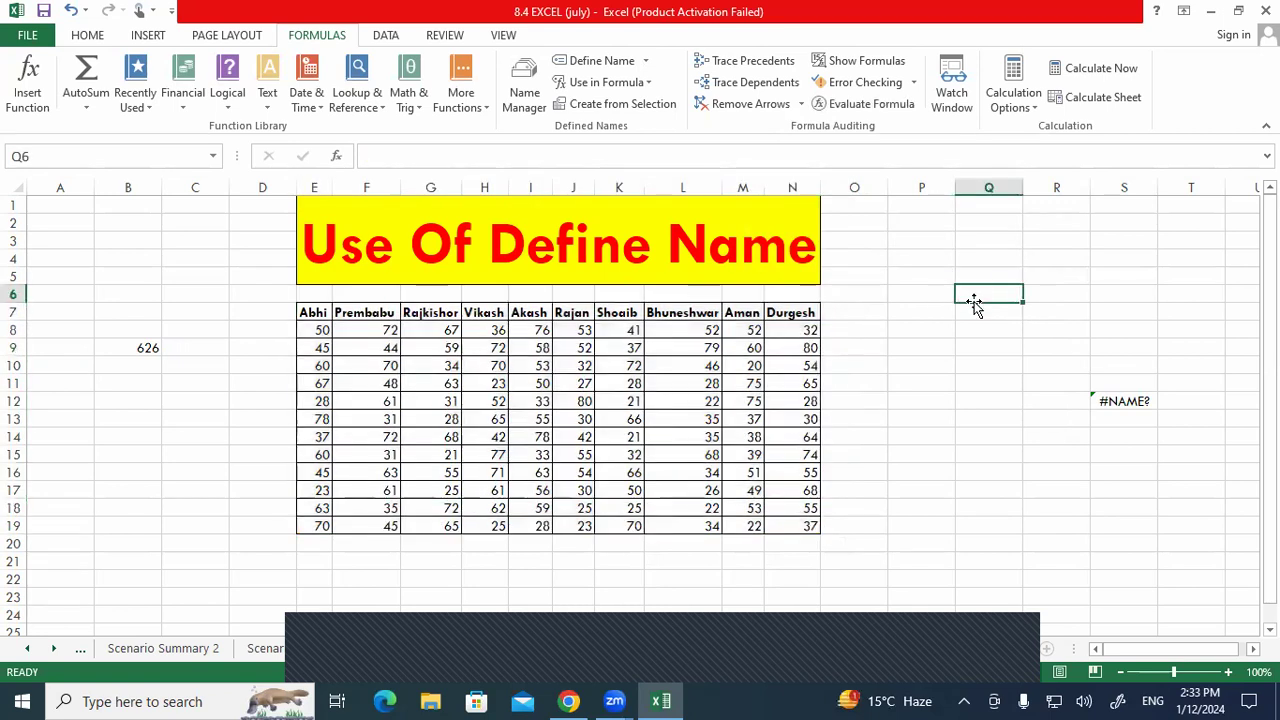
pyautogui.write('=sum')
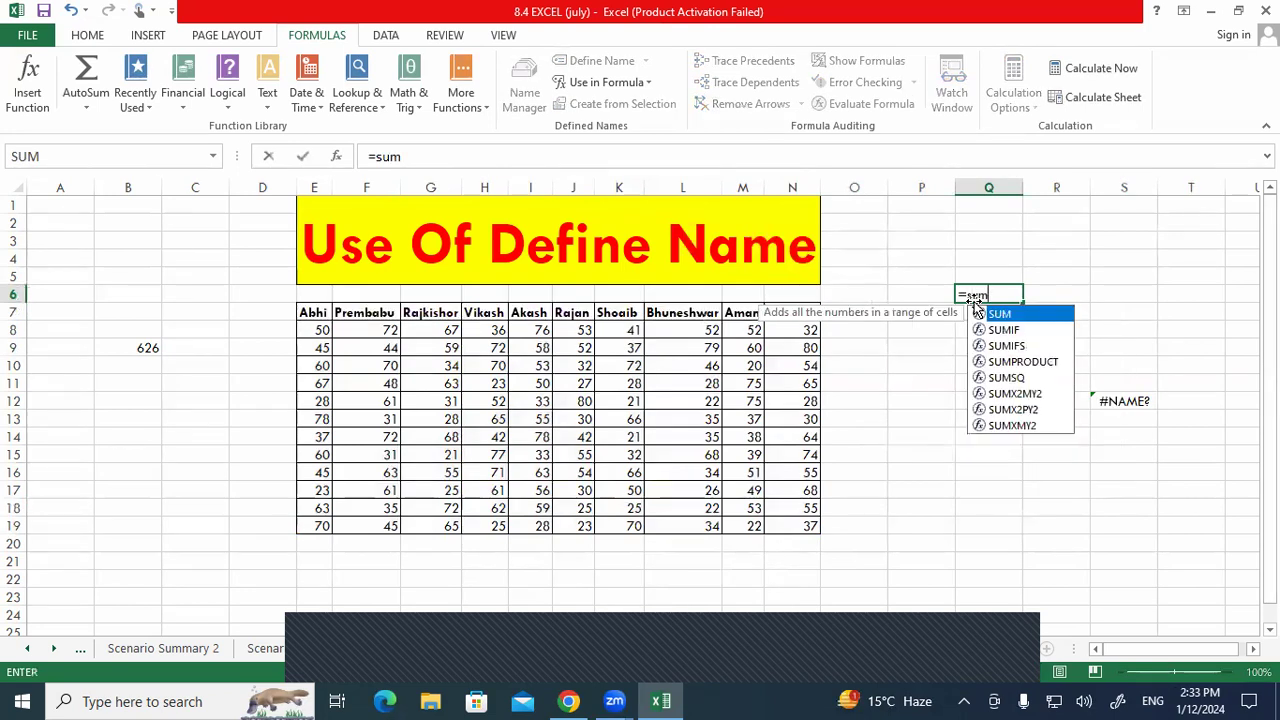
pyautogui.press('Tab')
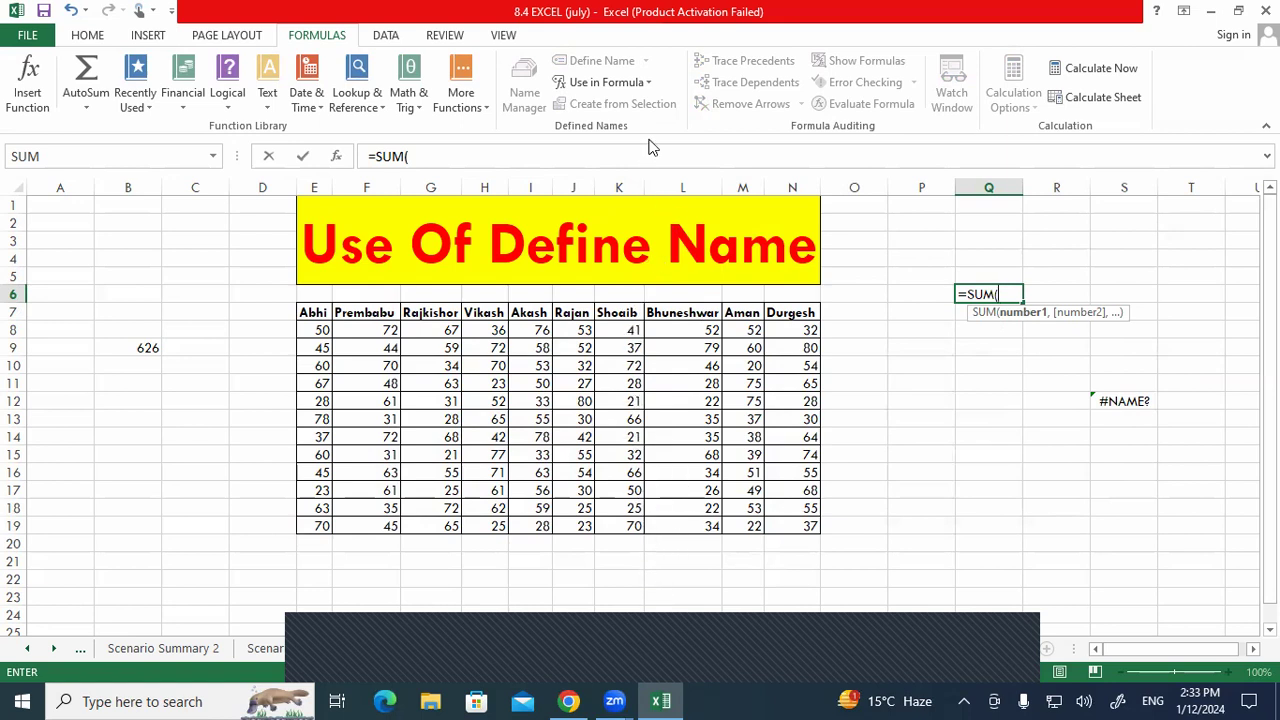
pyautogui.click(647, 88)
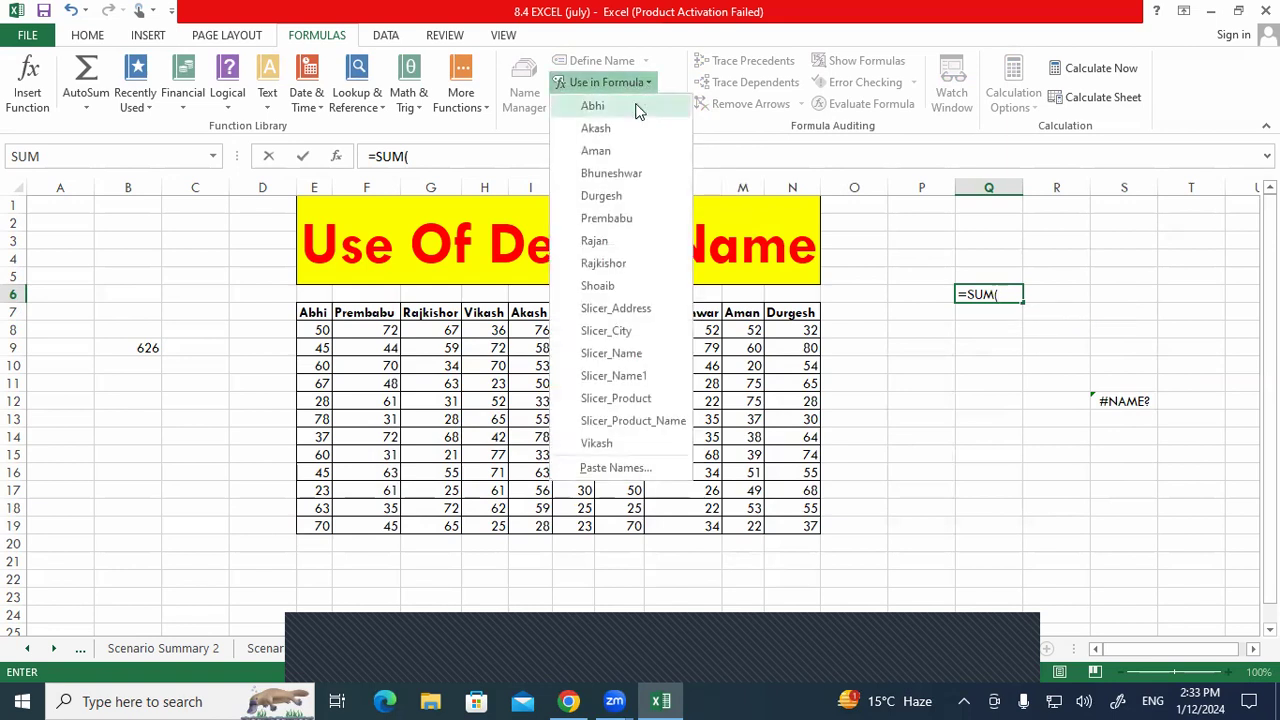
pyautogui.click(620, 175)
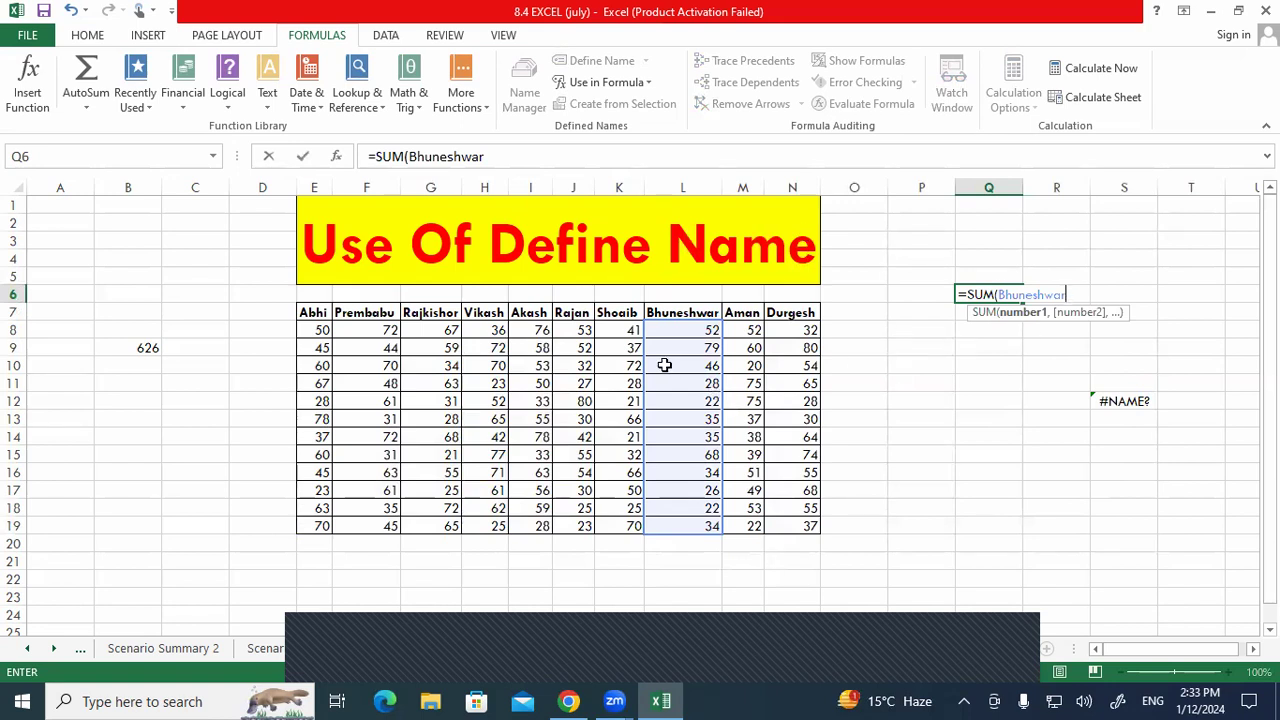
pyautogui.write(')')
pyautogui.press('Return')
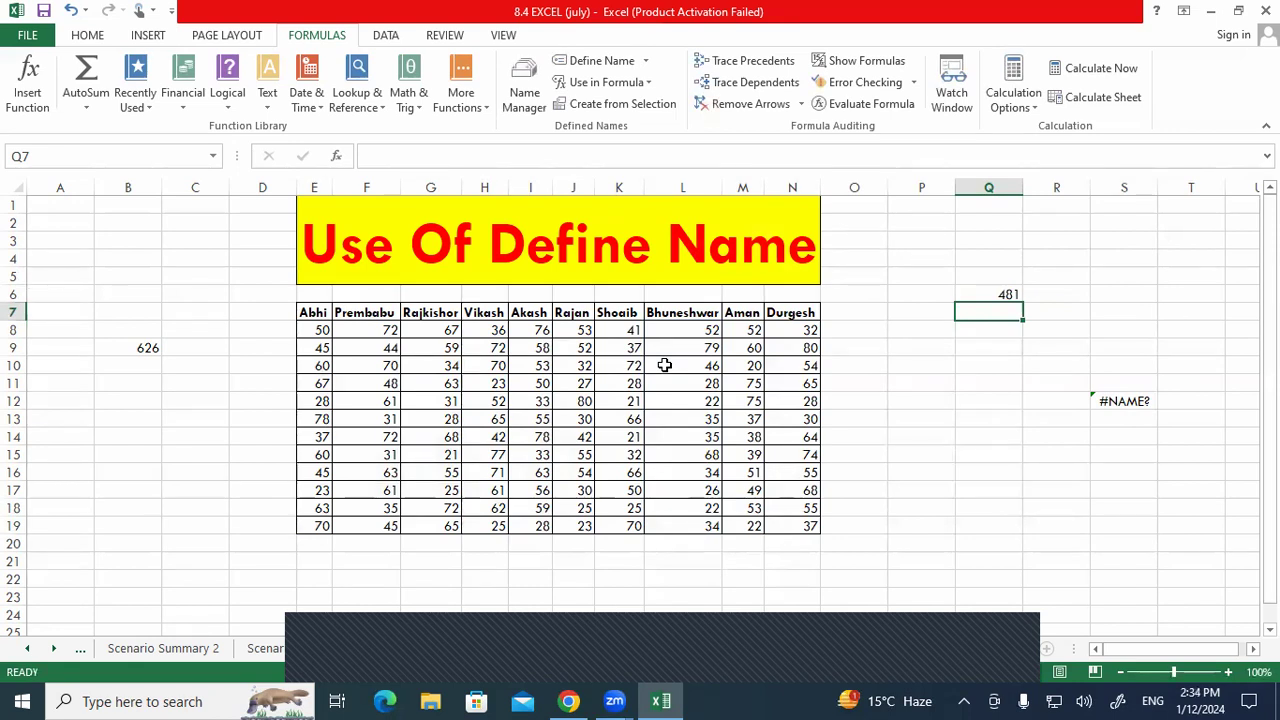
# Total column L in cell L20 with AutoSum.
pyautogui.click(676, 540)
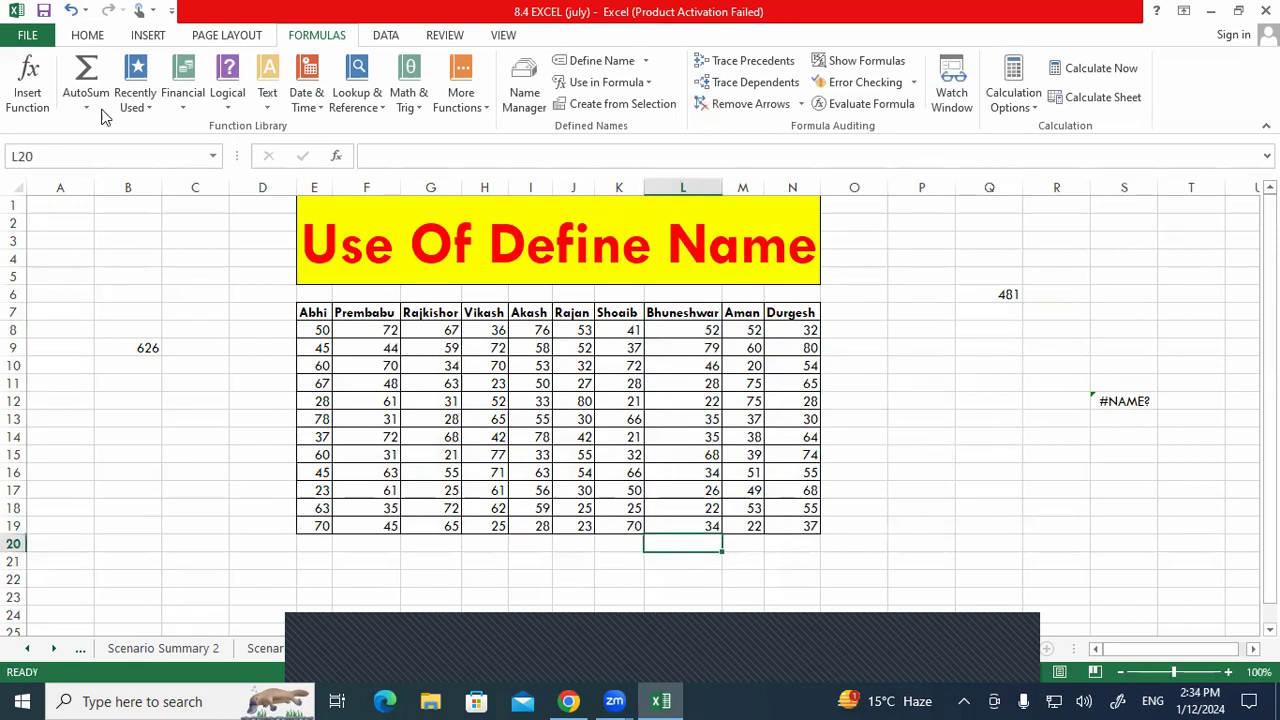
pyautogui.click(82, 72)
pyautogui.click(80, 75)
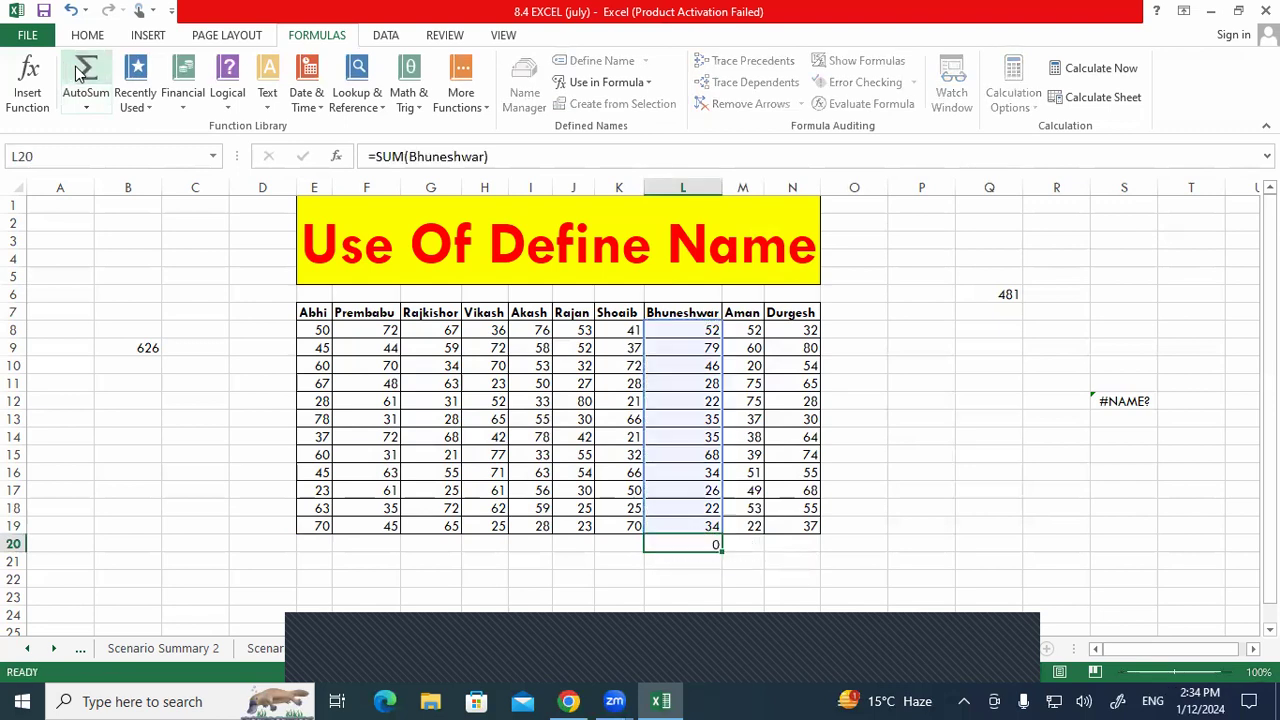
pyautogui.press('Return')
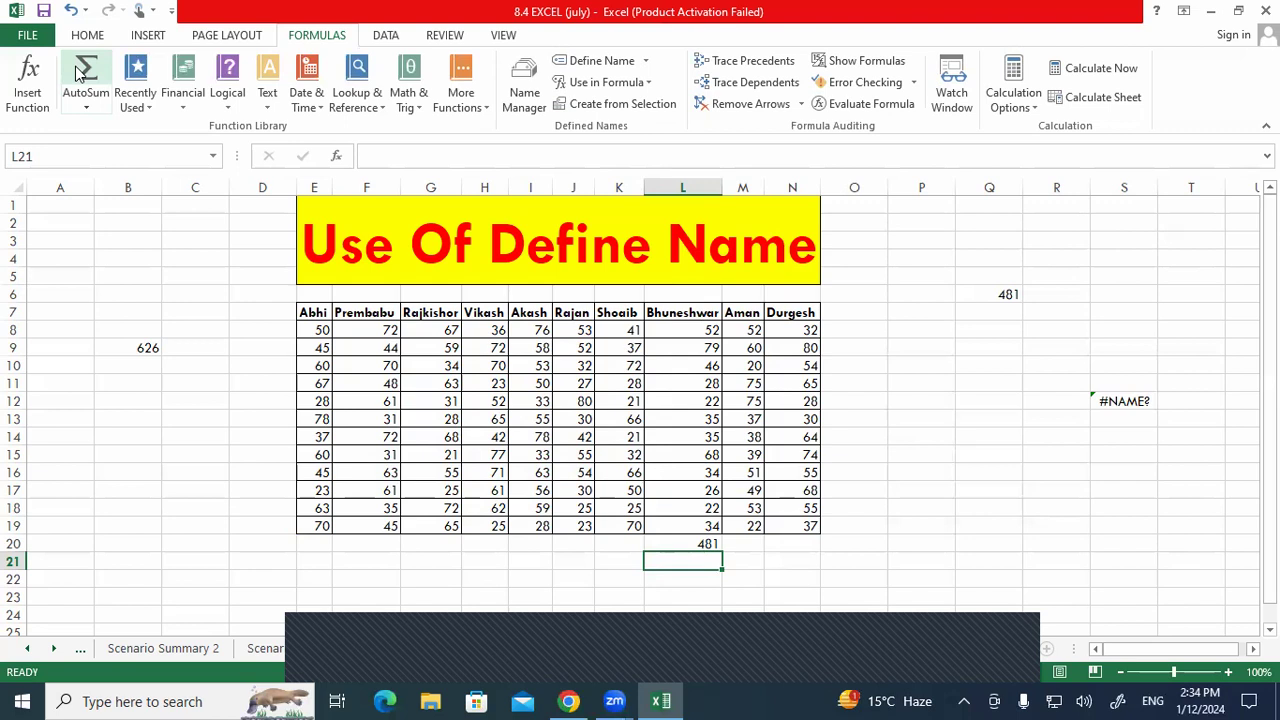
# Add a new worksheet and enter in its cell F7 a SUM formula using the defined name of Sheet39's column N.
pyautogui.click(1154, 367)
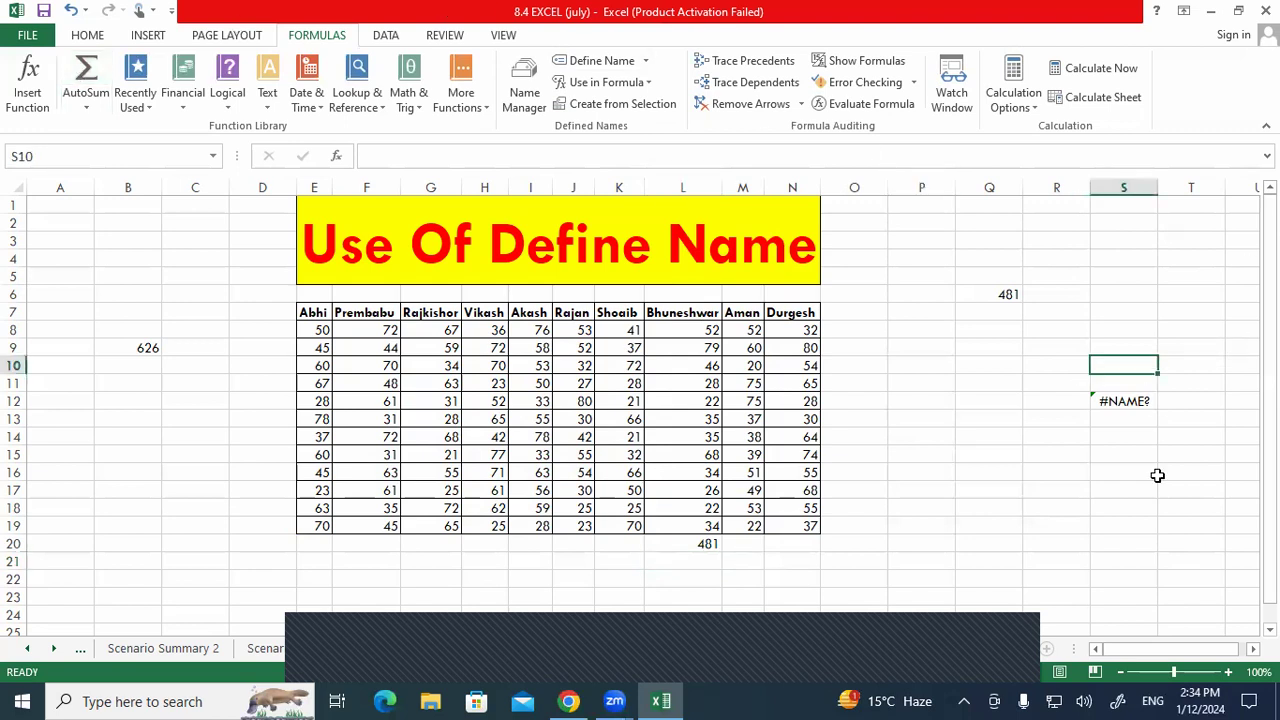
pyautogui.hscroll(2, 1155, 628)
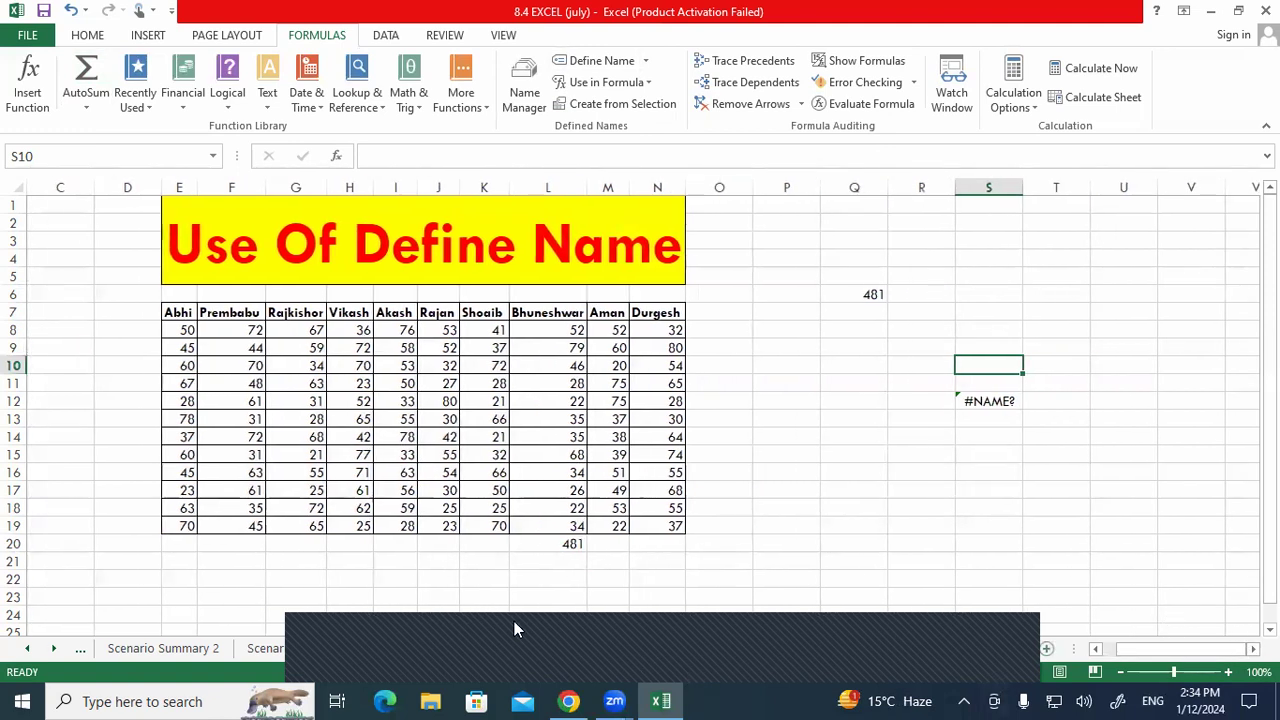
pyautogui.click(1045, 649)
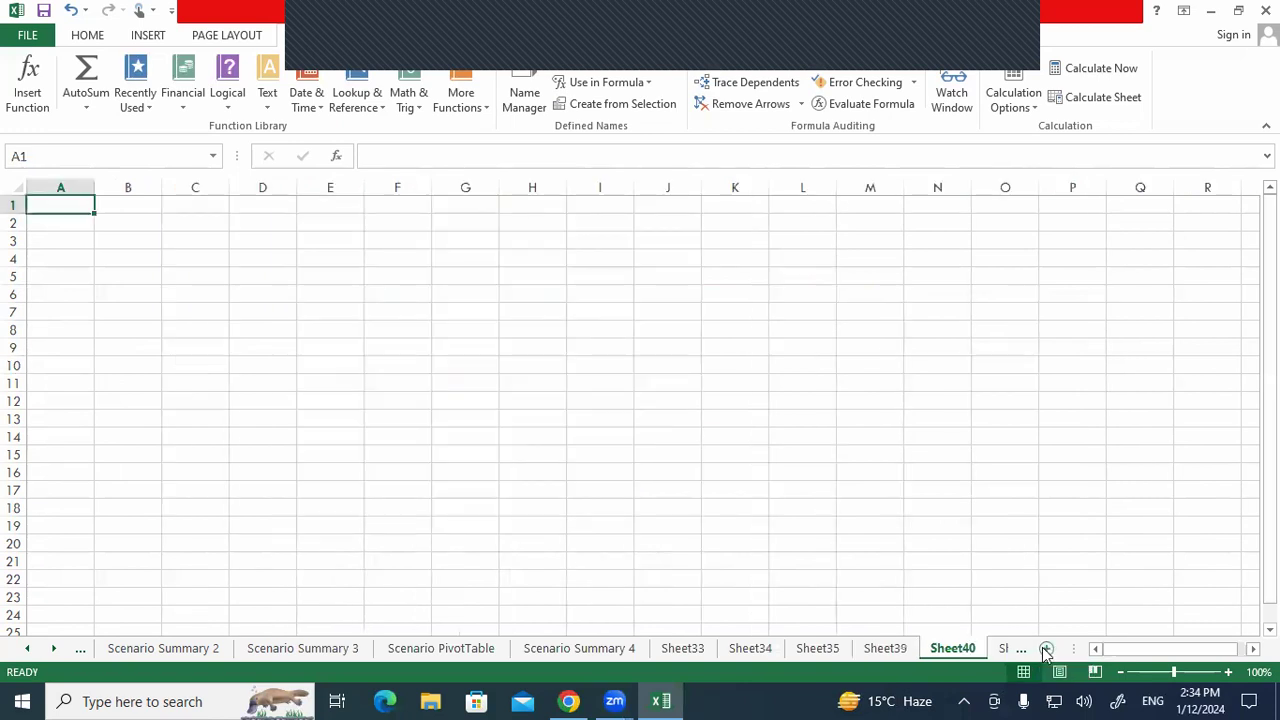
pyautogui.click(373, 307)
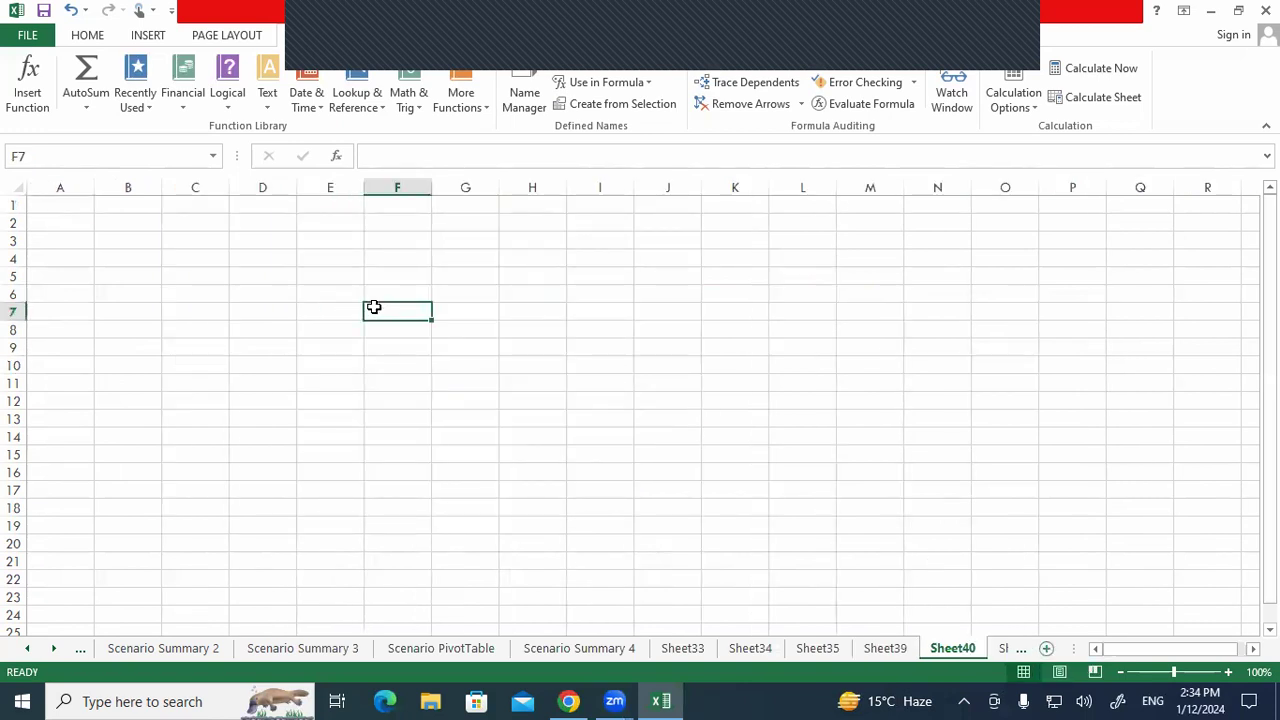
pyautogui.write('=sum')
pyautogui.press('Tab')
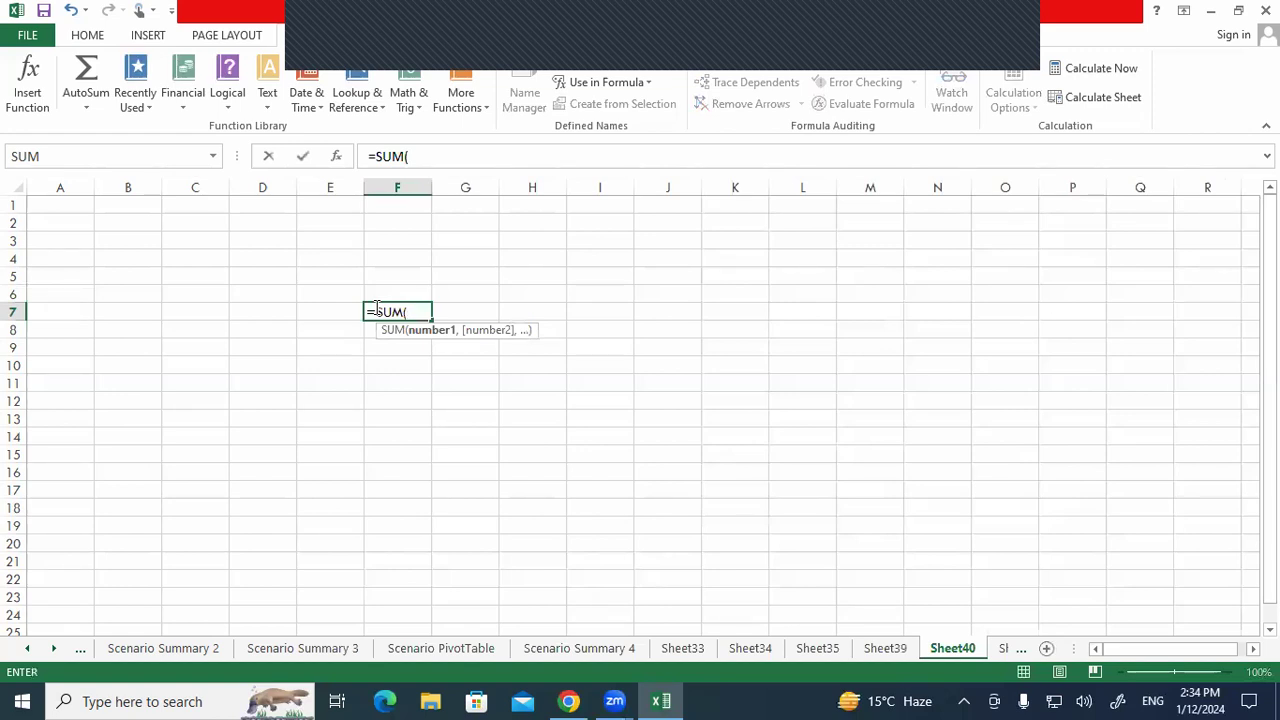
pyautogui.write('du')
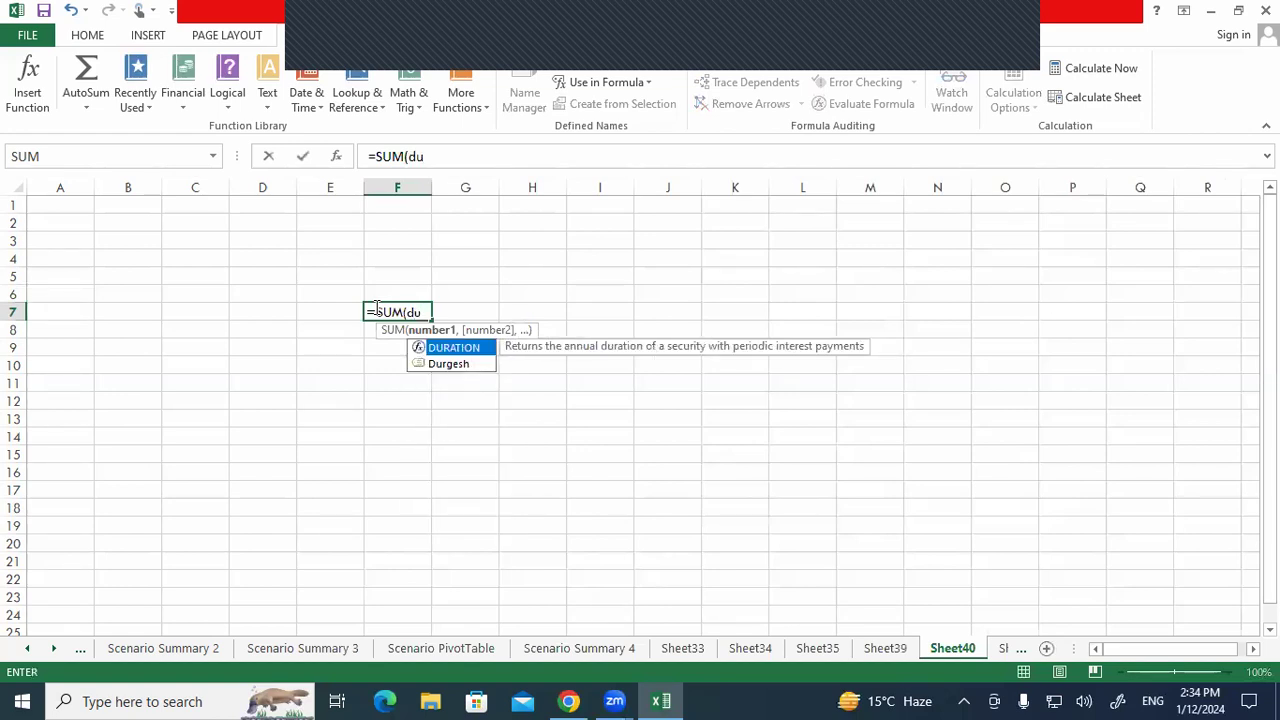
pyautogui.press('Down')
pyautogui.press('Tab')
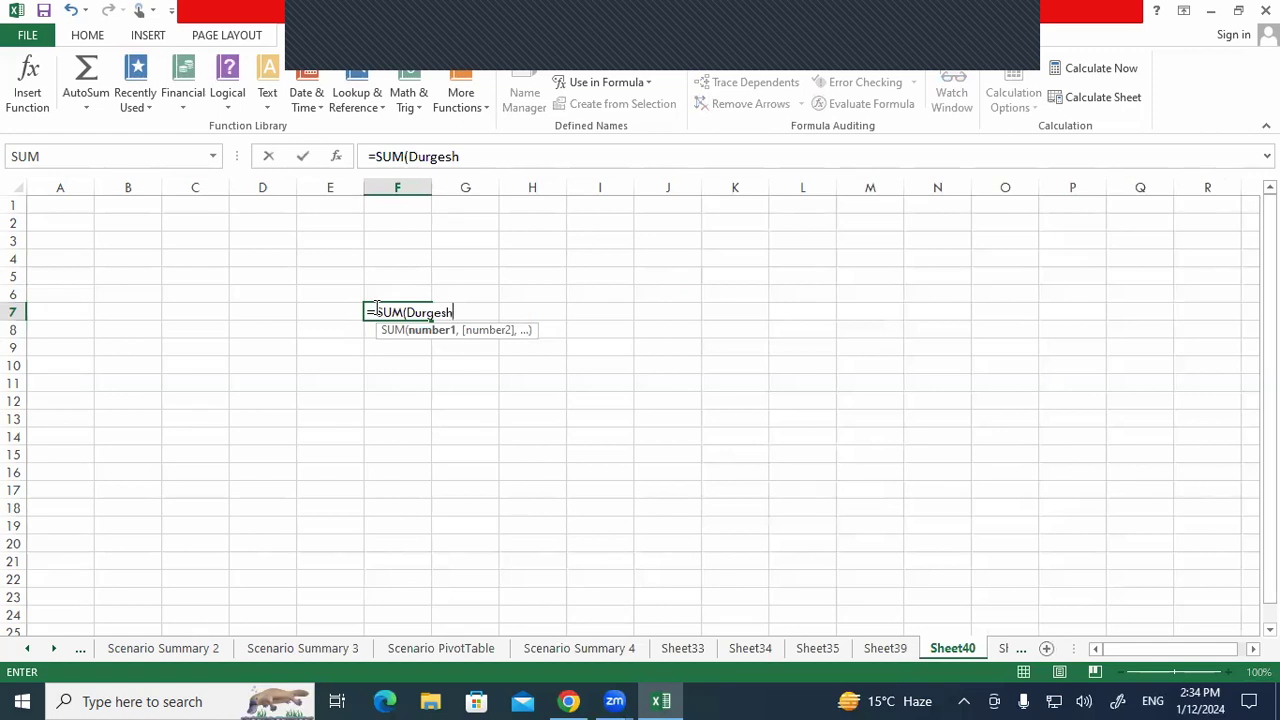
pyautogui.write(')')
pyautogui.press('Return')
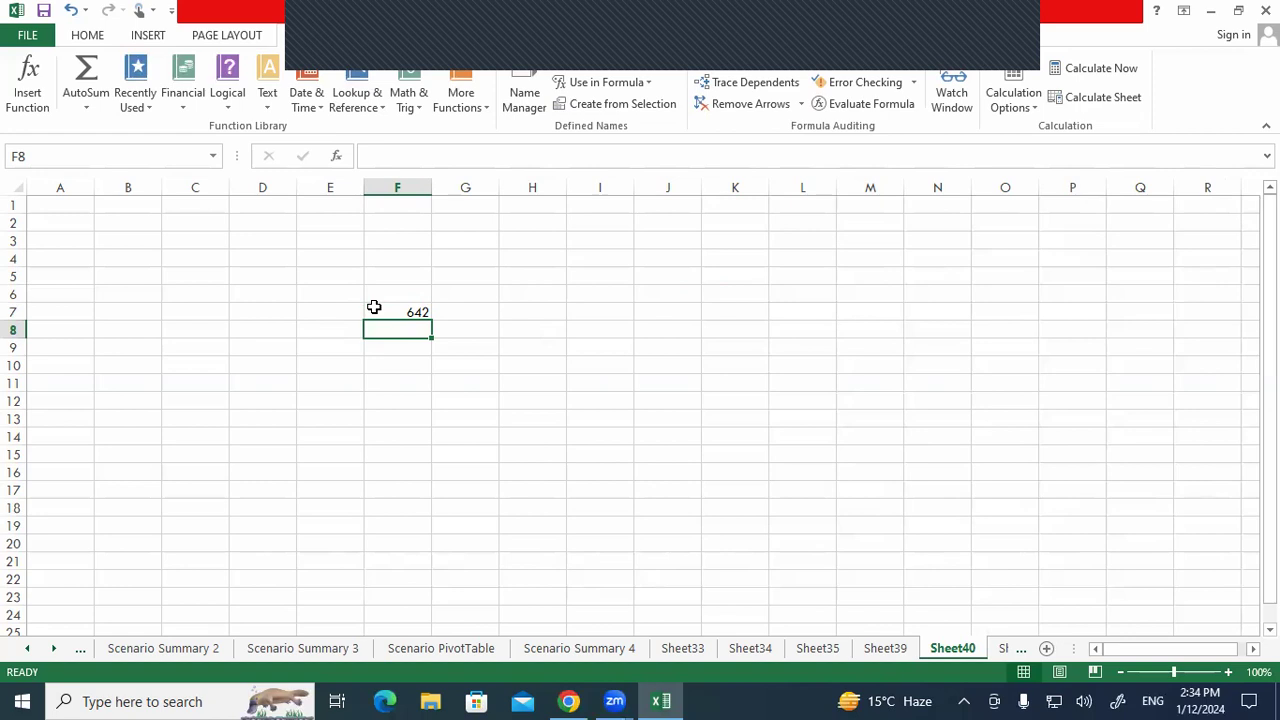
# Return to Sheet39 and enter the formula =MAX(pre) in cell S19.
pyautogui.click(886, 649)
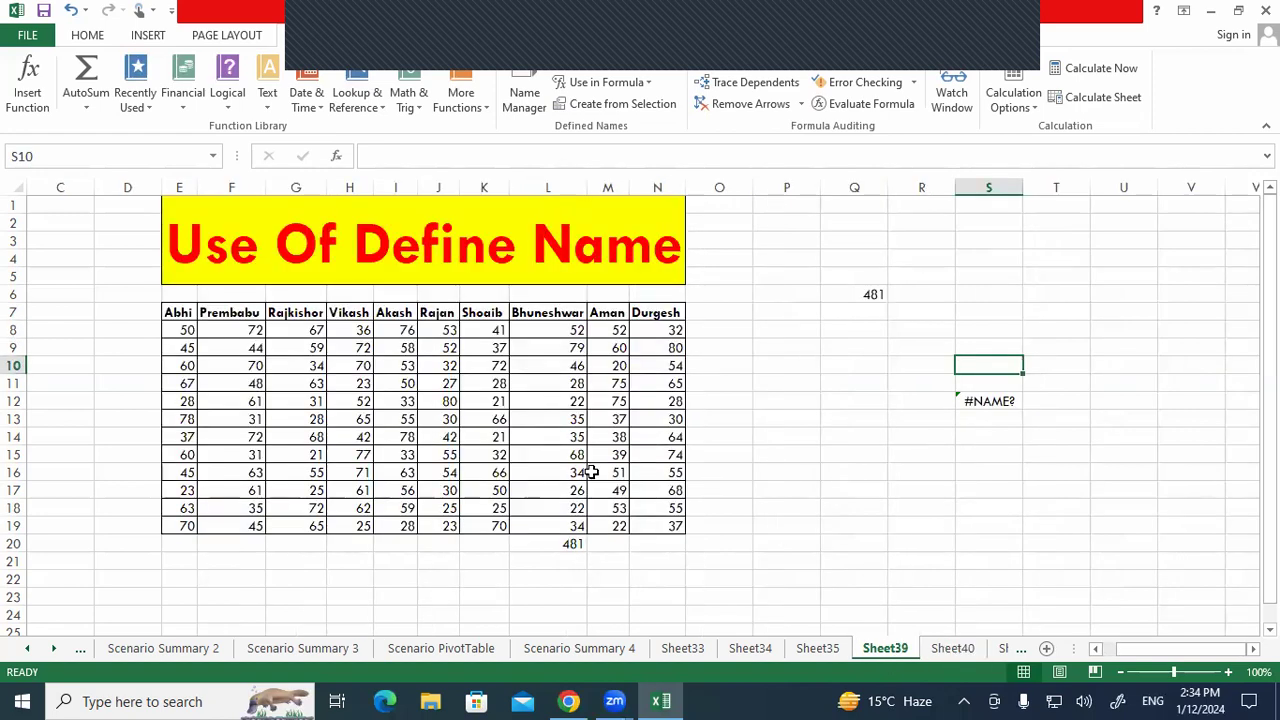
pyautogui.click(964, 532)
pyautogui.write('=')
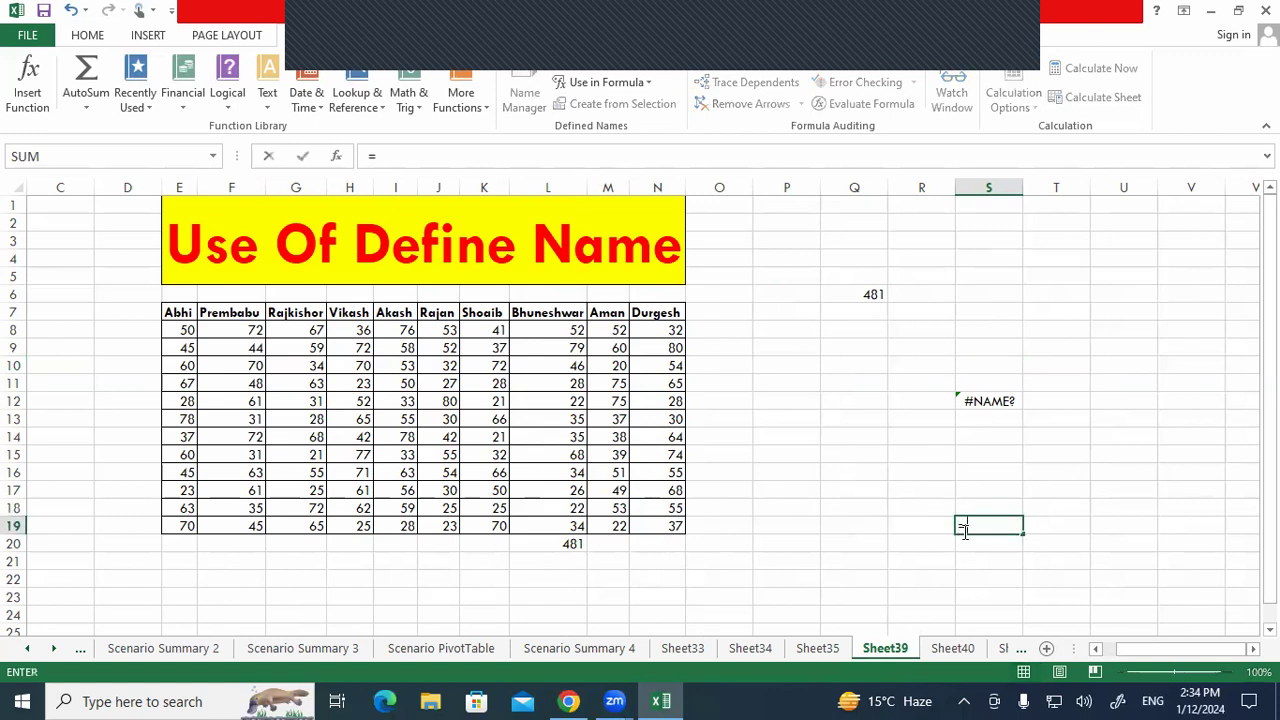
pyautogui.write('max(')
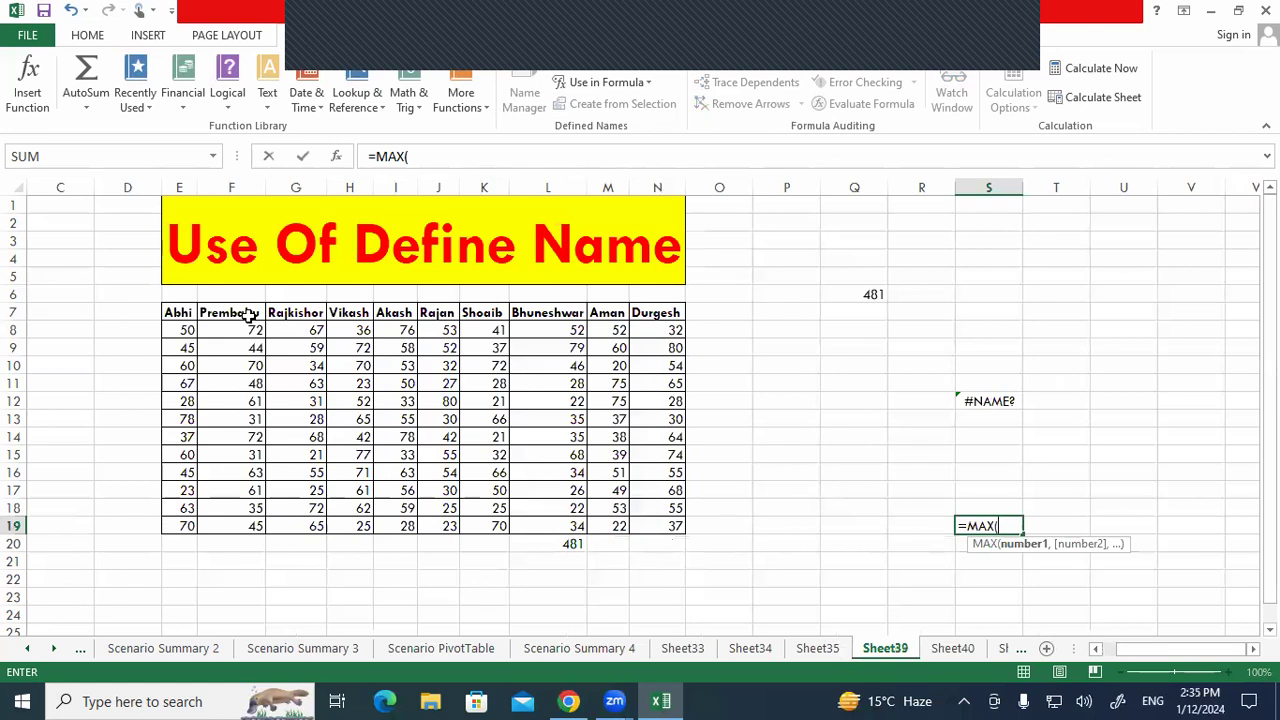
pyautogui.write('pe')
pyautogui.press('BackSpace')
pyautogui.write('re')
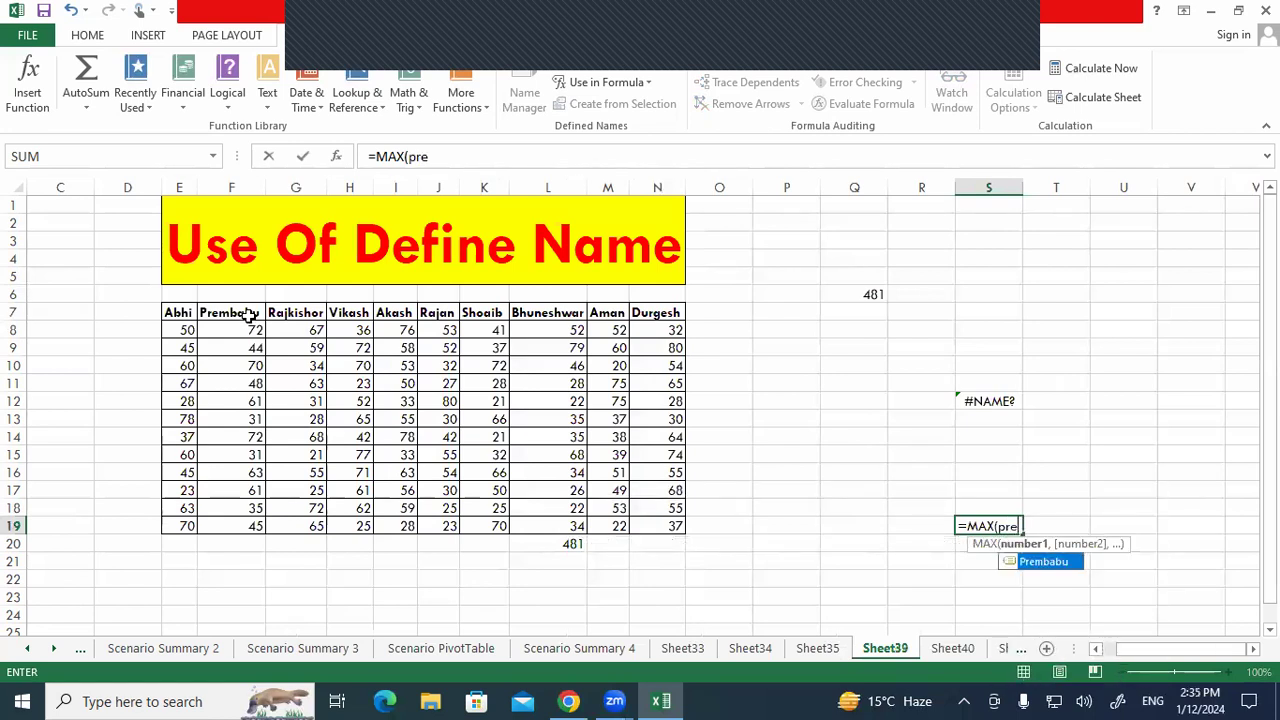
pyautogui.press('Return')
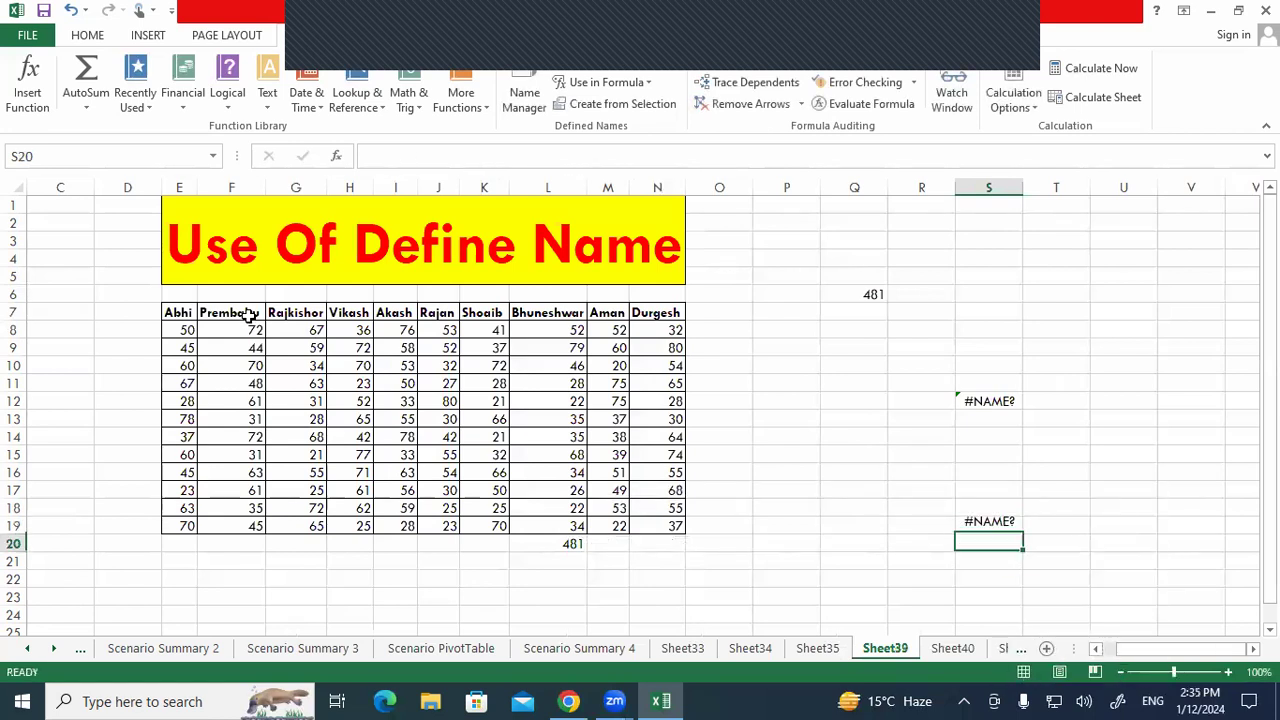
# Correct the MAX formula in S19 to use the full defined name of column F, and compare it with cell F8.
pyautogui.doubleClick(988, 523)
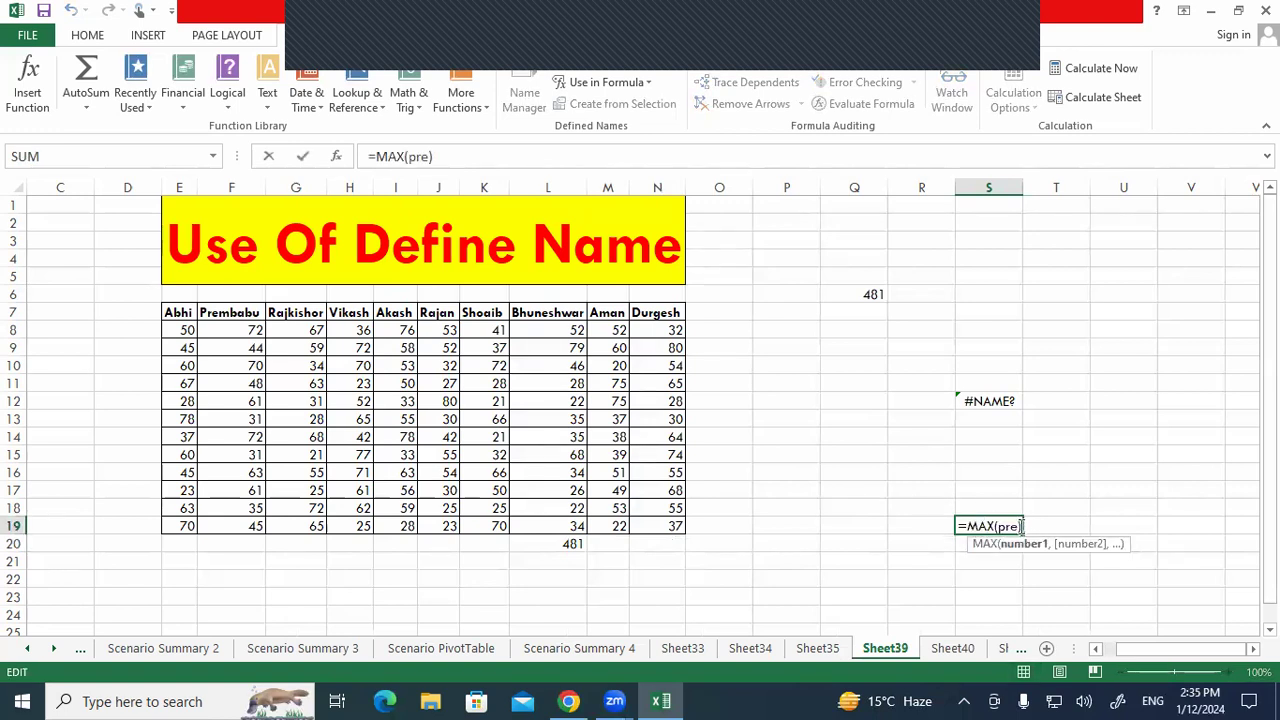
pyautogui.write('m')
pyautogui.press('Tab')
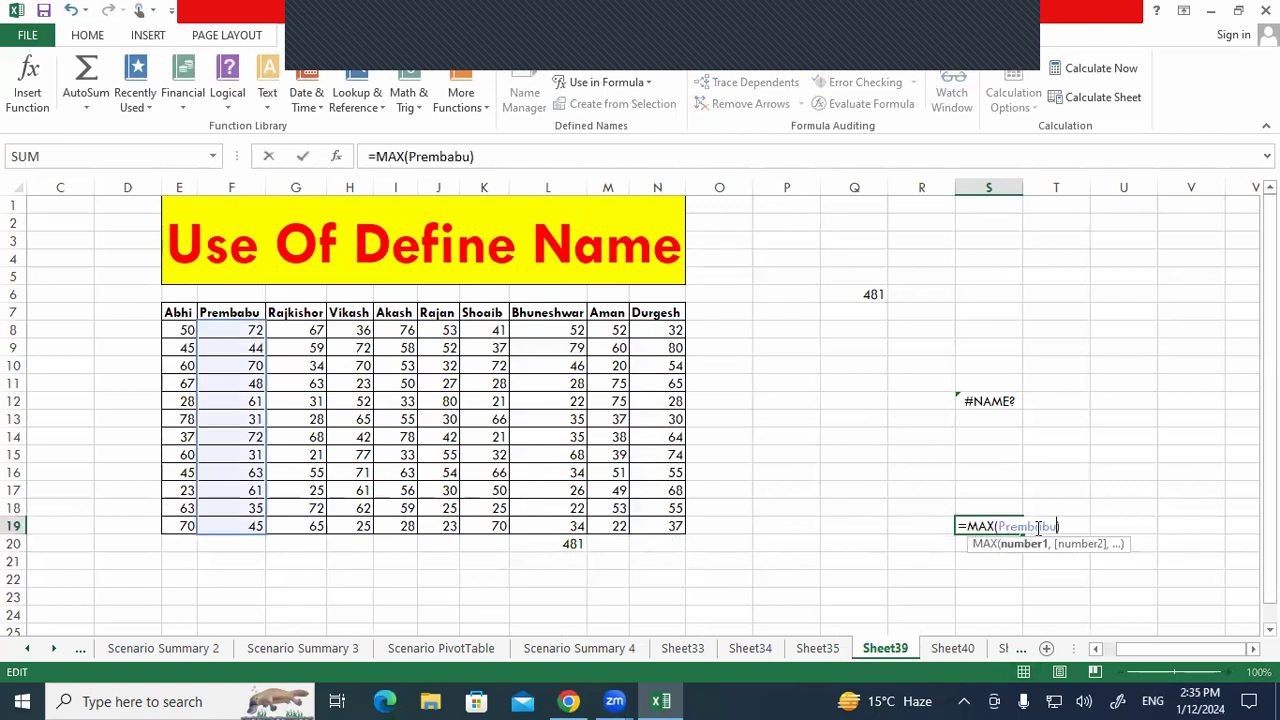
pyautogui.press('Return')
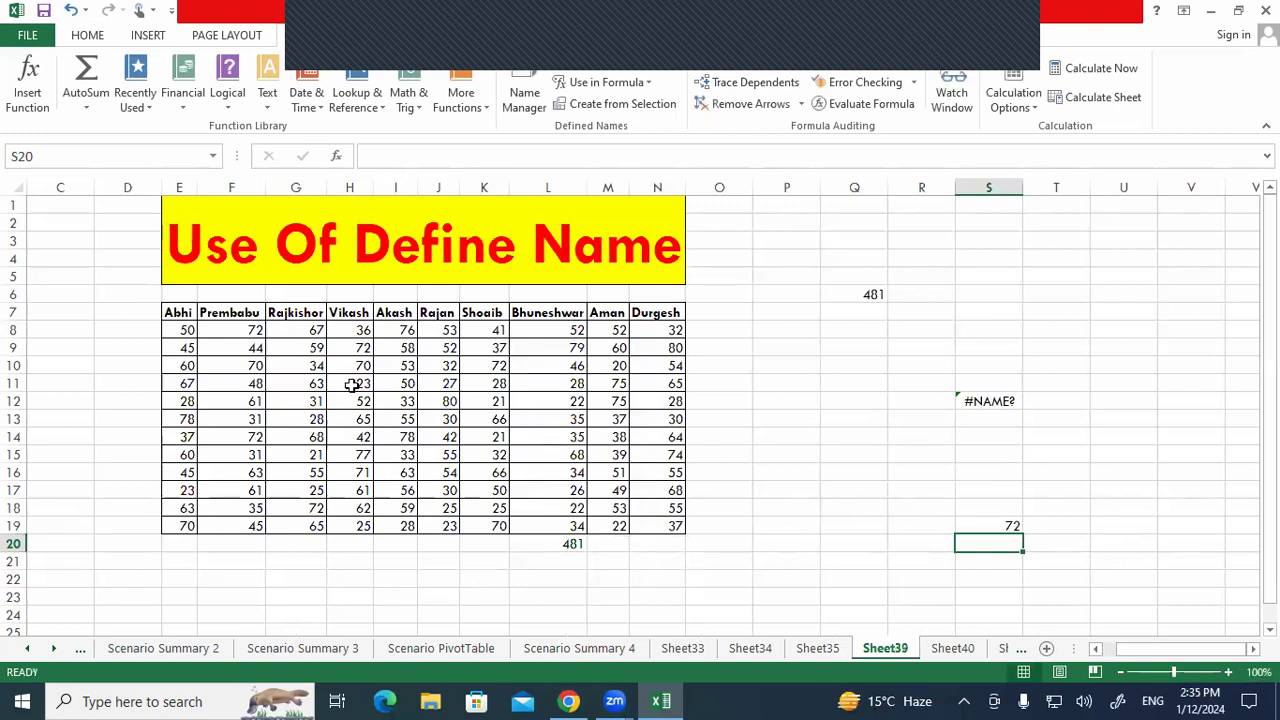
pyautogui.click(228, 331)
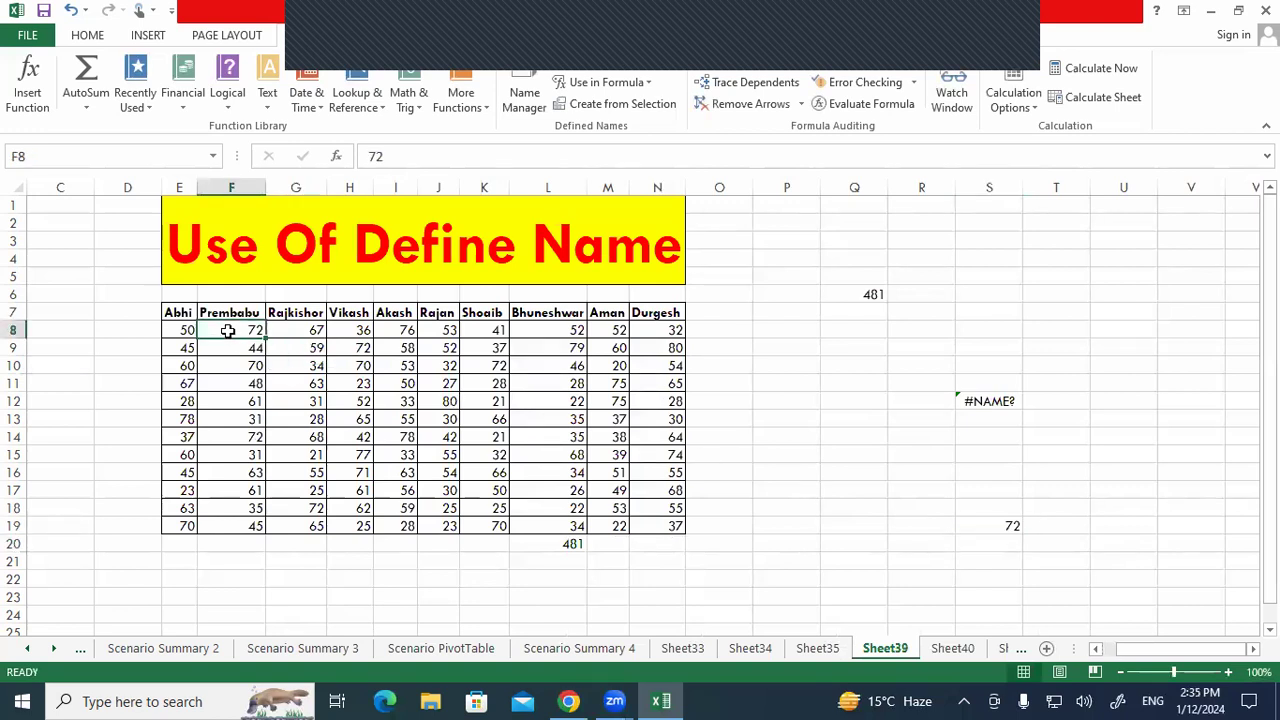
pyautogui.click(1148, 419)
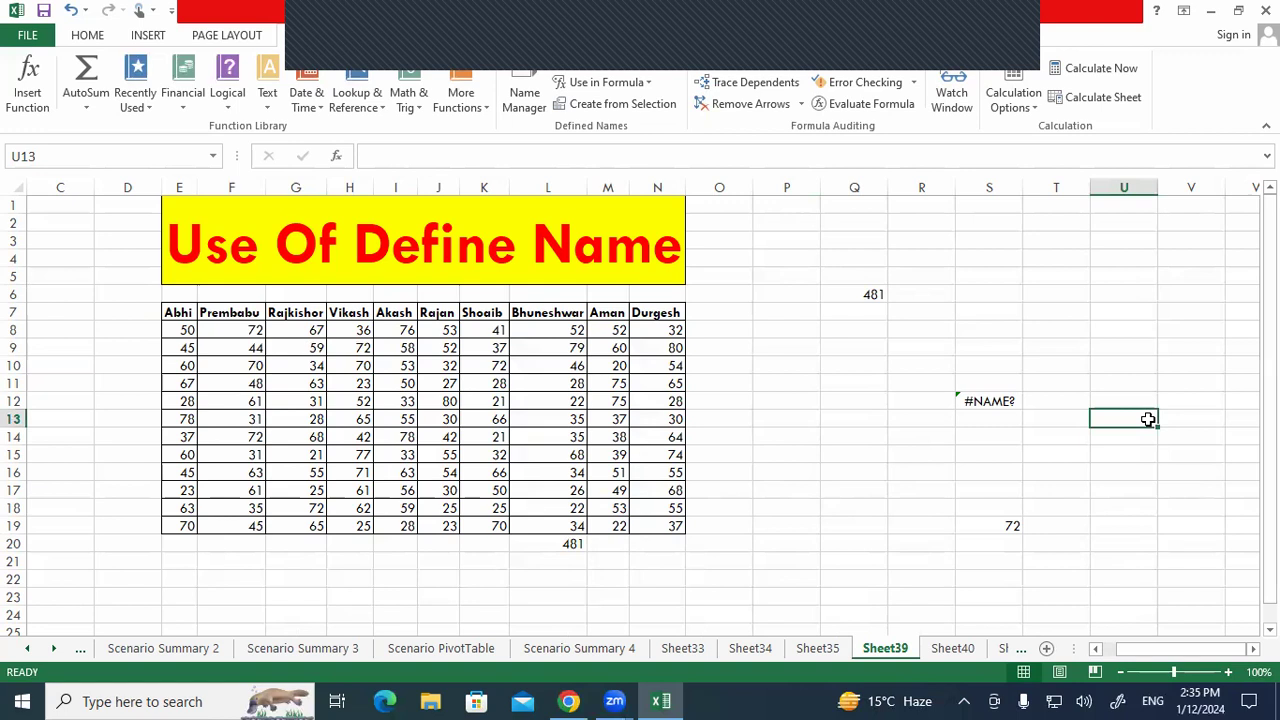
# Enter in U13 a MIN formula using the defined name of column H, and compare it with that column's values.
pyautogui.write('=')
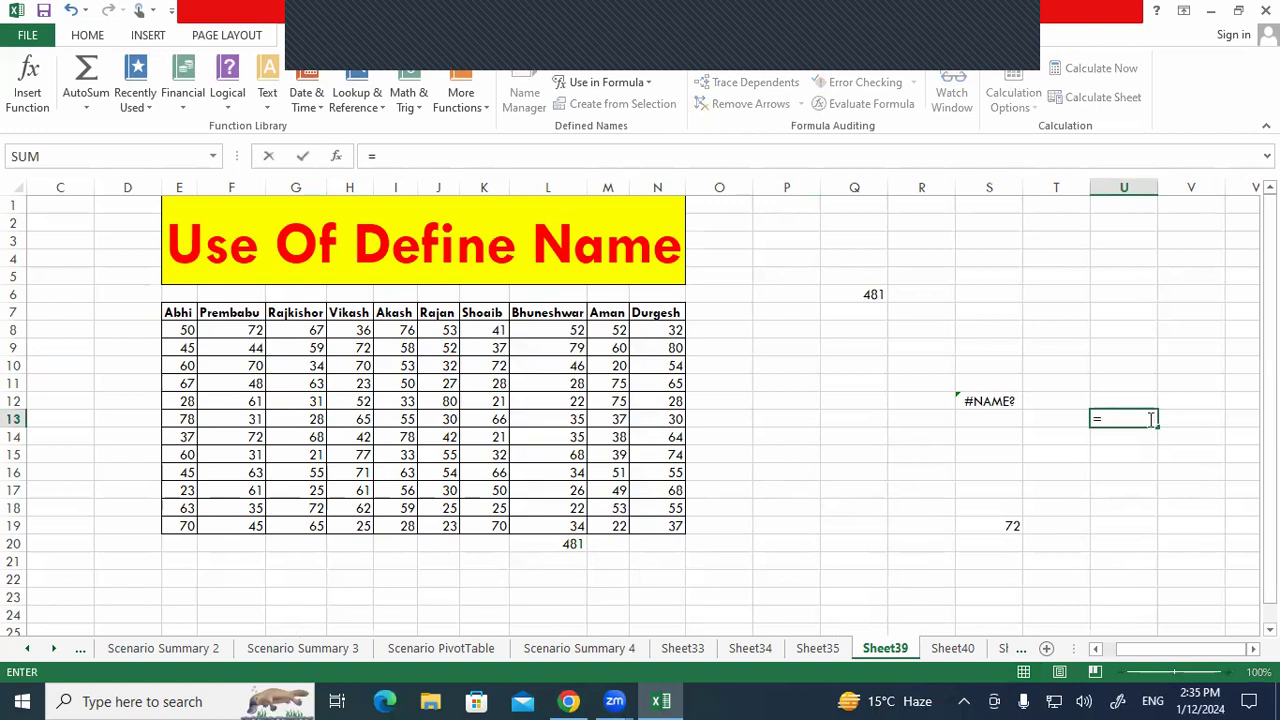
pyautogui.write('min')
pyautogui.press('Tab')
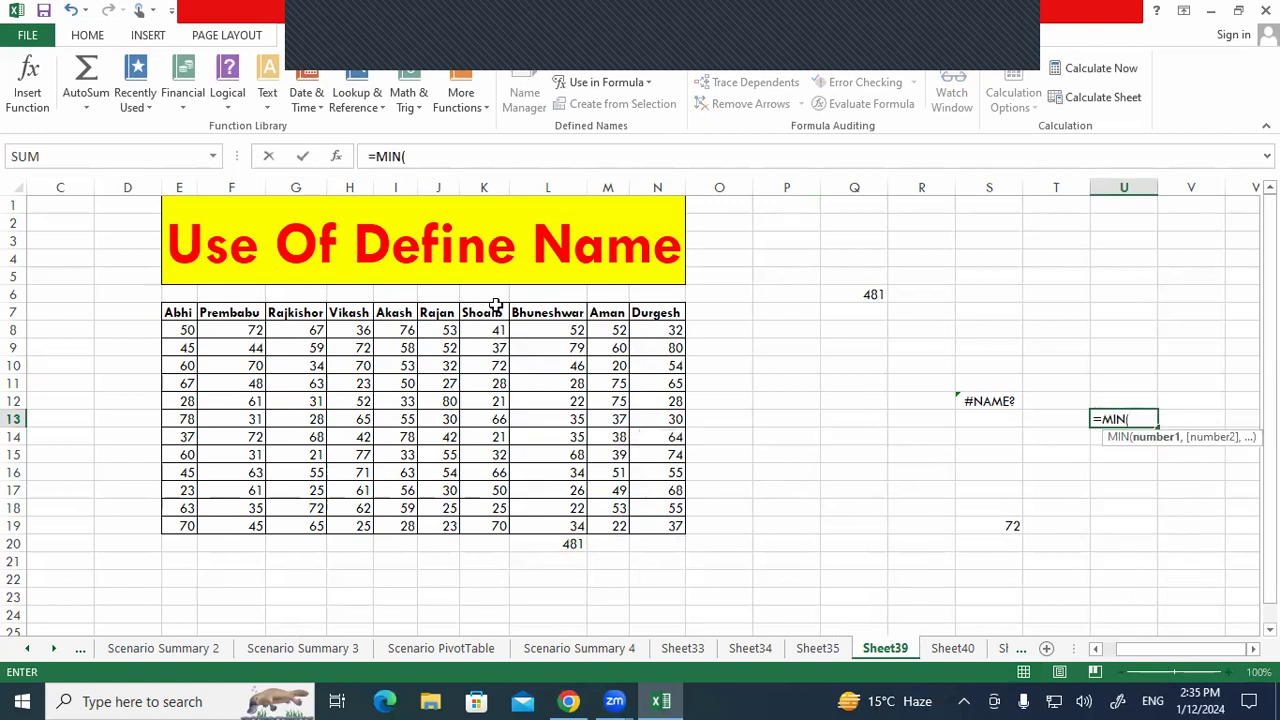
pyautogui.write('Vikash')
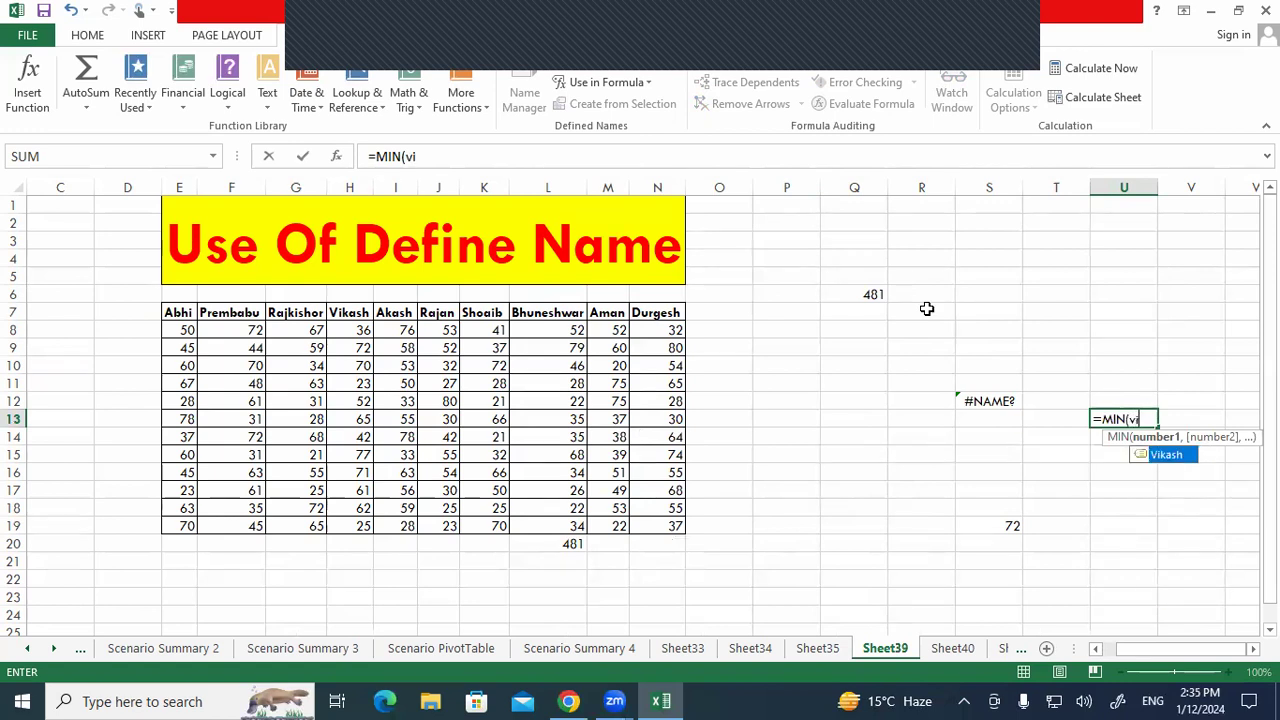
pyautogui.press('Return')
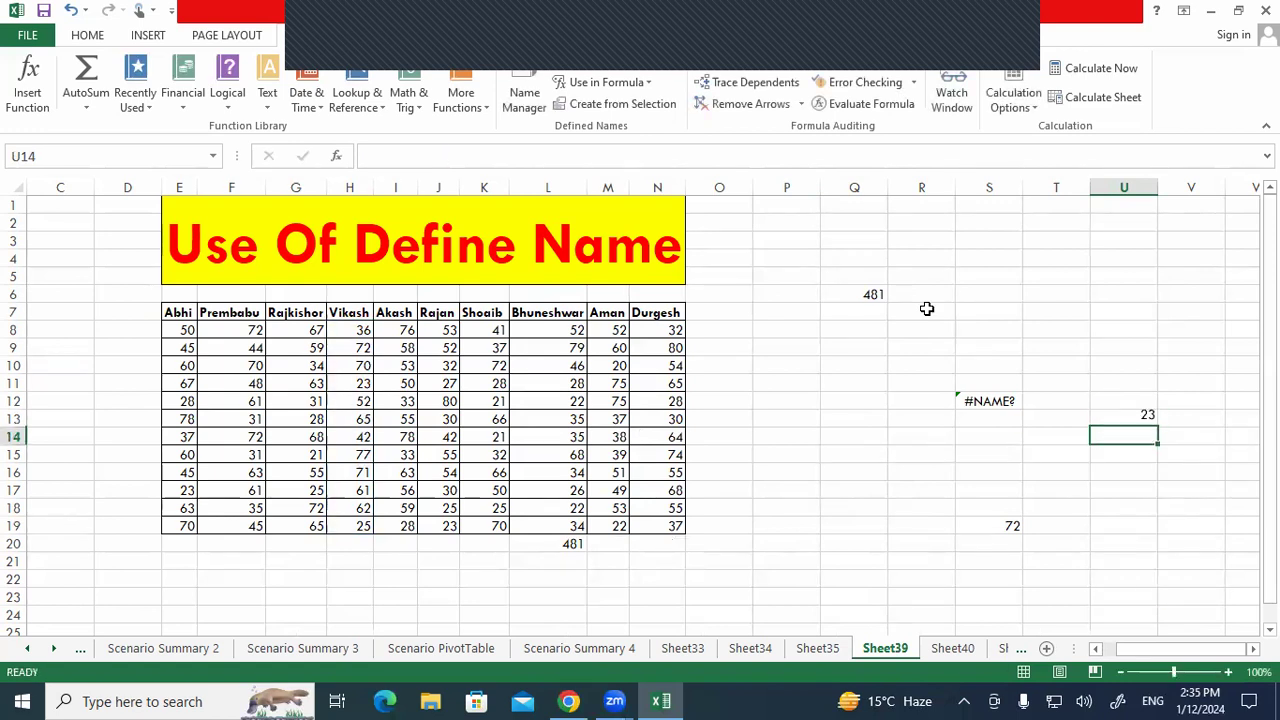
pyautogui.click(1150, 420)
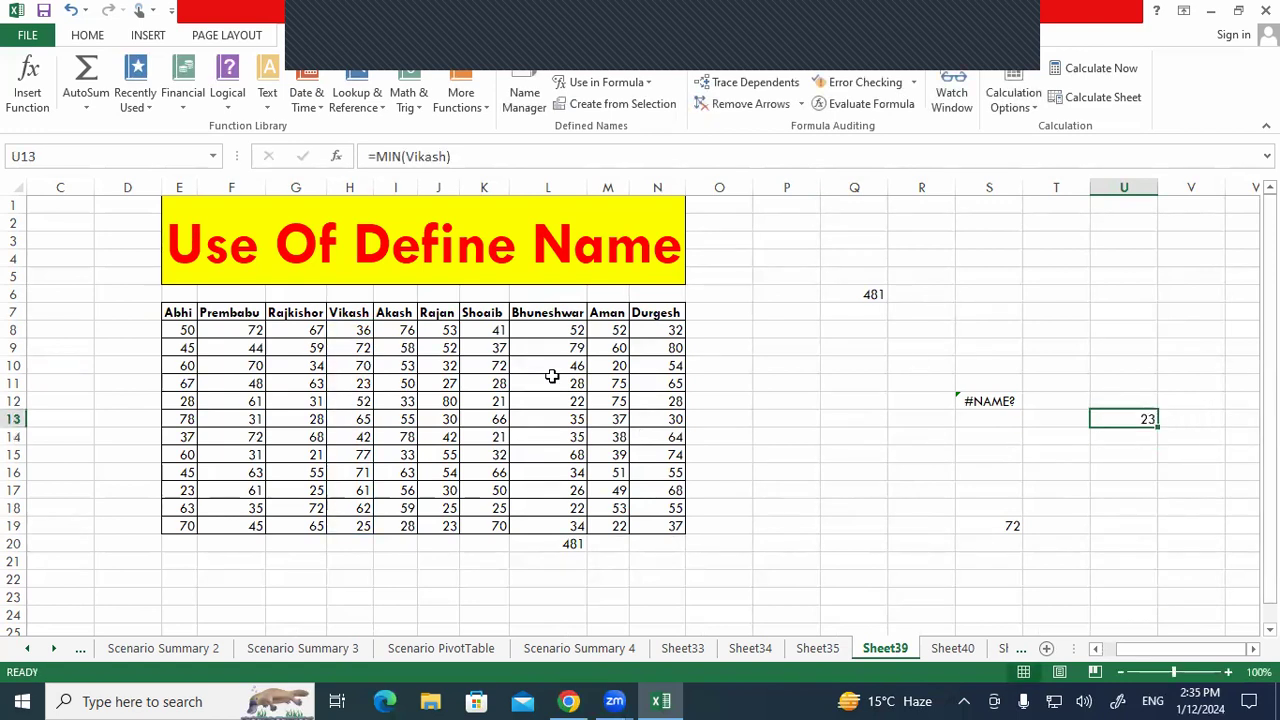
pyautogui.moveTo(357, 509); pyautogui.dragTo(357, 510)
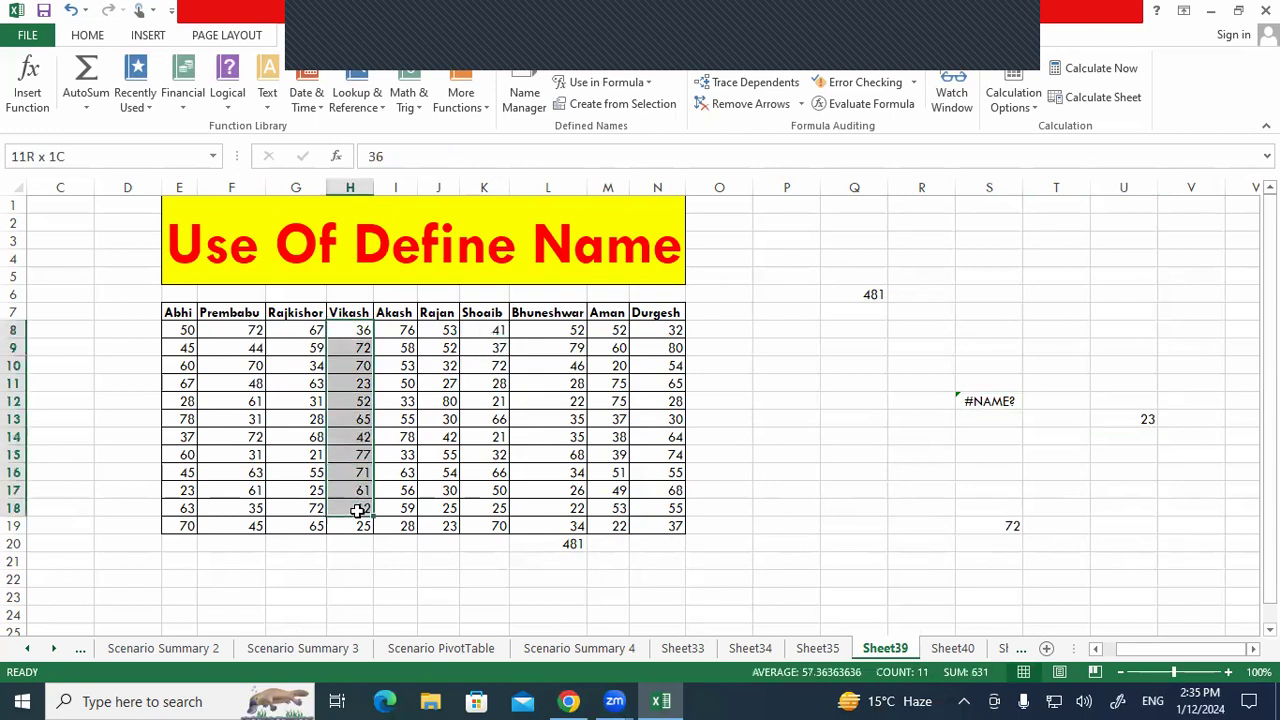
# Enter in P23 an AVERAGE formula using the defined name of column H.
pyautogui.click(781, 592)
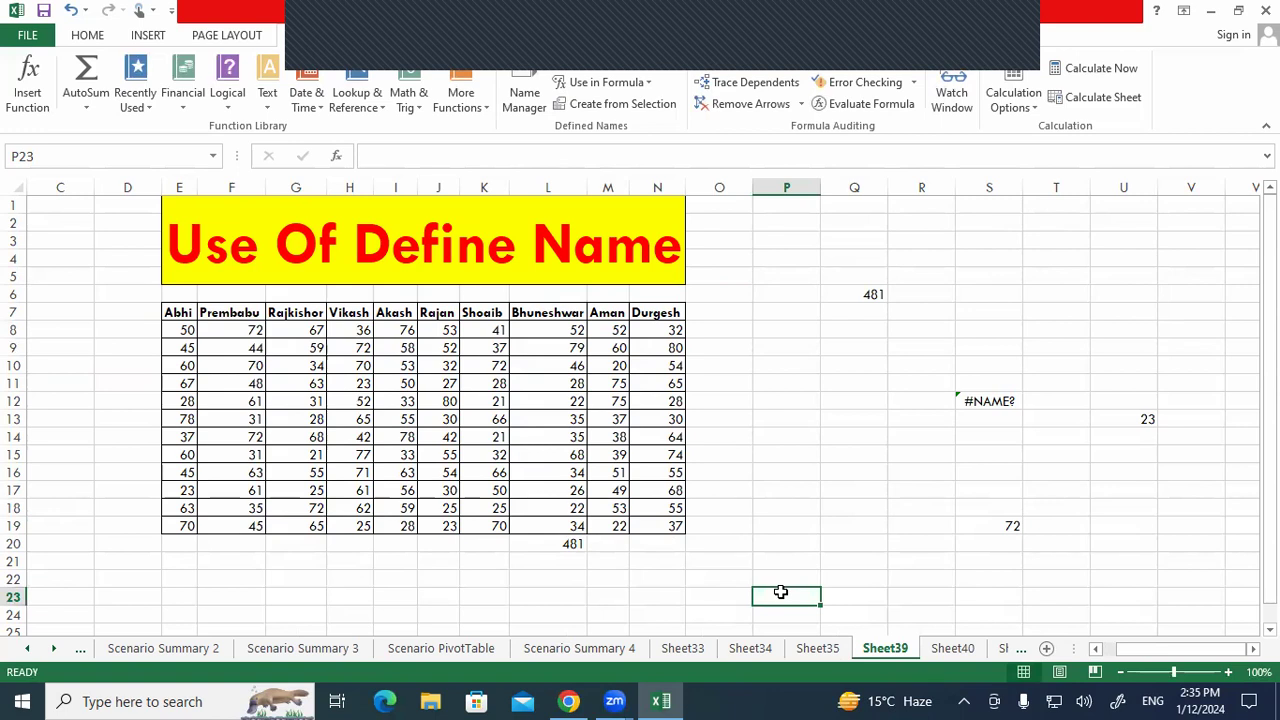
pyautogui.write('=aver')
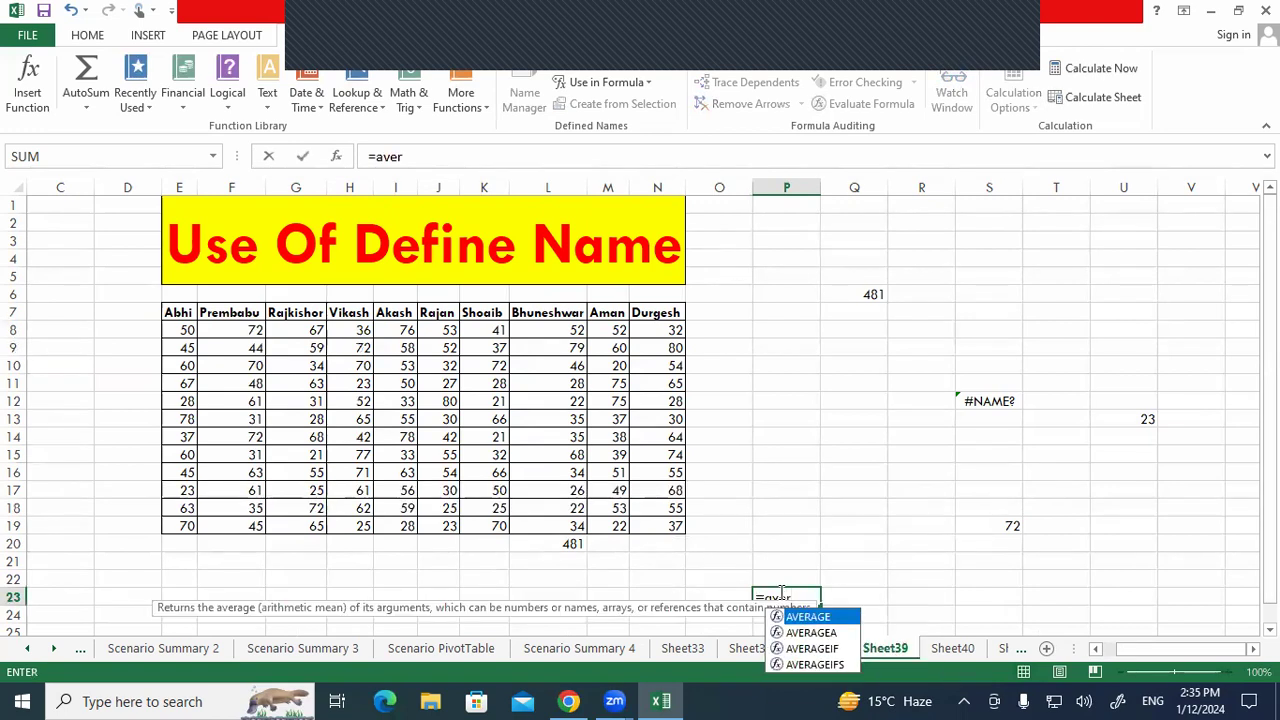
pyautogui.press('Tab')
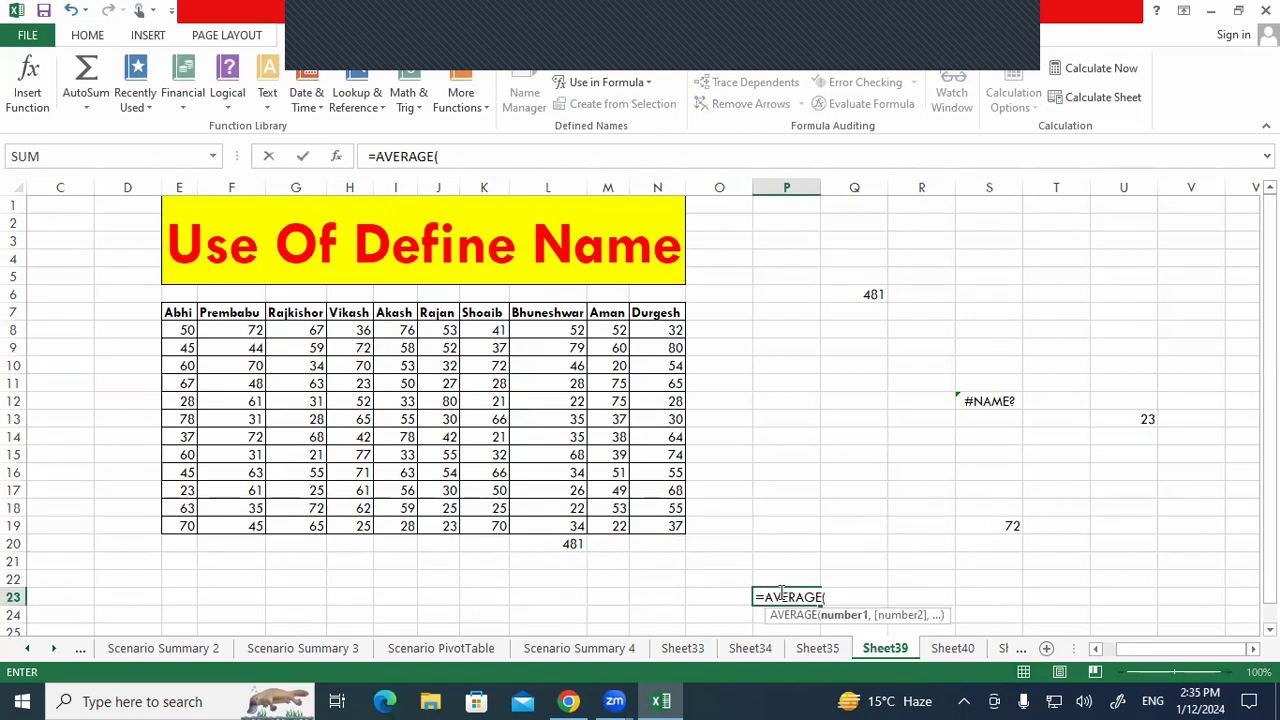
pyautogui.write('vik')
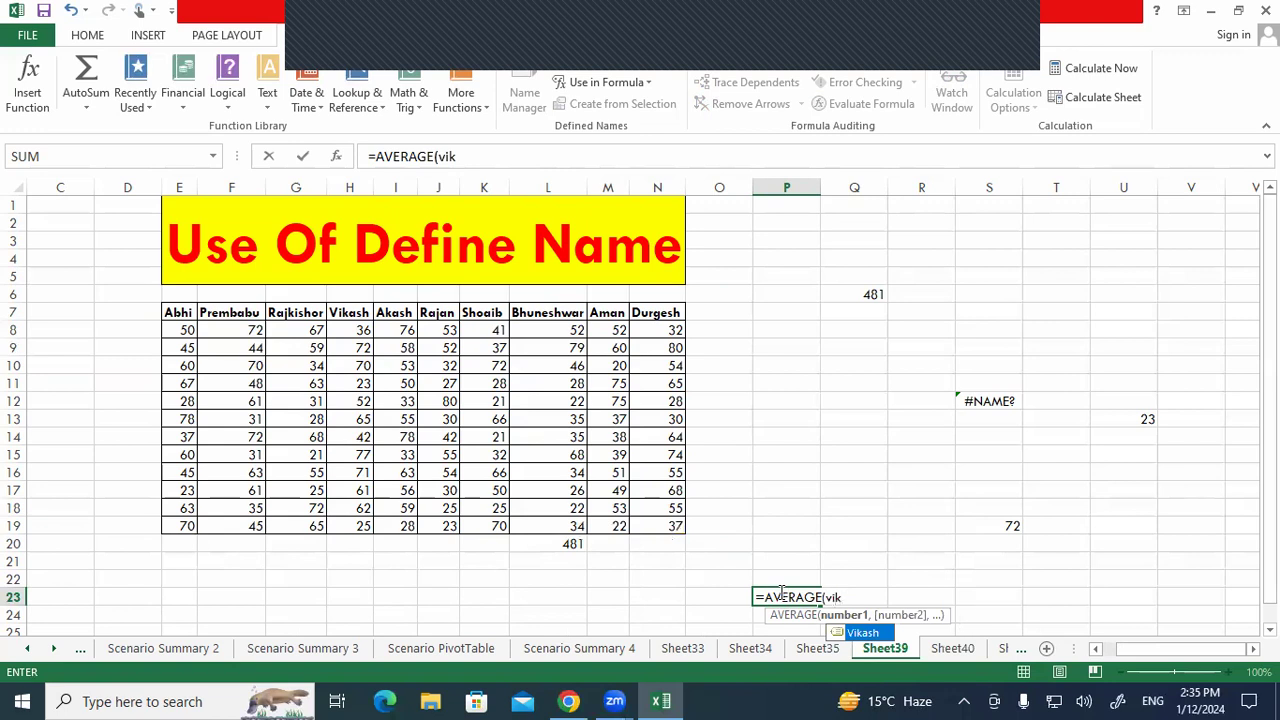
pyautogui.press('Tab')
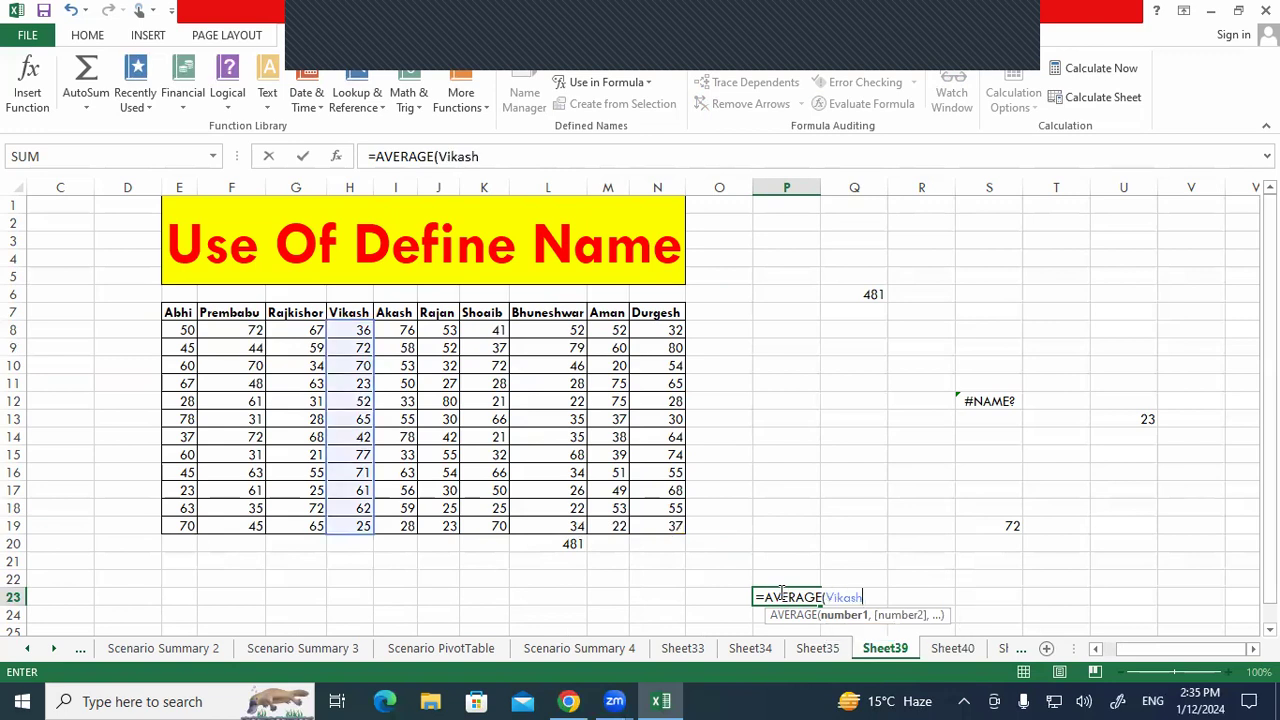
pyautogui.press('Return')
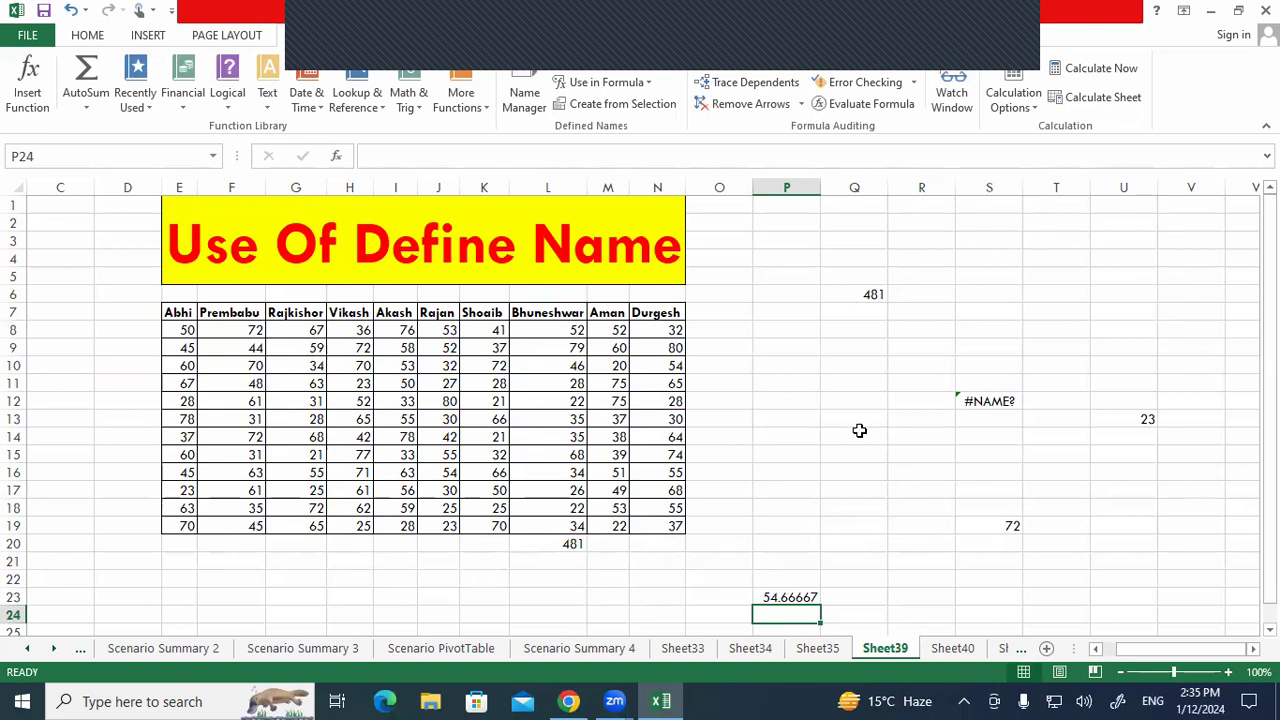
# Enter in Q17 a MAX formula using the defined name of column E.
pyautogui.click(879, 490)
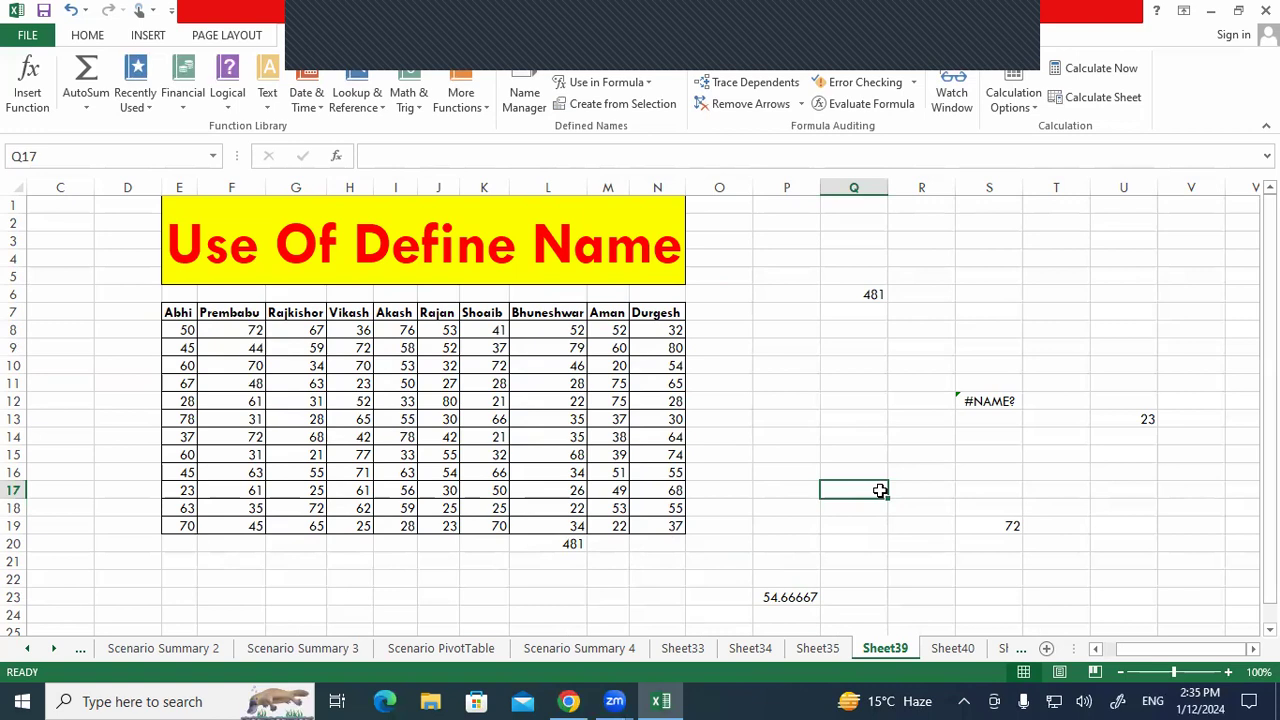
pyautogui.write('=max')
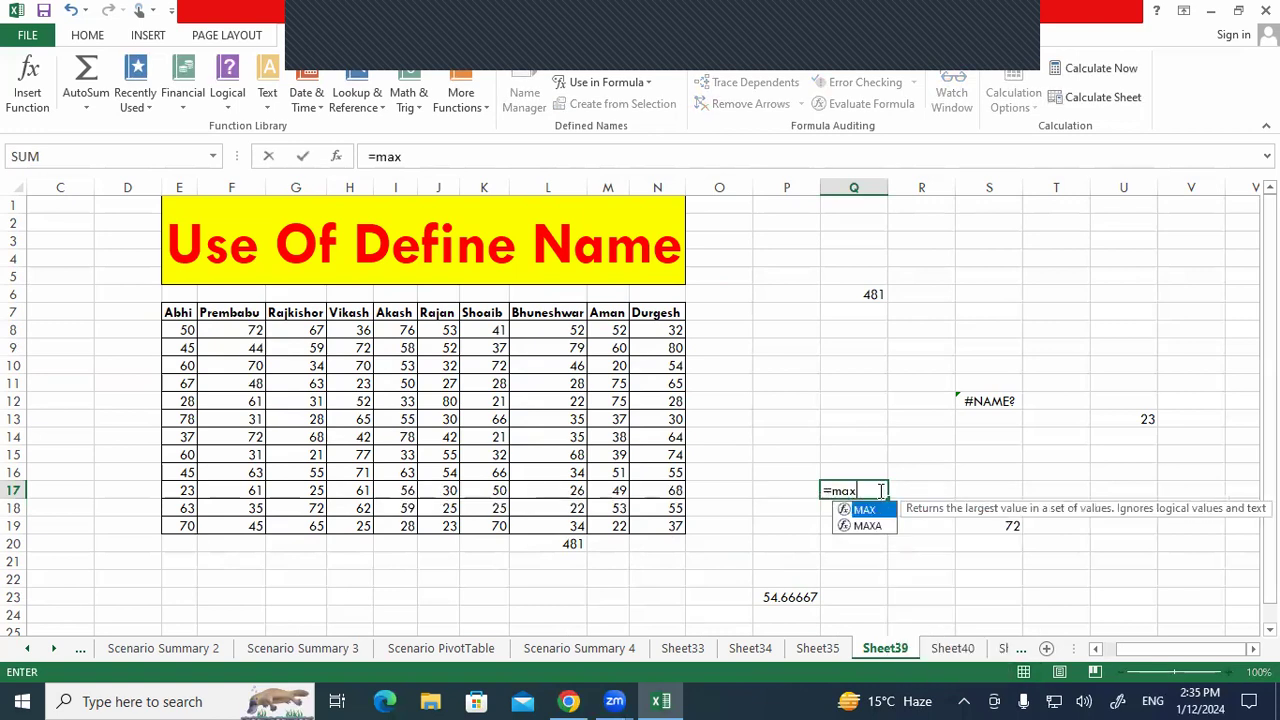
pyautogui.press('Tab')
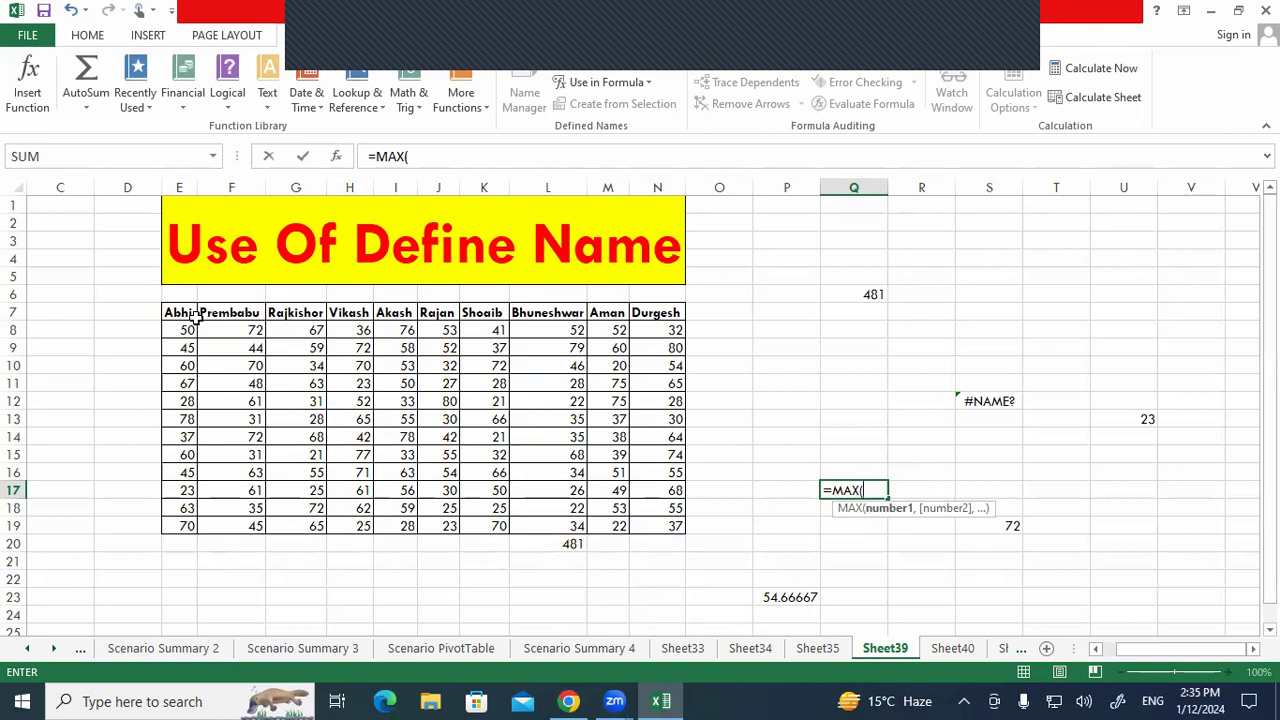
pyautogui.write('abhi')
pyautogui.press('Return')
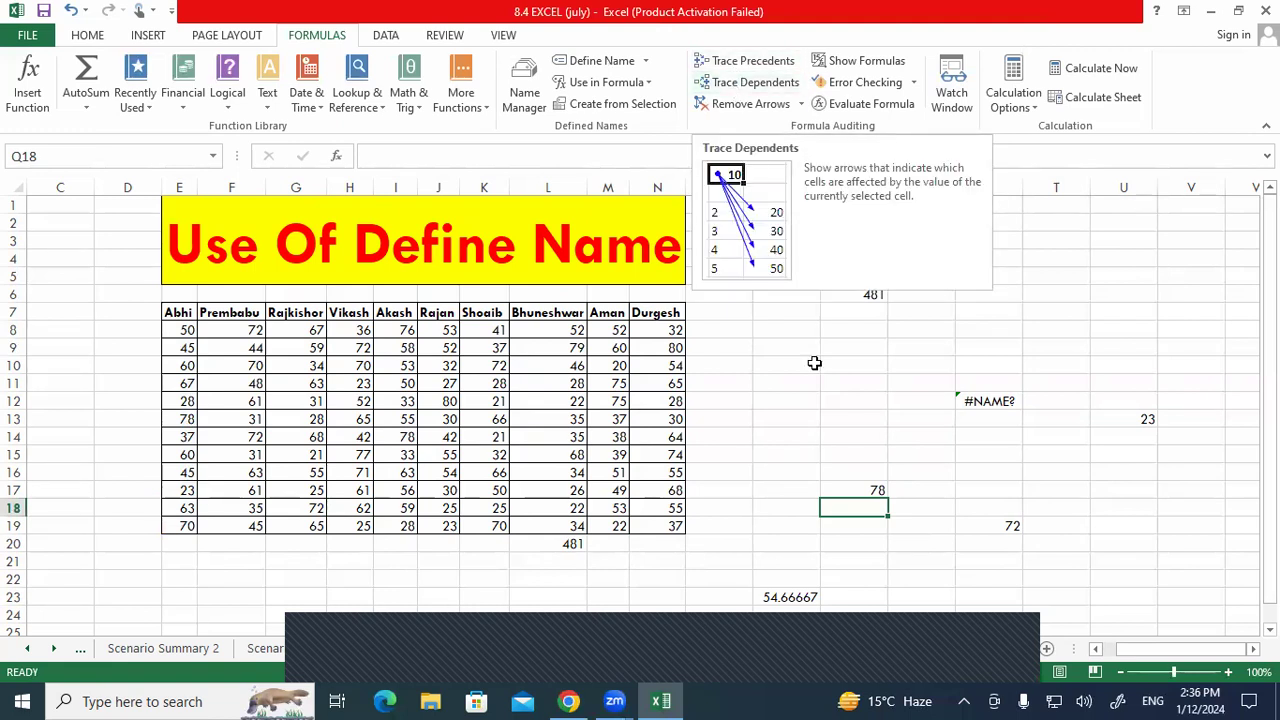
# Trace the precedents of the formulas in Q17, U13, Q6, S19 and P23, and remove all the tracer arrows.
pyautogui.click(862, 493)
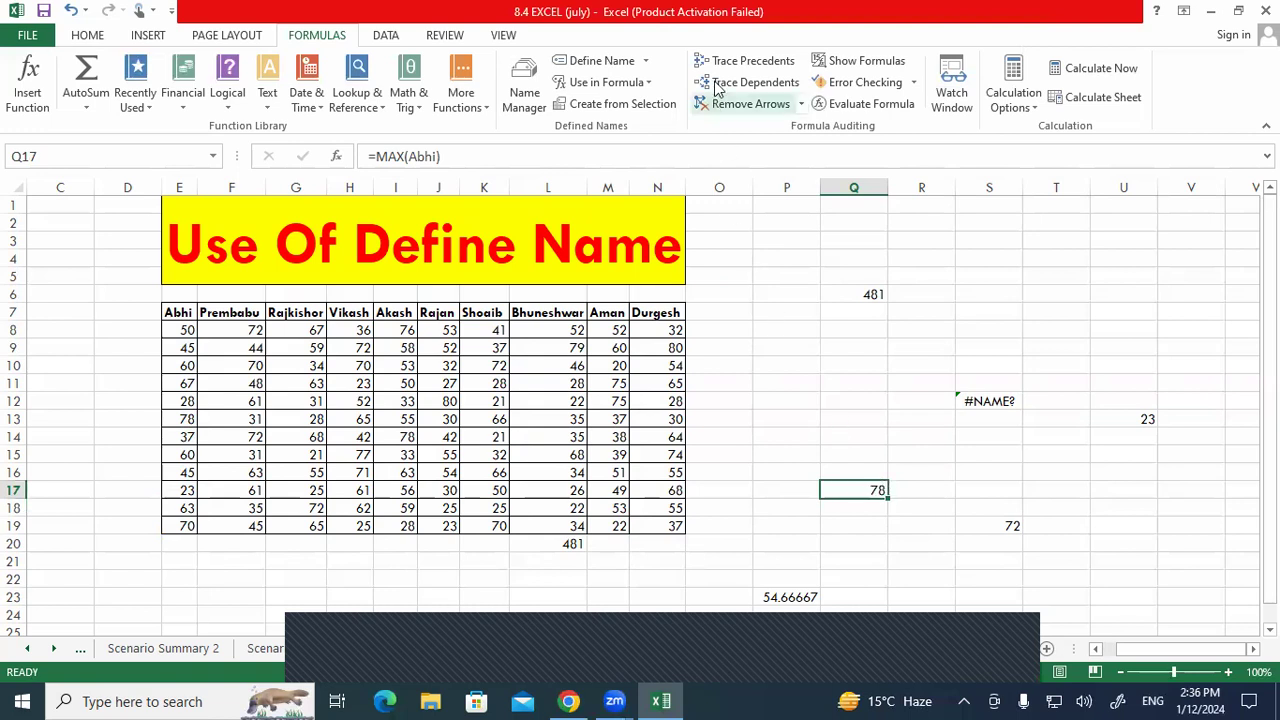
pyautogui.click(740, 61)
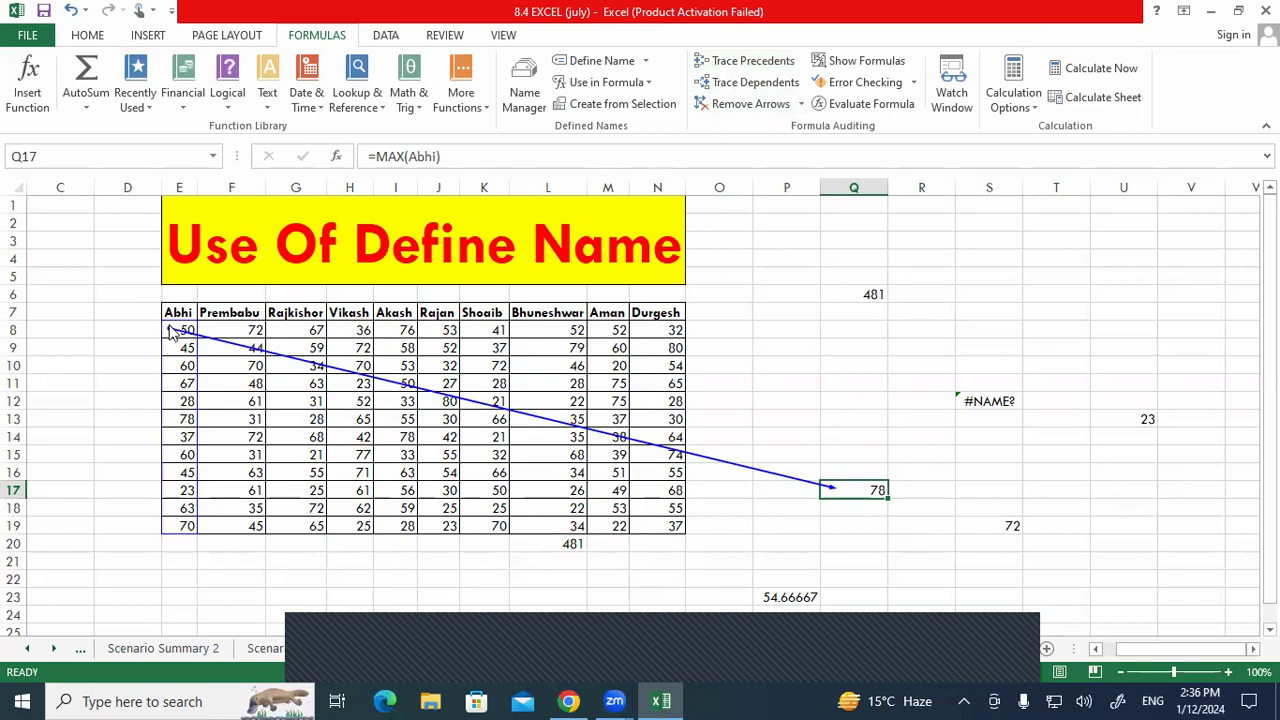
pyautogui.click(1146, 422)
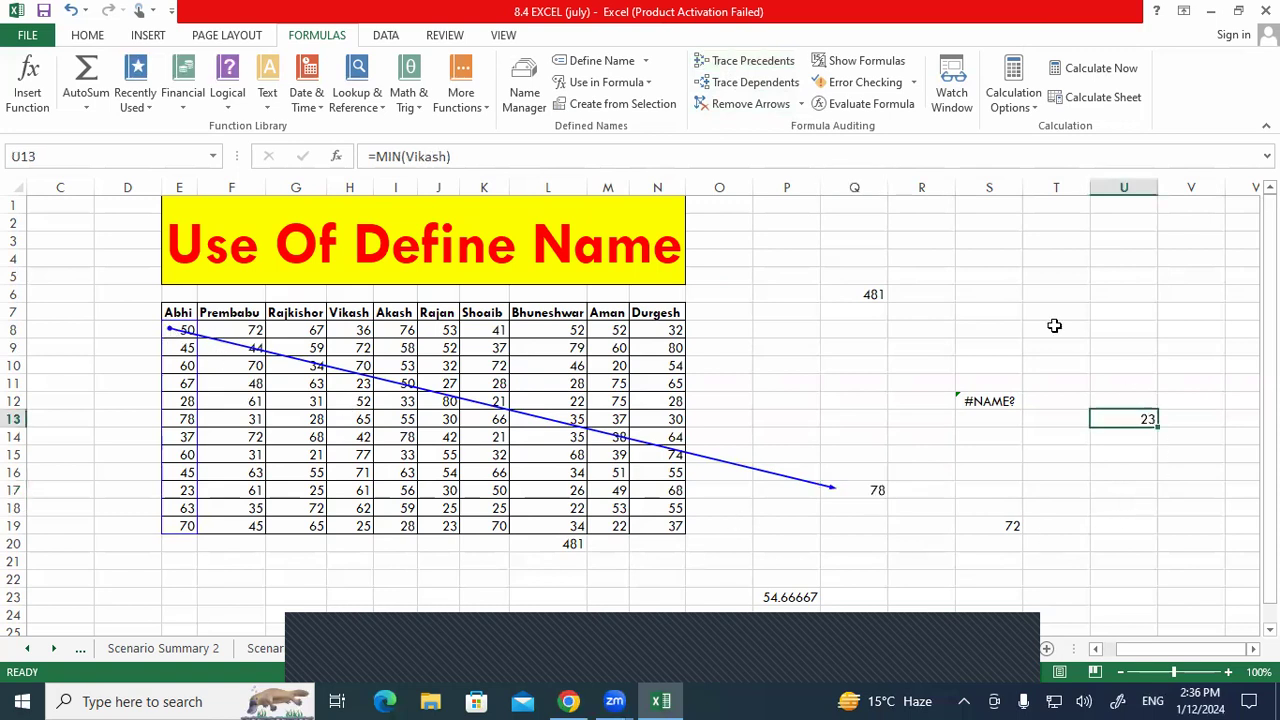
pyautogui.click(766, 64)
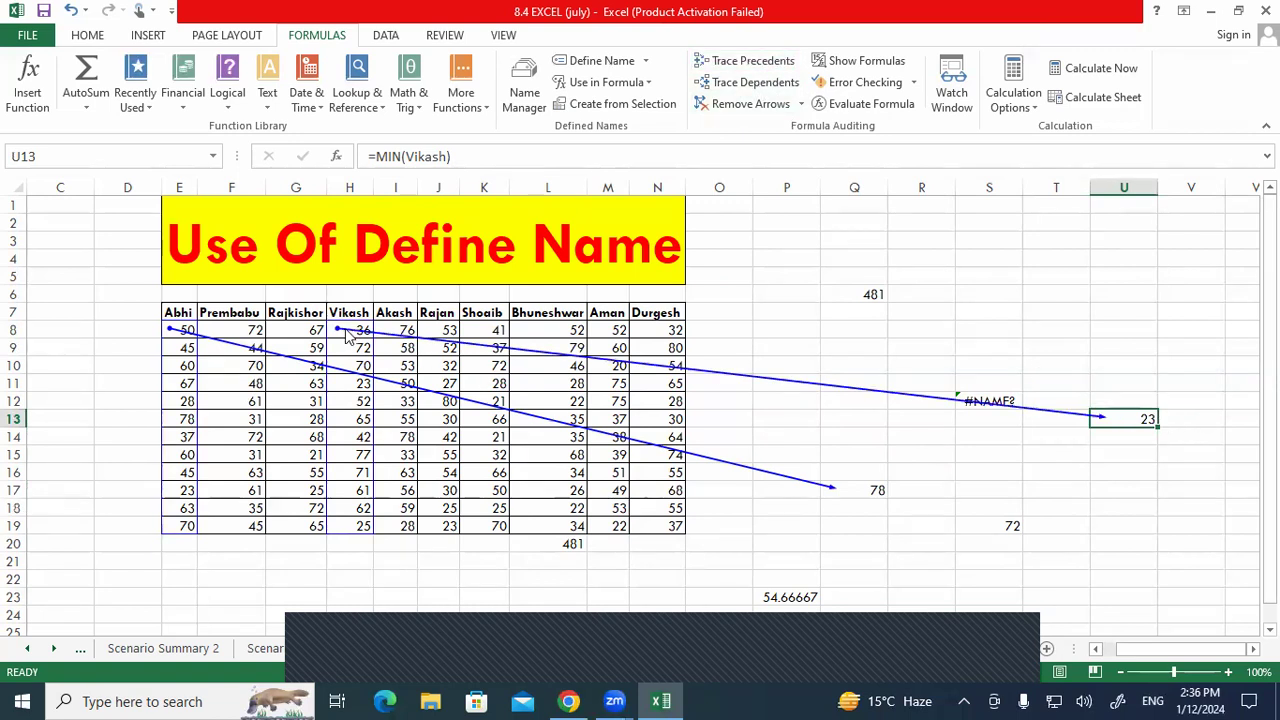
pyautogui.click(866, 295)
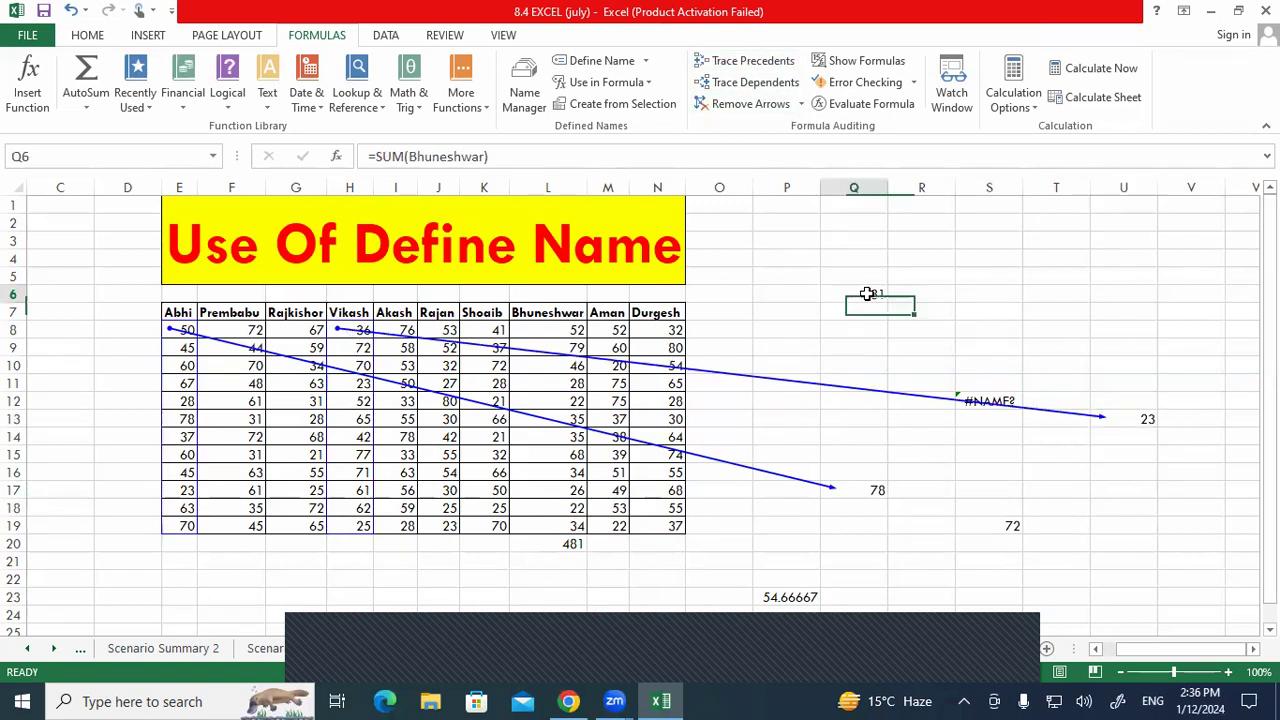
pyautogui.click(750, 61)
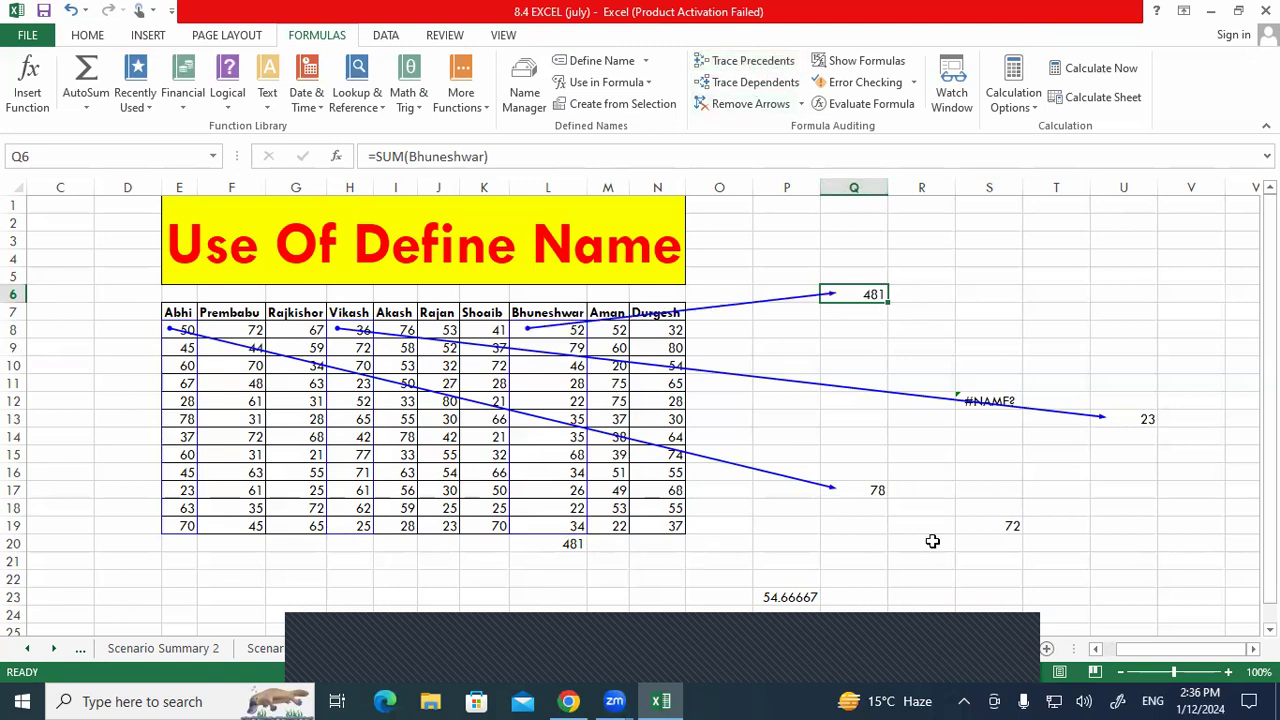
pyautogui.click(980, 526)
pyautogui.click(750, 61)
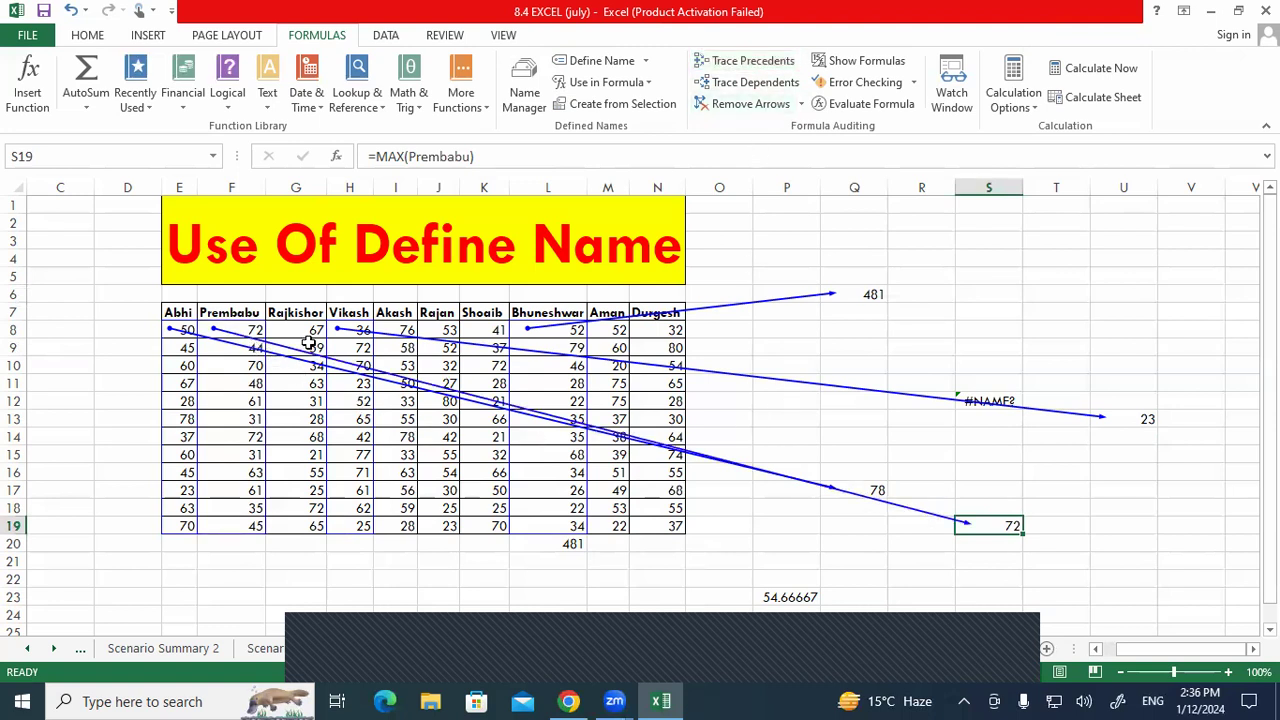
pyautogui.click(786, 595)
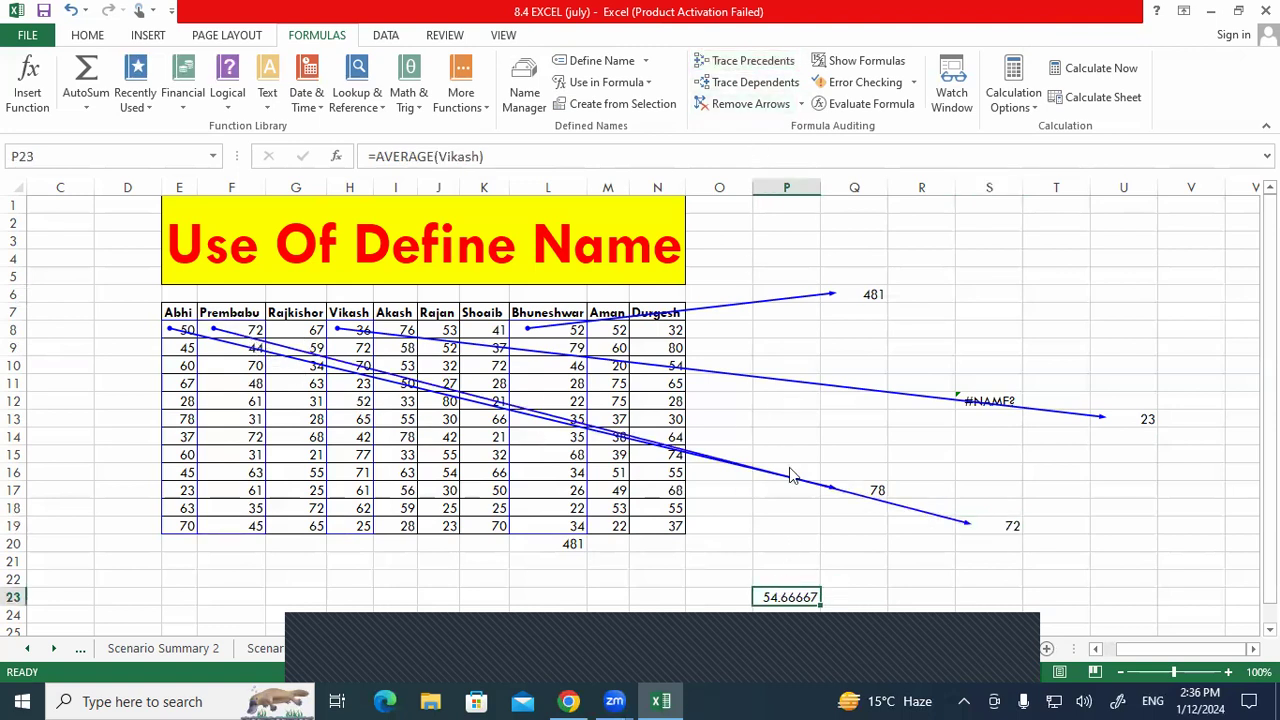
pyautogui.click(750, 61)
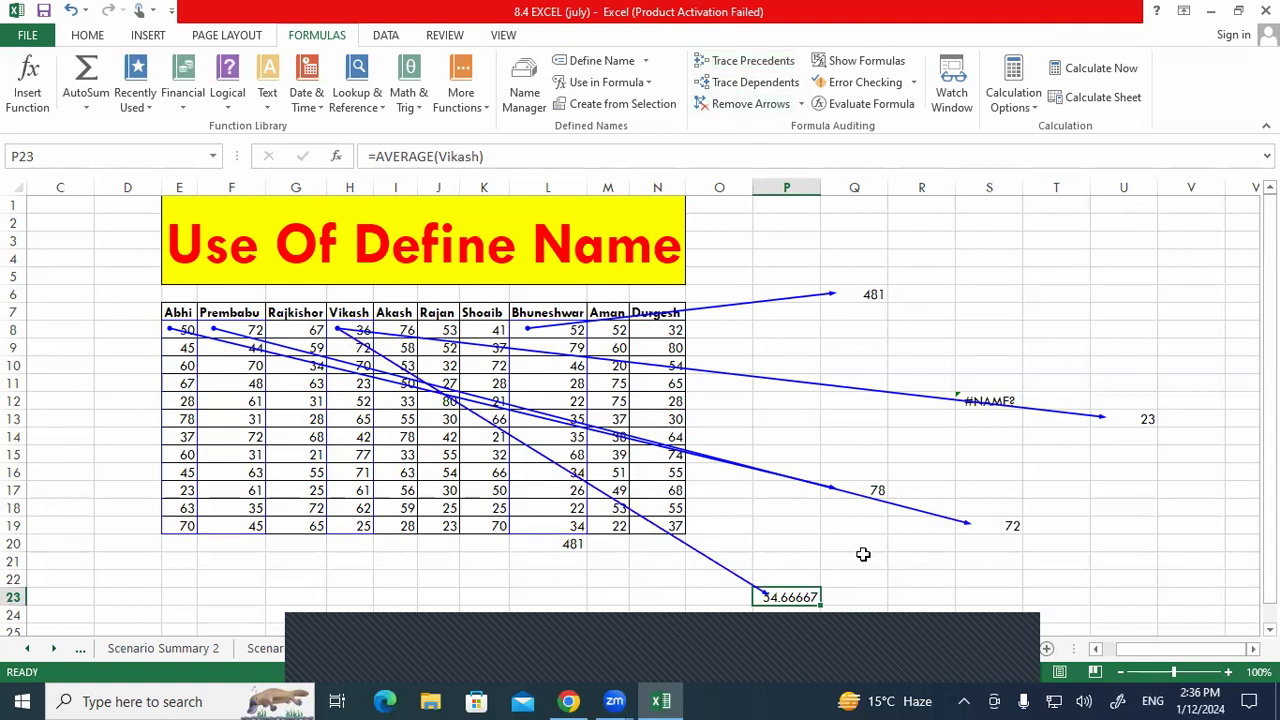
pyautogui.click(745, 104)
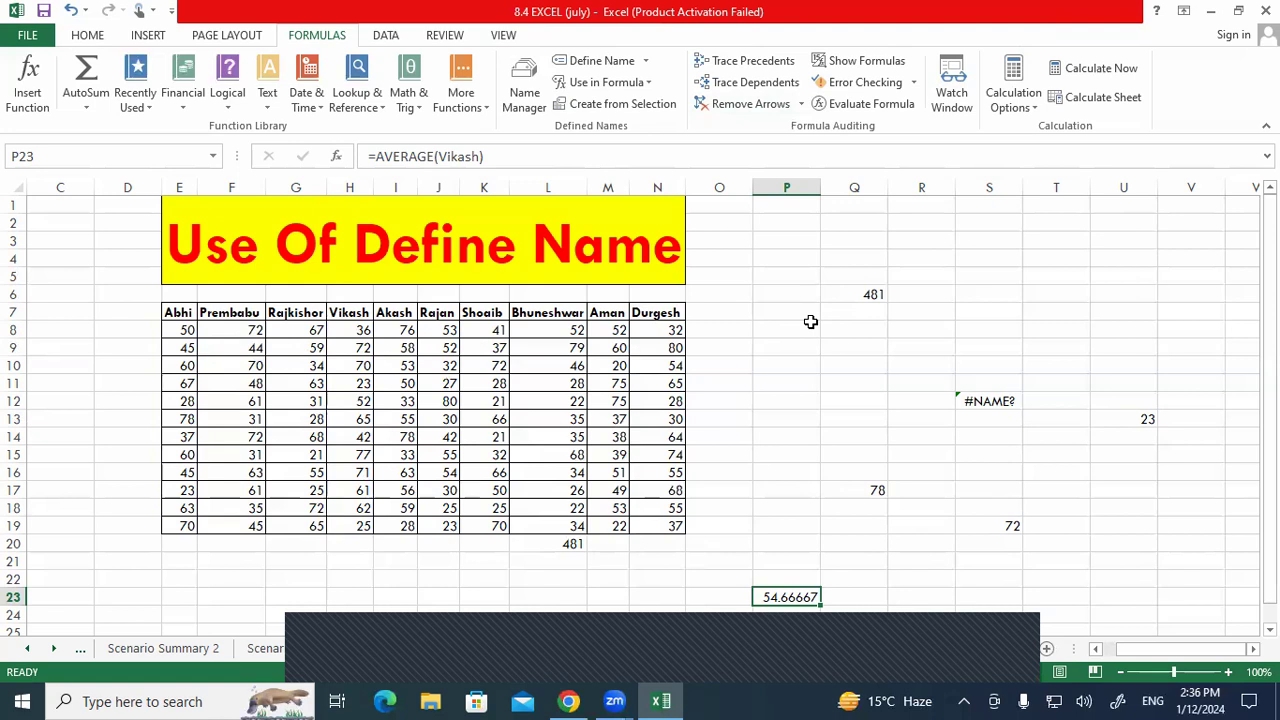
# Switch to the Student Marksheet worksheet through the list of all sheets.
pyautogui.rightClick(75, 655)
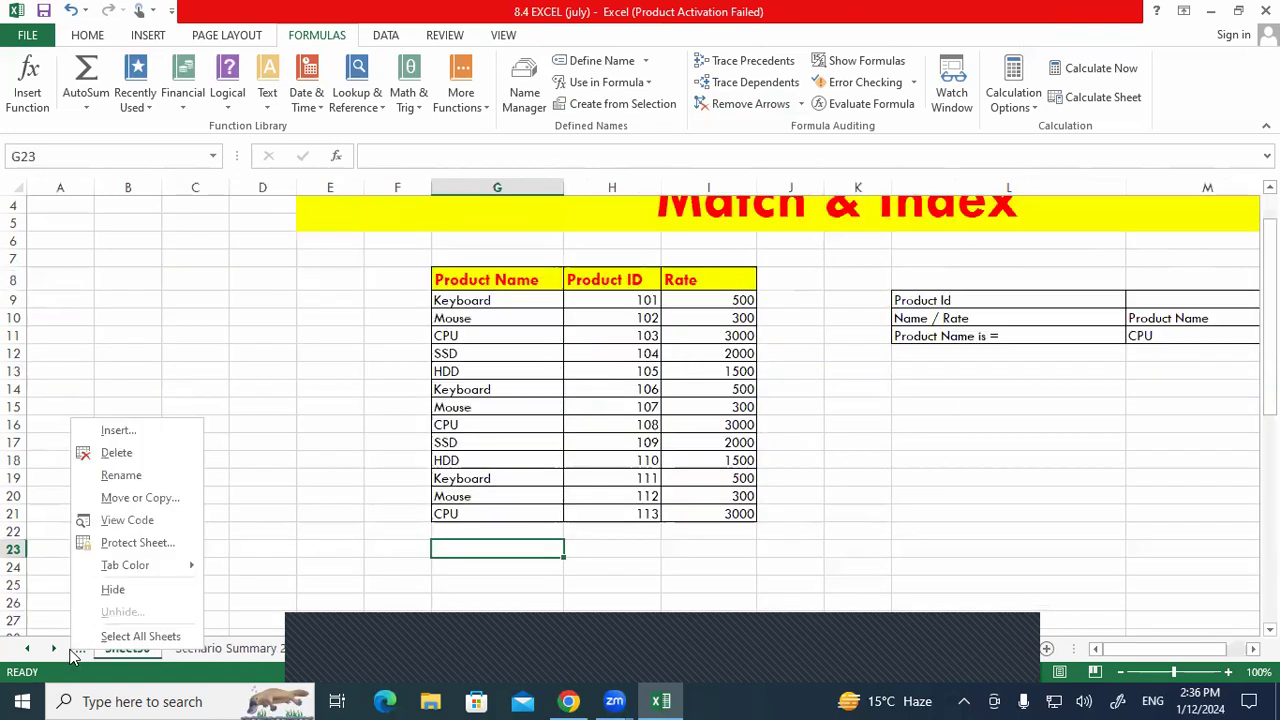
pyautogui.rightClick(42, 662)
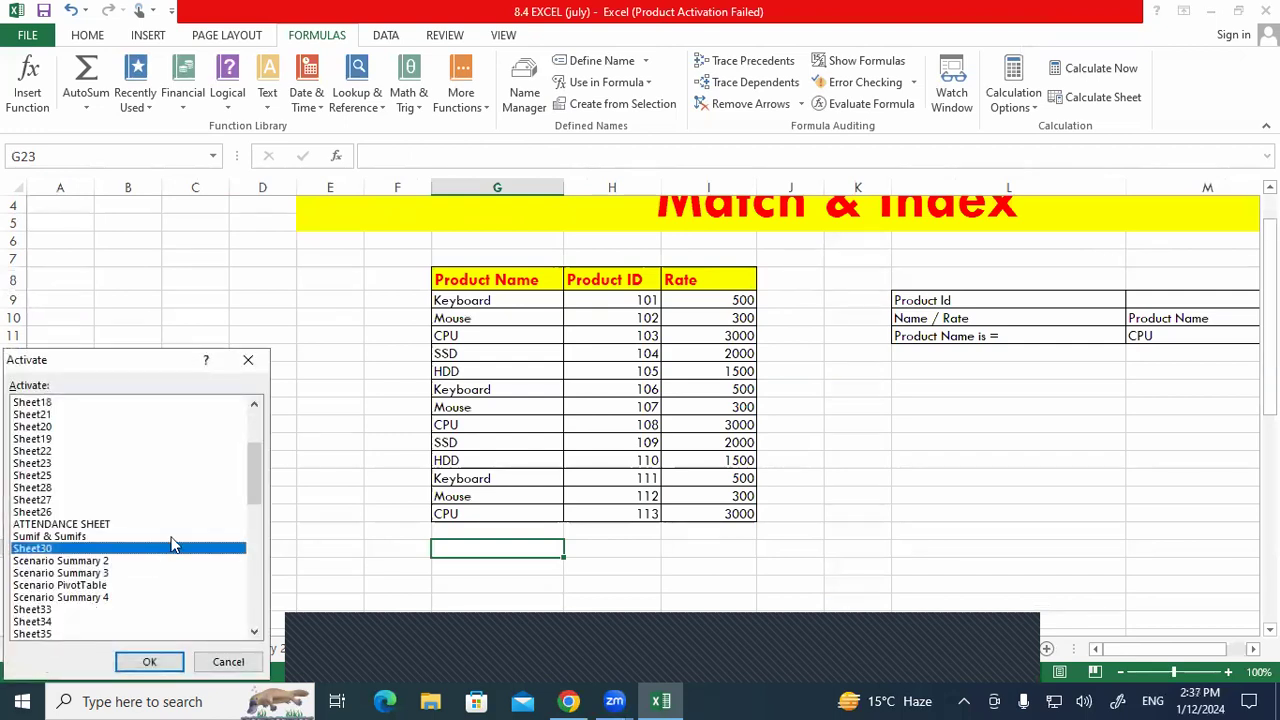
pyautogui.scroll(4, 259, 469)
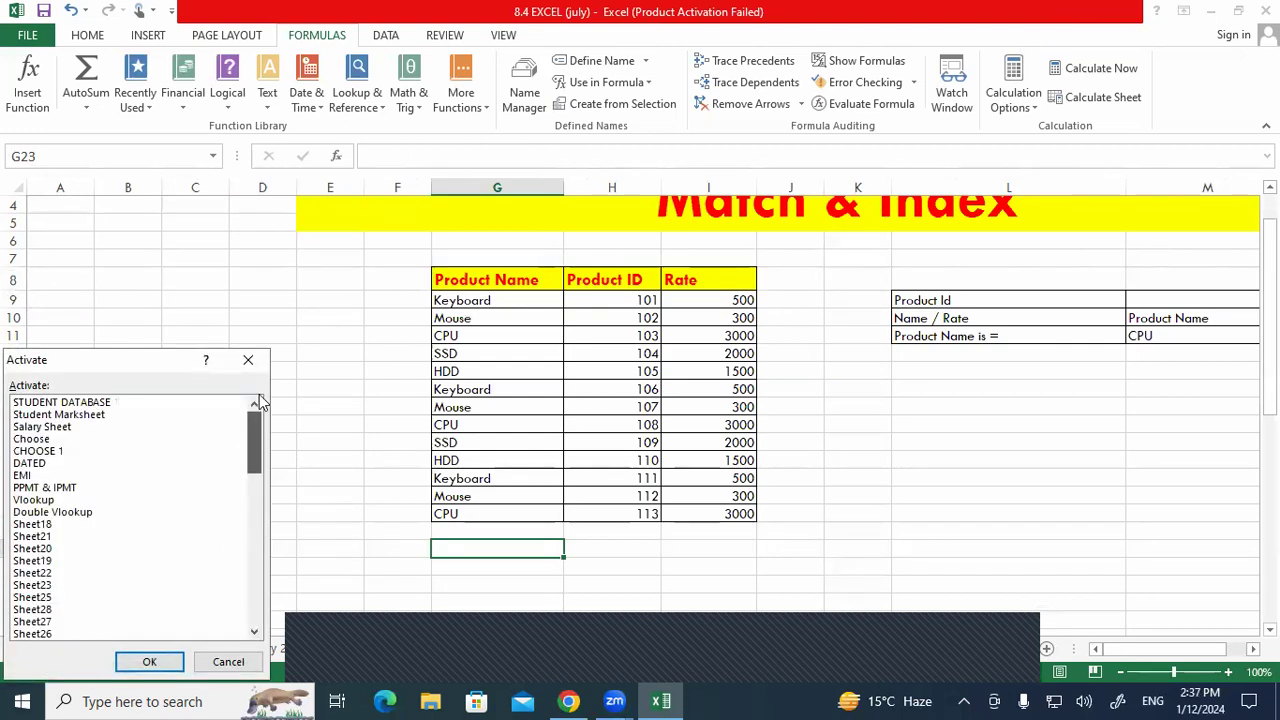
pyautogui.click(61, 416)
pyautogui.click(155, 661)
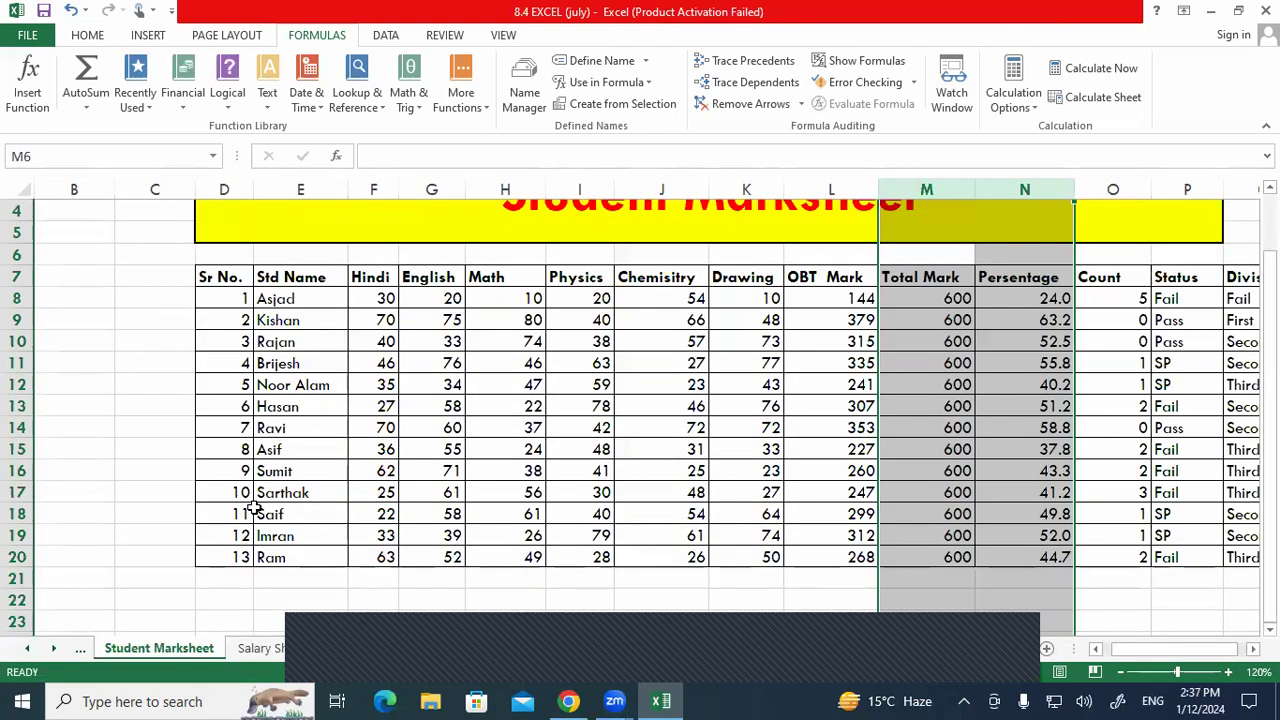
# Create defined names for the student marks in E8:K20 from the values in the left column.
pyautogui.moveTo(296, 299); pyautogui.dragTo(751, 296)
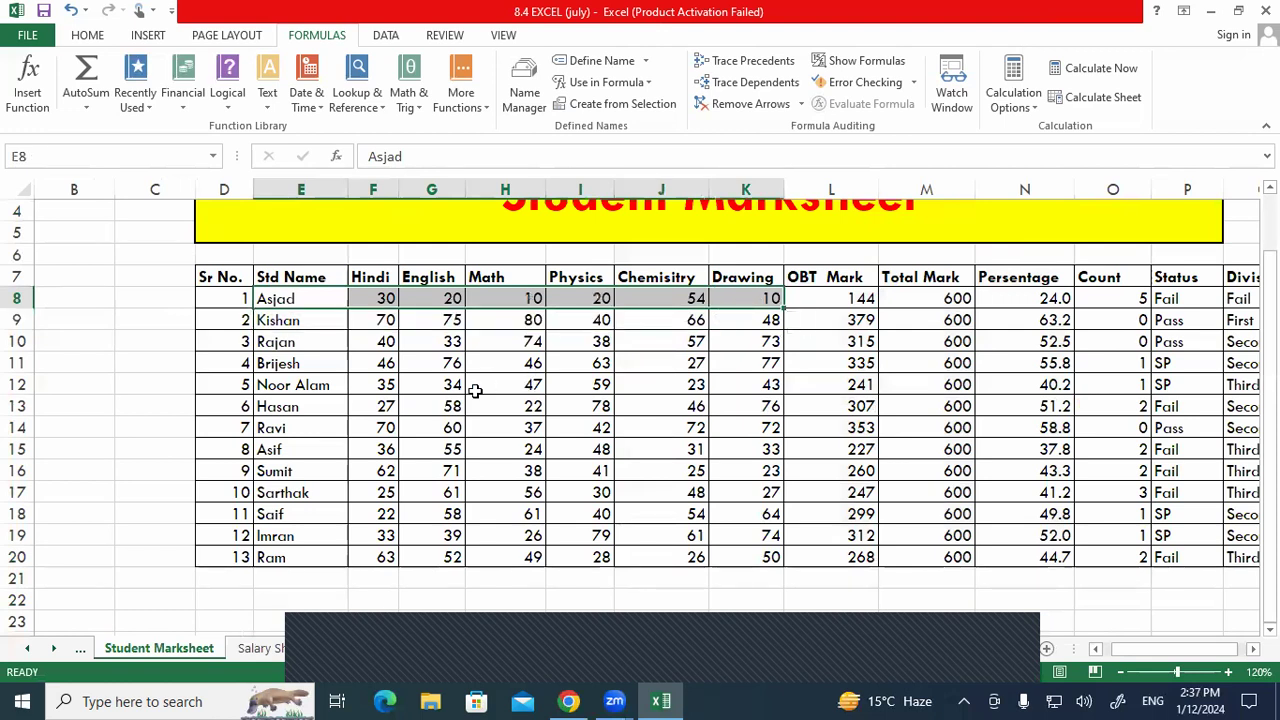
pyautogui.click(297, 320)
pyautogui.moveTo(293, 299); pyautogui.dragTo(718, 561)
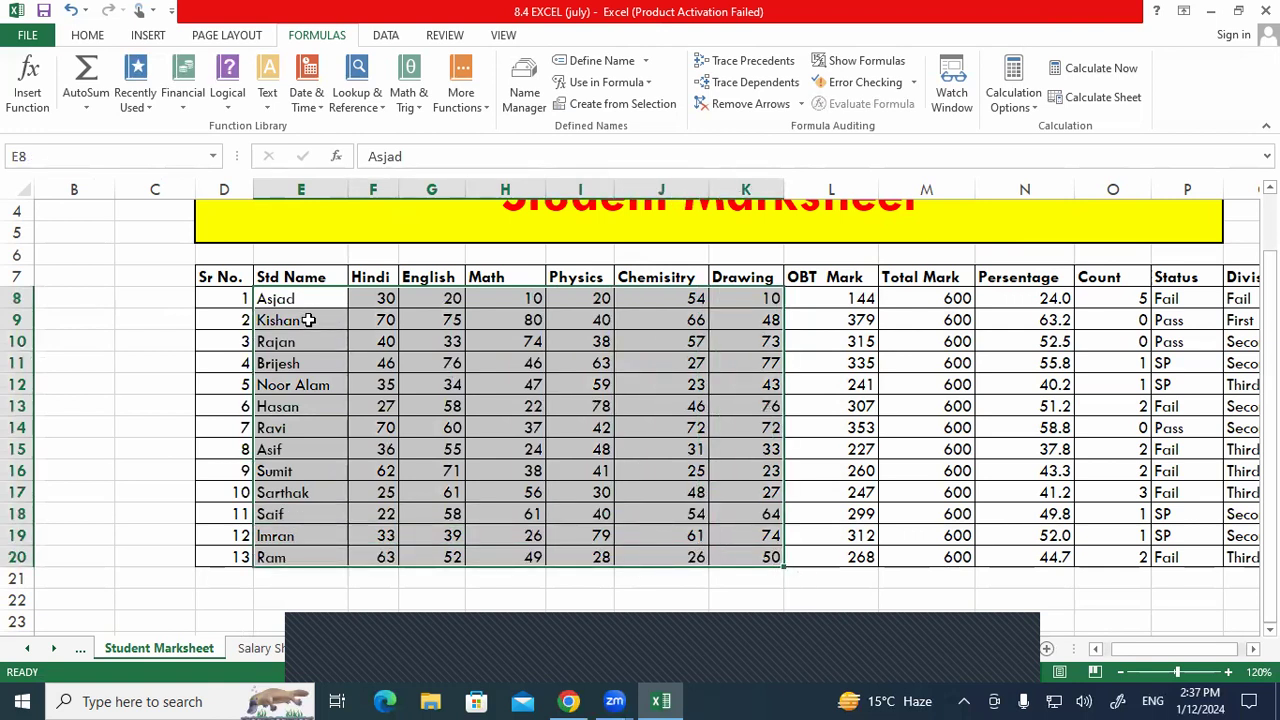
pyautogui.click(592, 106)
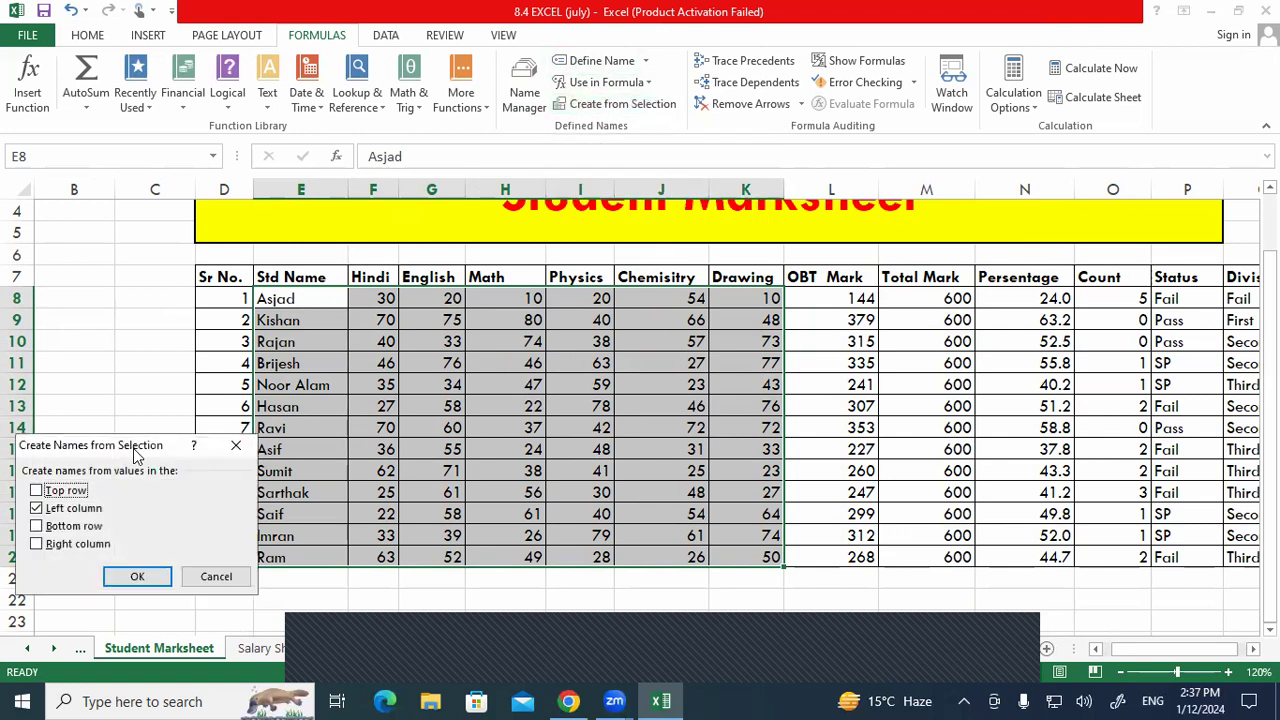
pyautogui.moveTo(136, 455); pyautogui.dragTo(618, 209)
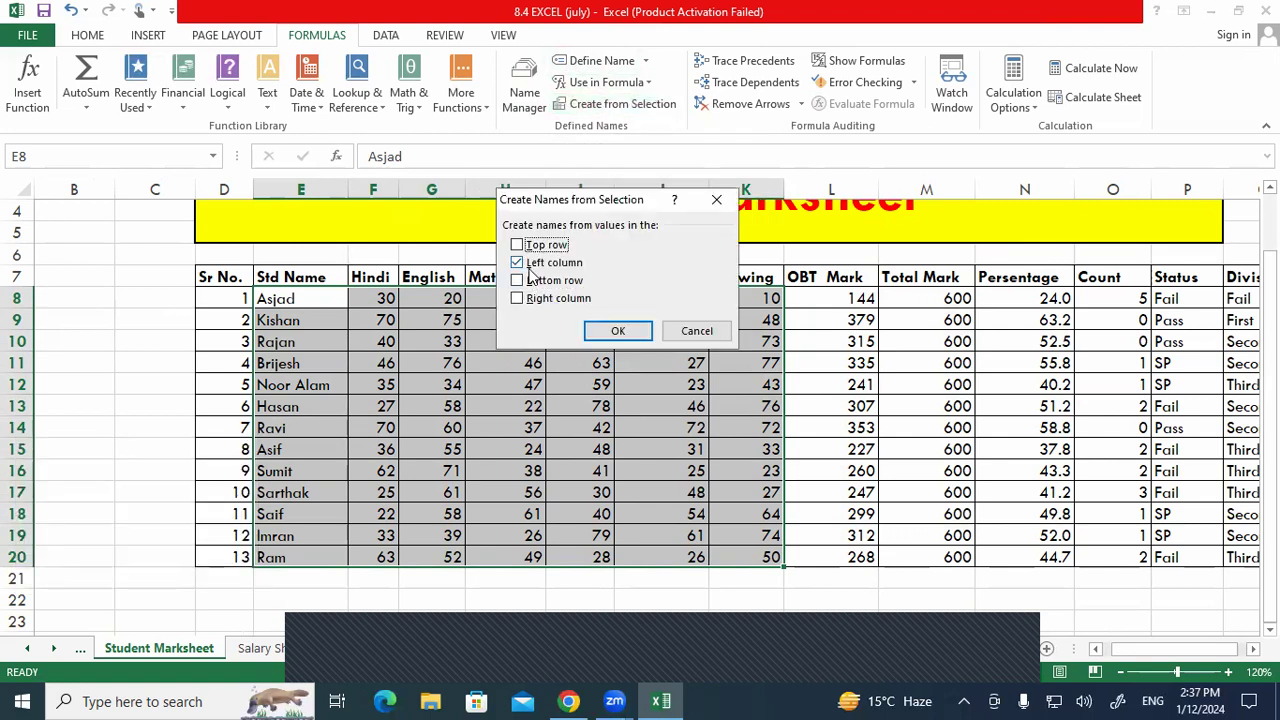
pyautogui.click(614, 330)
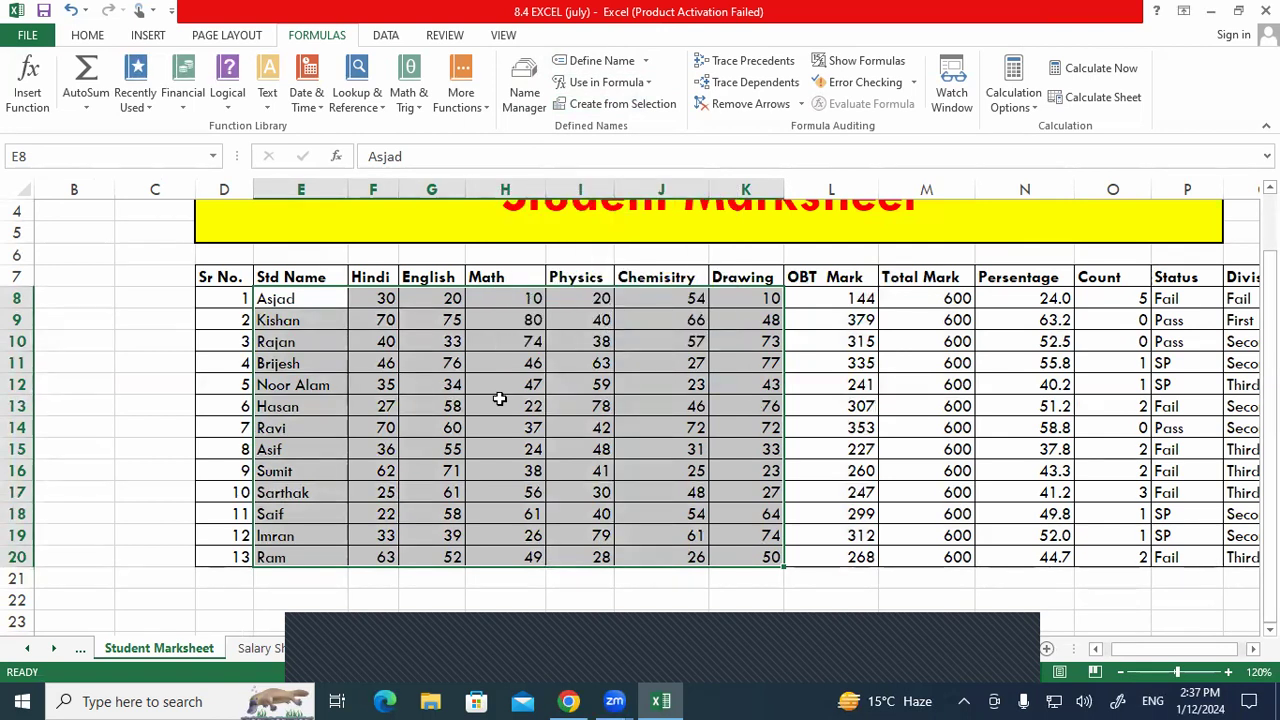
# Enter in G25 a SUM formula using the defined name of the student in row 18.
pyautogui.scroll(-4, 409, 429)
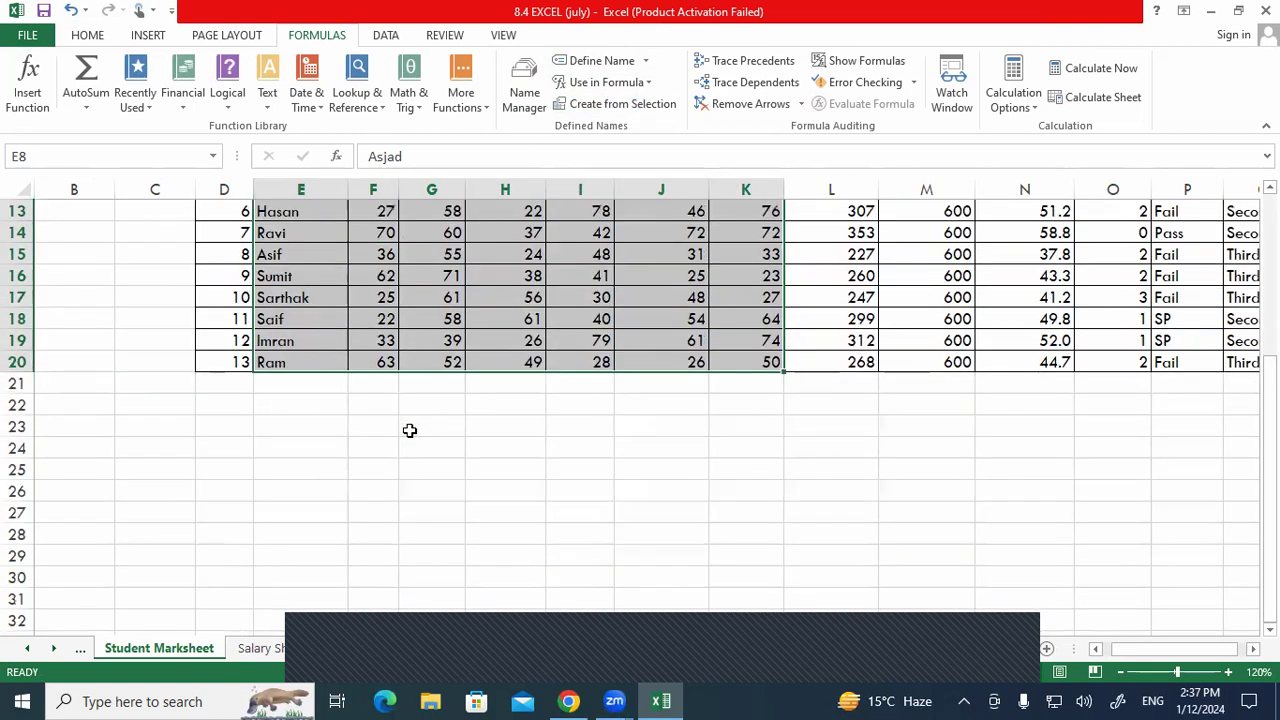
pyautogui.scroll(2, 411, 505)
pyautogui.click(412, 526)
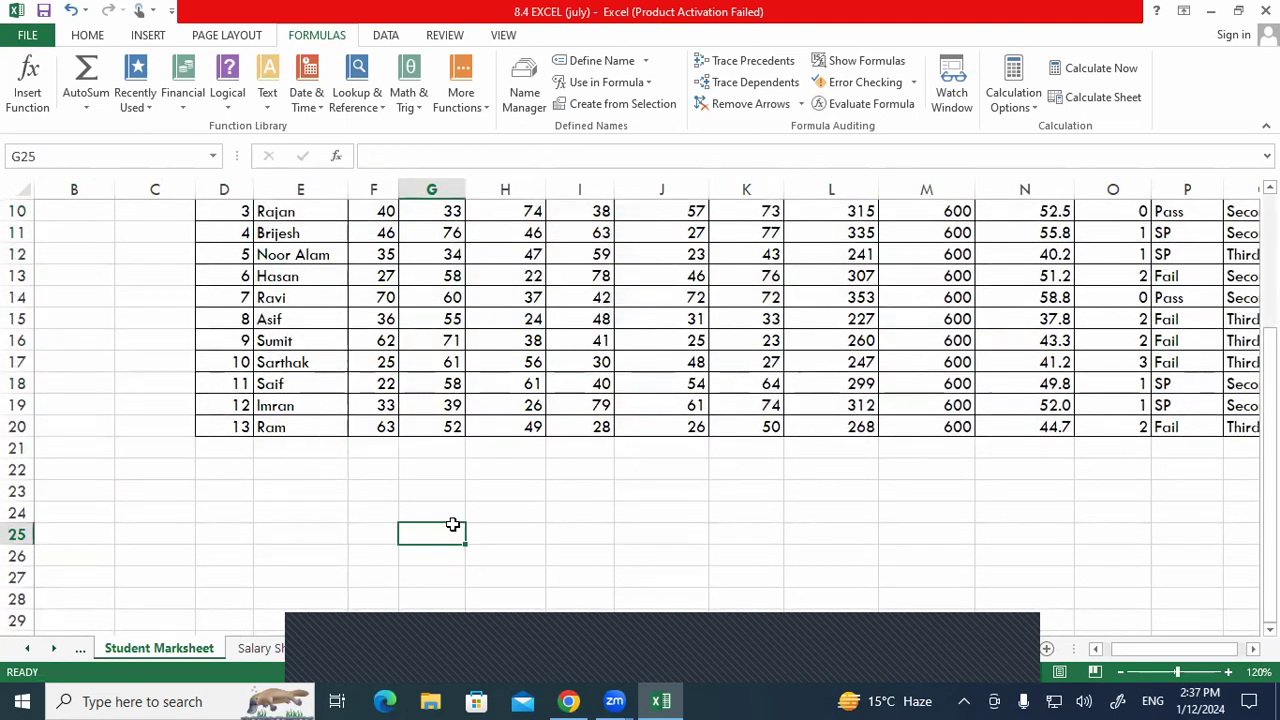
pyautogui.write('=sum')
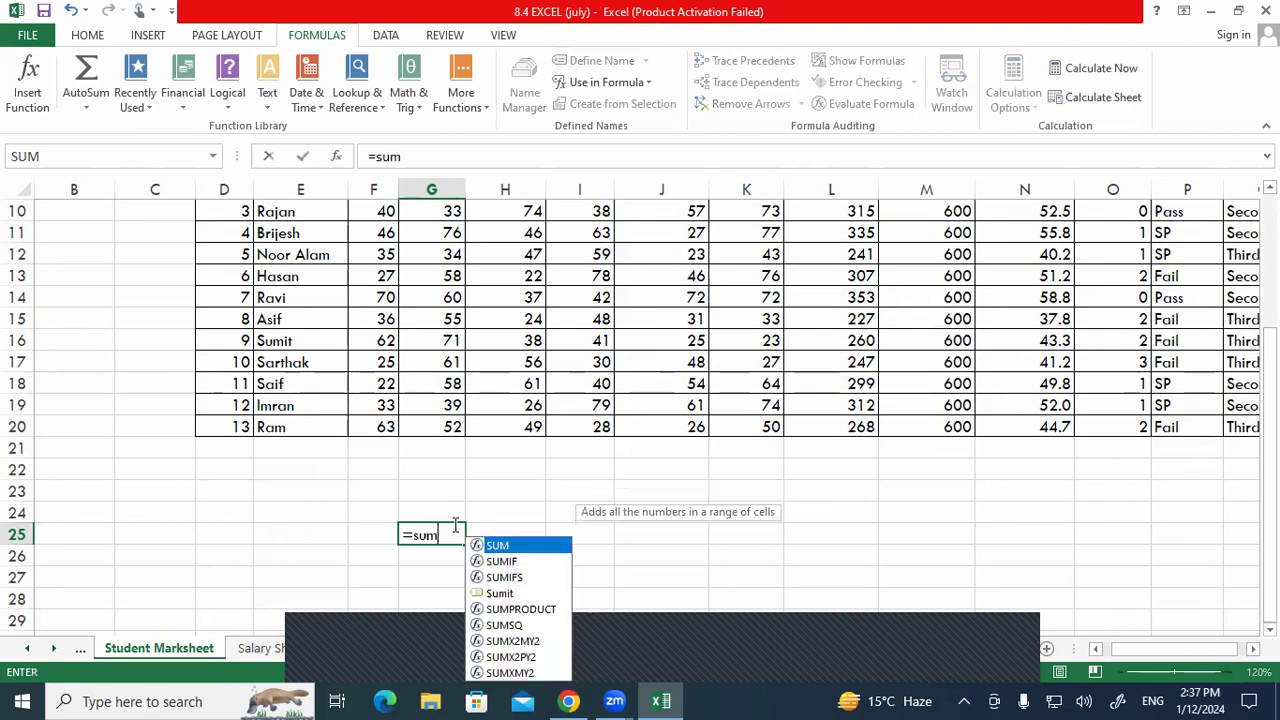
pyautogui.press('Tab')
pyautogui.write('sa')
pyautogui.press('Tab')
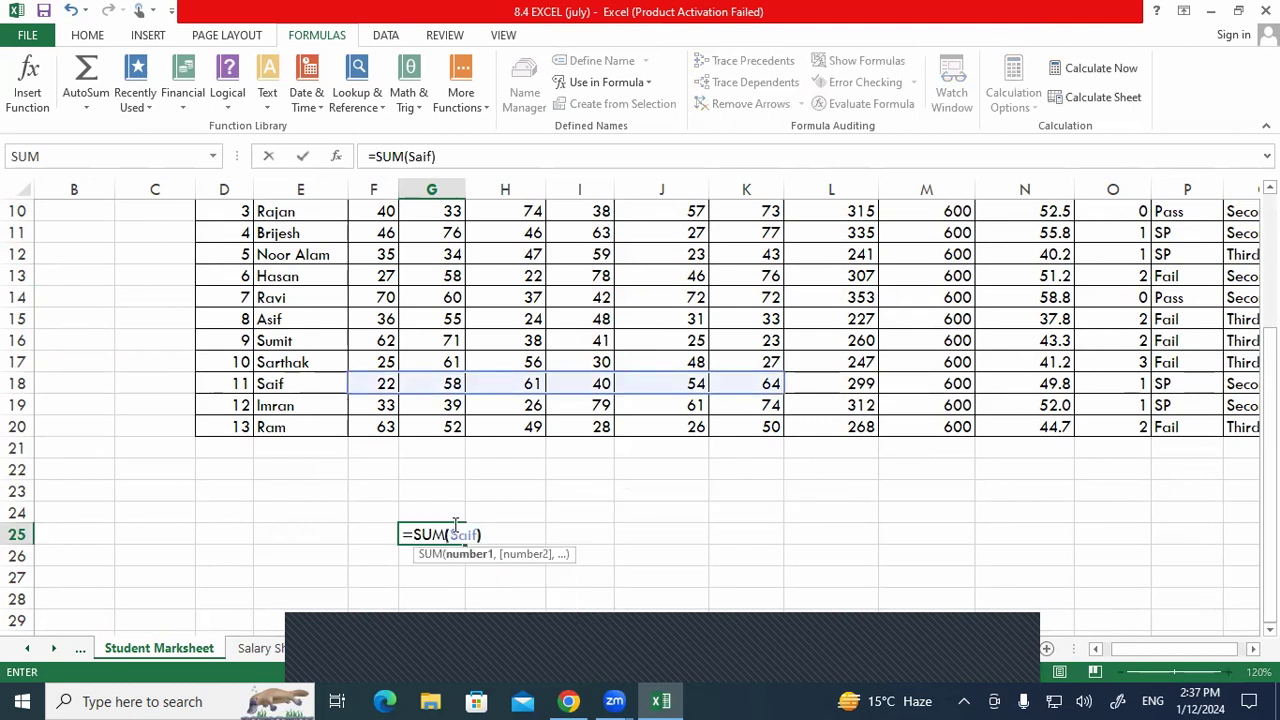
pyautogui.write(')')
pyautogui.press('Return')
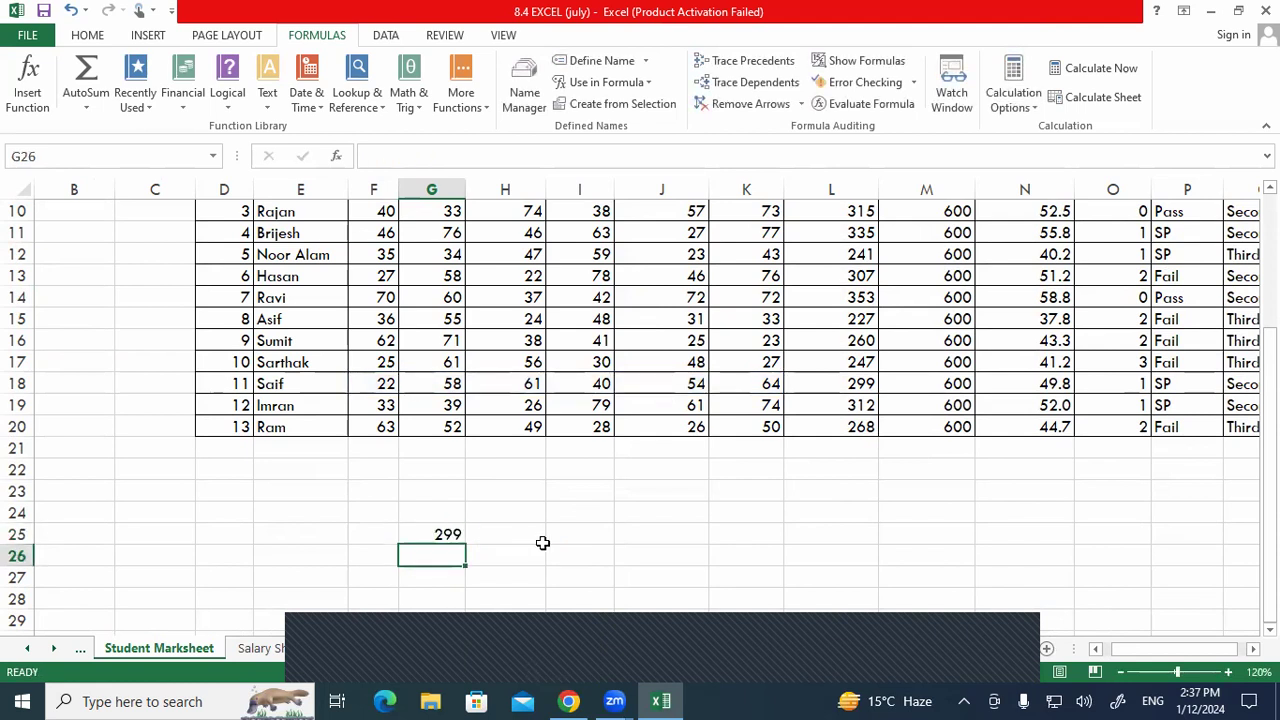
pyautogui.click(443, 532)
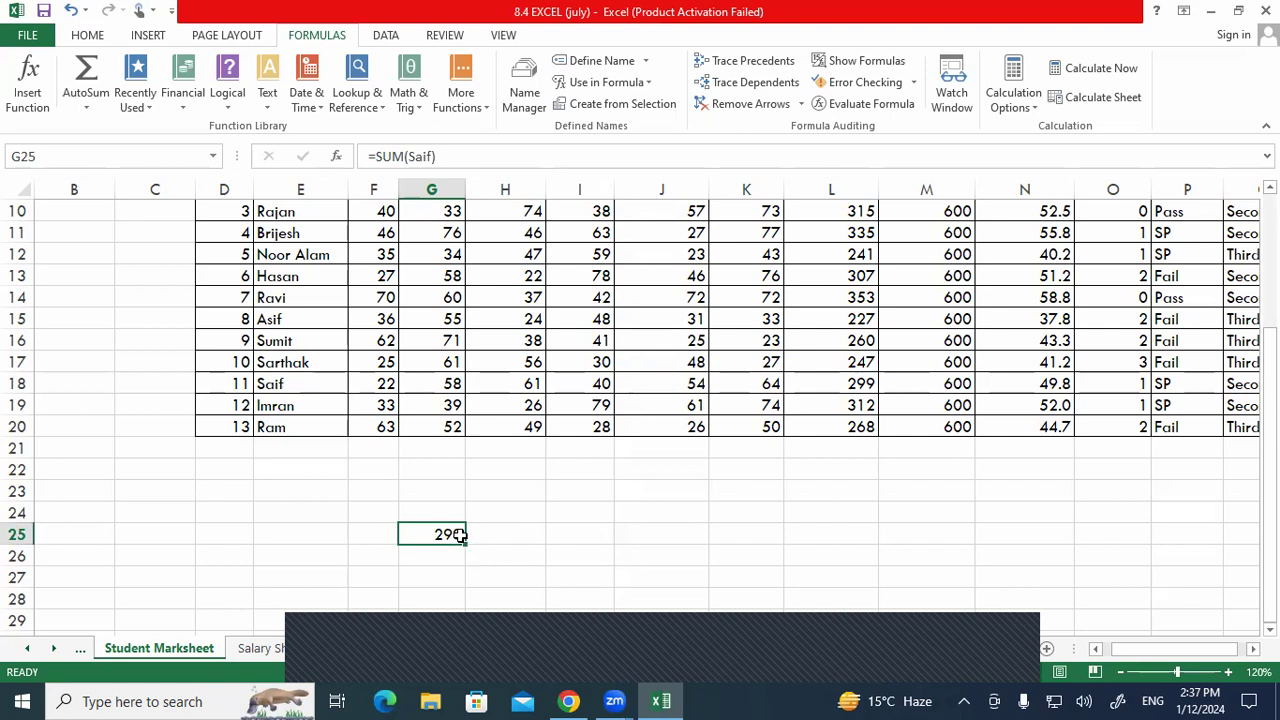
# Enter in J25 a MAX formula using the defined name of the student in row 20.
pyautogui.click(515, 533)
pyautogui.click(629, 532)
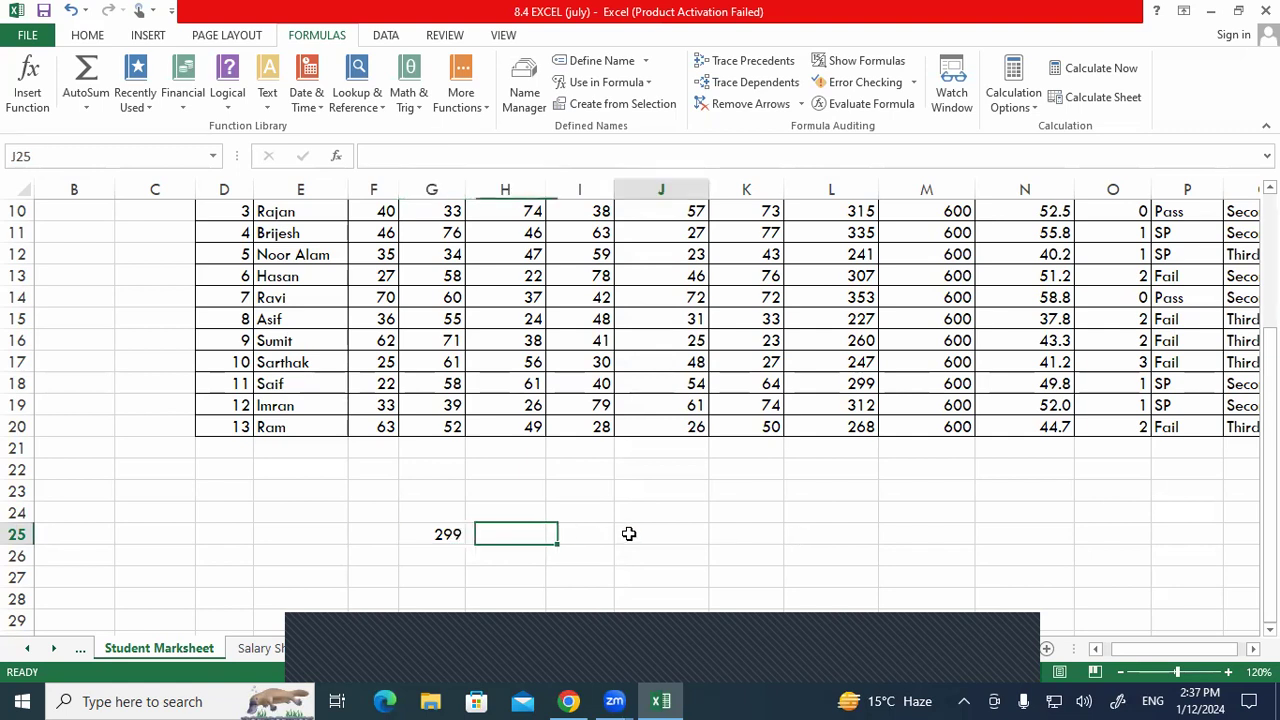
pyautogui.write('=')
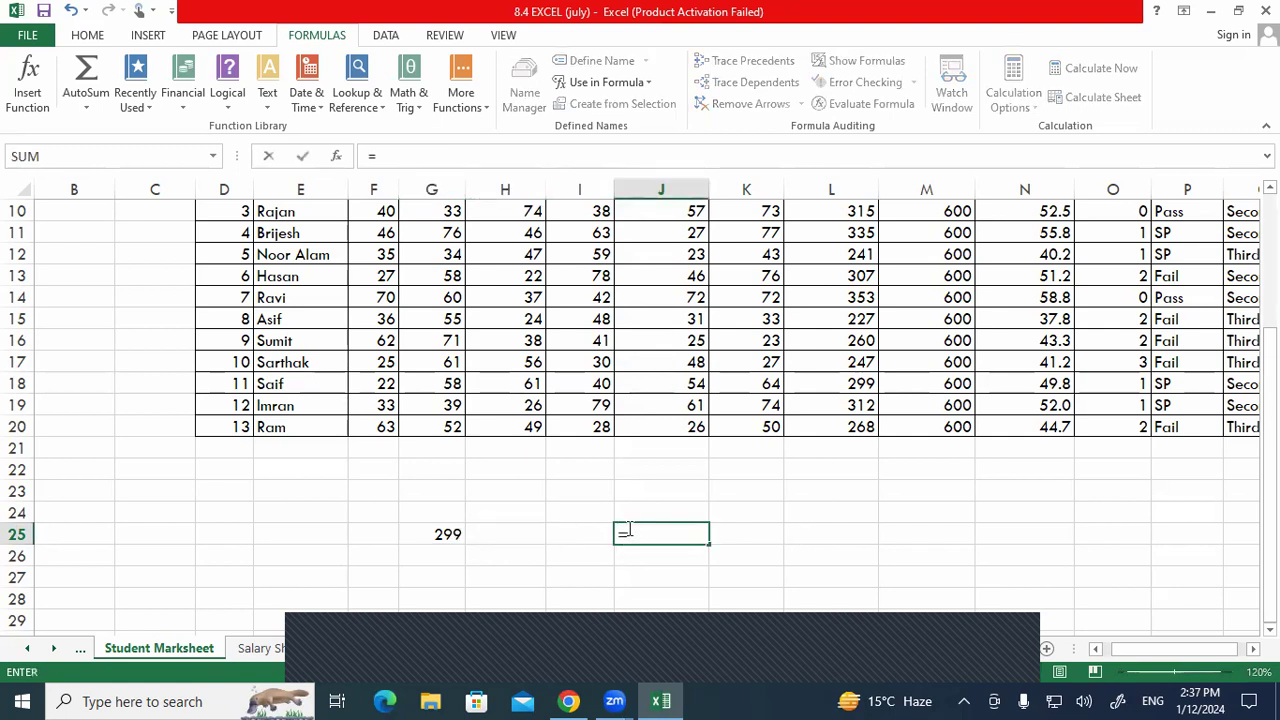
pyautogui.write('max')
pyautogui.press('Tab')
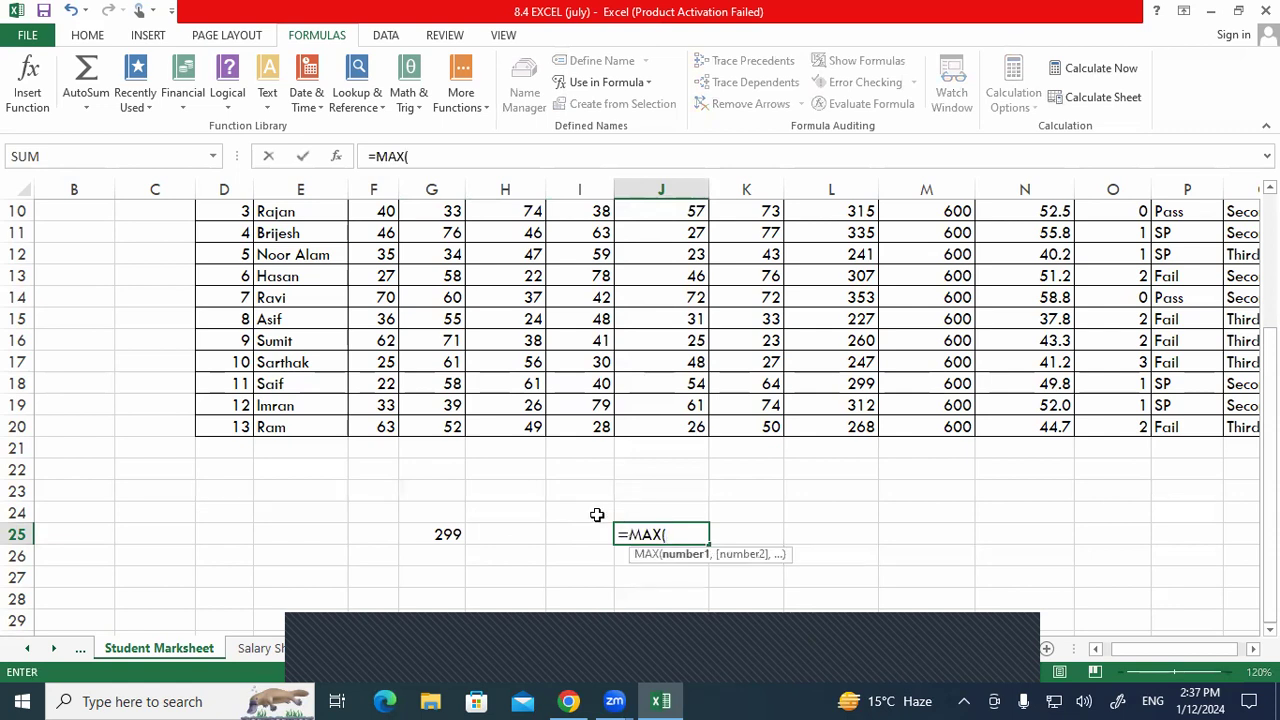
pyautogui.write('ram)')
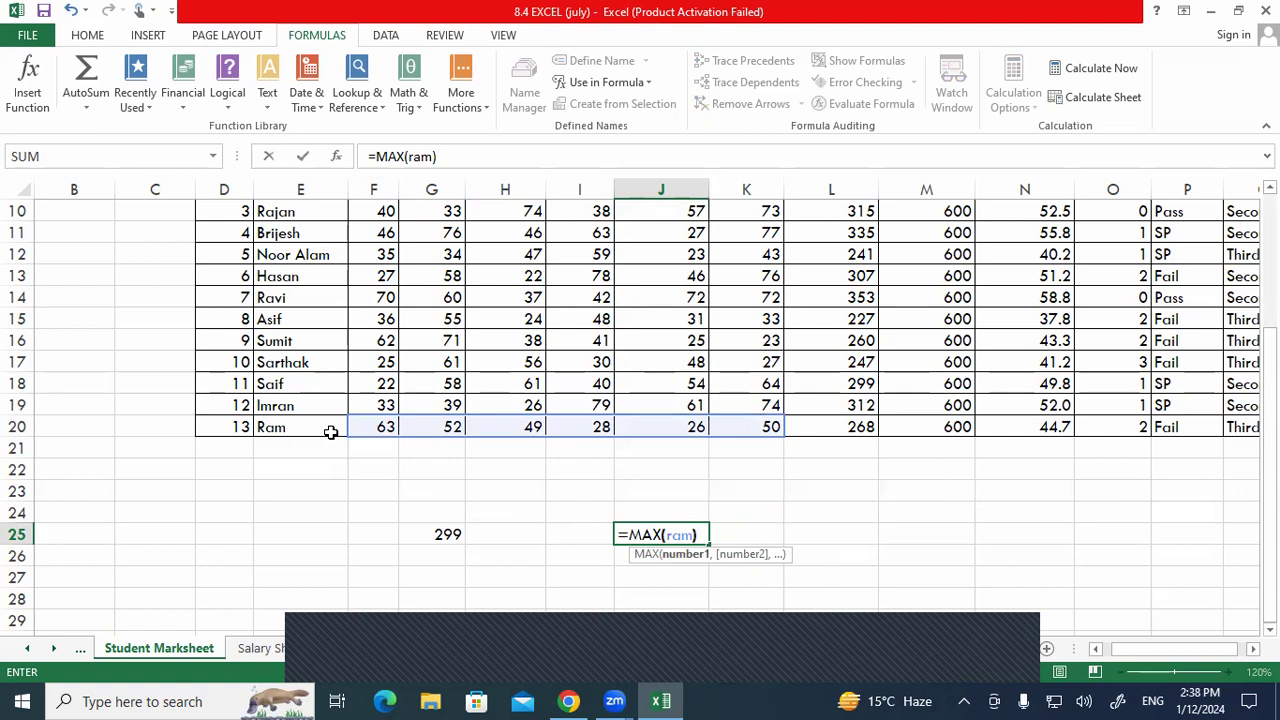
pyautogui.press('Return')
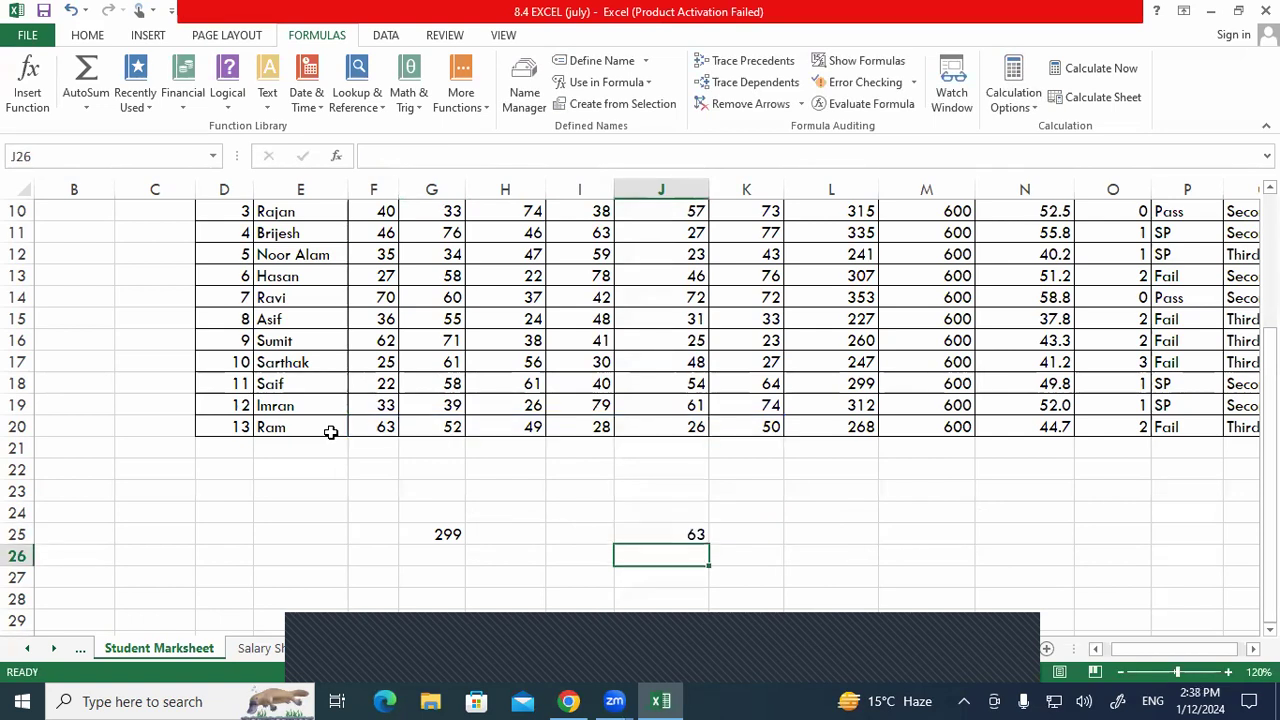
# Trace the precedents of the formulas in J25 and G25.
pyautogui.click(670, 535)
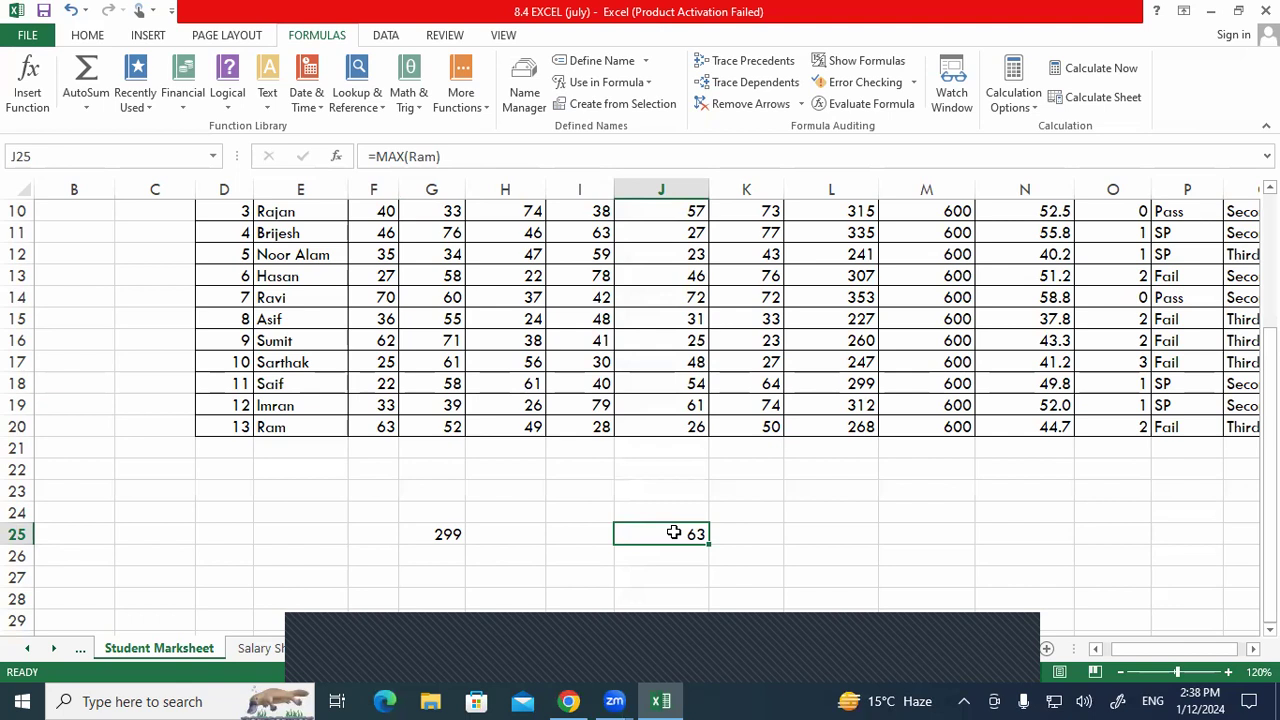
pyautogui.click(752, 62)
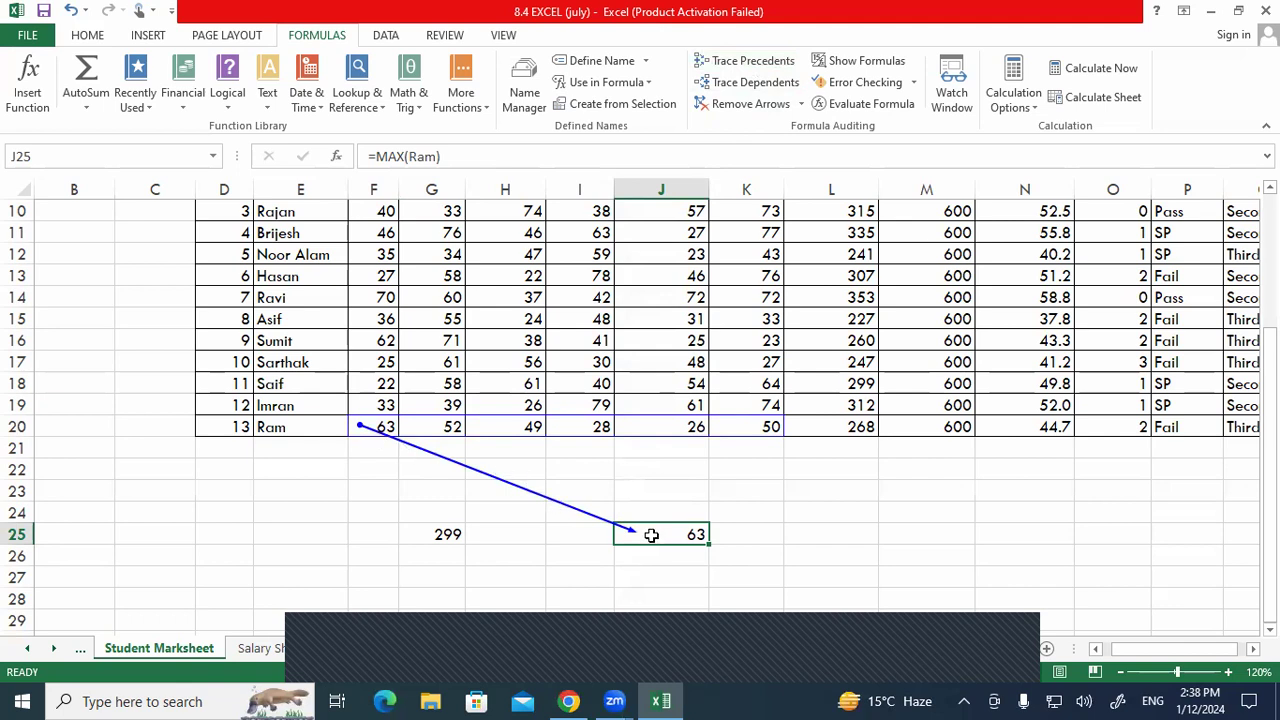
pyautogui.click(437, 534)
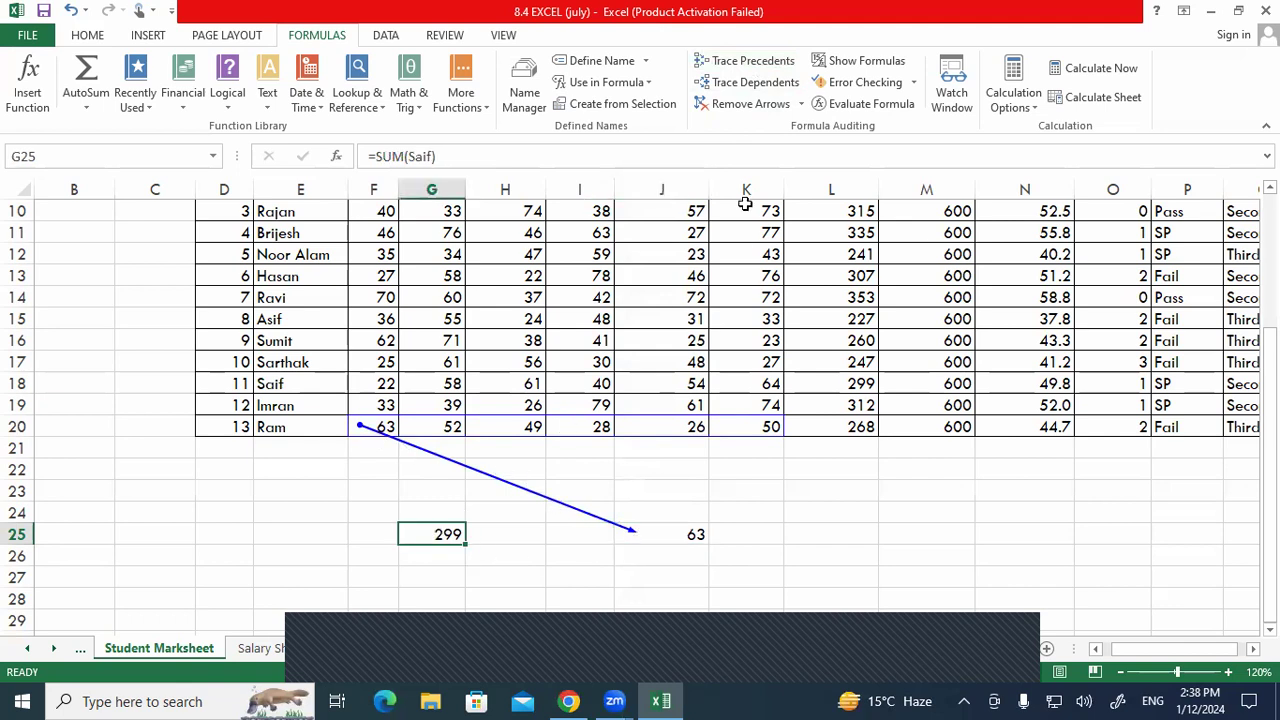
pyautogui.click(748, 64)
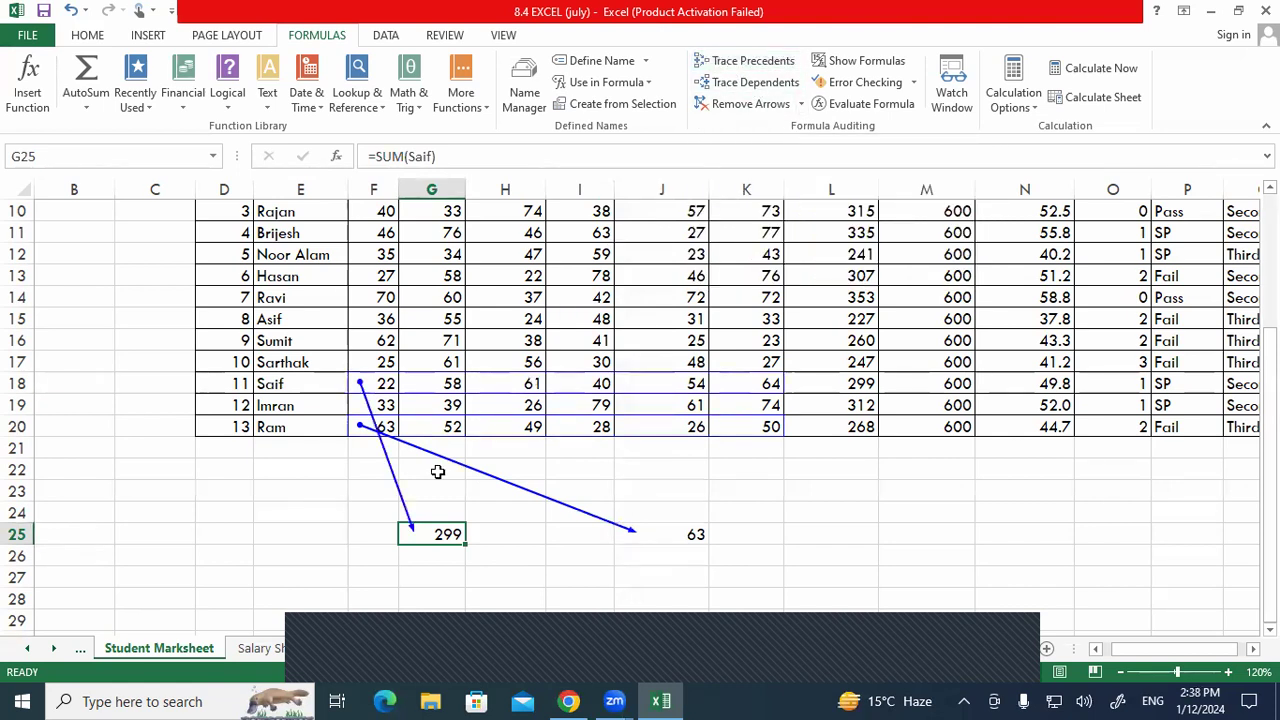
pyautogui.click(316, 386)
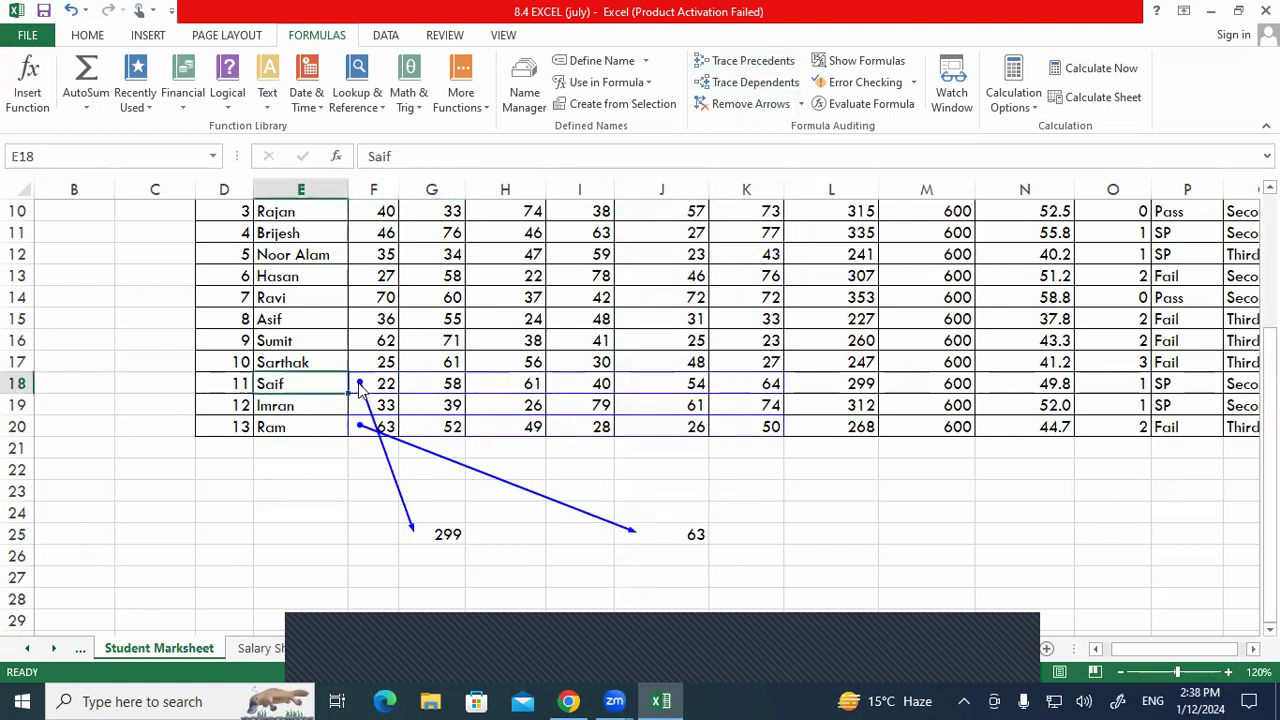
pyautogui.click(372, 390)
pyautogui.moveTo(377, 404); pyautogui.dragTo(414, 530)
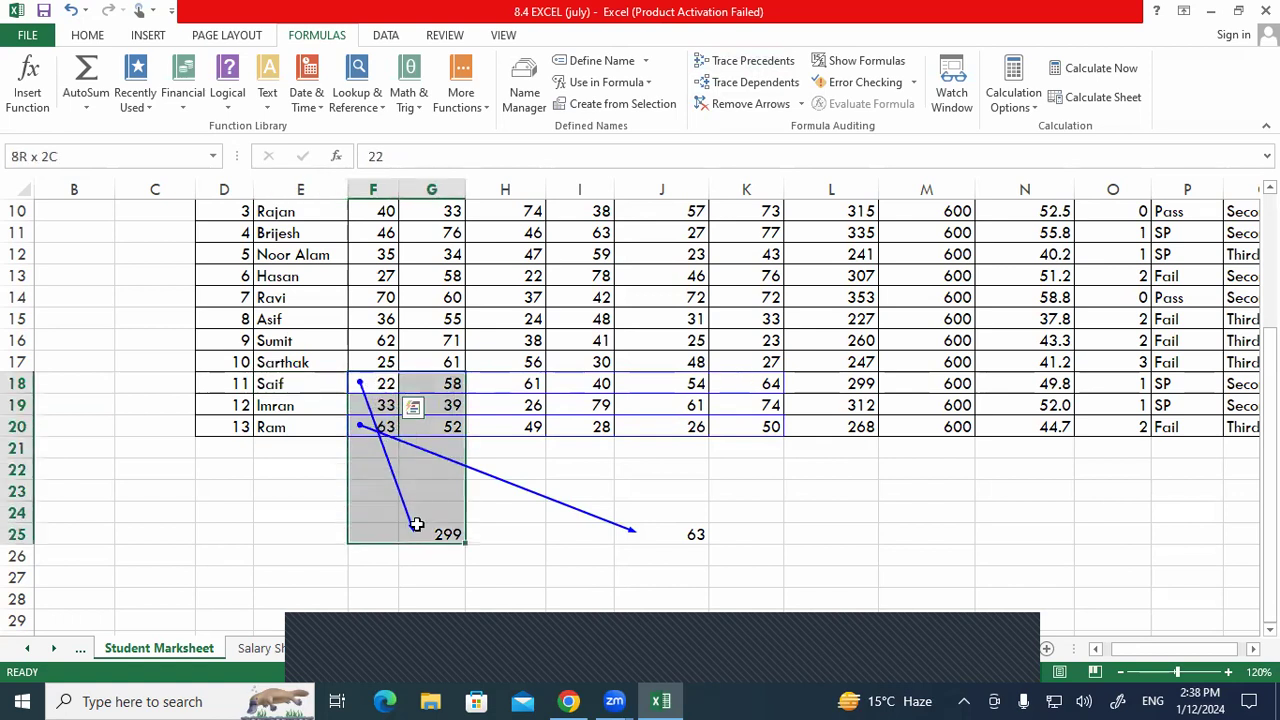
pyautogui.click(546, 567)
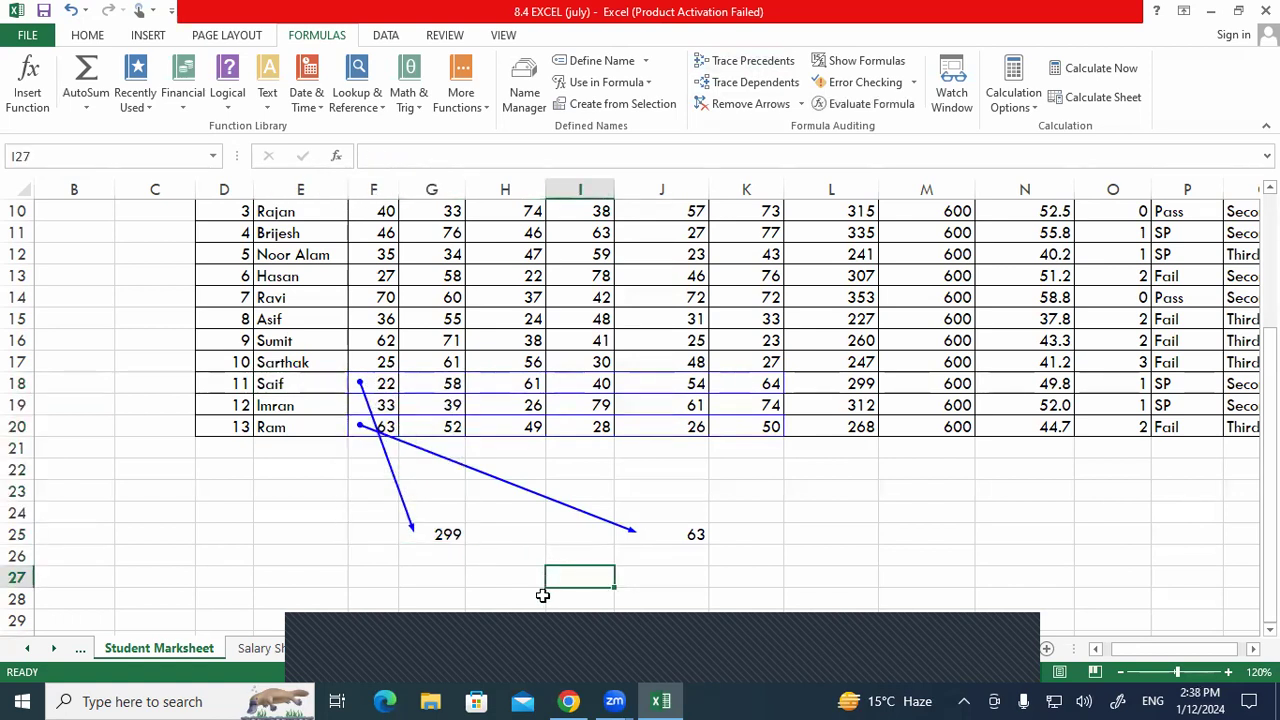
# Switch to the Sheet39 worksheet through the list of all sheets.
pyautogui.rightClick(50, 649)
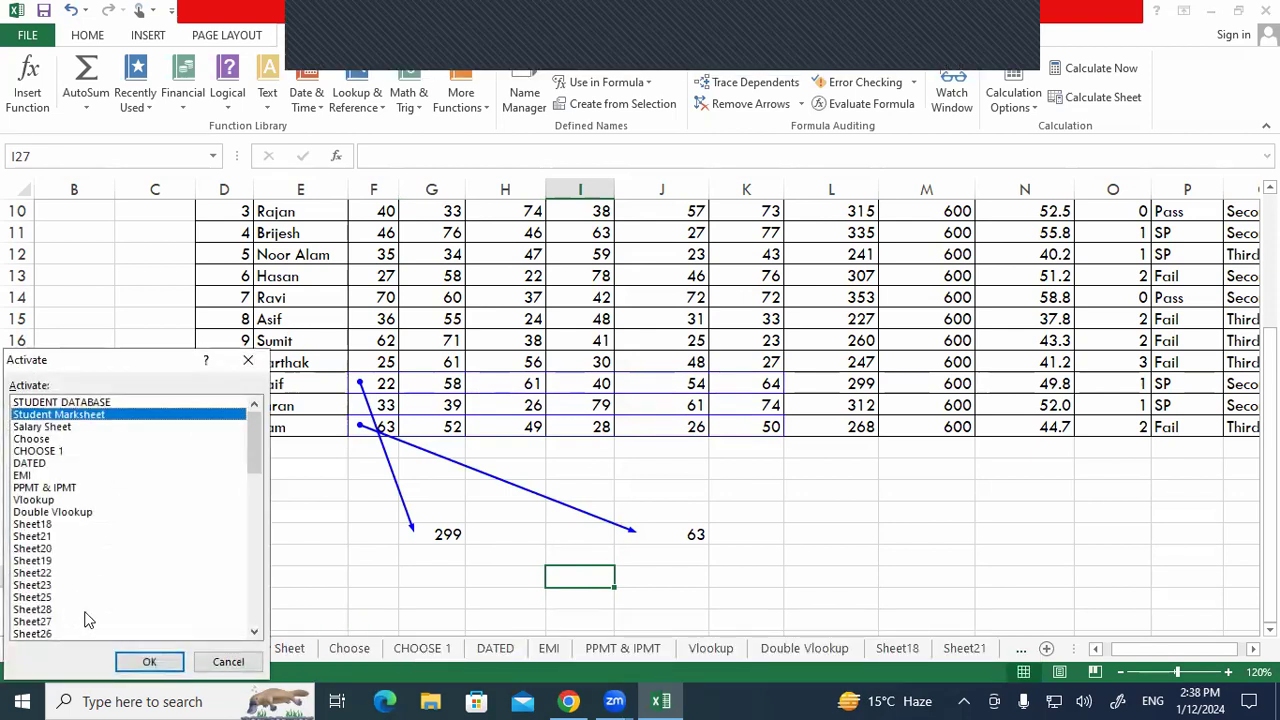
pyautogui.moveTo(257, 458); pyautogui.dragTo(255, 504)
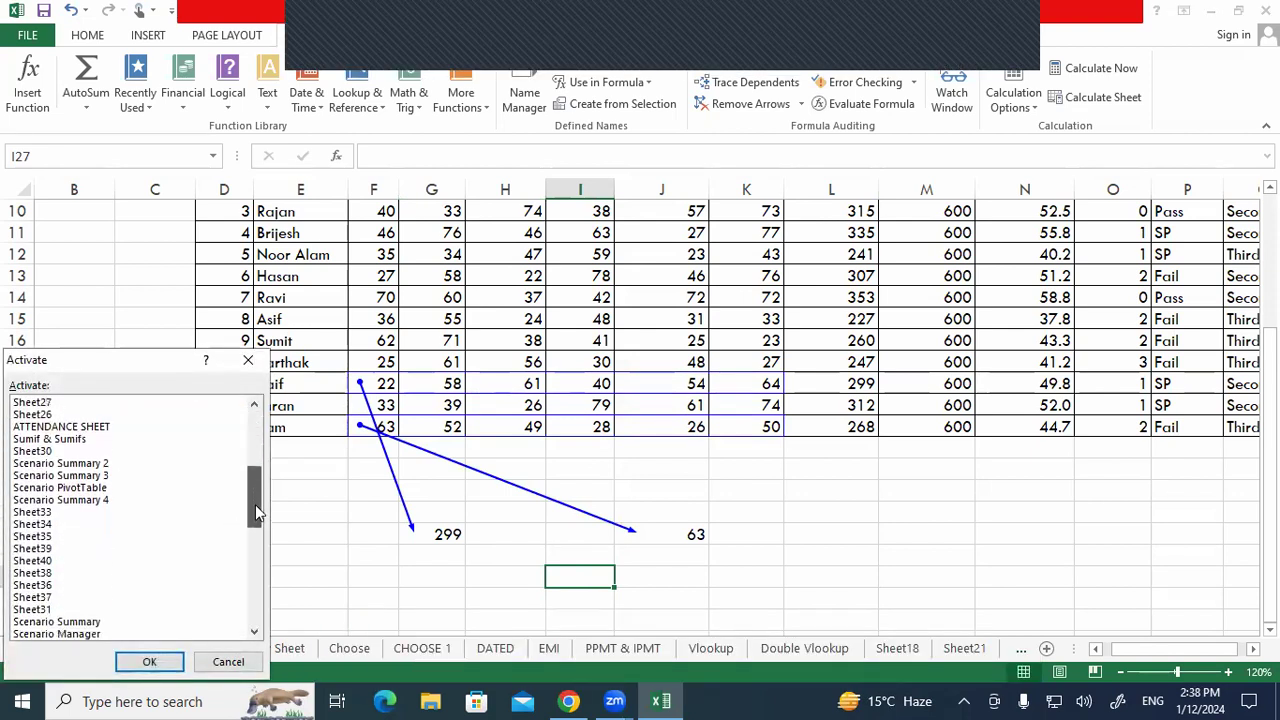
pyautogui.click(50, 548)
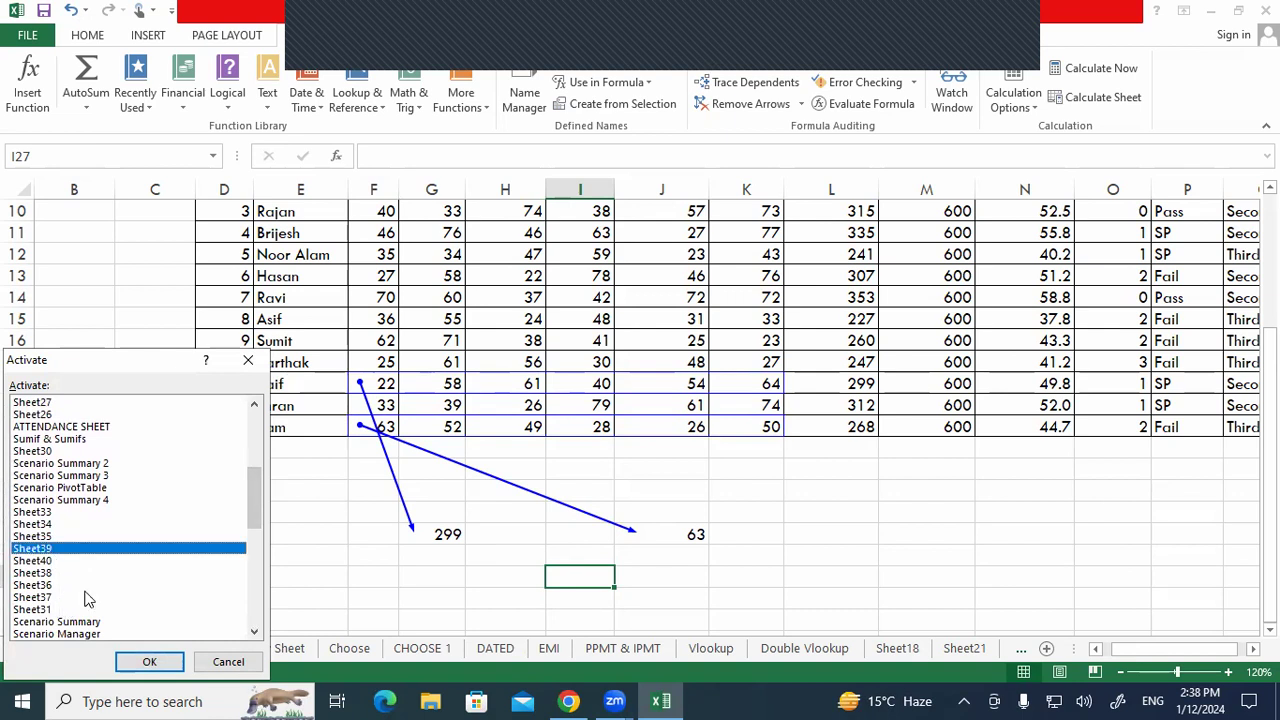
pyautogui.click(145, 661)
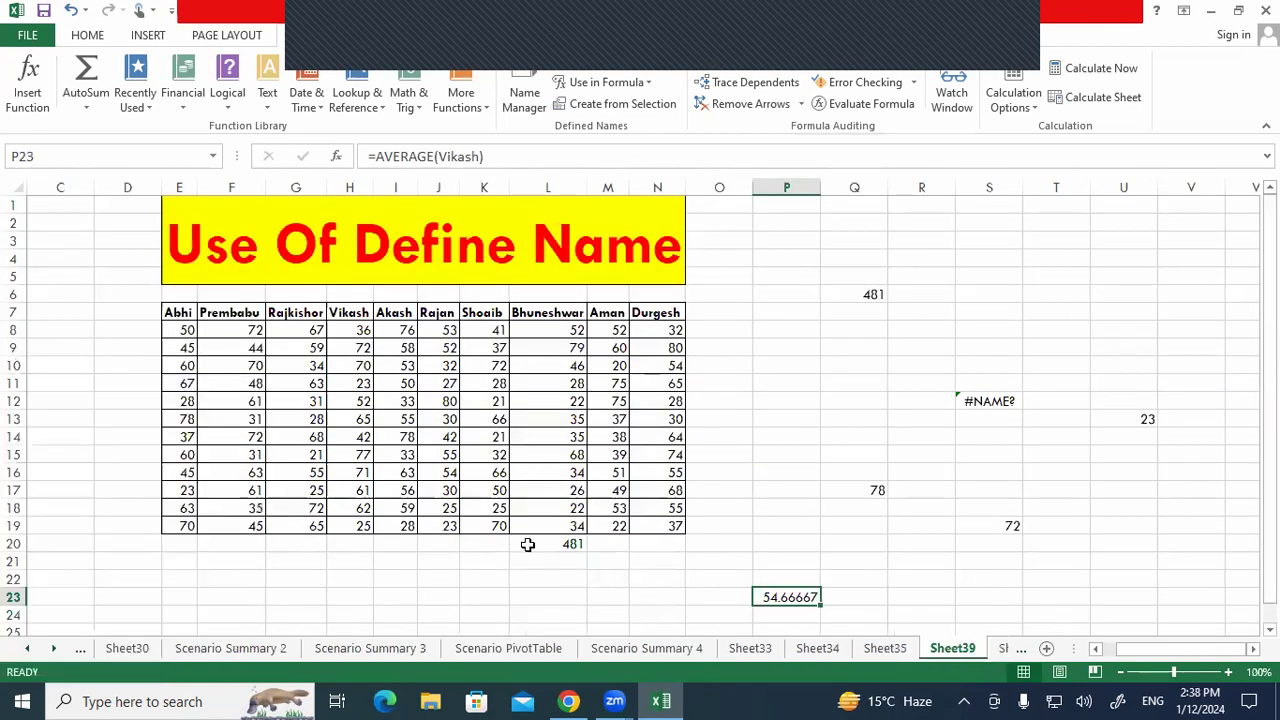
# Trace the dependents of cell E8, the first mark in column E.
pyautogui.scroll(-1, 714, 606)
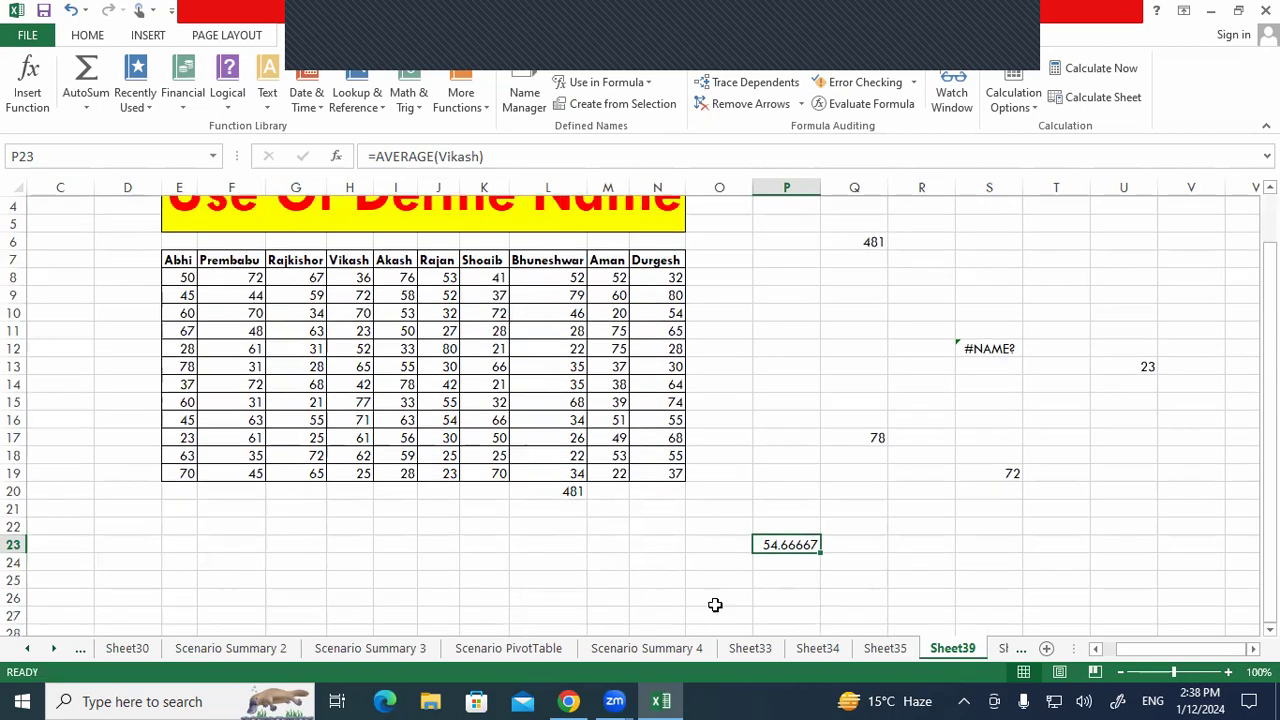
pyautogui.moveTo(180, 262); pyautogui.dragTo(181, 472)
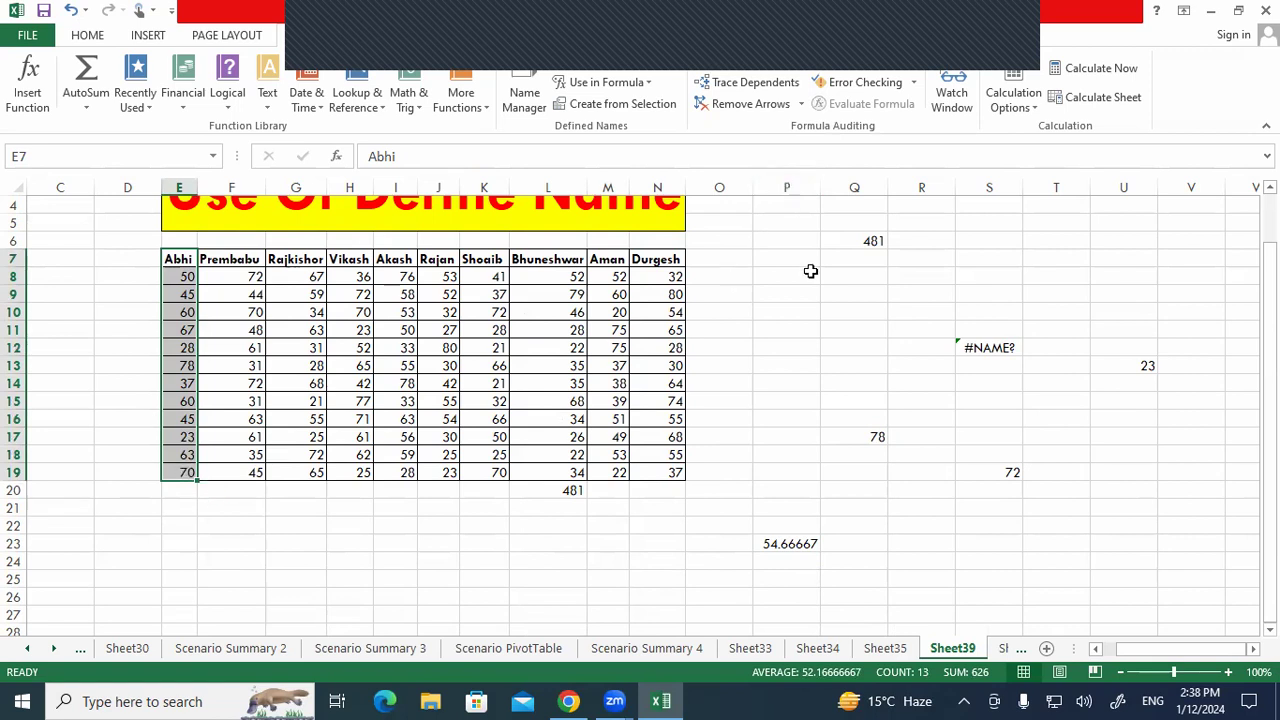
pyautogui.scroll(1, 850, 290)
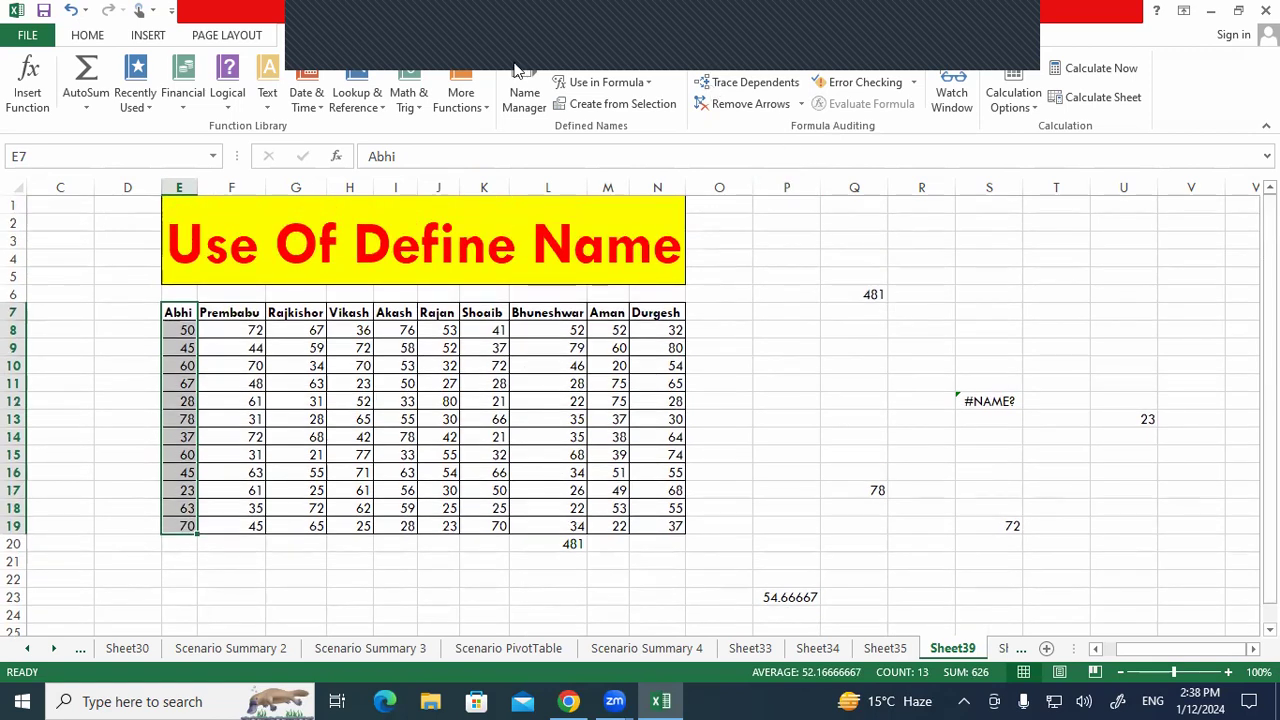
pyautogui.click(186, 330)
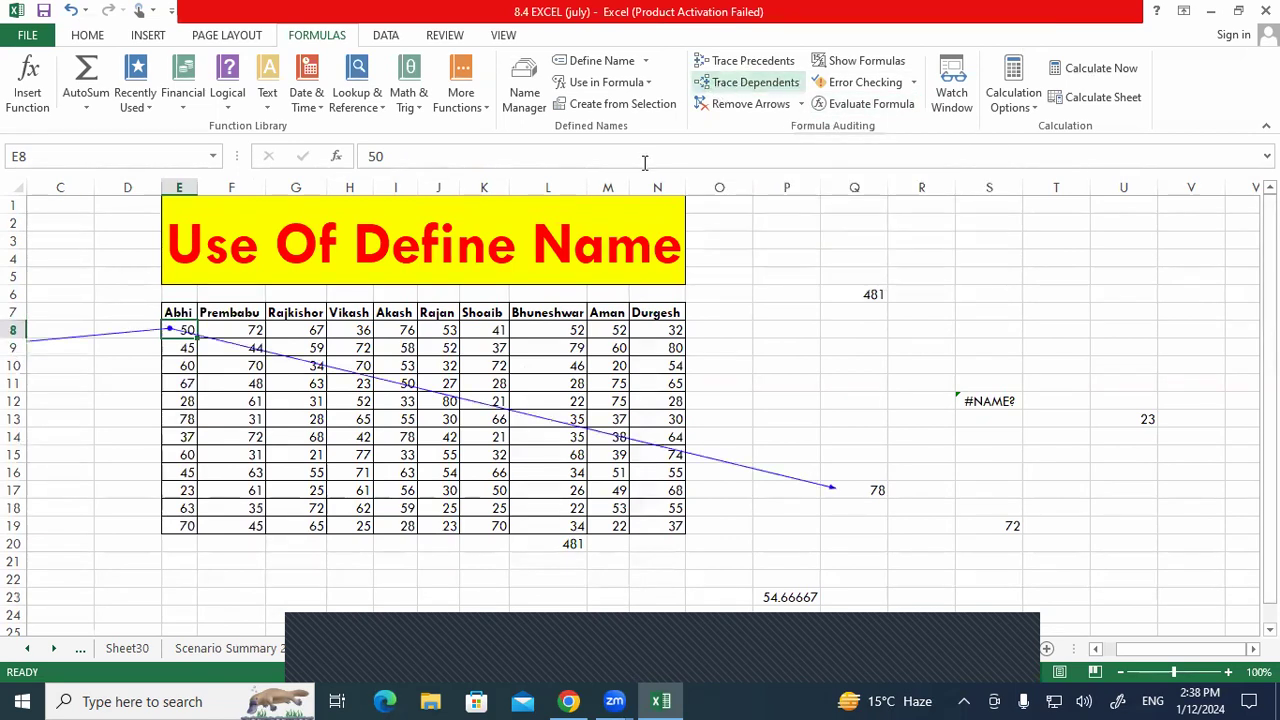
pyautogui.moveTo(1110, 652); pyautogui.dragTo(1048, 660)
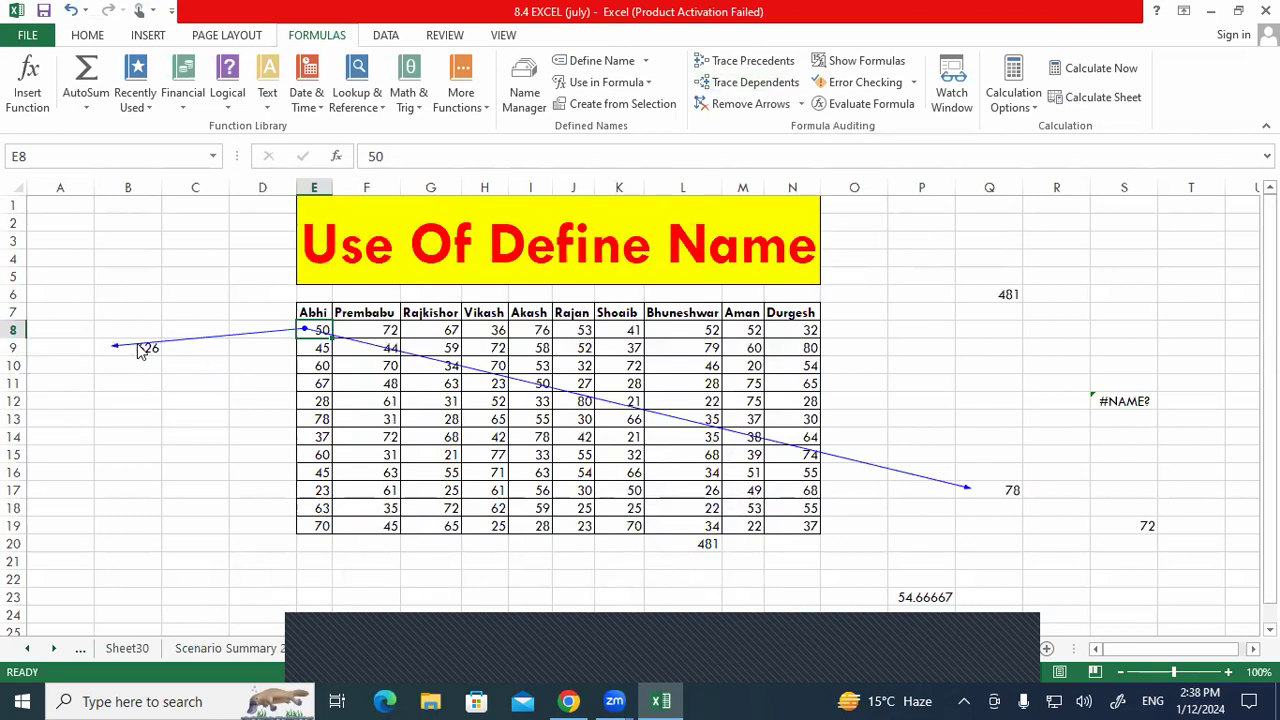
# Trace the dependents of cells G8 and H8.
pyautogui.click(440, 331)
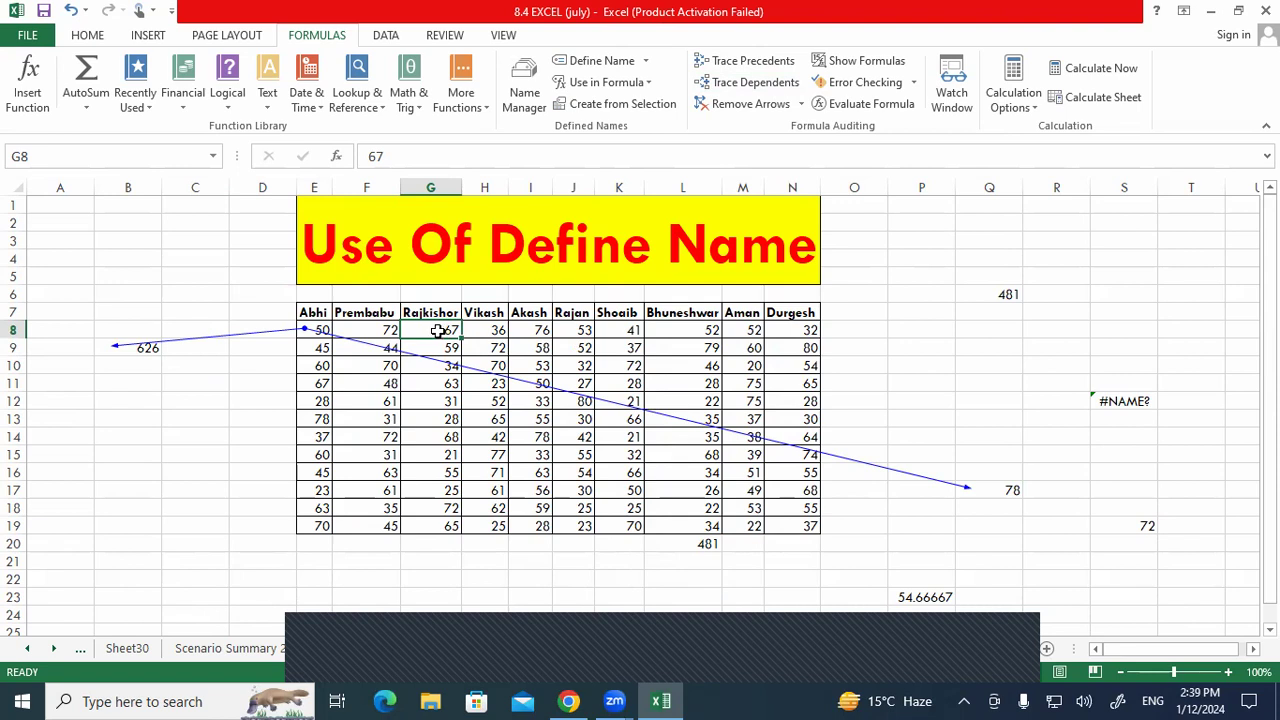
pyautogui.click(755, 84)
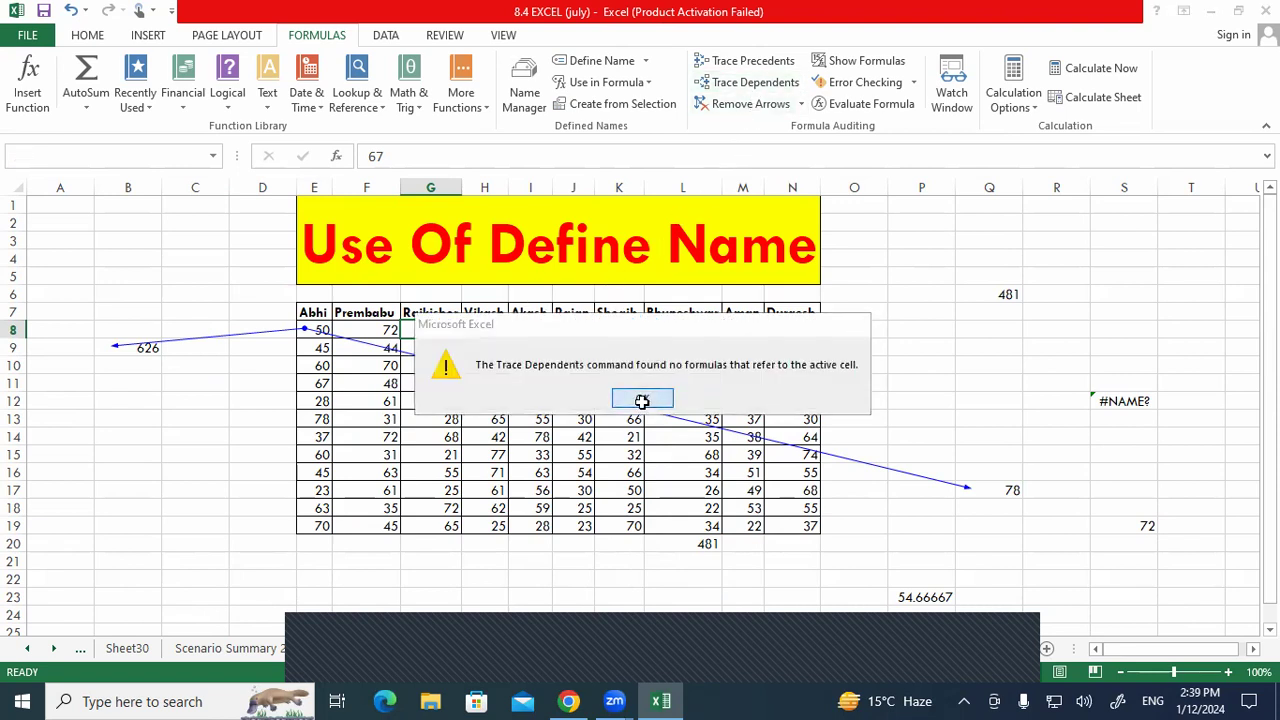
pyautogui.click(642, 400)
pyautogui.click(482, 332)
pyautogui.click(757, 83)
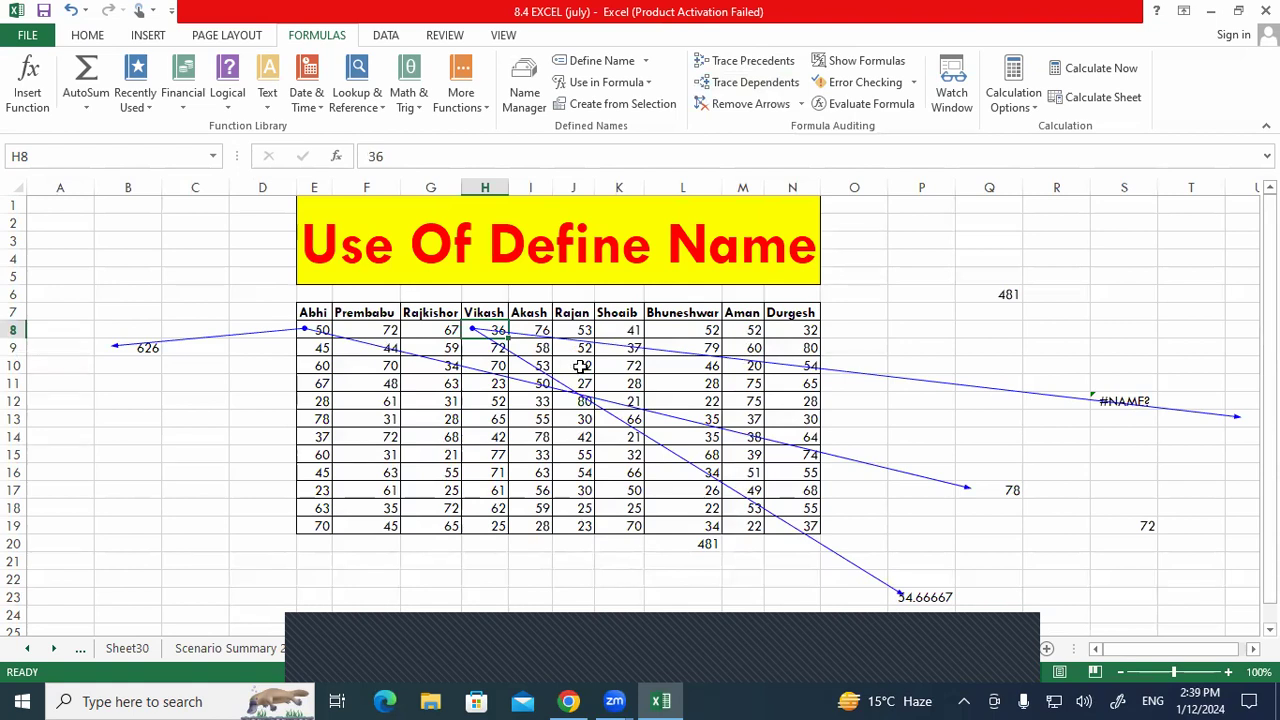
# Trace the dependents of cell F8 and select the dependent formula in S19.
pyautogui.click(1002, 294)
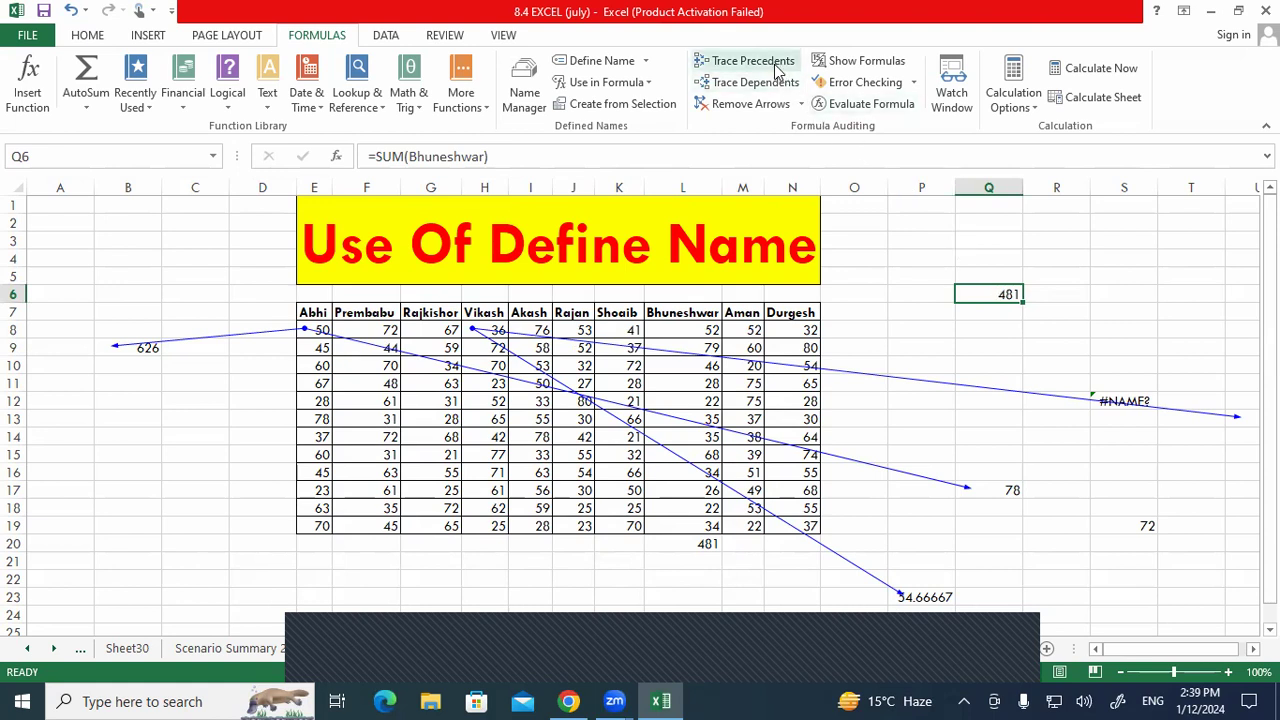
pyautogui.click(369, 328)
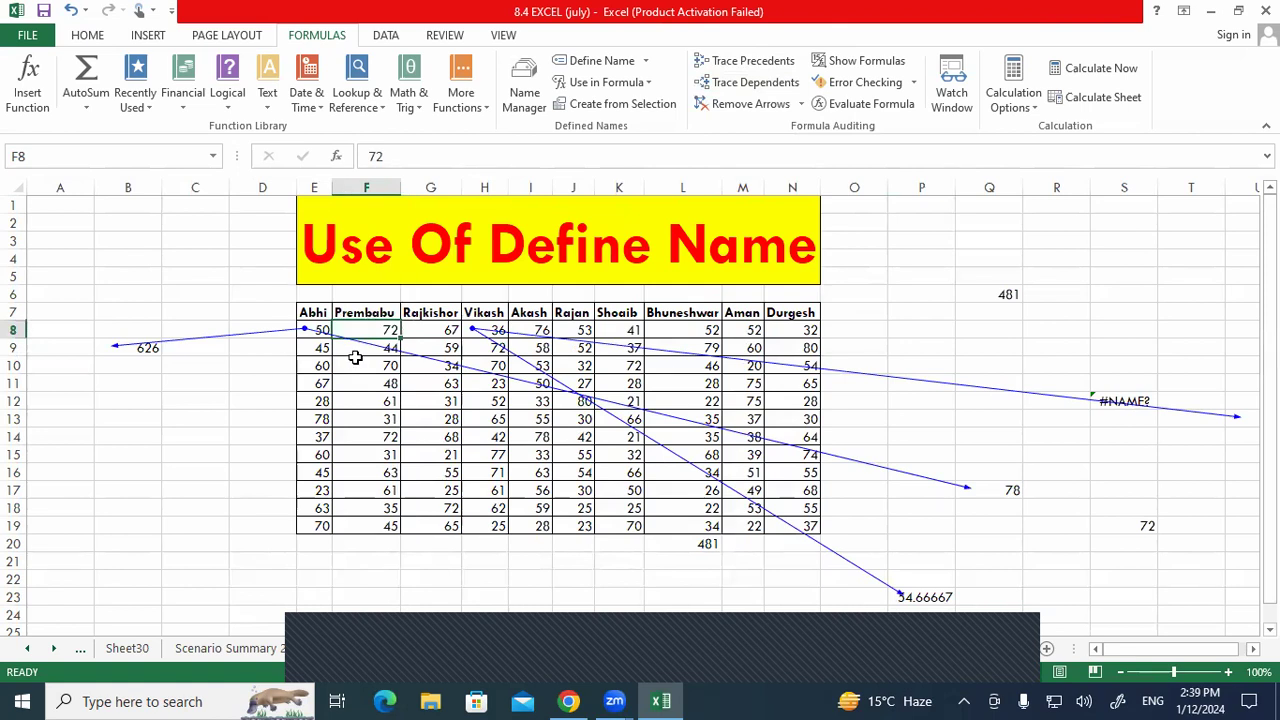
pyautogui.click(766, 88)
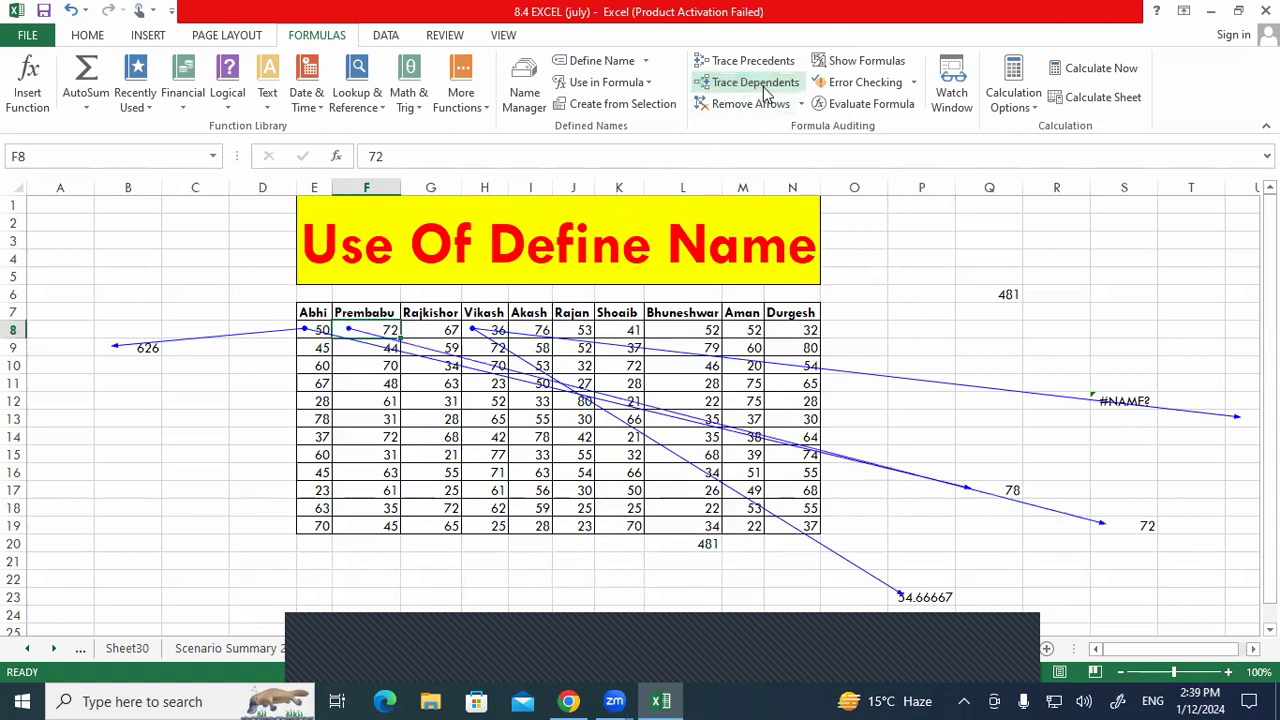
pyautogui.click(1128, 526)
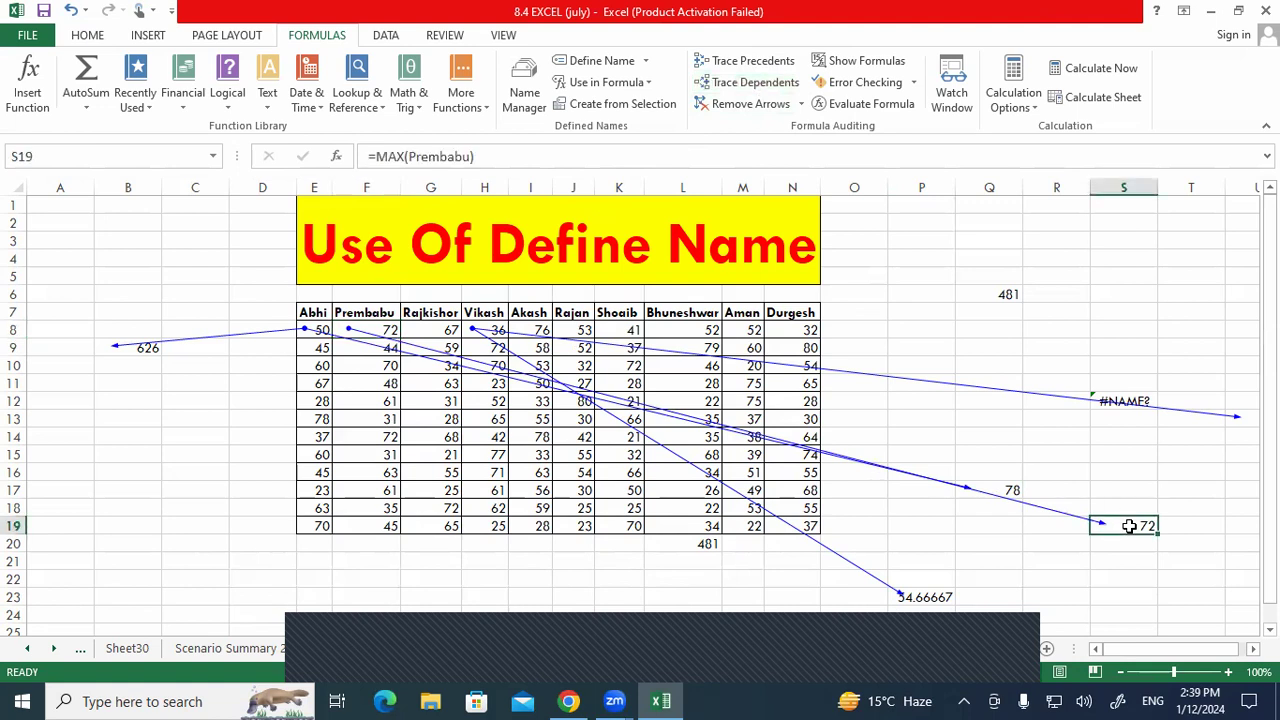
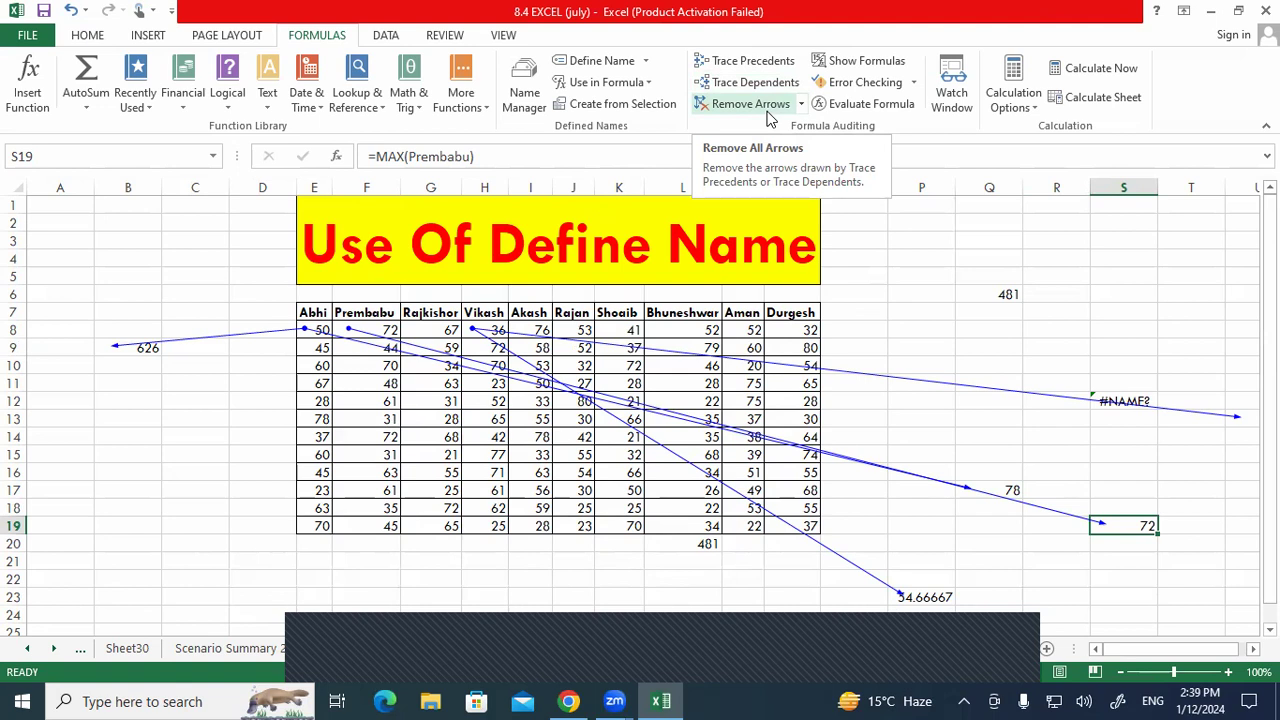
# Remove all tracing arrows from the sheet.
pyautogui.click(770, 117)
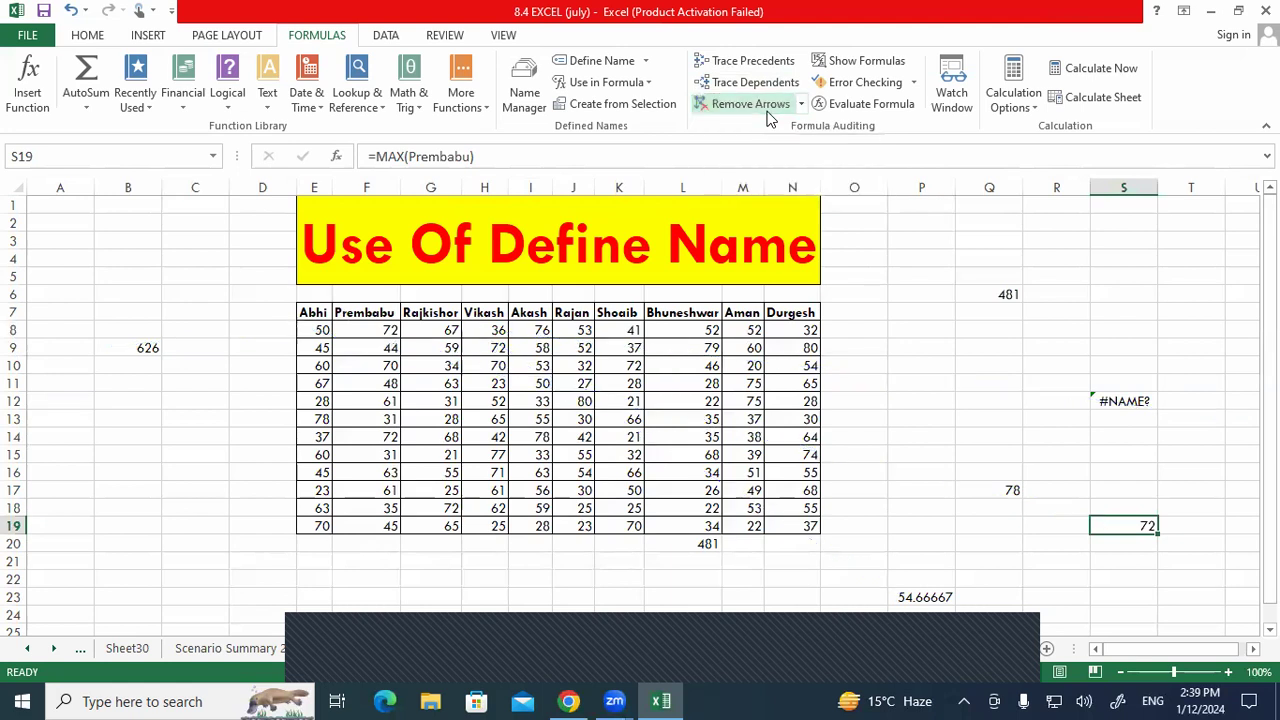
pyautogui.click(988, 474)
pyautogui.scroll(-2, 988, 483)
pyautogui.scroll(2, 988, 483)
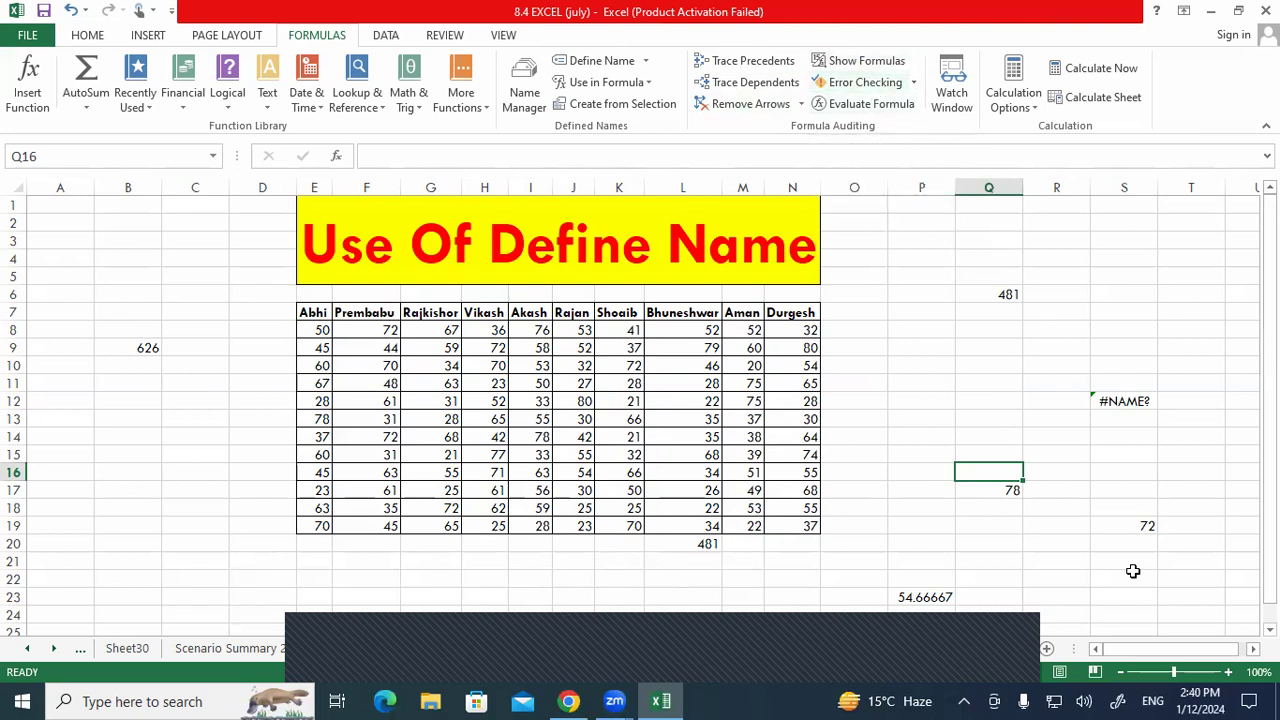
# Display the formulas in the sheet's cells instead of their results and inspect the SUM formula in B9.
pyautogui.moveTo(1145, 652); pyautogui.dragTo(1173, 660)
pyautogui.moveTo(1270, 452); pyautogui.dragTo(1270, 470)
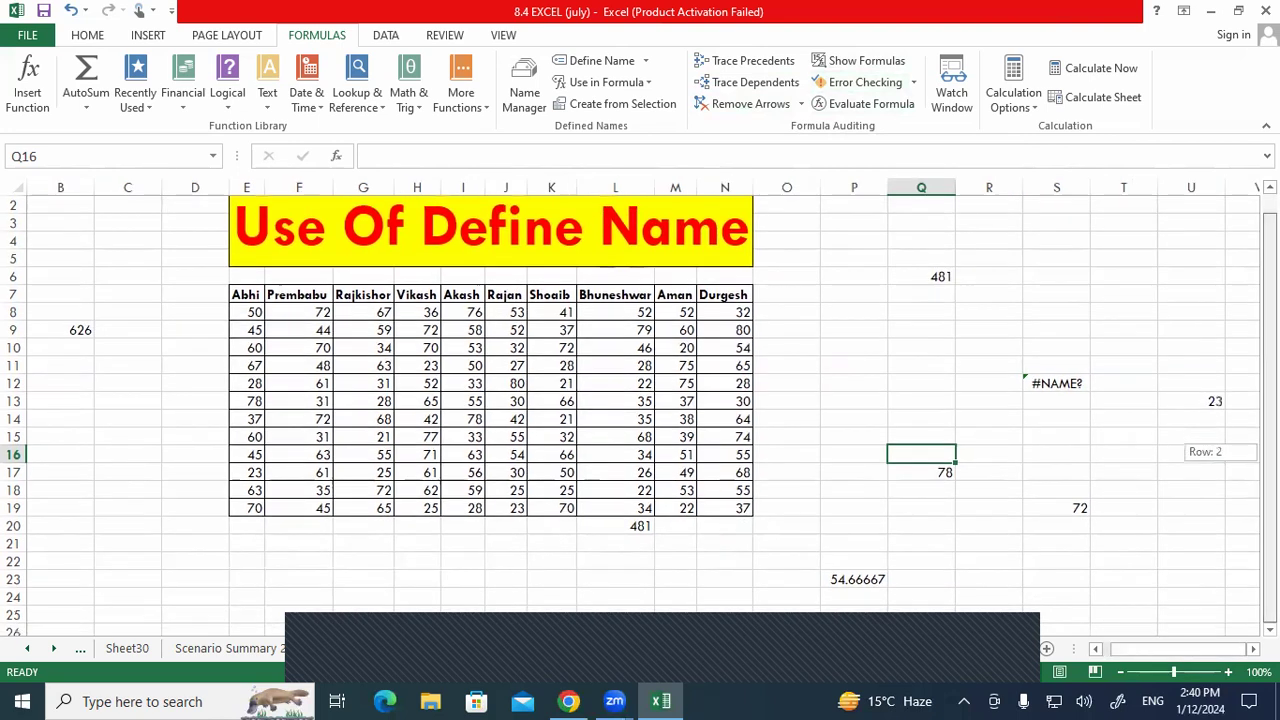
pyautogui.click(895, 63)
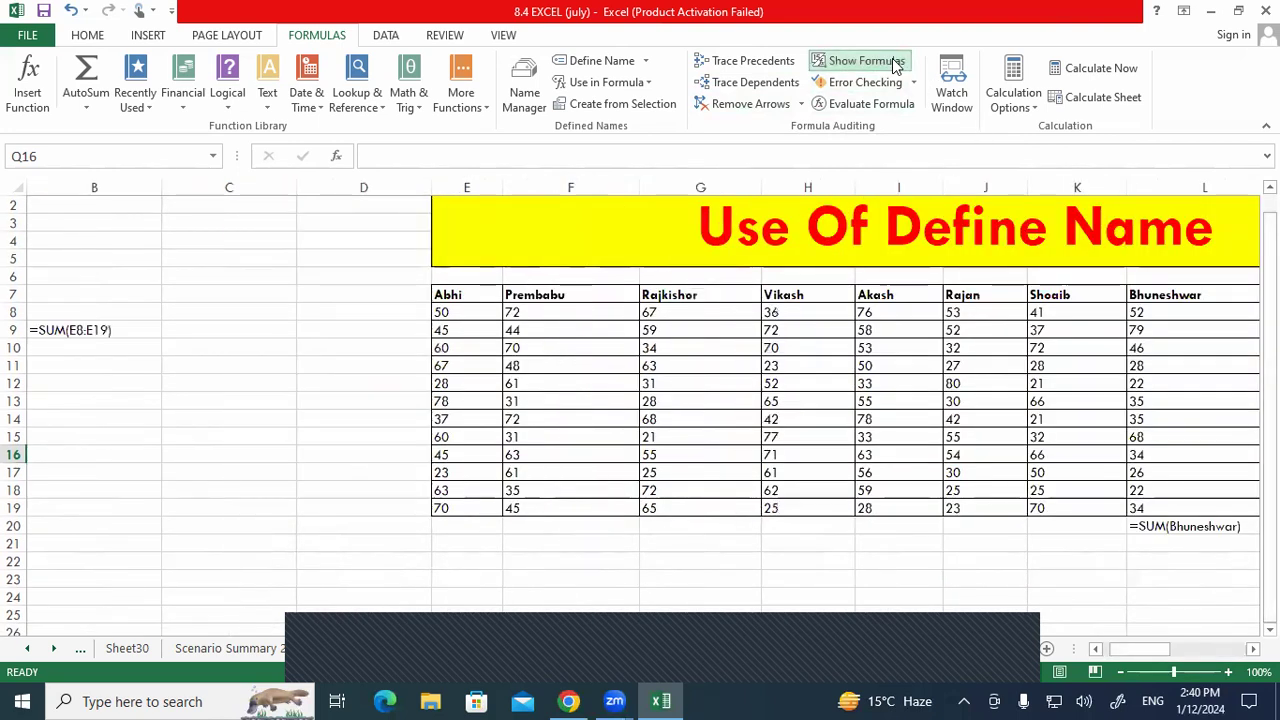
pyautogui.click(56, 338)
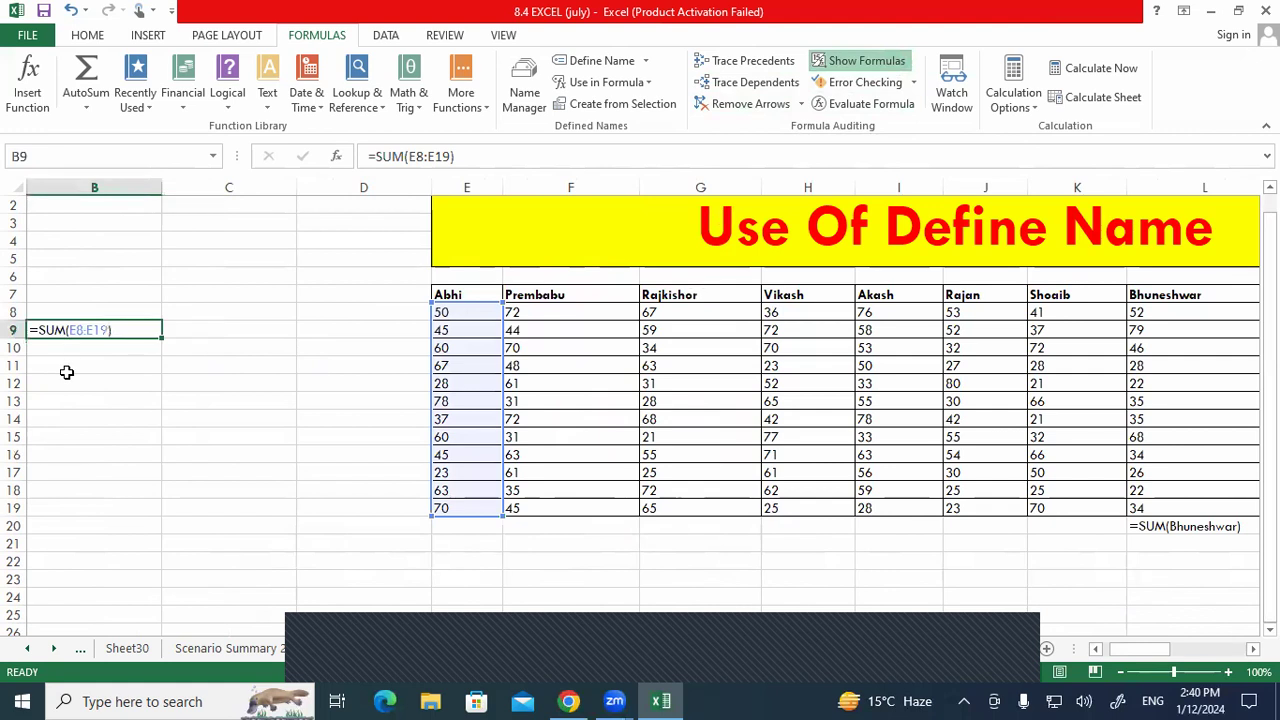
pyautogui.click(66, 372)
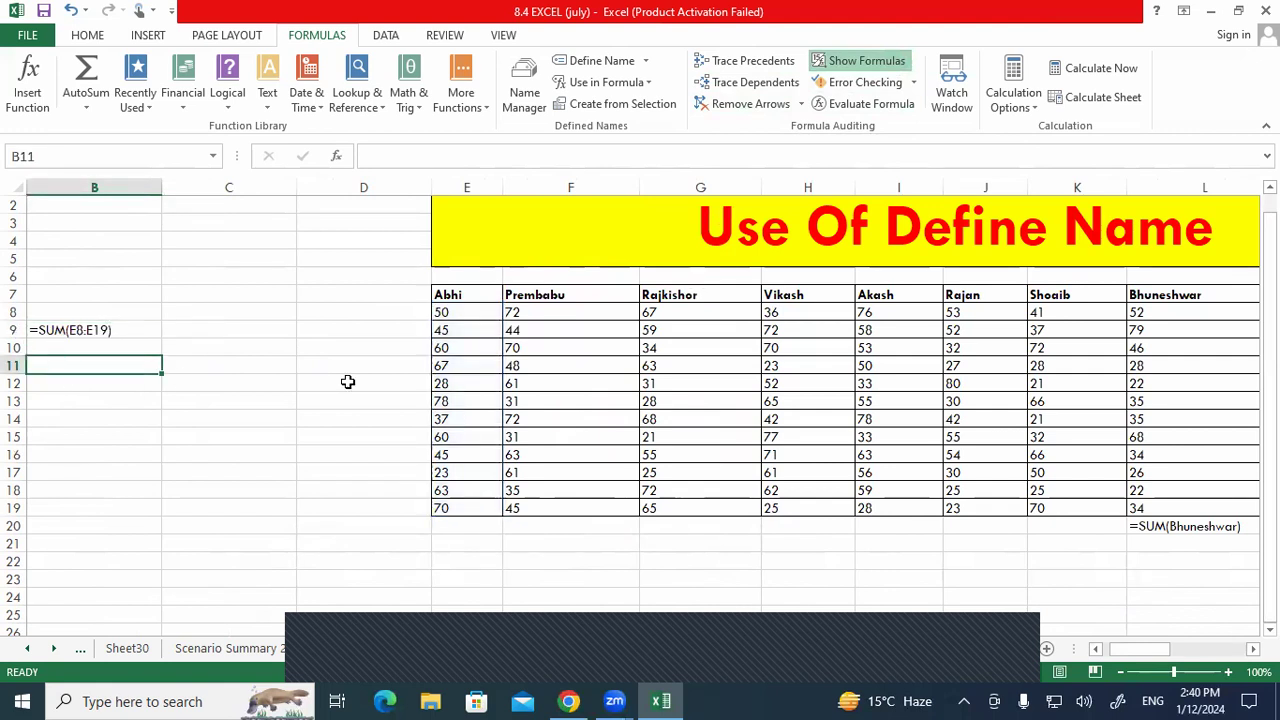
# Examine the displayed SUM, AVERAGE and MAX formulas below and beside the marks table, including those in Q17 and S19.
pyautogui.scroll(-2, 348, 384)
pyautogui.scroll(-1, 348, 384)
pyautogui.moveTo(1138, 652); pyautogui.dragTo(1166, 649)
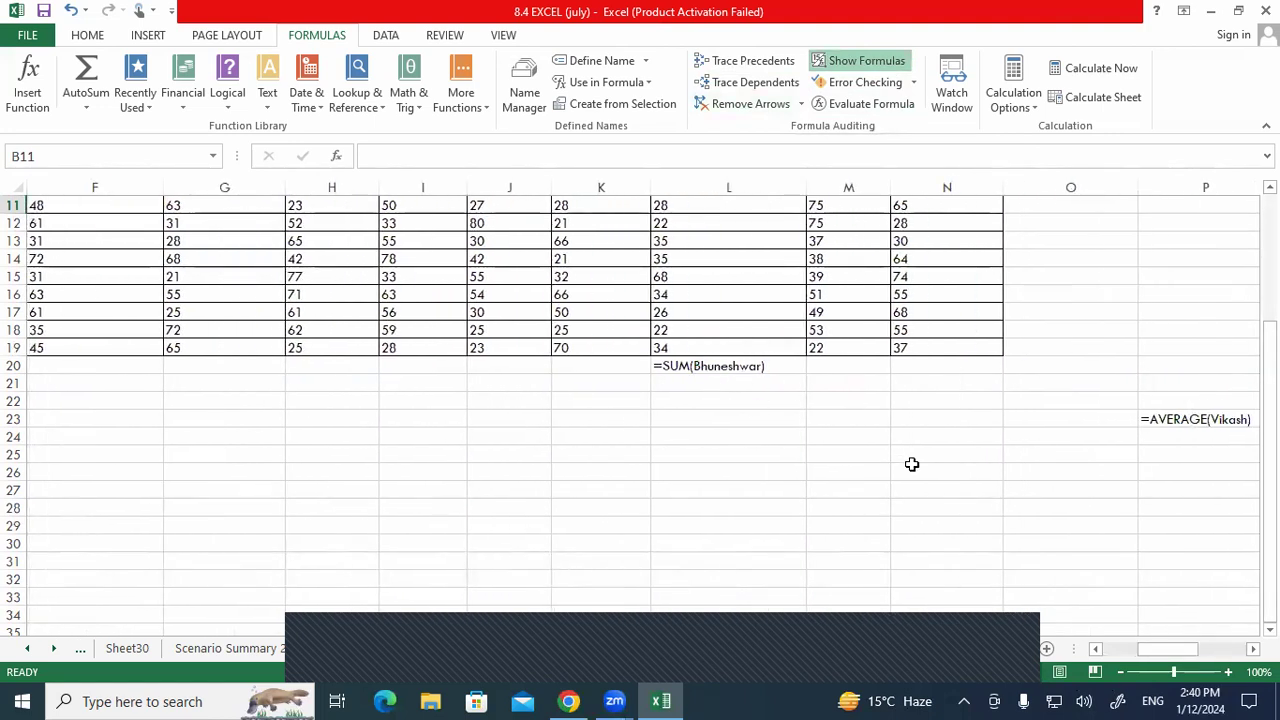
pyautogui.scroll(1, 1177, 514)
pyautogui.click(1200, 472)
pyautogui.moveTo(1188, 650); pyautogui.dragTo(1200, 650)
pyautogui.click(980, 400)
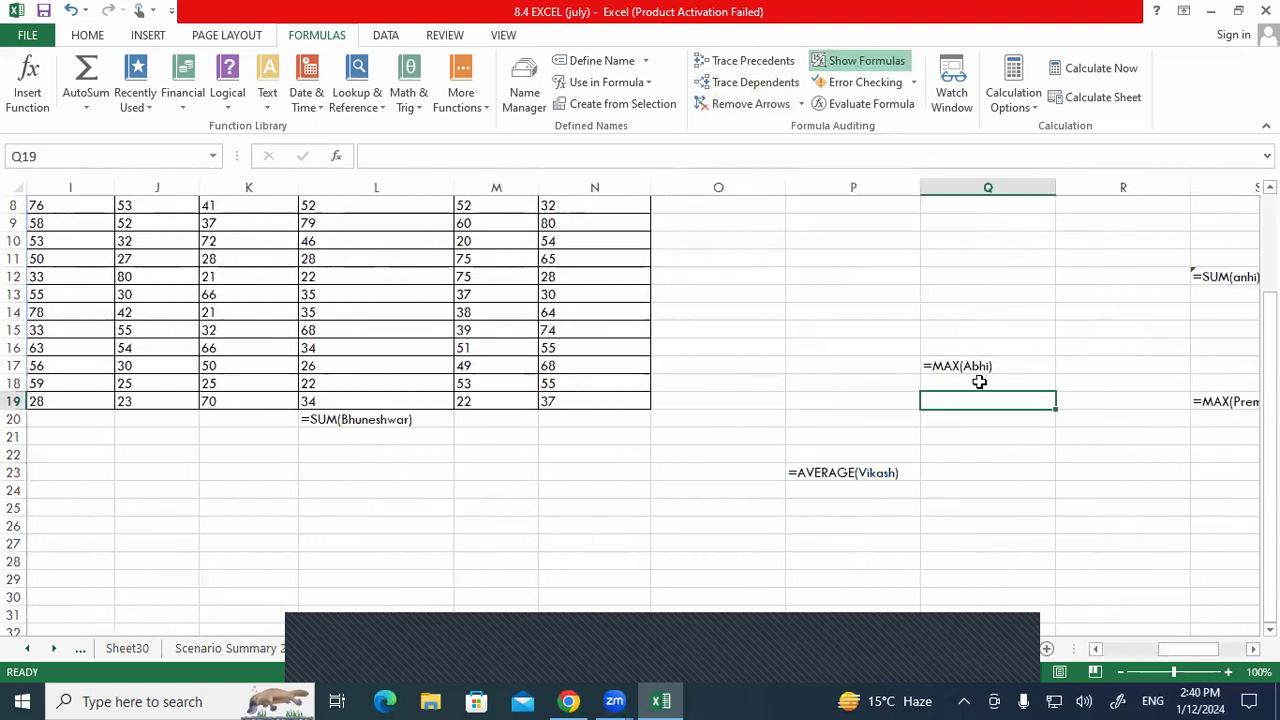
pyautogui.click(977, 366)
pyautogui.click(1239, 401)
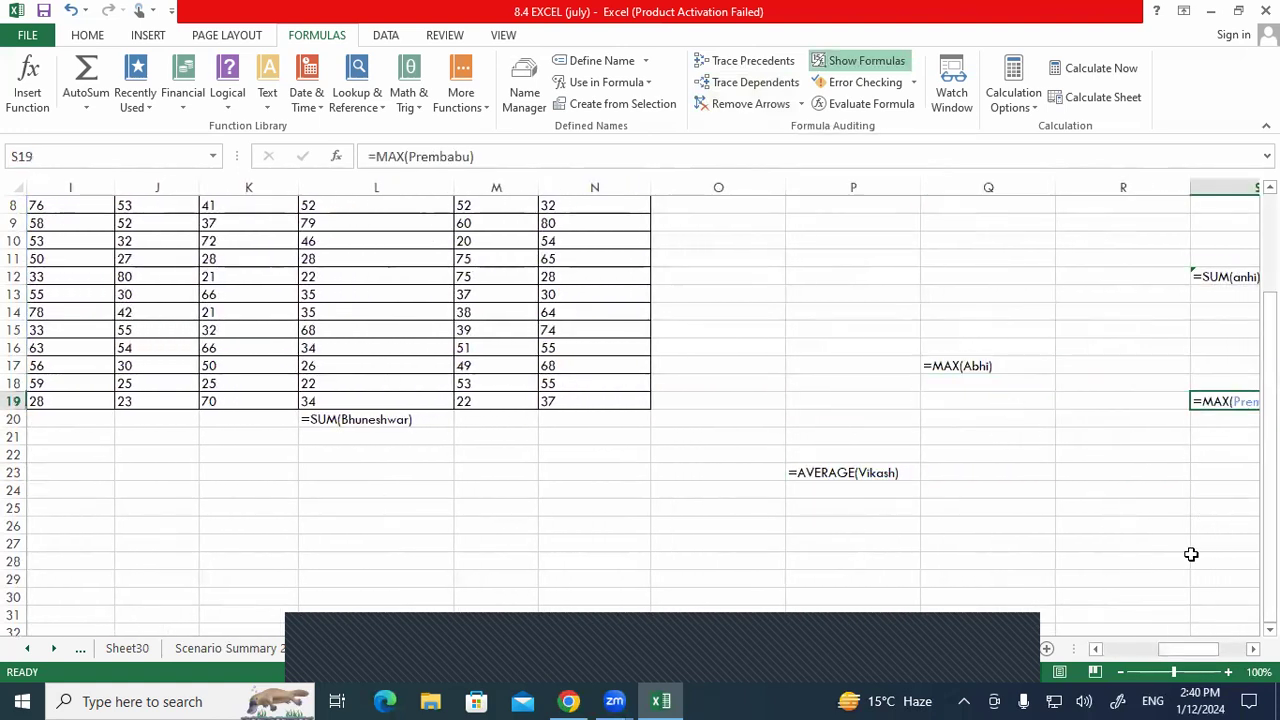
pyautogui.moveTo(1164, 649); pyautogui.dragTo(1185, 649)
# Delete the SUM formula with the misspelled name from cell S12.
pyautogui.click(1097, 305)
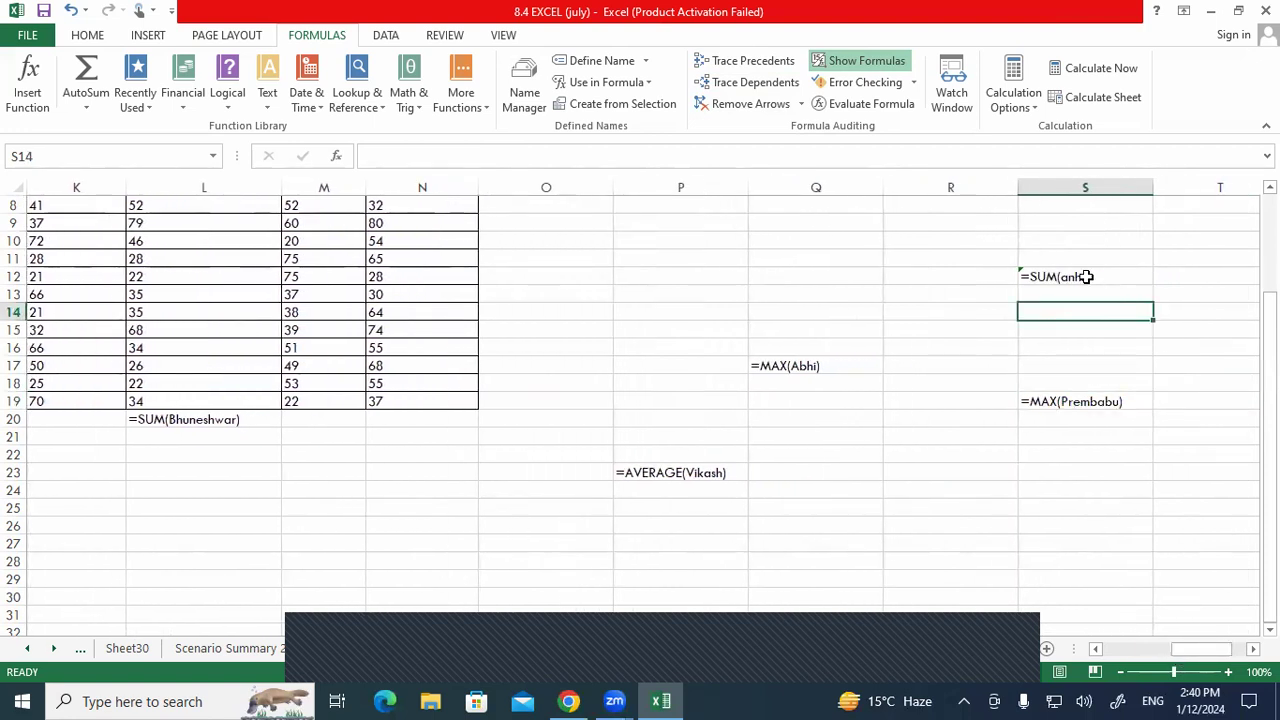
pyautogui.click(1122, 285)
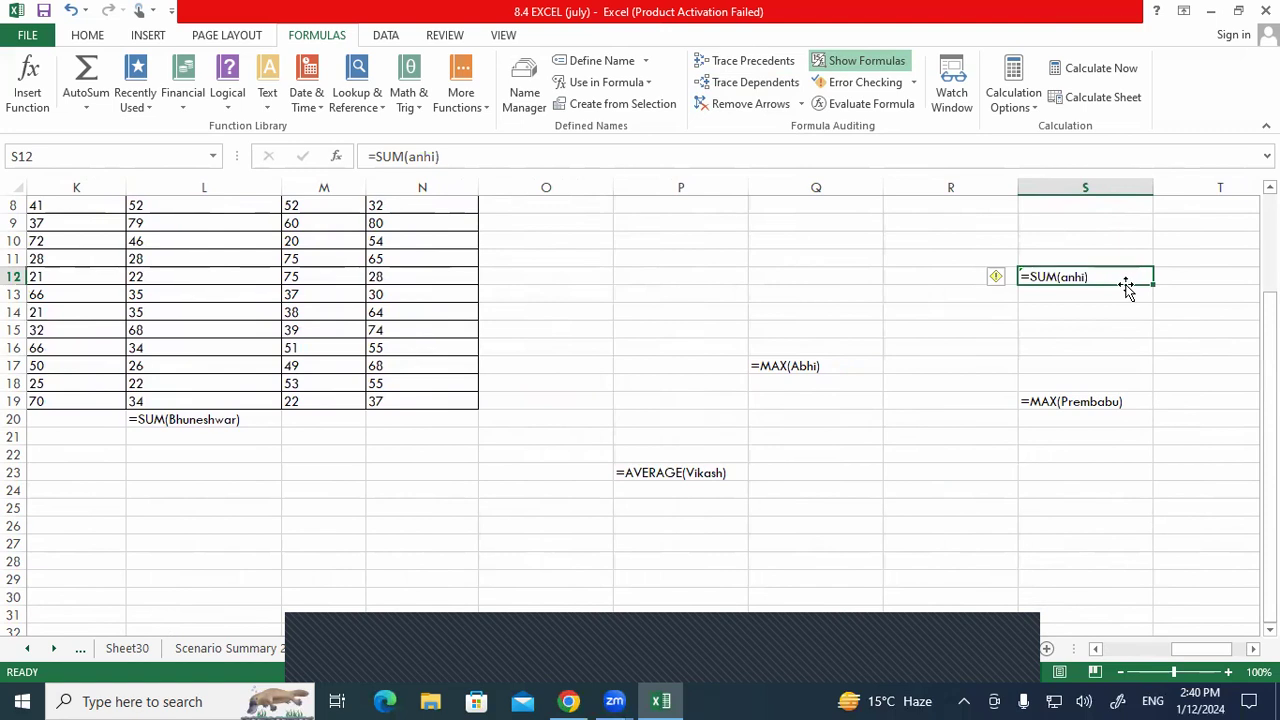
pyautogui.press('Delete')
# Switch the cells back from formulas to results and check the results in P23 and L20.
pyautogui.scroll(-3, 1020, 357)
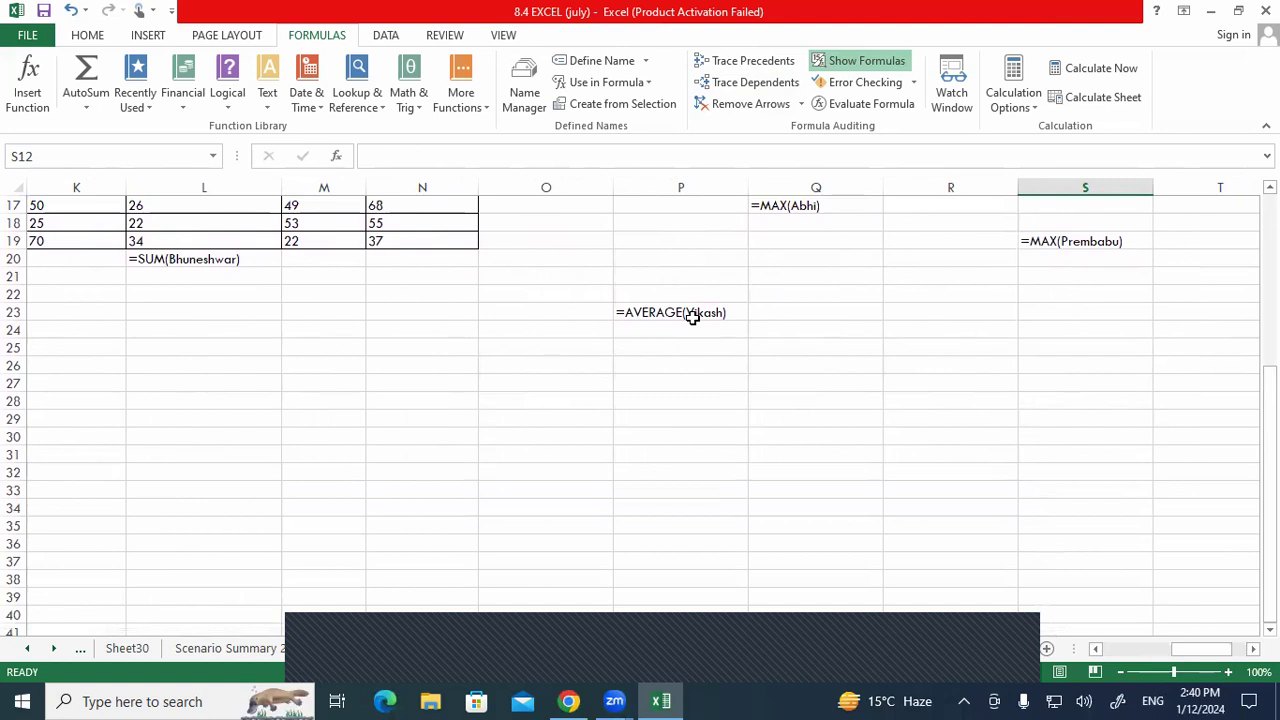
pyautogui.moveTo(603, 294); pyautogui.dragTo(739, 344)
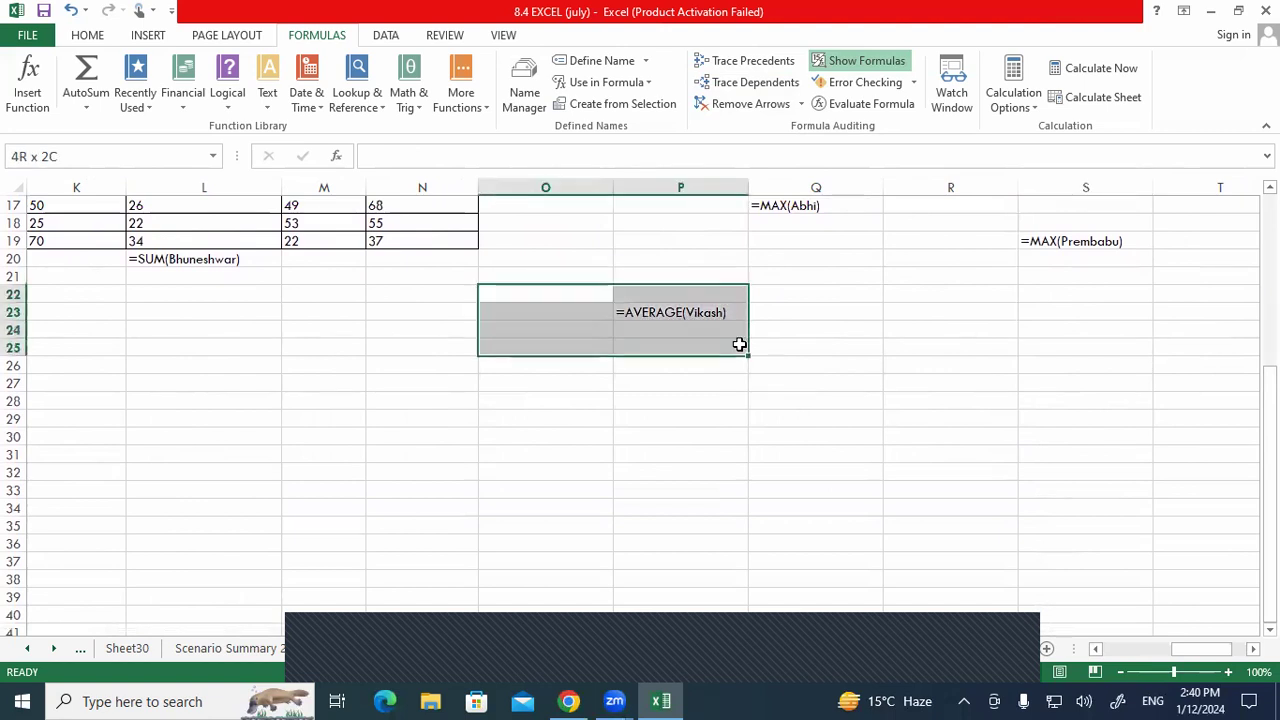
pyautogui.click(980, 349)
pyautogui.click(866, 62)
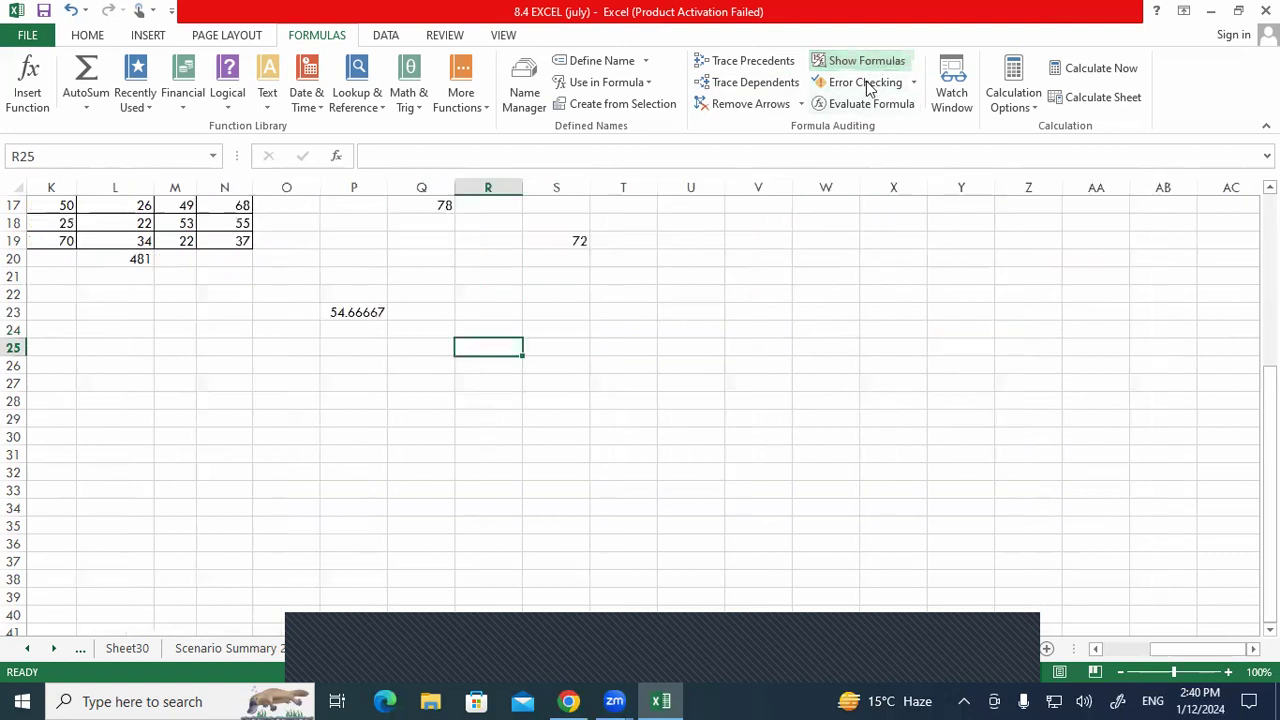
pyautogui.click(333, 320)
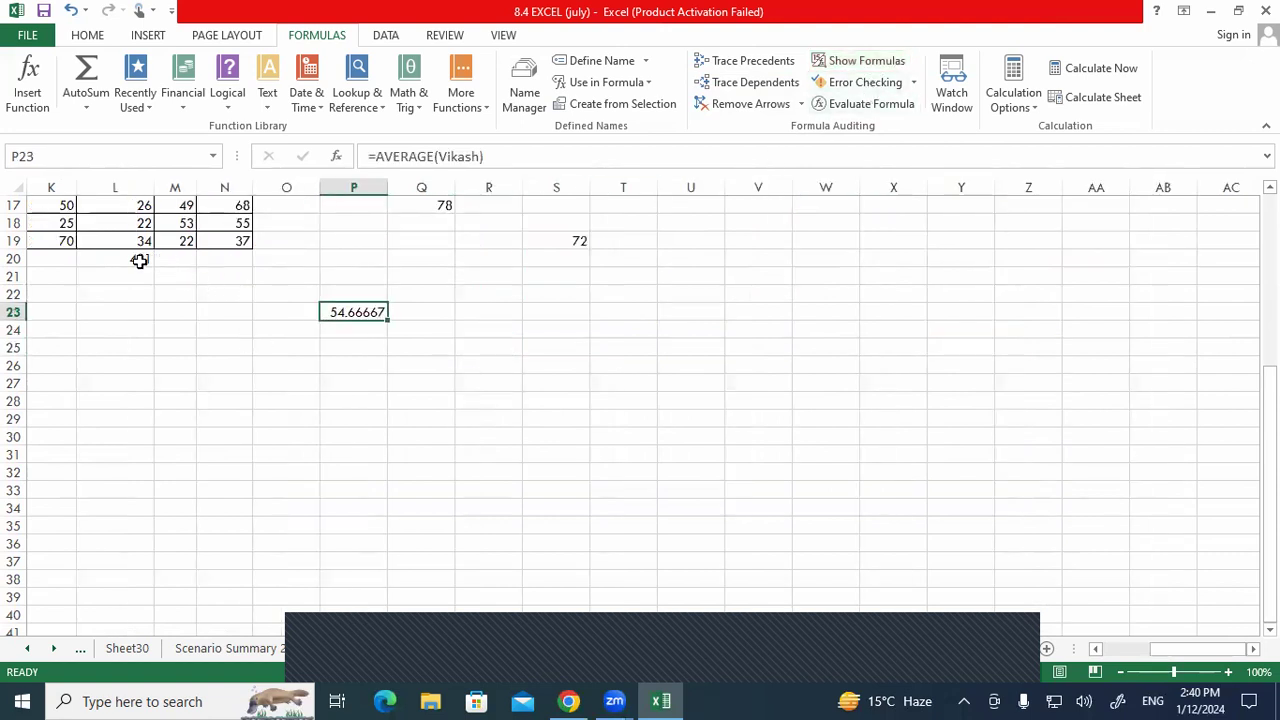
pyautogui.click(133, 258)
pyautogui.click(562, 259)
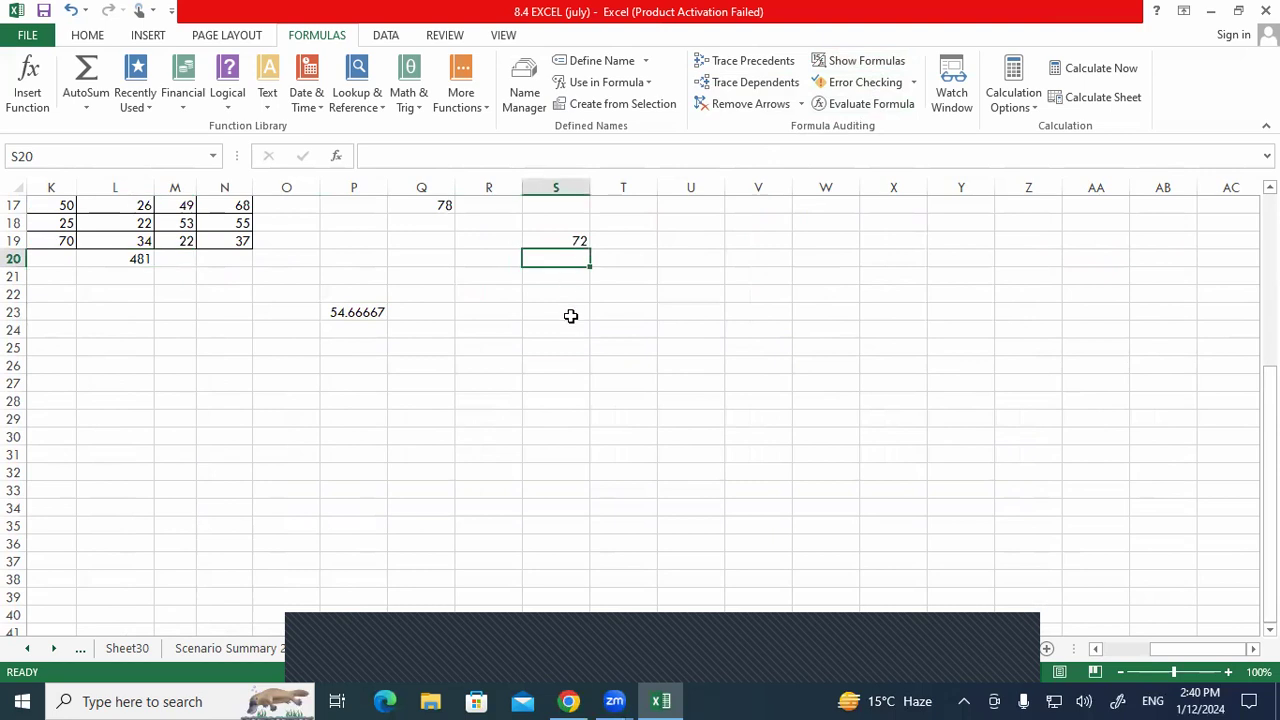
pyautogui.scroll(2, 571, 314)
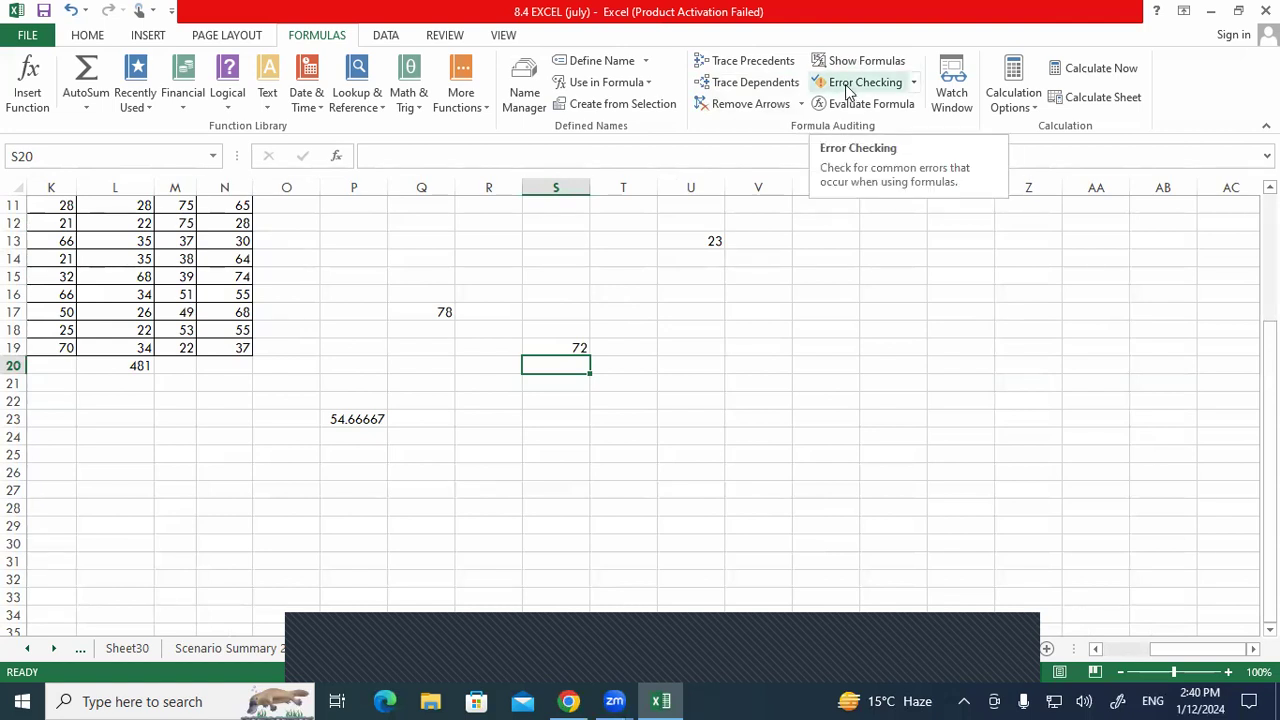
# Introduce a deliberate error in the S19 formula by misspelling its function name as MAaX.
pyautogui.click(580, 347)
pyautogui.doubleClick(588, 350)
pyautogui.click(566, 348)
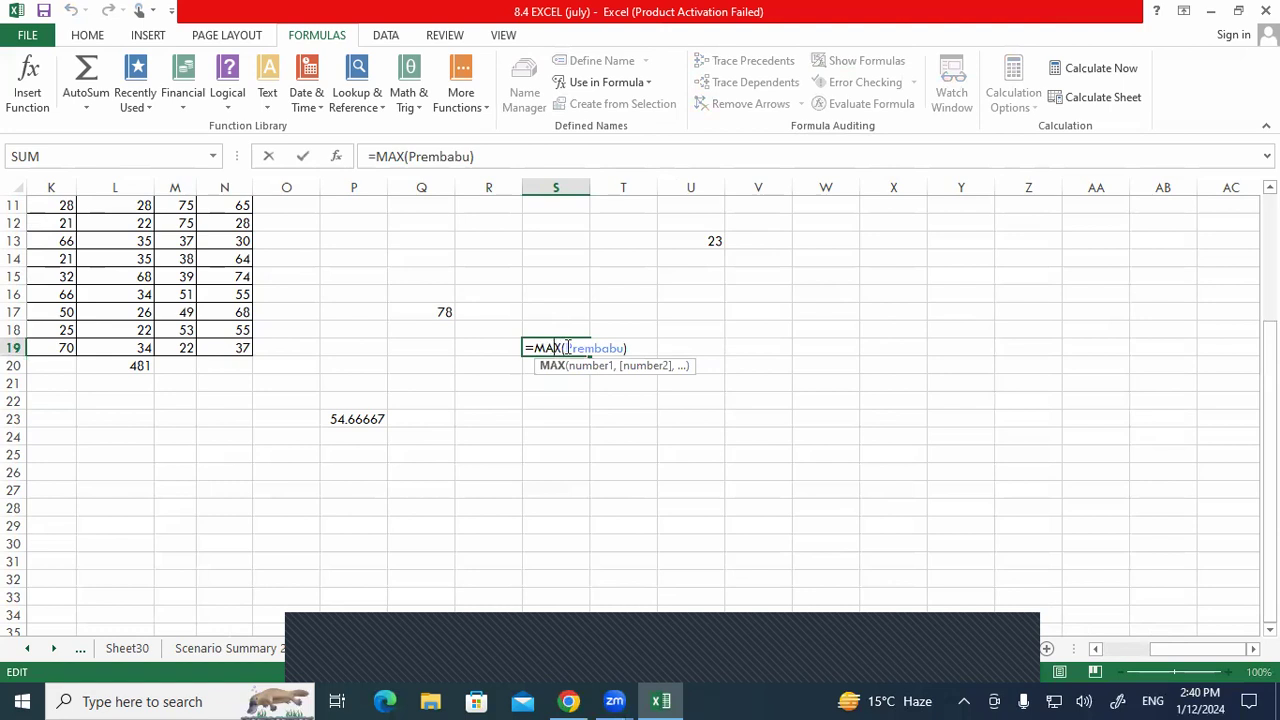
pyautogui.write('a')
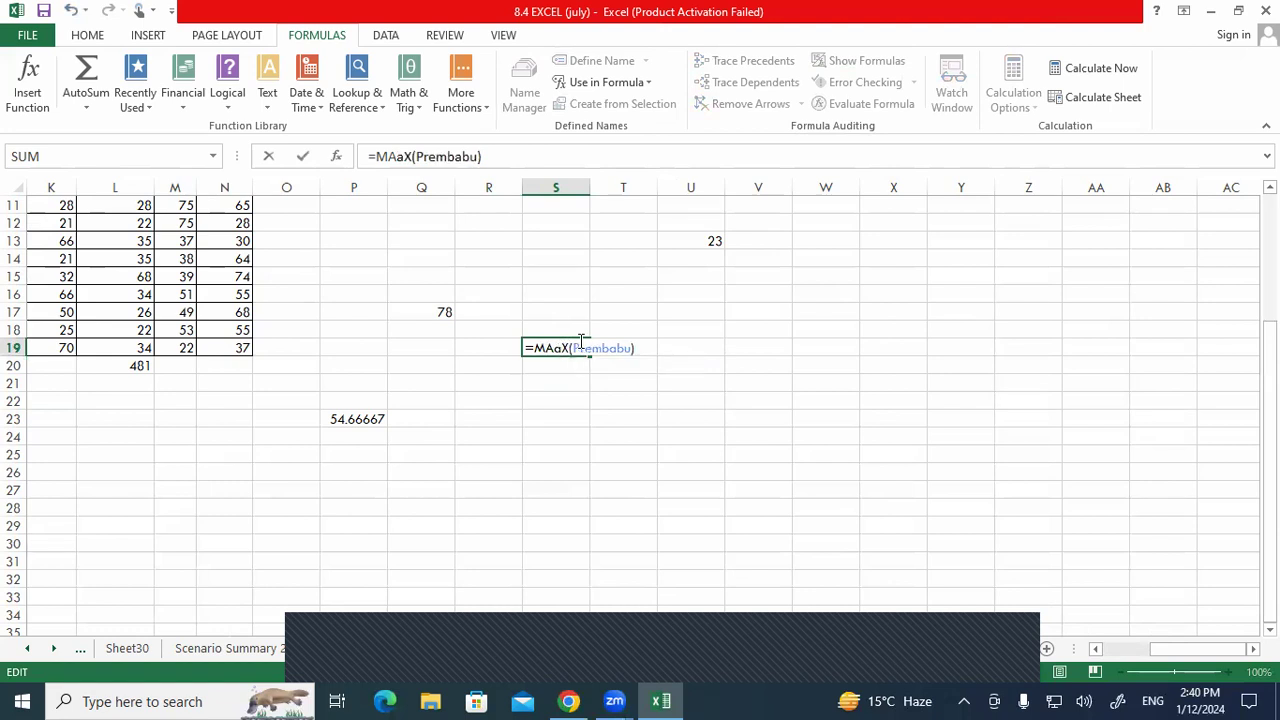
pyautogui.press('Return')
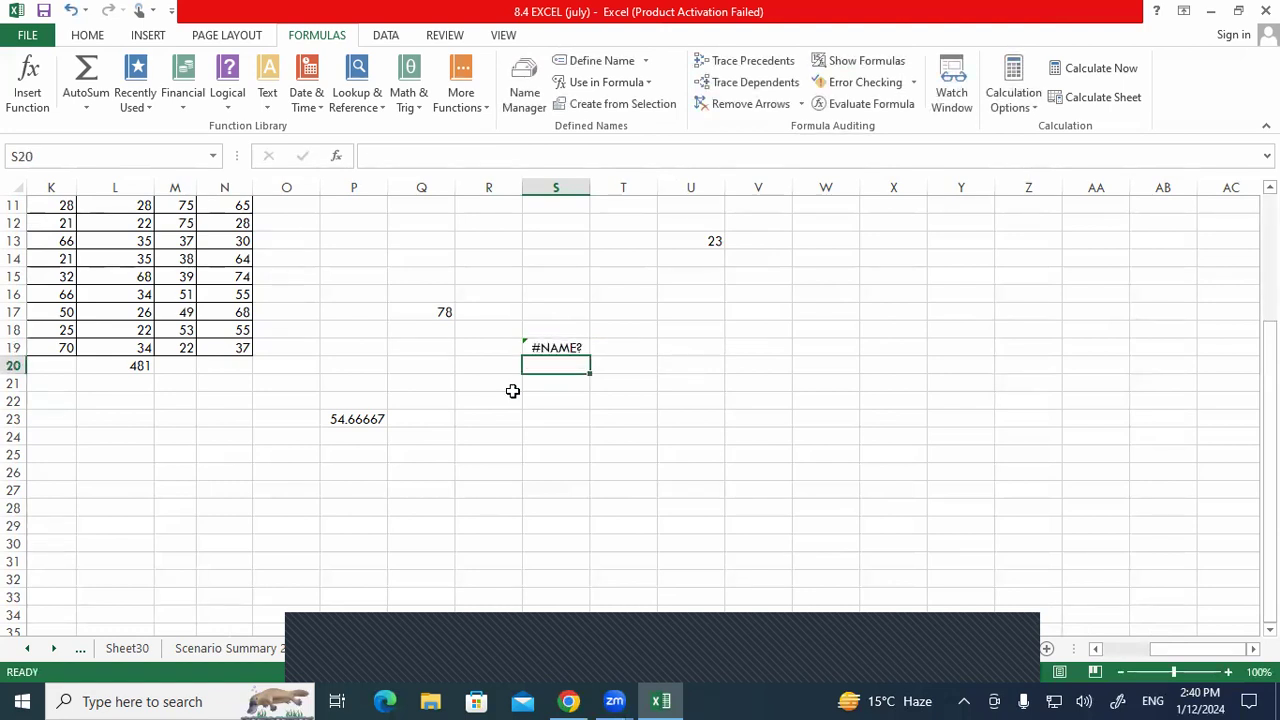
# Introduce a deliberate error in the P23 formula by misspelling its function name as AVvERAGE.
pyautogui.doubleClick(343, 419)
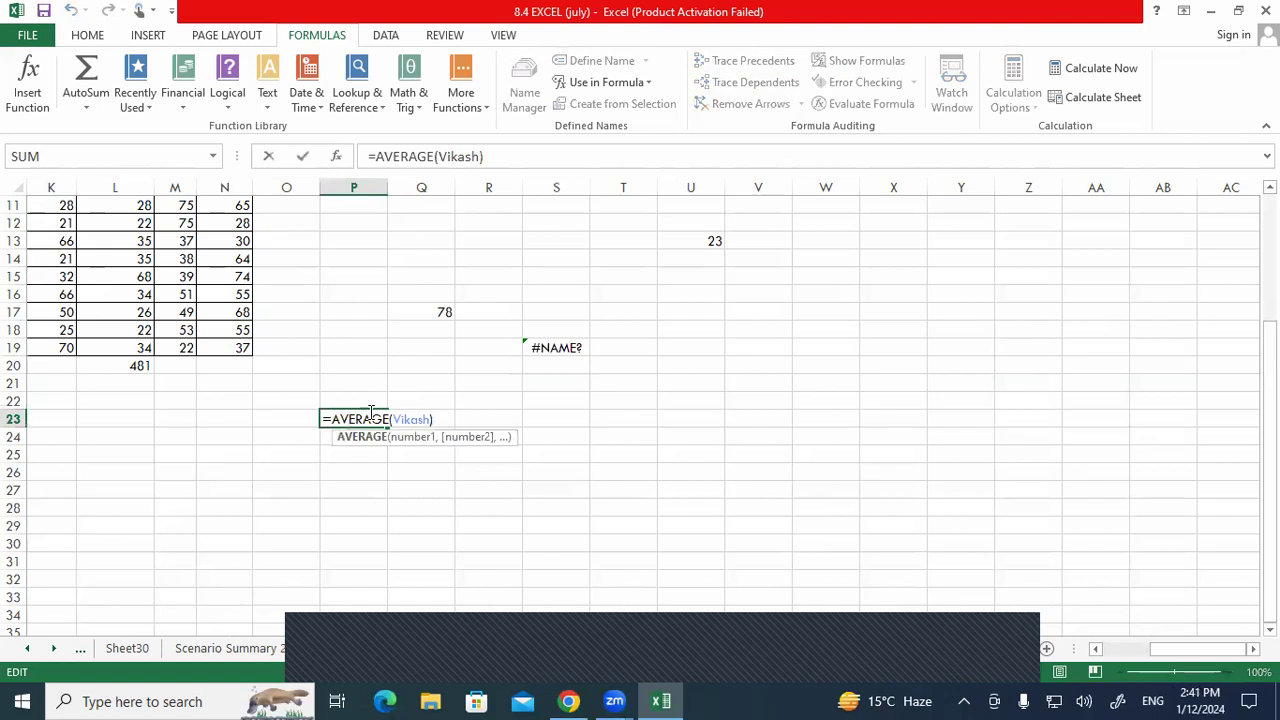
pyautogui.write('v')
pyautogui.press('Return')
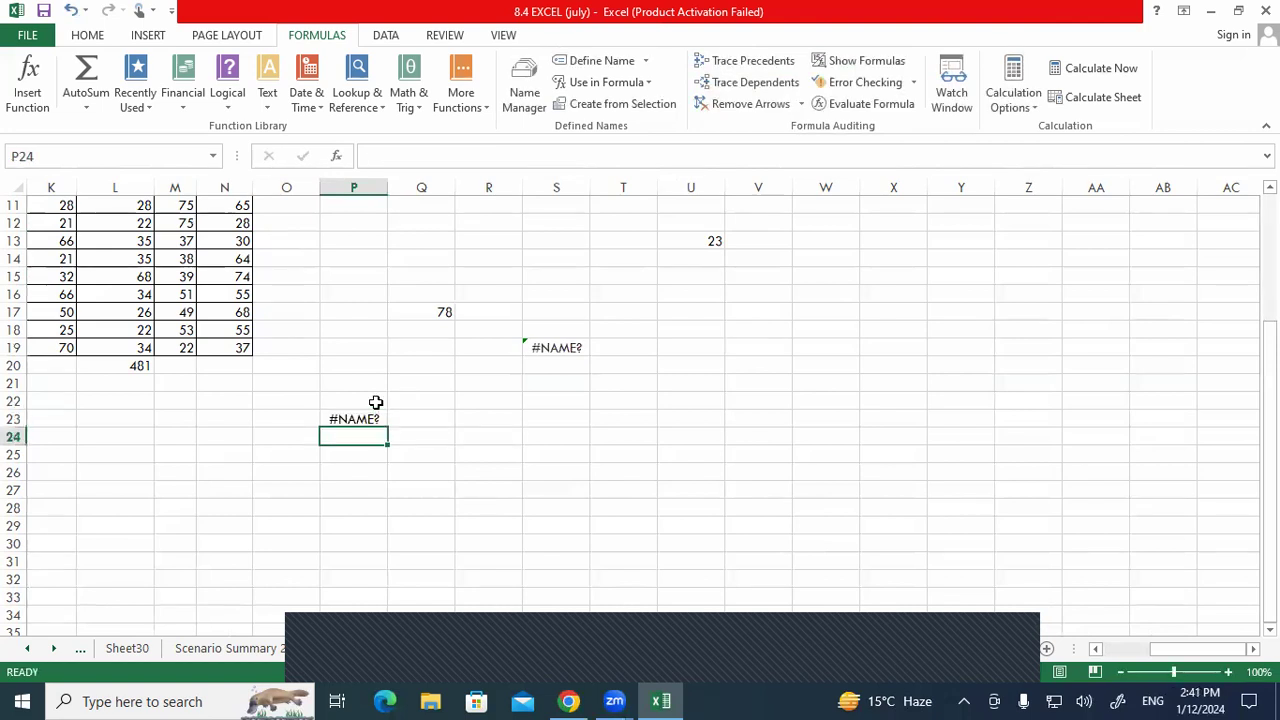
pyautogui.click(329, 297)
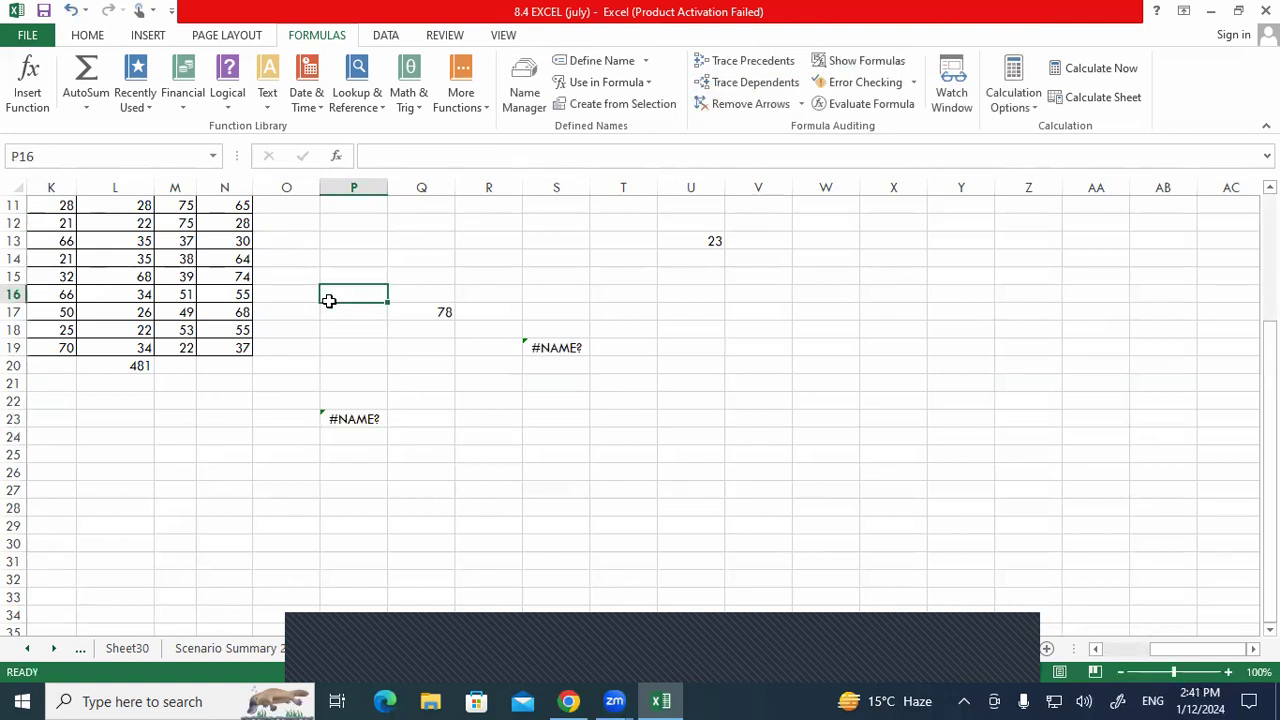
# Run Error Checking on the sheet and go through the formula errors in S19 and P23 until the check ends.
pyautogui.click(858, 82)
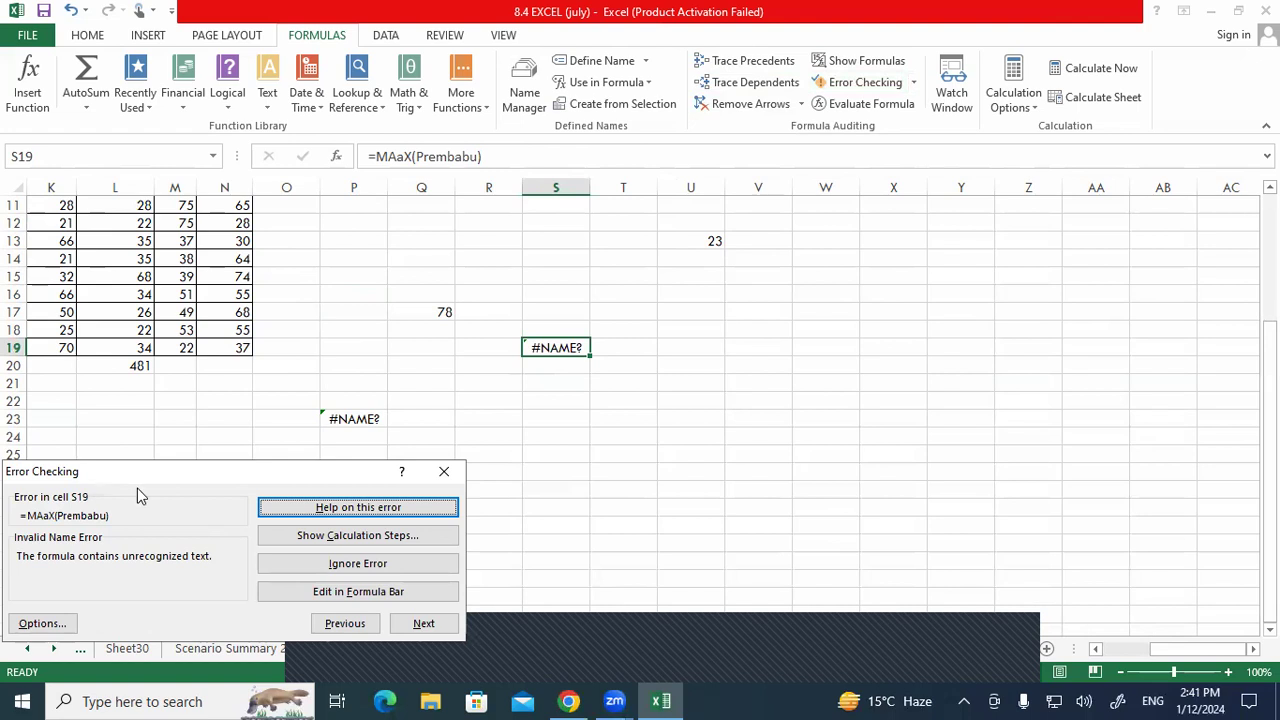
pyautogui.moveTo(137, 488); pyautogui.dragTo(742, 150)
pyautogui.click(1028, 286)
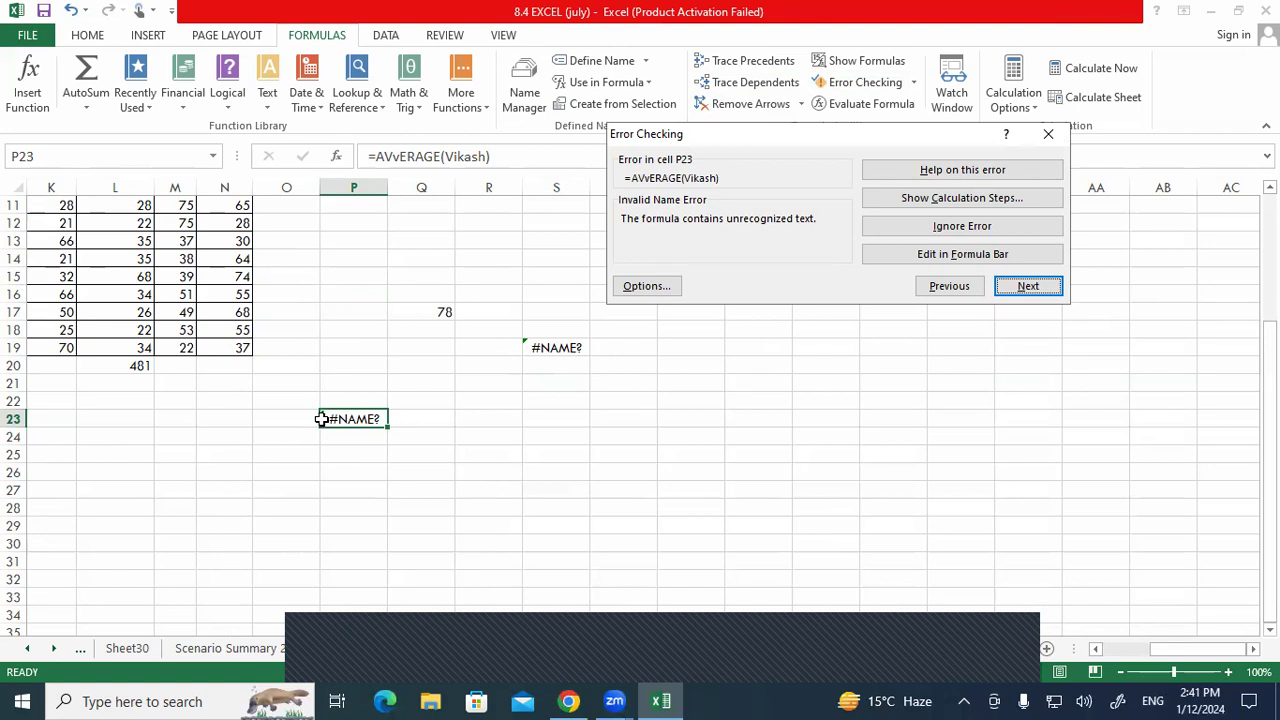
pyautogui.click(950, 287)
pyautogui.click(1028, 287)
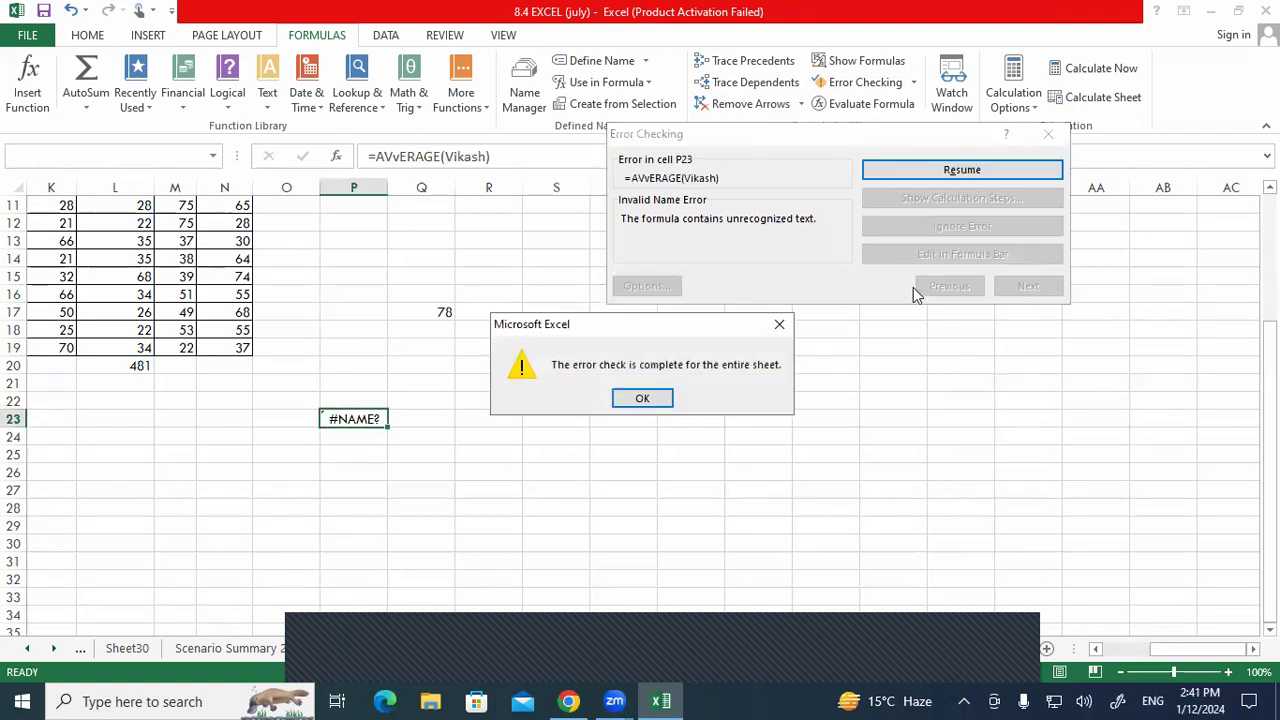
pyautogui.click(643, 398)
pyautogui.press('Escape')
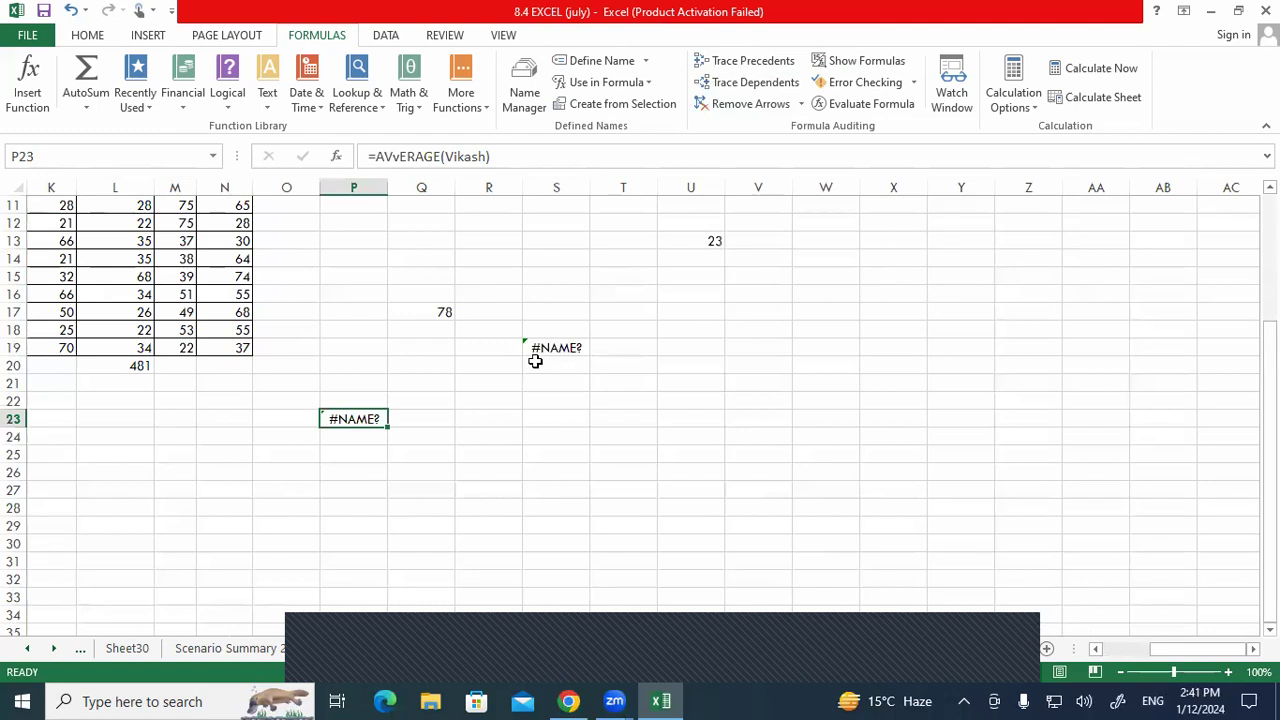
pyautogui.moveTo(546, 349); pyautogui.dragTo(362, 427)
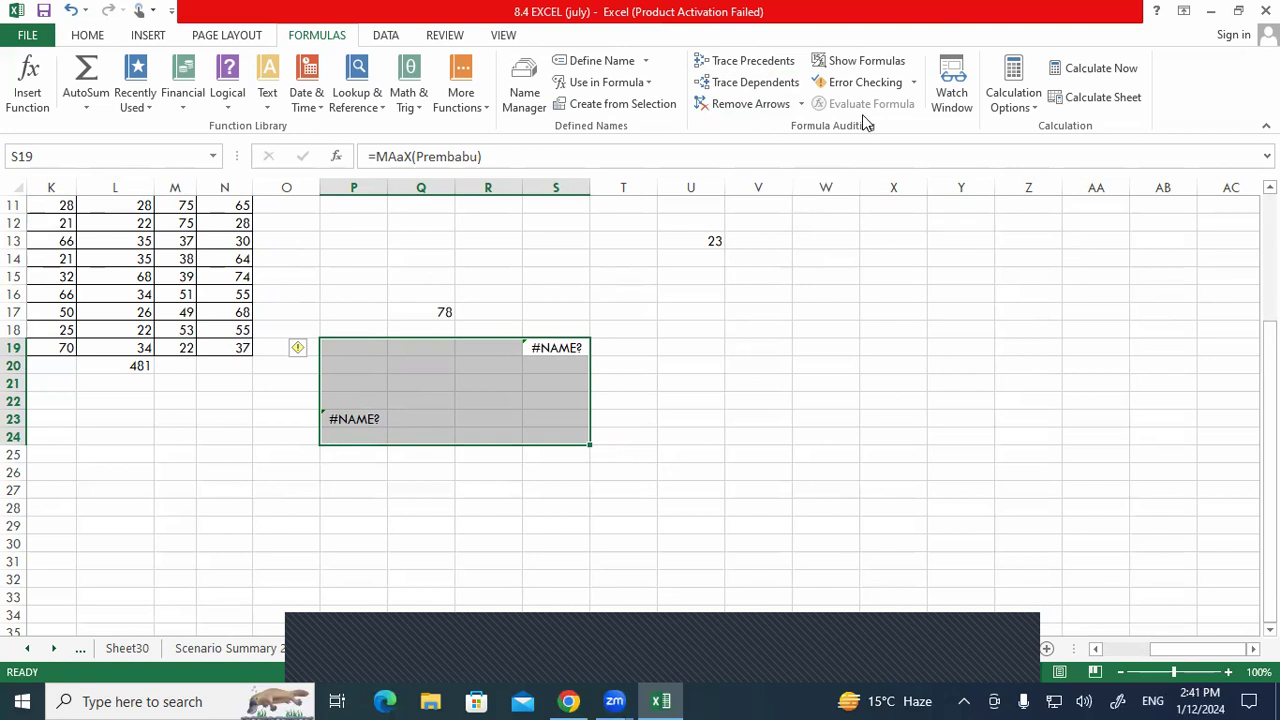
pyautogui.click(795, 352)
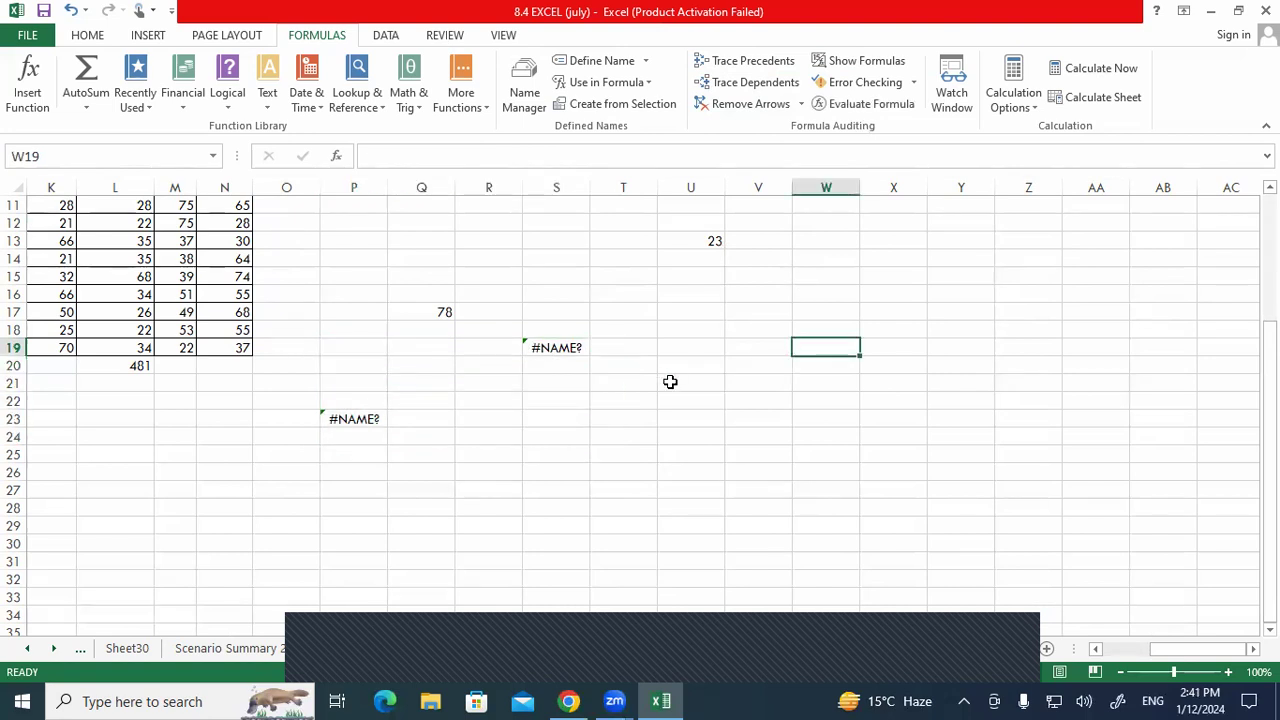
# Evaluate the MIN formula in U13 with Evaluate Formula, resolving its defined name to the cell range, and close the evaluation.
pyautogui.scroll(2, 670, 381)
pyautogui.click(697, 348)
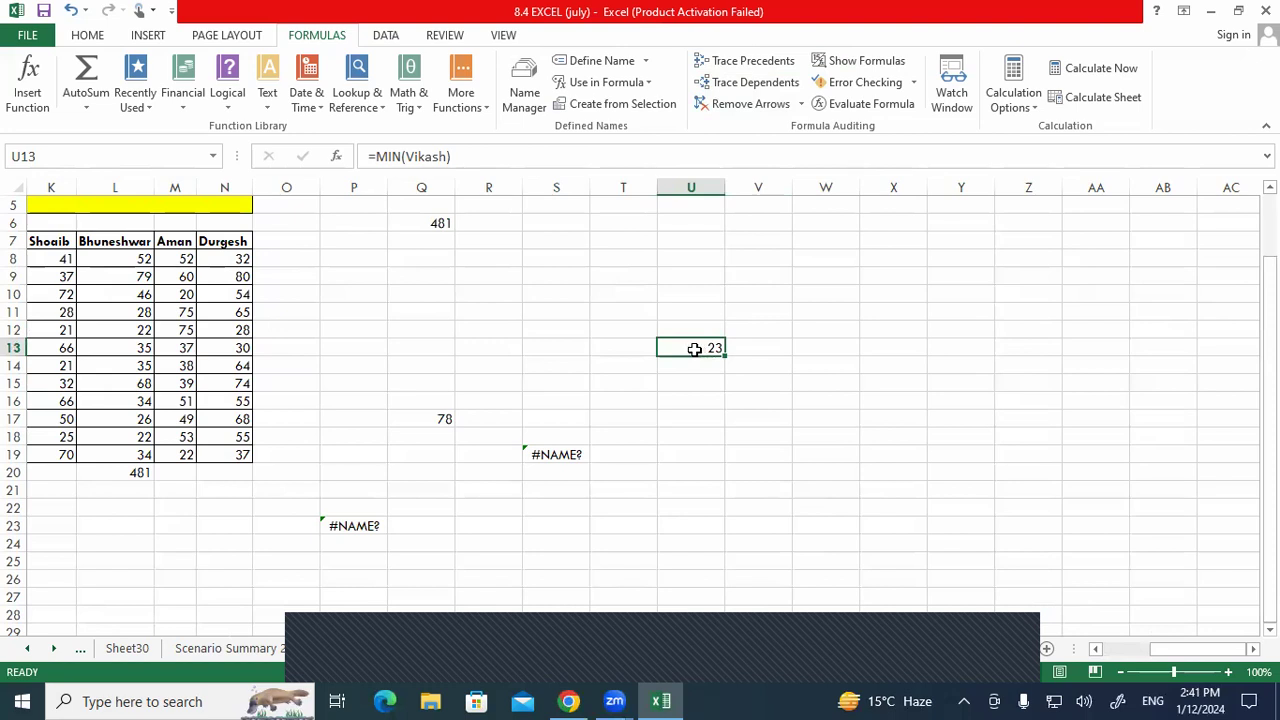
pyautogui.doubleClick(706, 347)
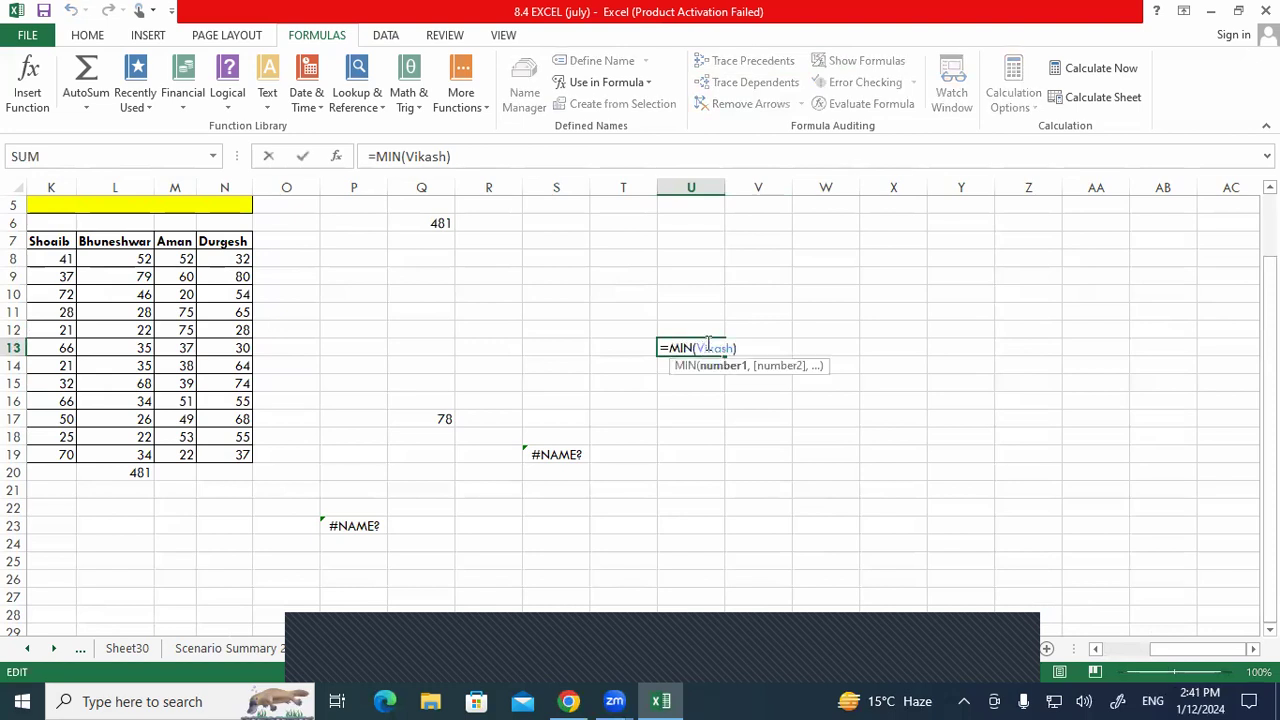
pyautogui.press('Return')
pyautogui.click(708, 347)
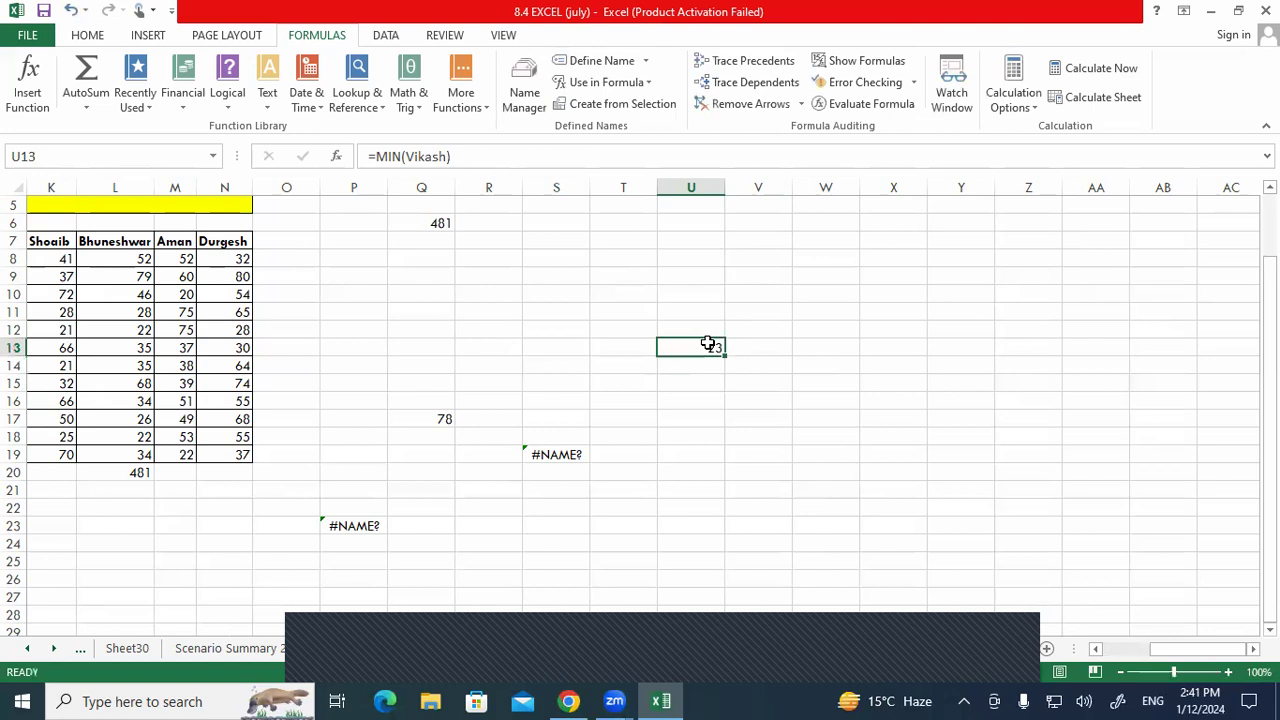
pyautogui.click(866, 108)
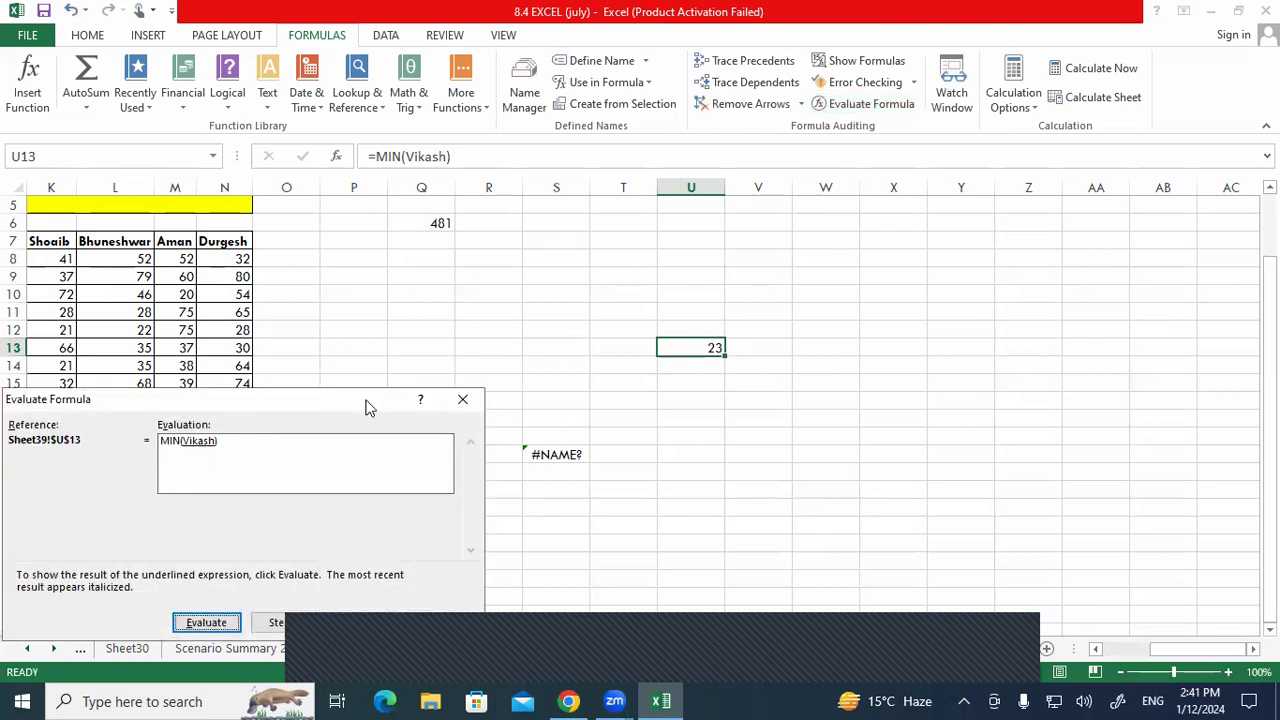
pyautogui.moveTo(287, 398); pyautogui.dragTo(606, 236)
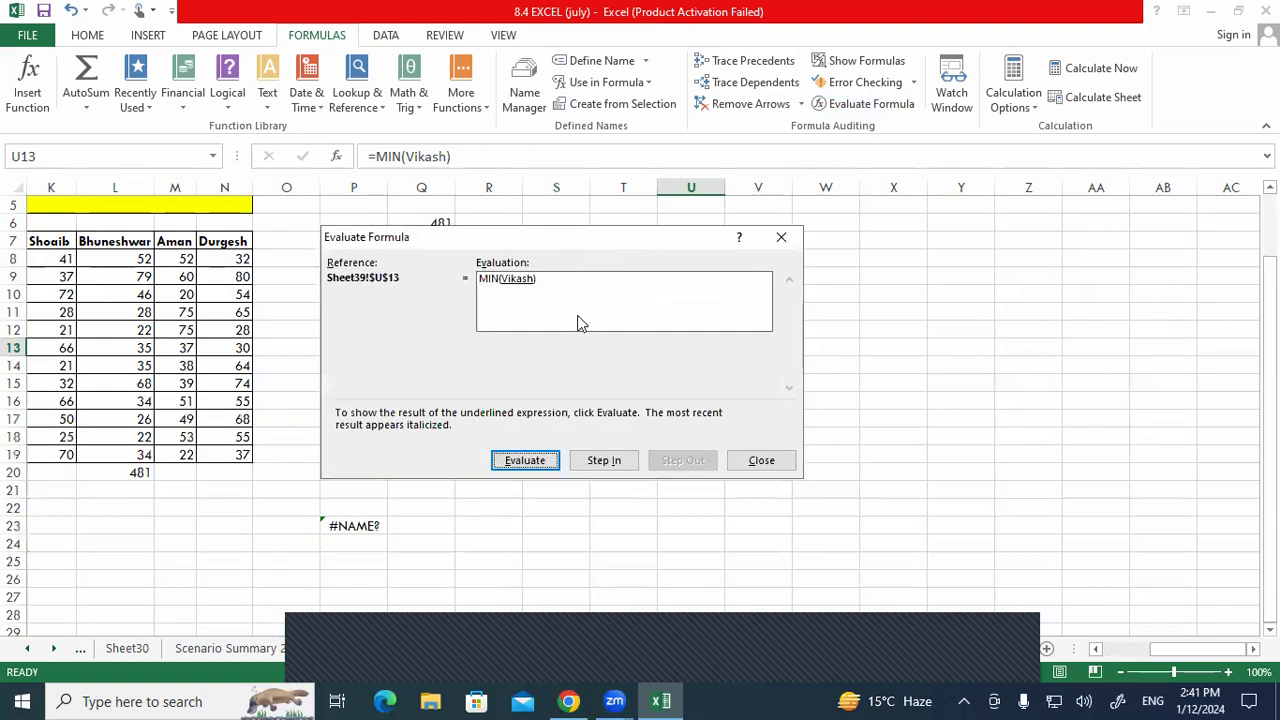
pyautogui.click(540, 462)
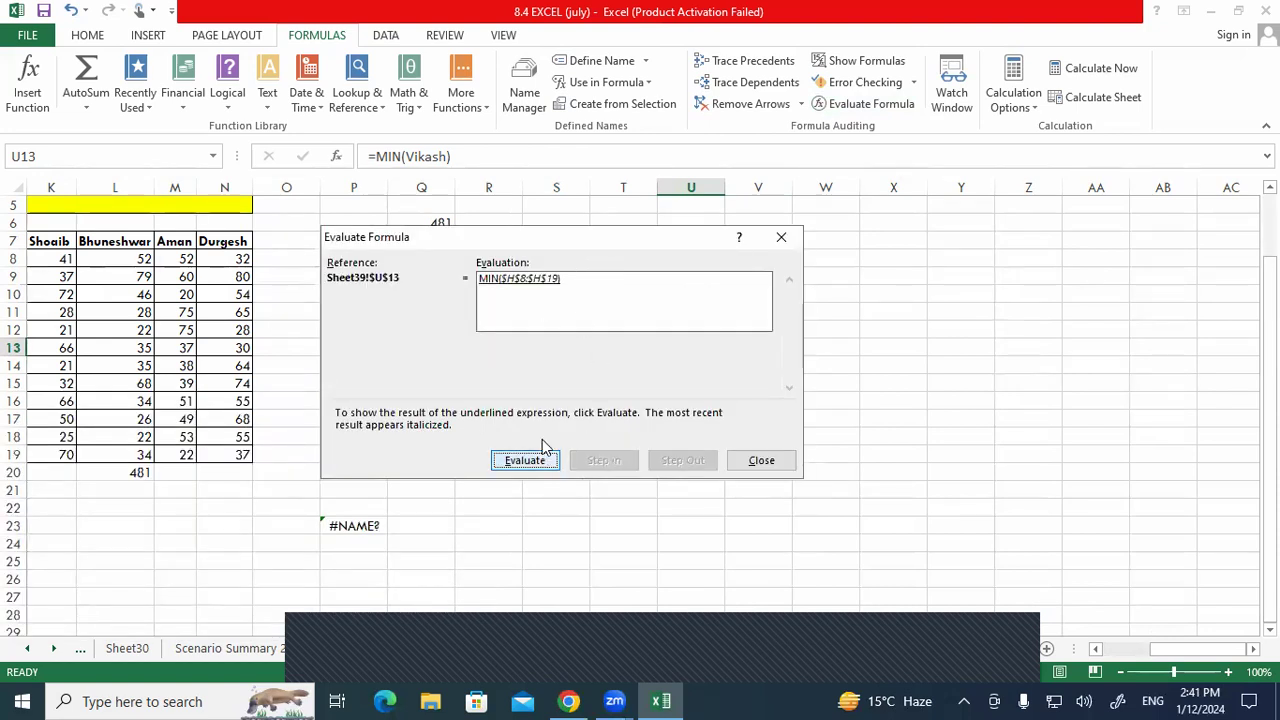
pyautogui.click(752, 462)
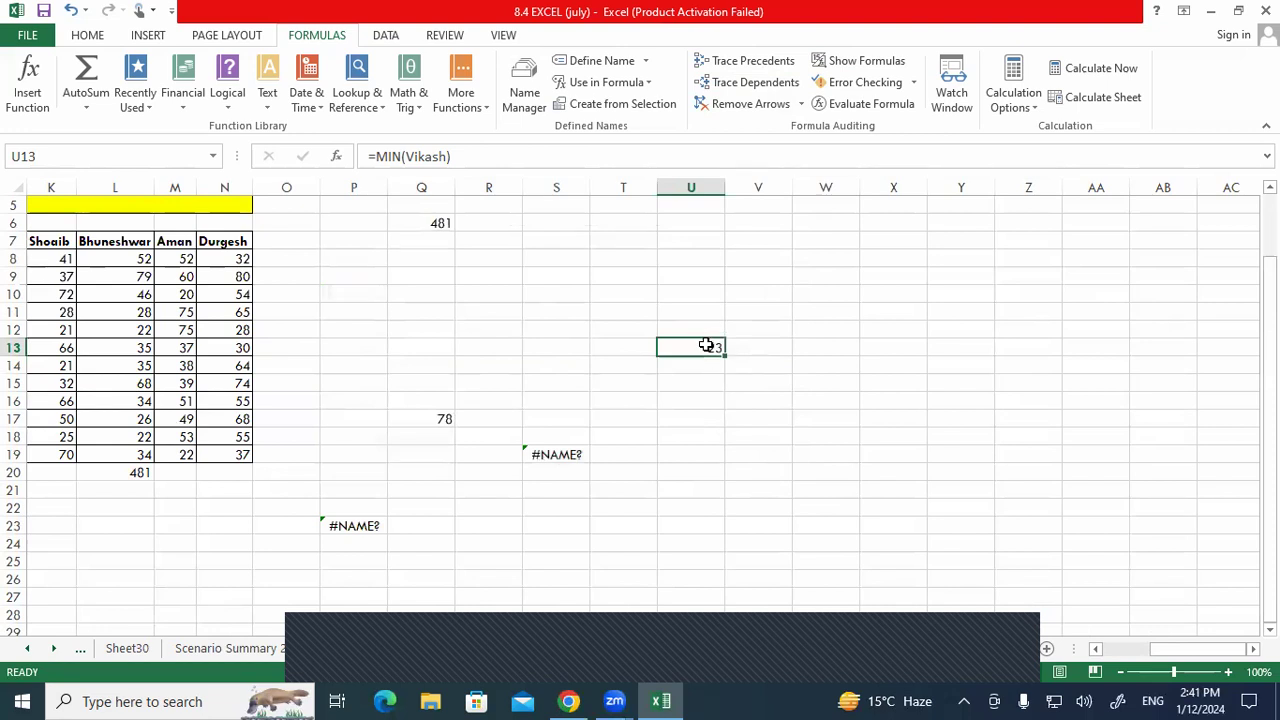
pyautogui.click(981, 362)
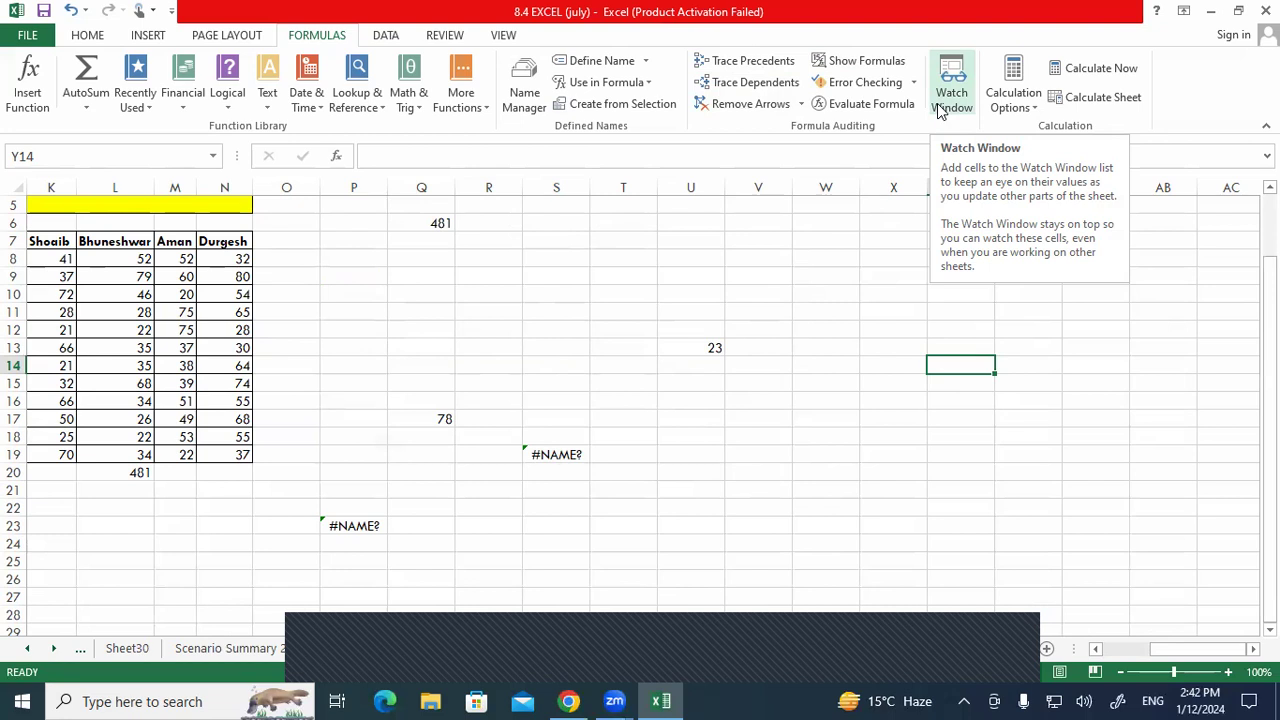
# Check the header cells E7 to G7 of the table, and look at the cells on Sheet40.
pyautogui.moveTo(1218, 648); pyautogui.dragTo(1070, 636)
pyautogui.scroll(2, 524, 440)
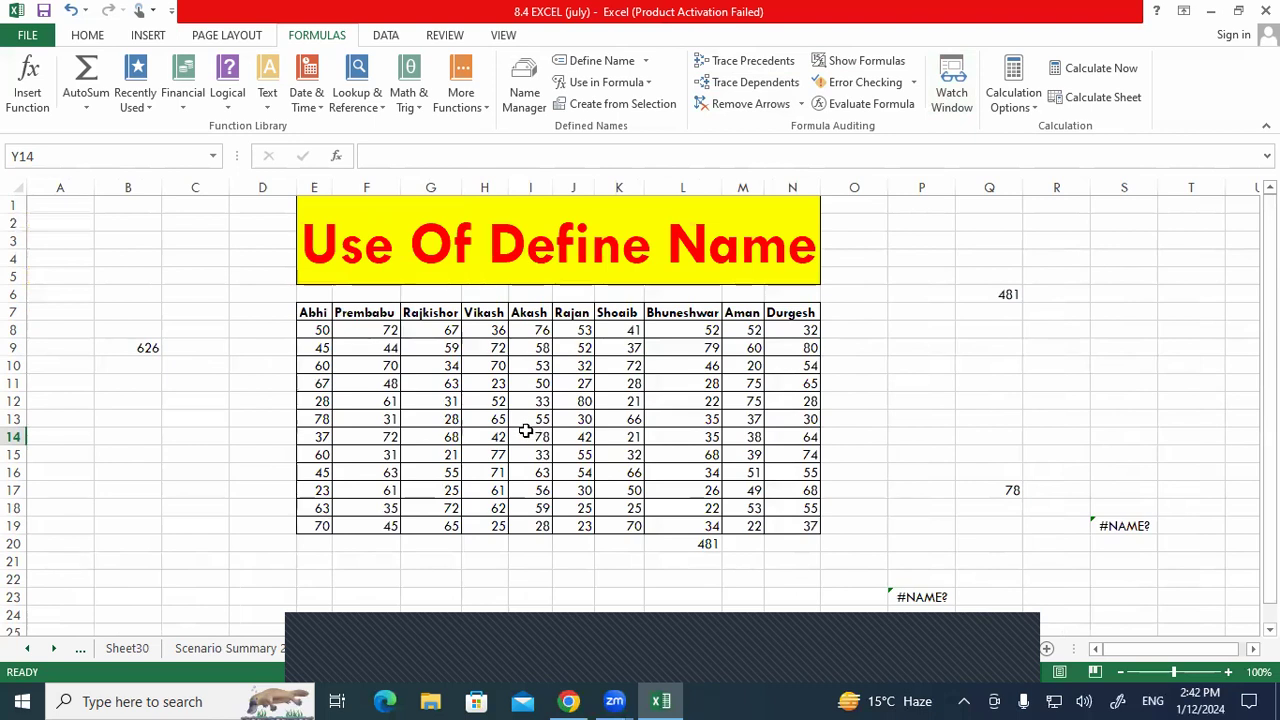
pyautogui.click(316, 313)
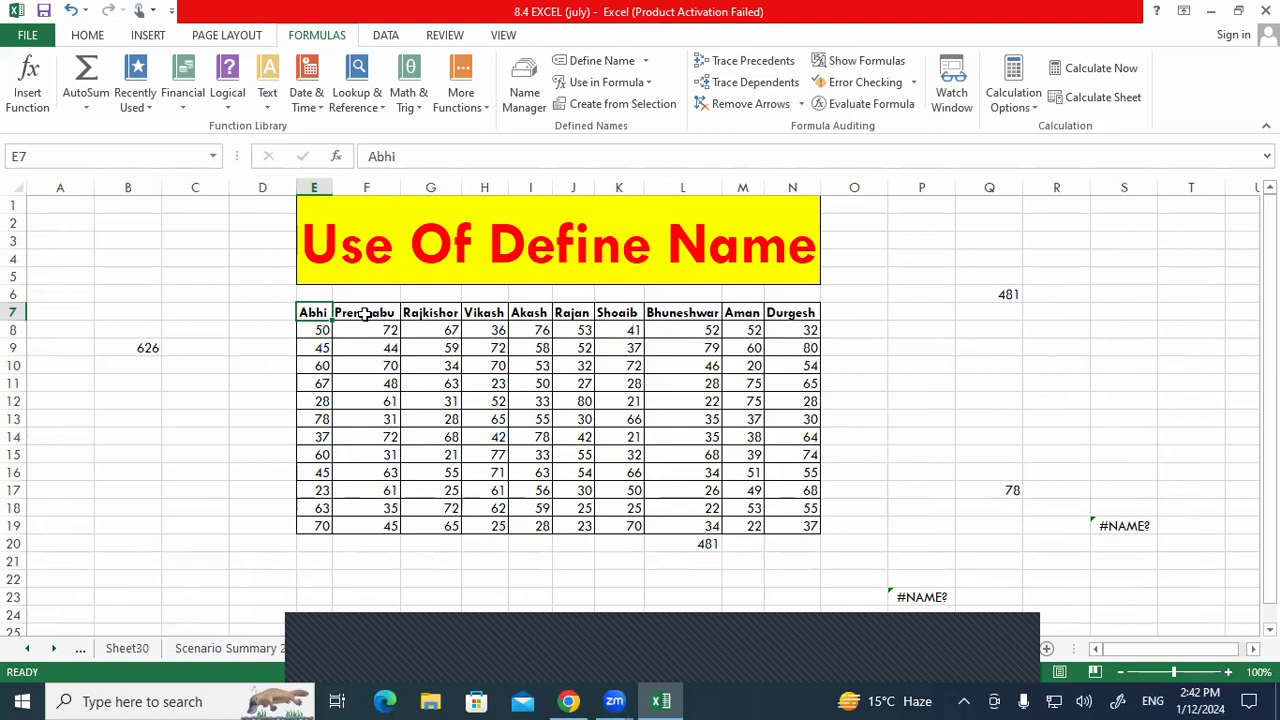
pyautogui.click(363, 314)
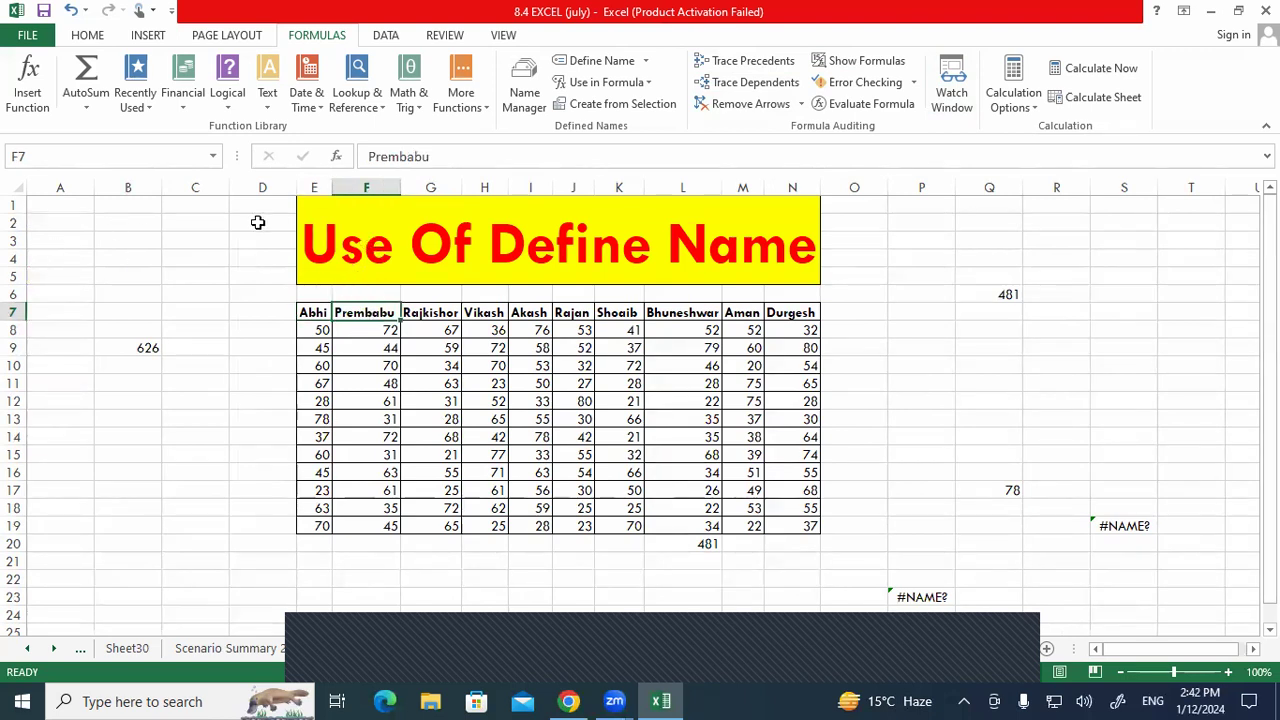
pyautogui.click(429, 309)
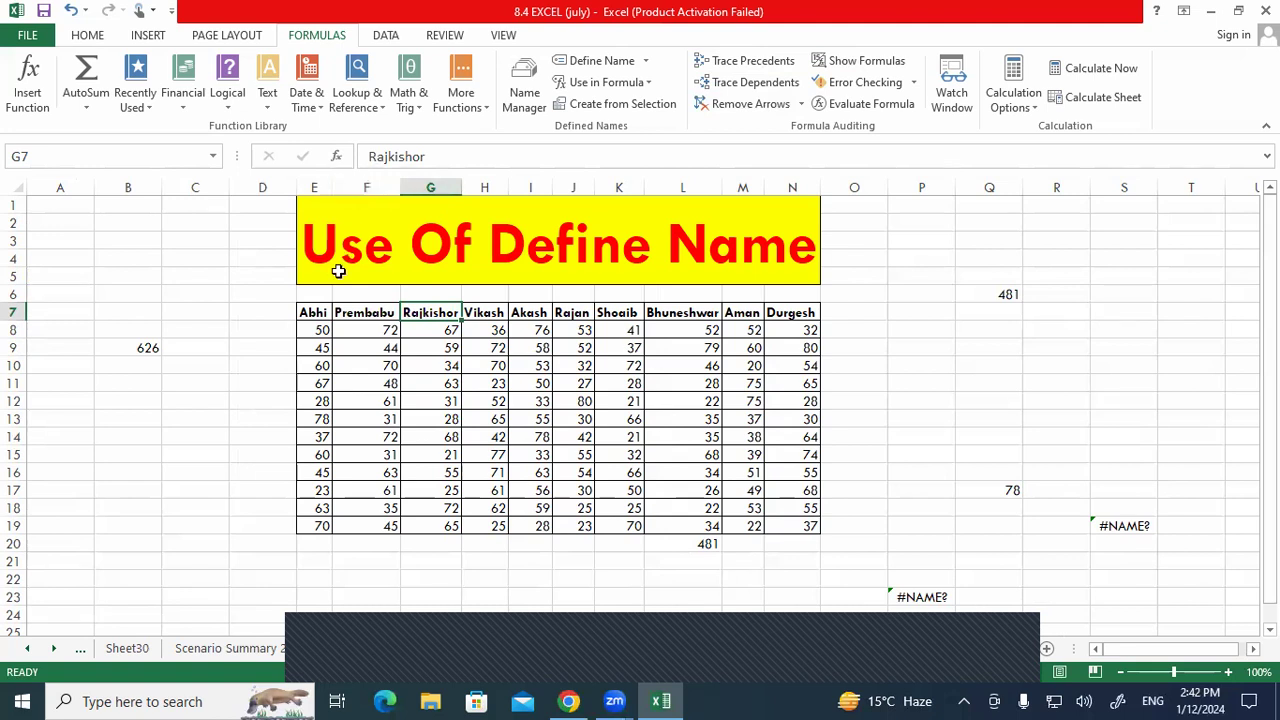
pyautogui.click(360, 312)
pyautogui.click(410, 312)
pyautogui.click(995, 650)
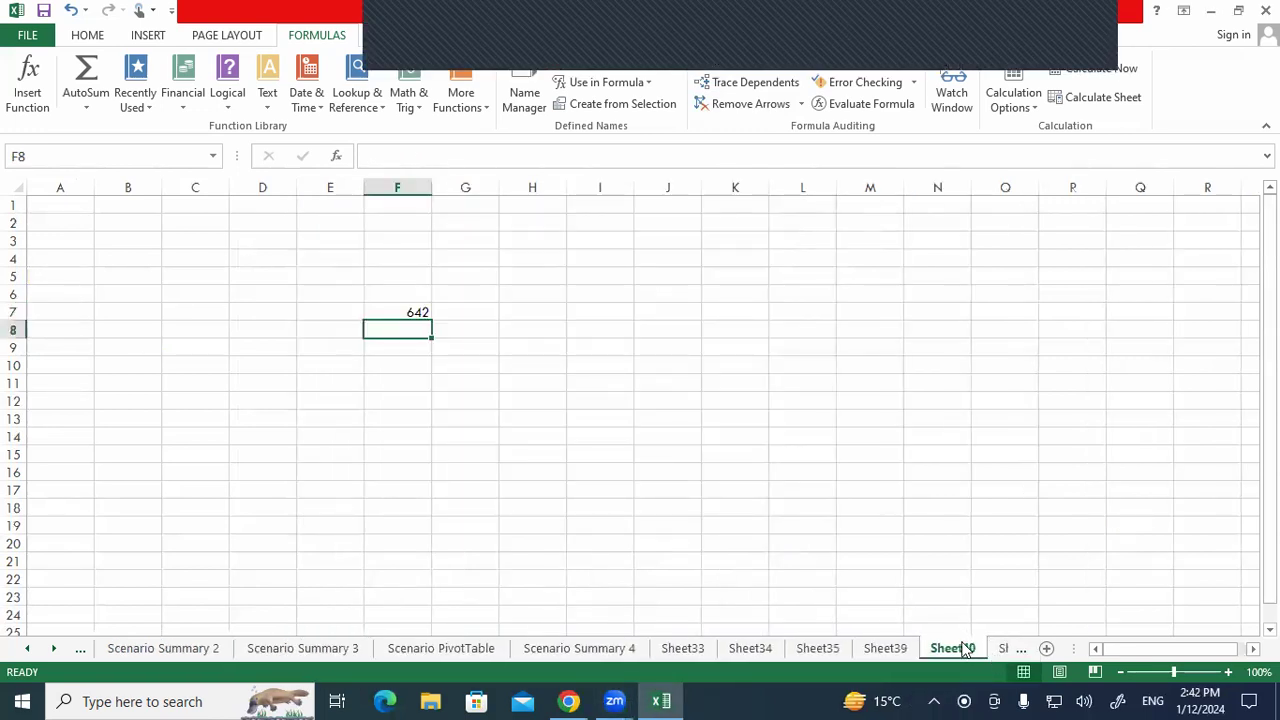
pyautogui.click(226, 295)
pyautogui.click(228, 276)
pyautogui.click(215, 310)
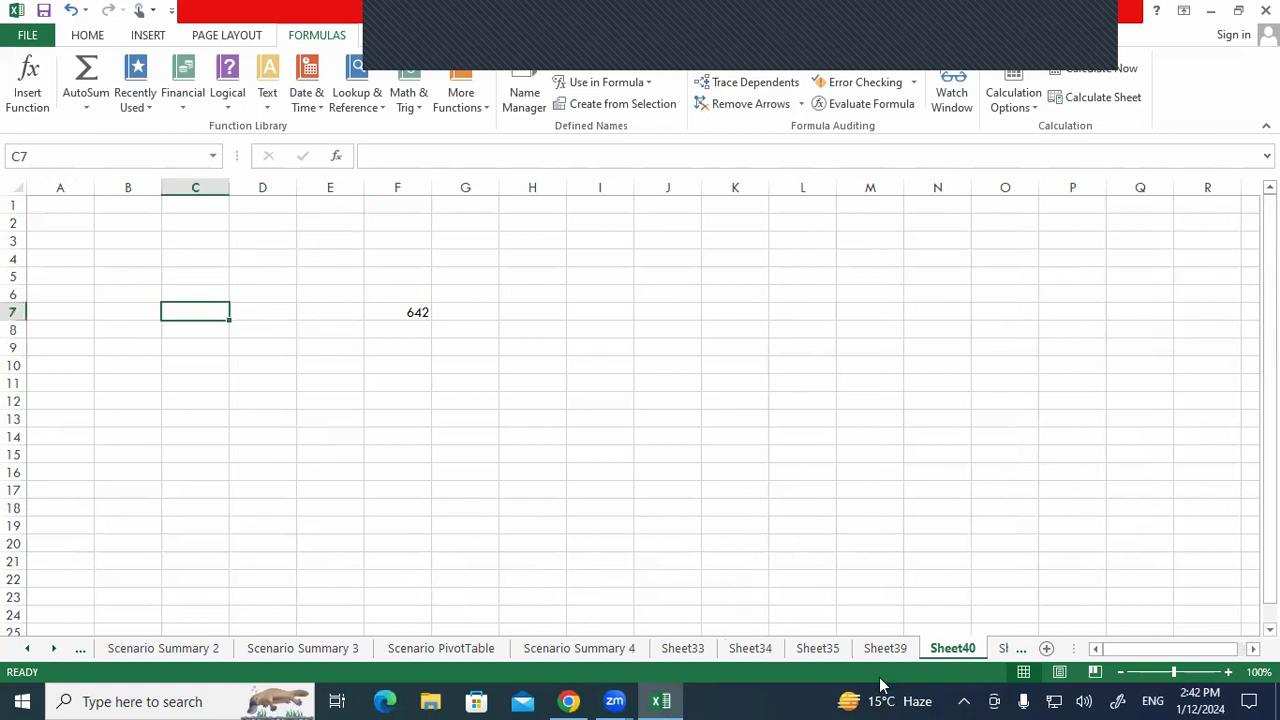
# Open the Watch Window on Sheet39 and add watches for the header cells E7:N7.
pyautogui.click(885, 648)
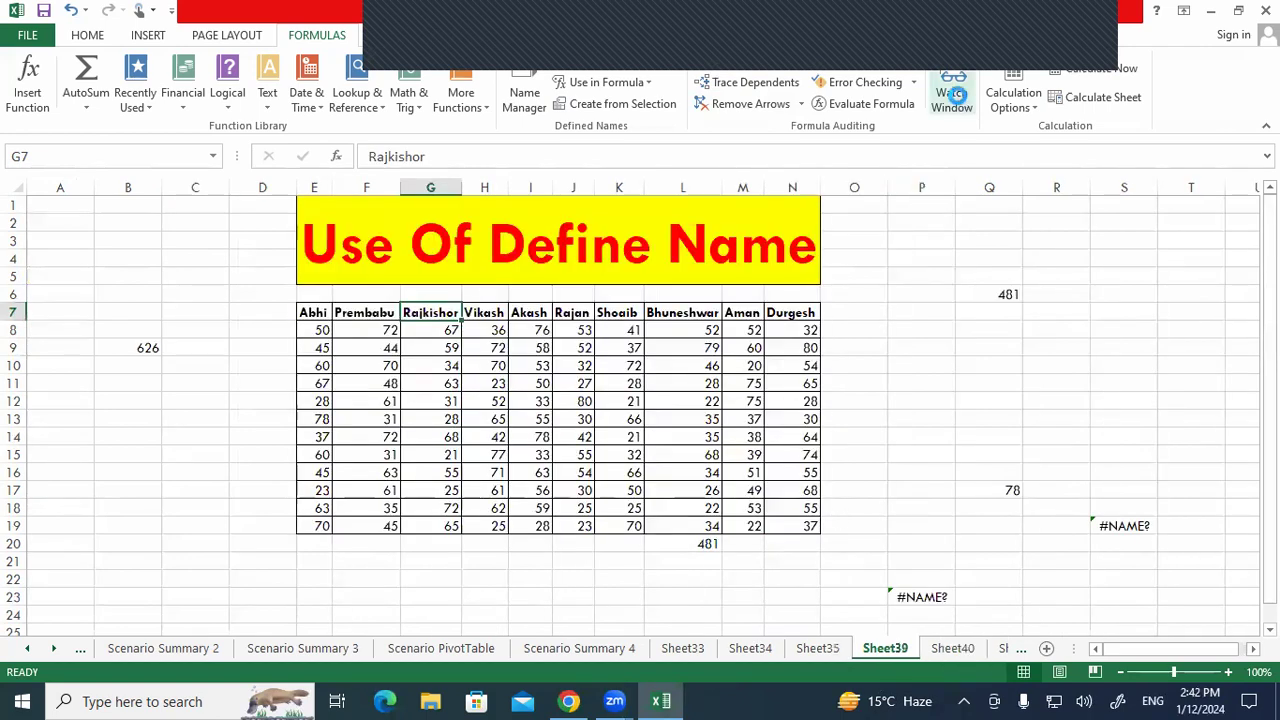
pyautogui.click(955, 100)
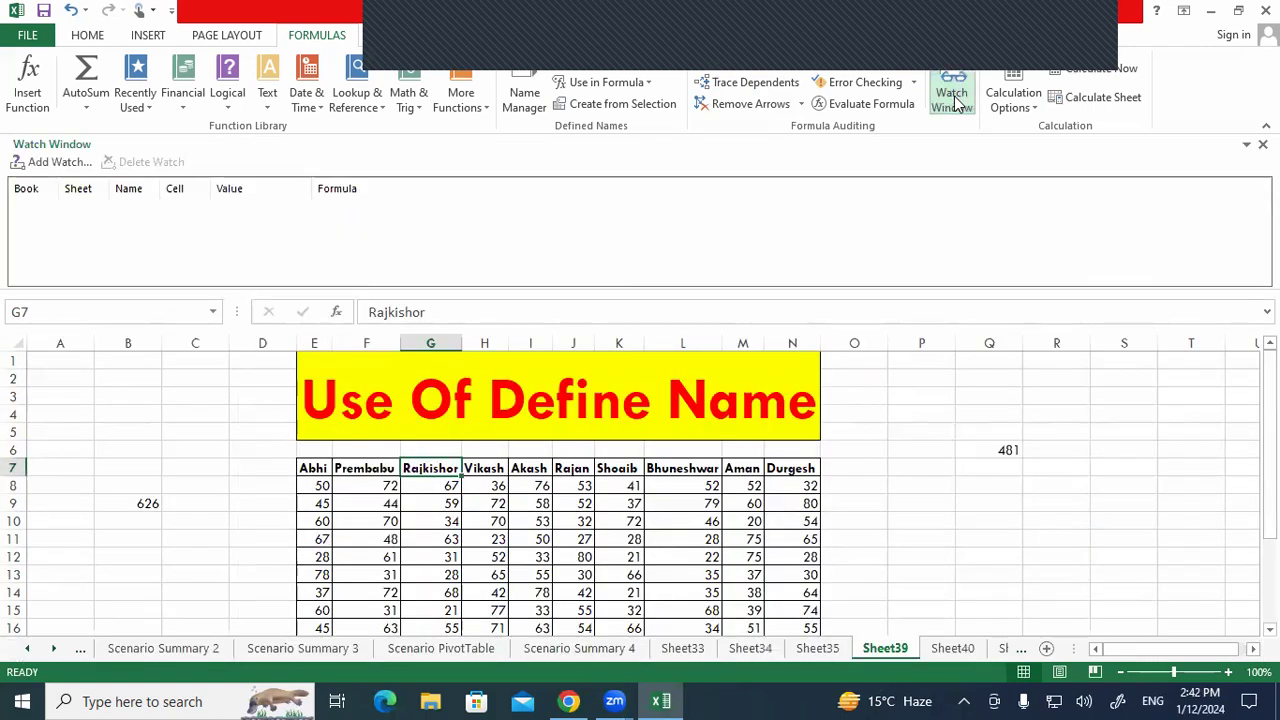
pyautogui.click(58, 163)
pyautogui.click(322, 474)
pyautogui.moveTo(324, 478); pyautogui.dragTo(790, 470)
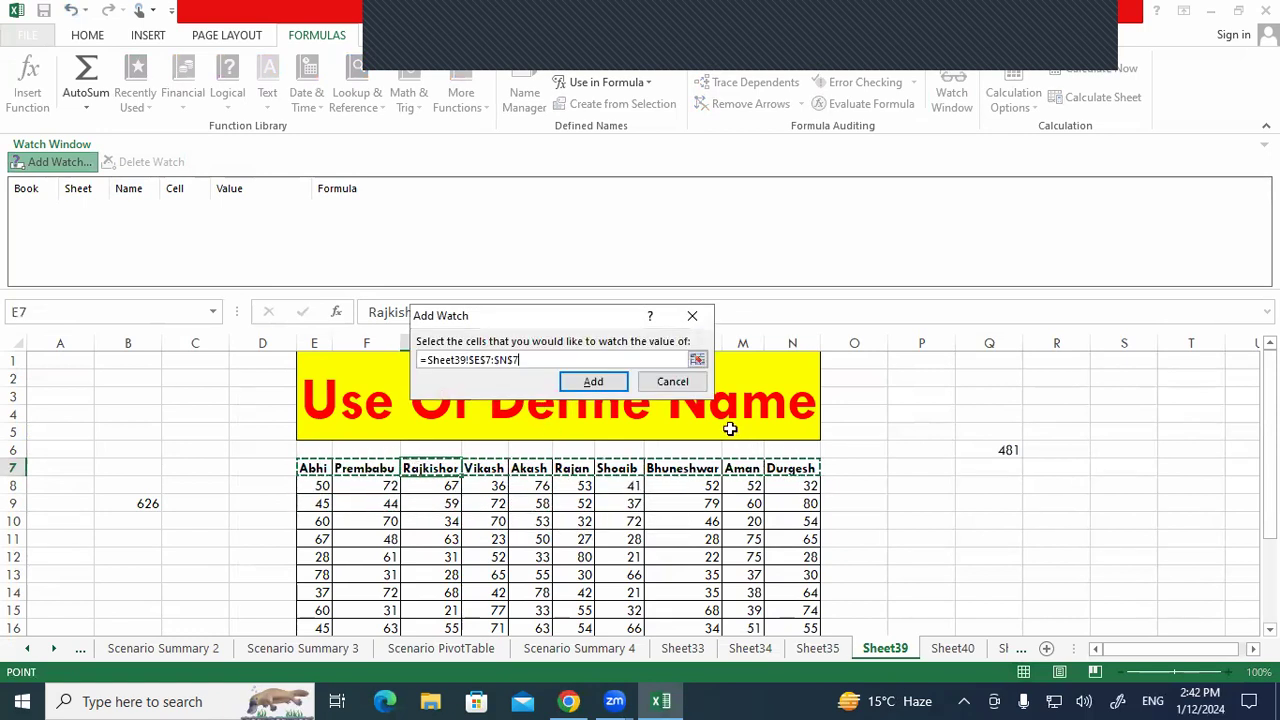
pyautogui.click(590, 383)
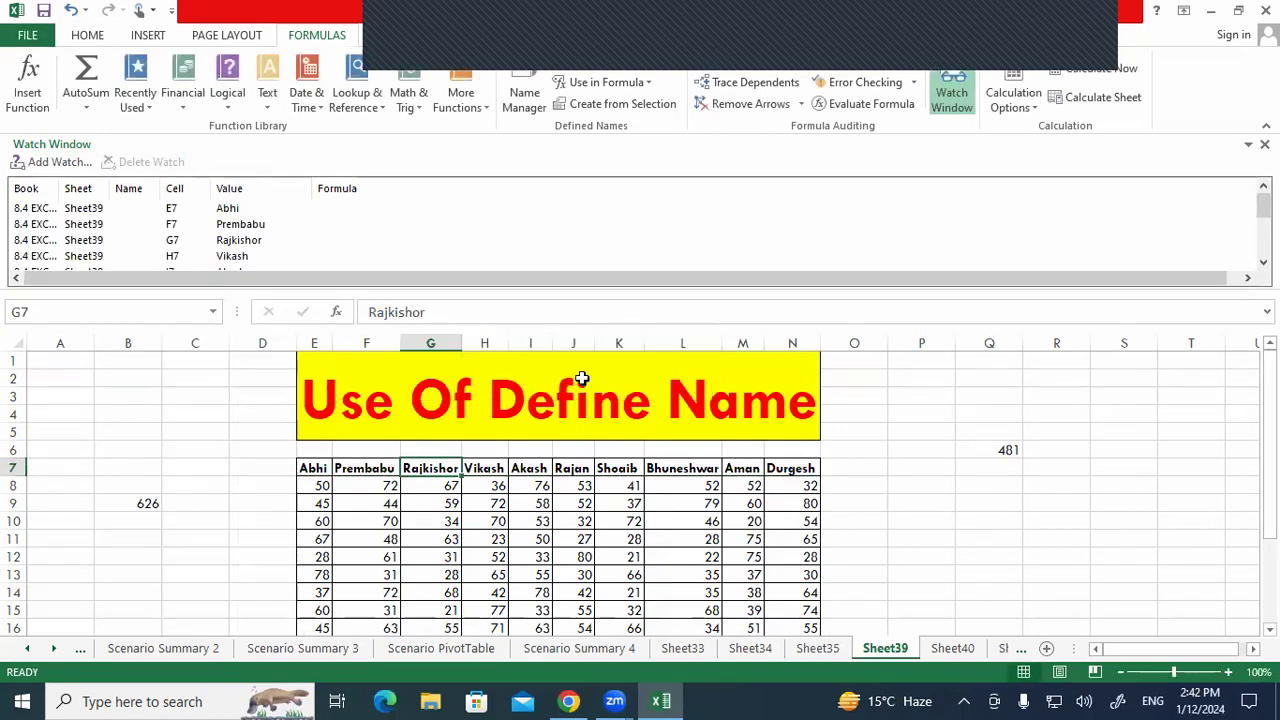
# On Sheet40, compare the watched Sheet39 header values with the cells E7, F7 and G7 of this sheet.
pyautogui.click(954, 650)
pyautogui.scroll(-2, 477, 457)
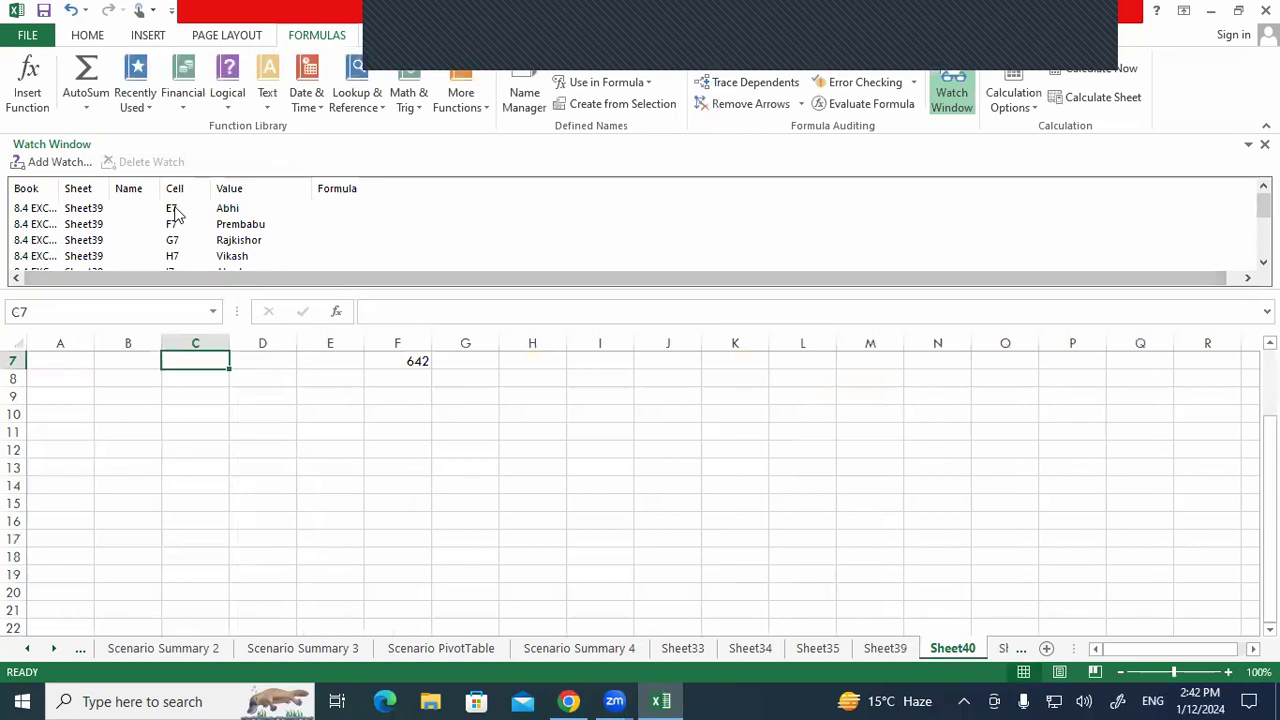
pyautogui.click(174, 210)
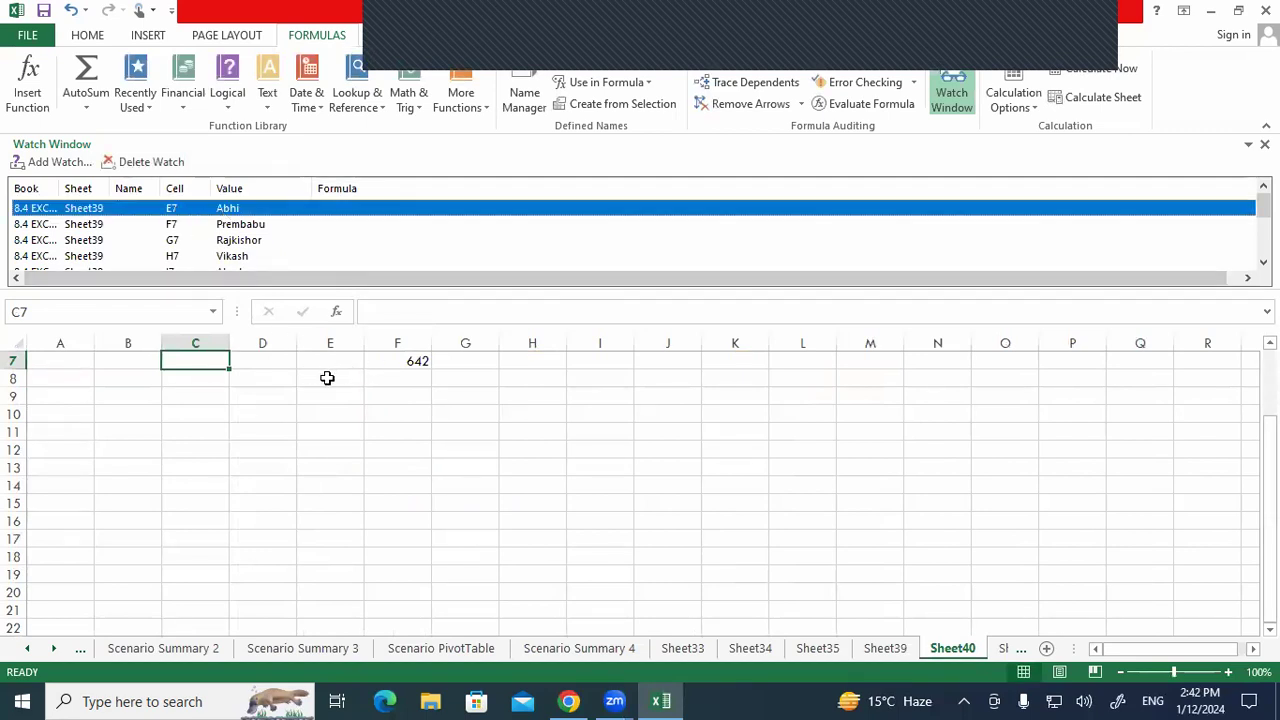
pyautogui.click(325, 362)
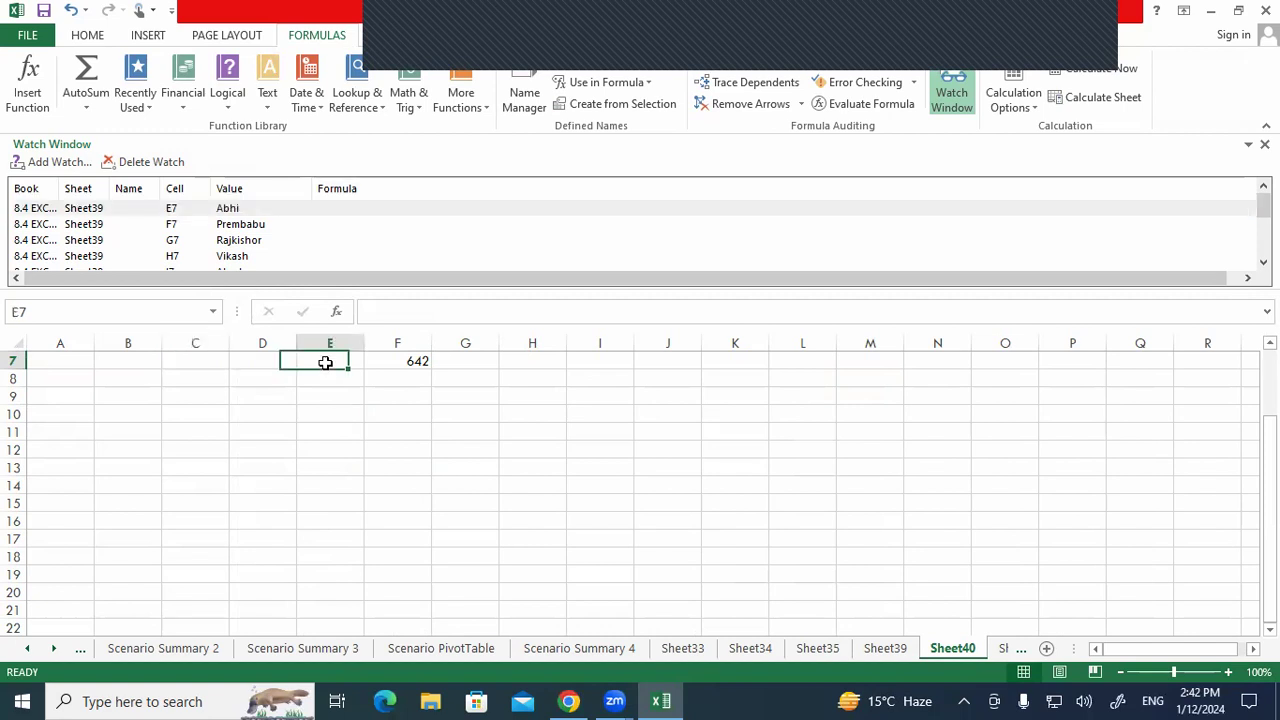
pyautogui.scroll(2, 325, 362)
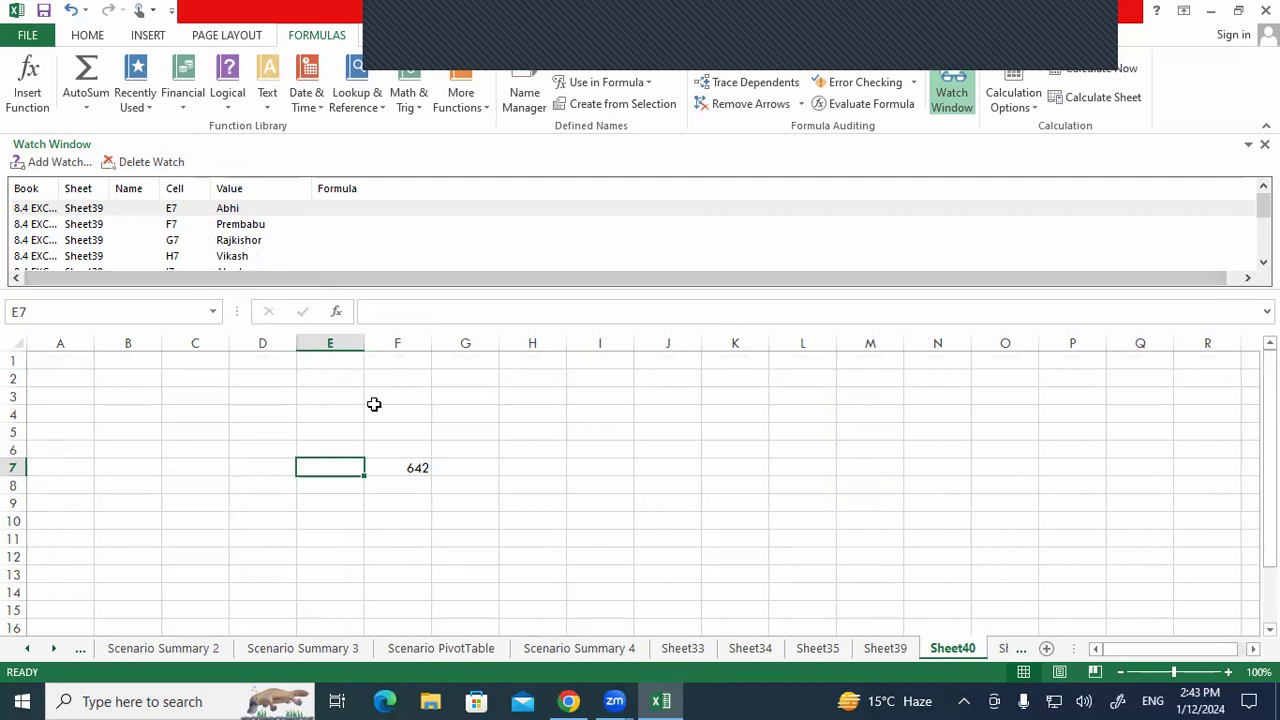
pyautogui.click(400, 464)
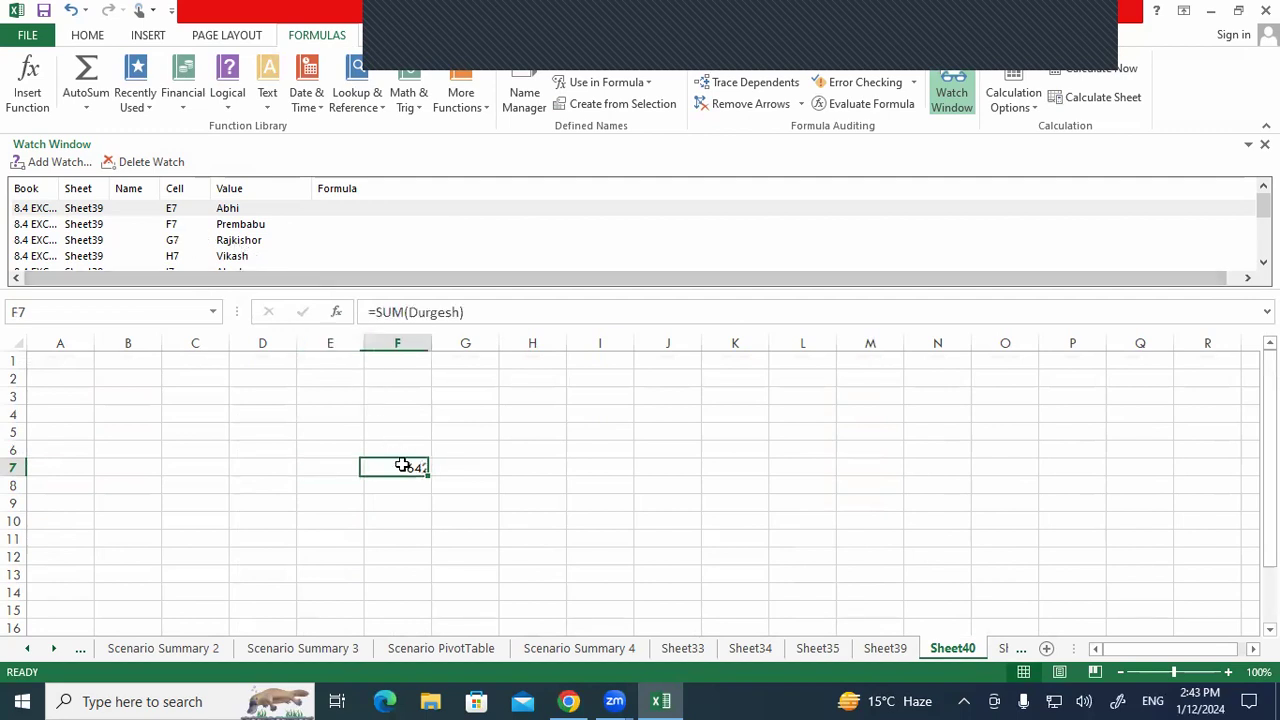
pyautogui.click(466, 463)
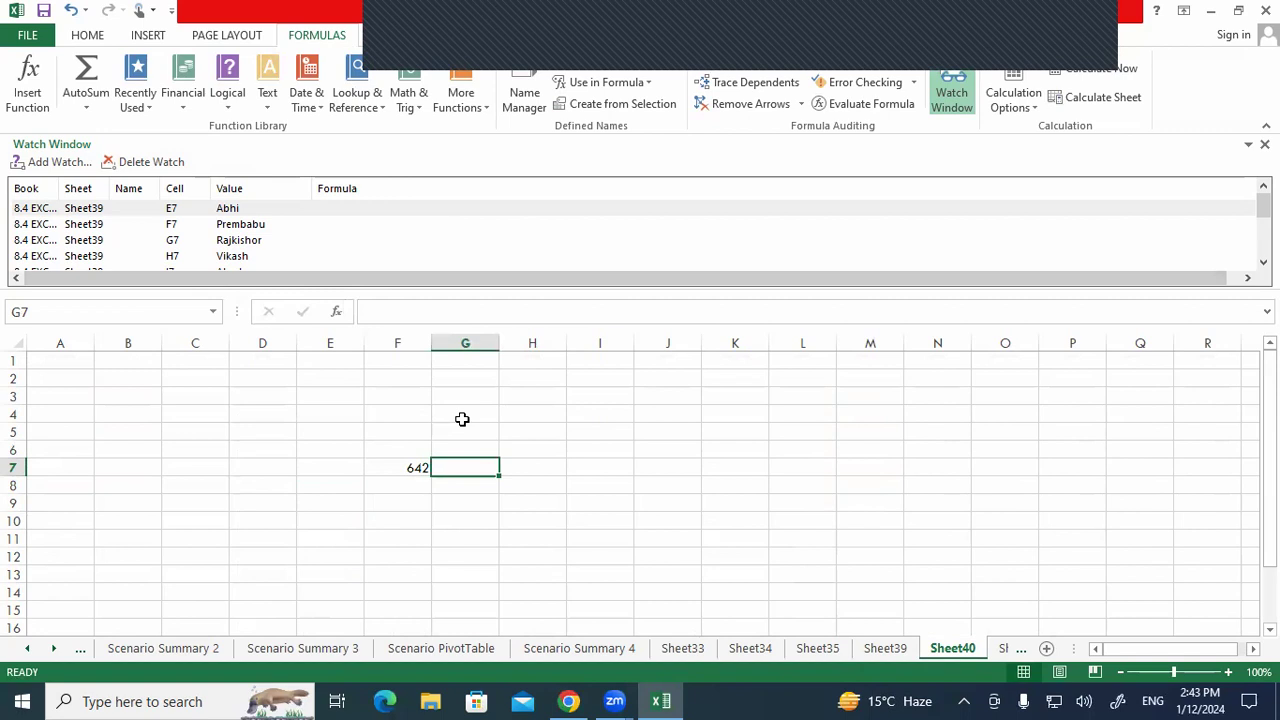
pyautogui.scroll(-5, 209, 240)
pyautogui.scroll(5, 234, 366)
# Delete all the watches for the Sheet39 header cells and close the Watch Window.
pyautogui.click(134, 210)
pyautogui.click(135, 225)
pyautogui.click(152, 162)
pyautogui.click(154, 208)
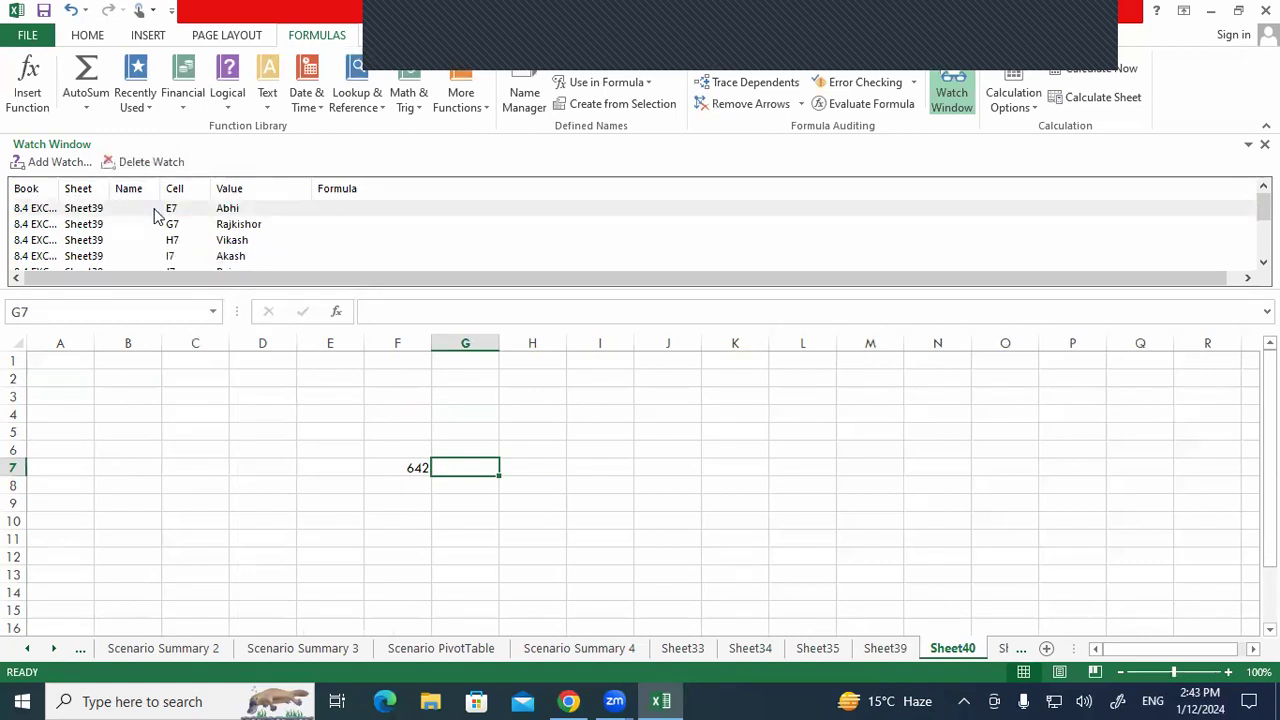
pyautogui.click(160, 162)
pyautogui.click(172, 226)
pyautogui.click(156, 162)
pyautogui.click(168, 226)
pyautogui.click(184, 163)
pyautogui.click(172, 226)
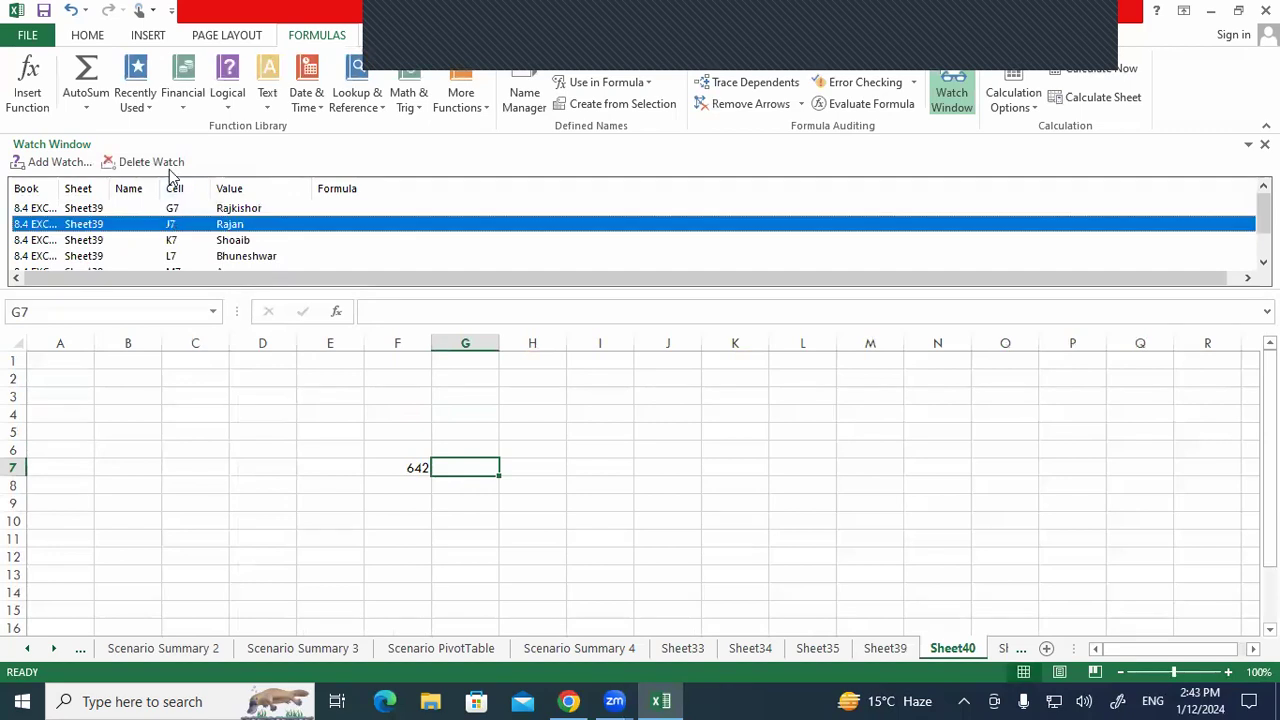
pyautogui.click(158, 162)
pyautogui.click(170, 226)
pyautogui.click(152, 162)
pyautogui.click(172, 240)
pyautogui.click(158, 162)
pyautogui.click(170, 240)
pyautogui.click(152, 162)
pyautogui.click(172, 224)
pyautogui.click(178, 163)
pyautogui.click(172, 208)
pyautogui.click(152, 162)
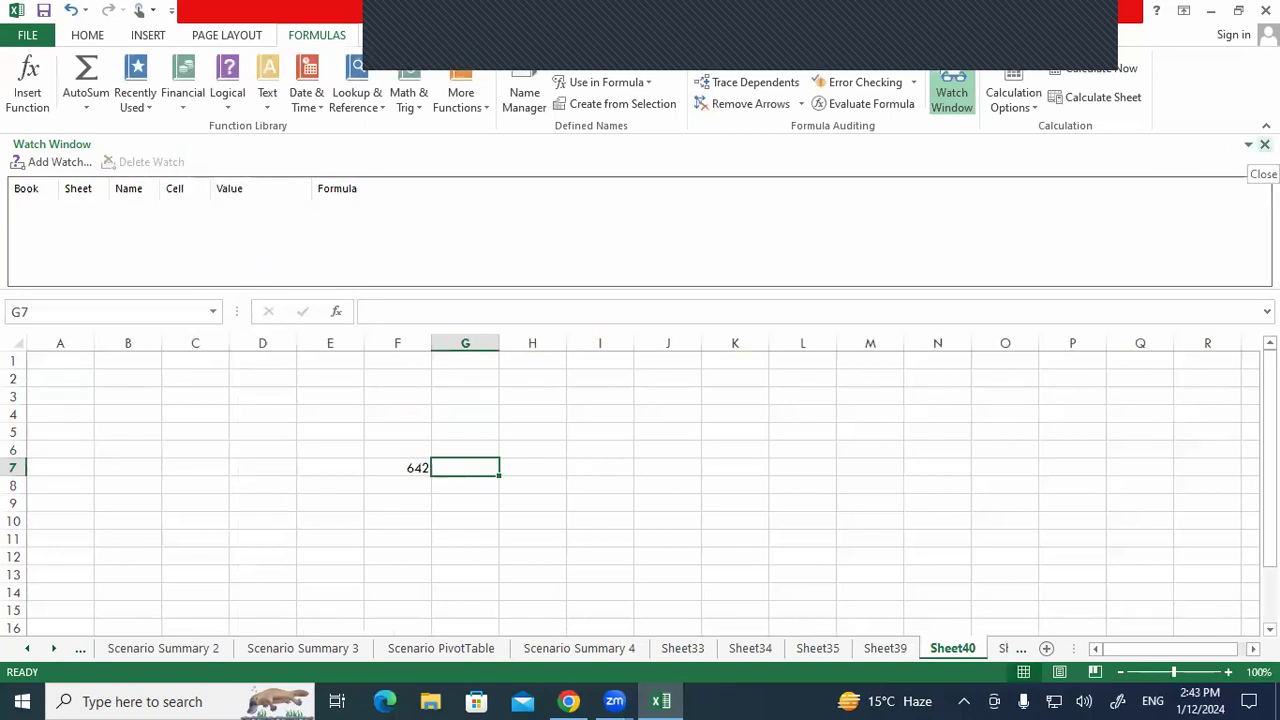
pyautogui.click(1265, 144)
pyautogui.click(588, 378)
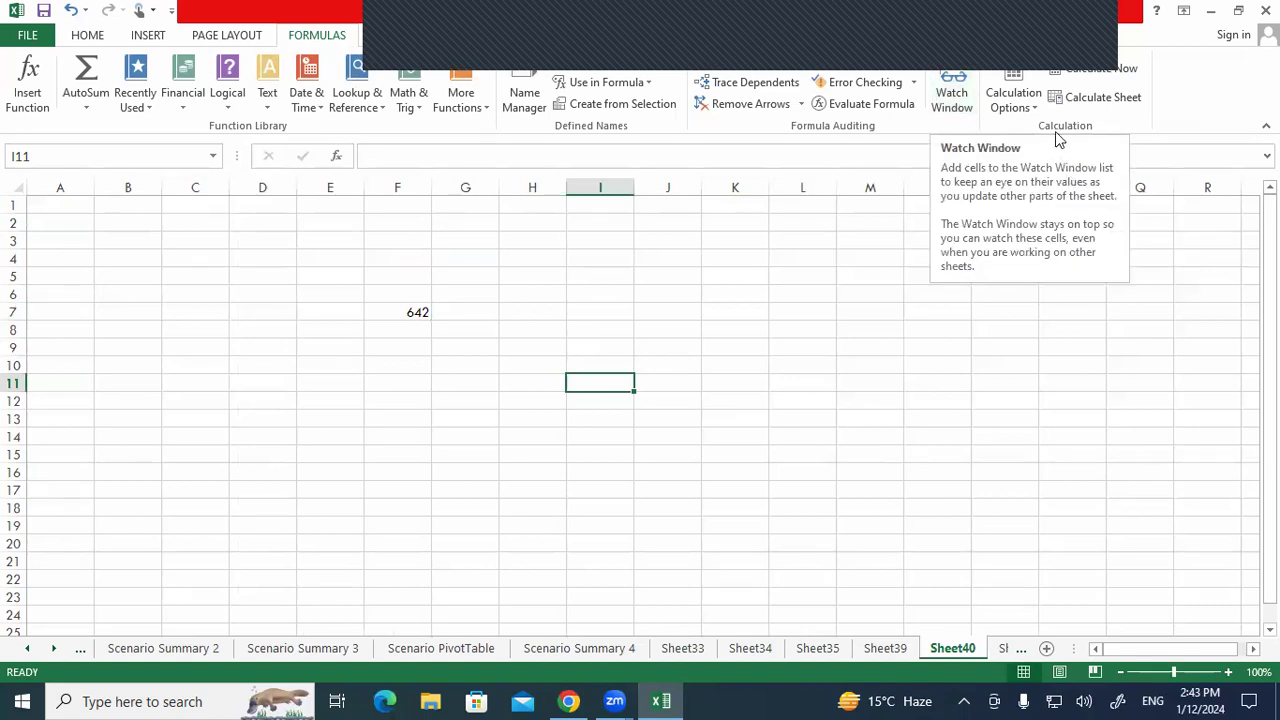
# Enter the numbers 10, 20 and 30 in cells K8 to K10 of Sheet40.
pyautogui.click(715, 335)
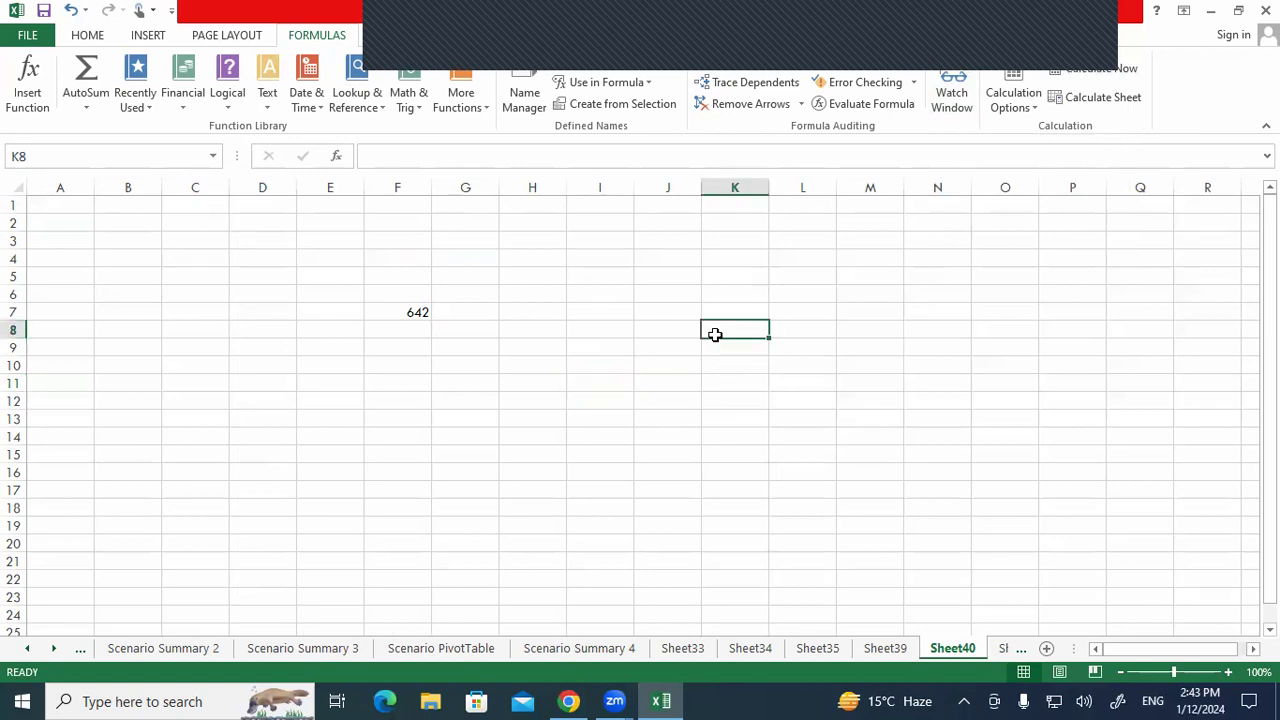
pyautogui.write('10')
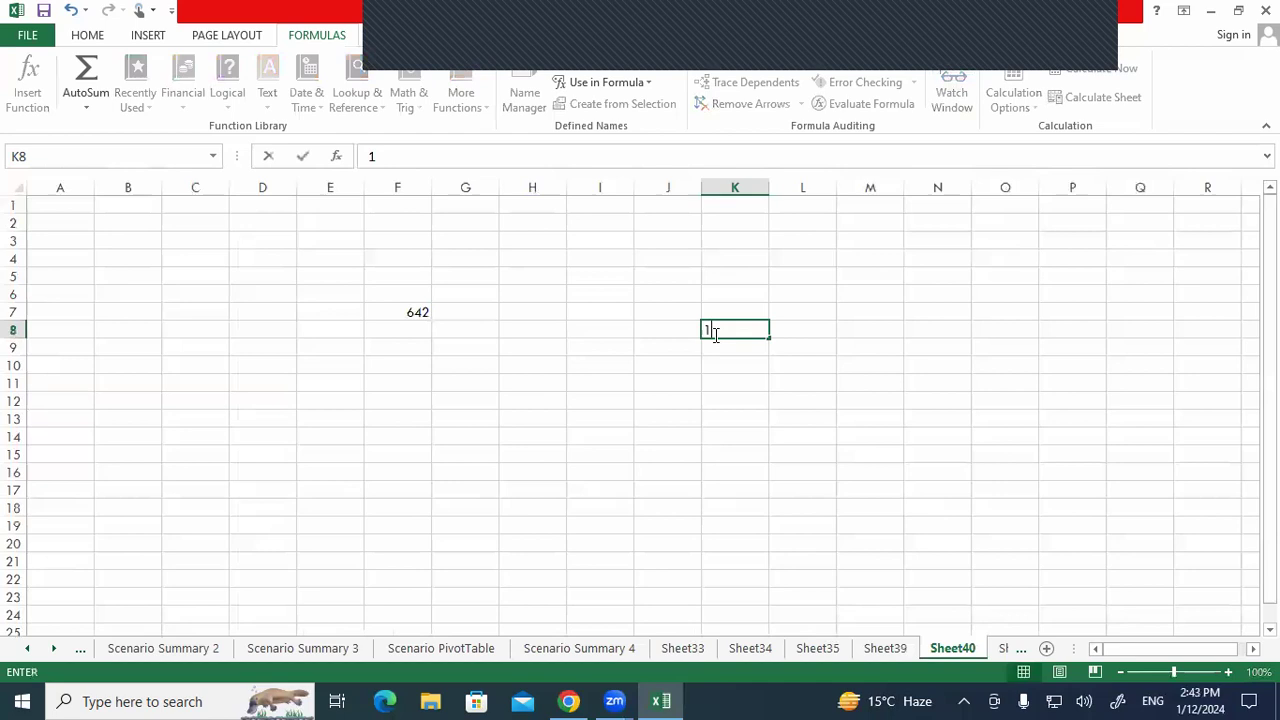
pyautogui.press('Return')
pyautogui.write('20')
pyautogui.press('Return')
pyautogui.write('10')
pyautogui.press('BackSpace')
pyautogui.press('BackSpace')
pyautogui.write('30')
pyautogui.press('Return')
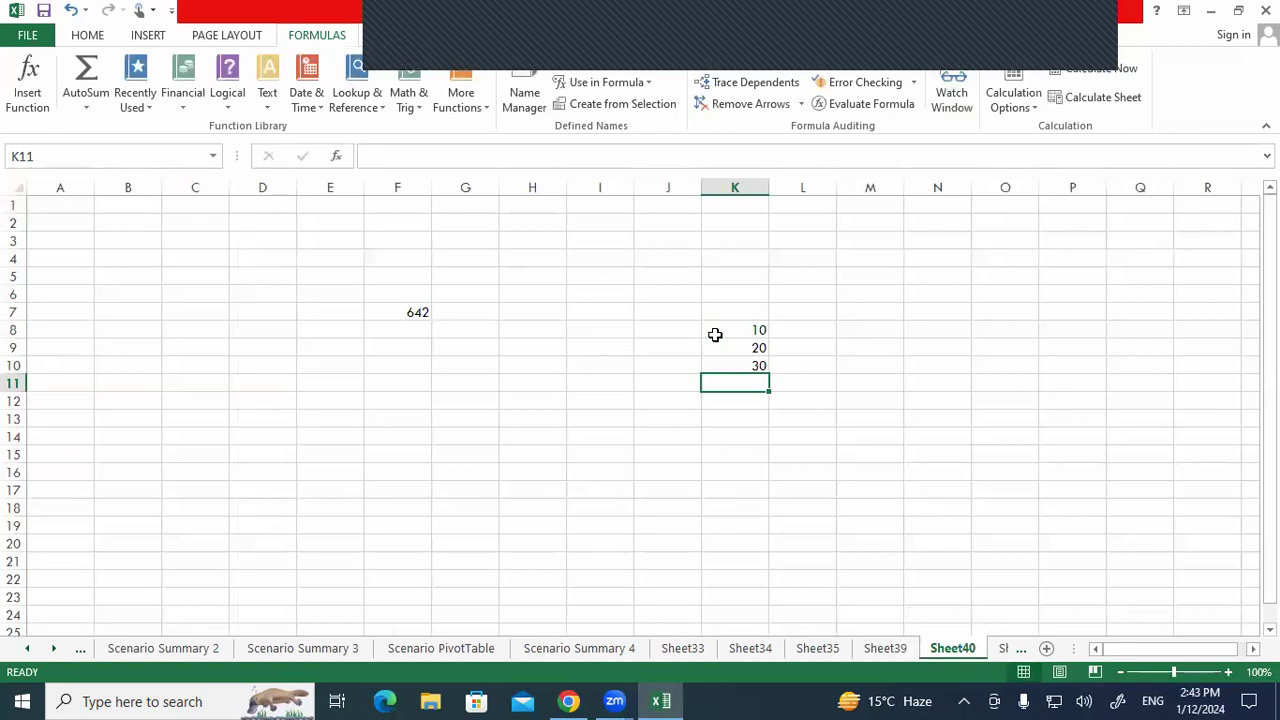
# Total the three numbers in K11 with the formula =SUM(K8:K10).
pyautogui.write('=sum')
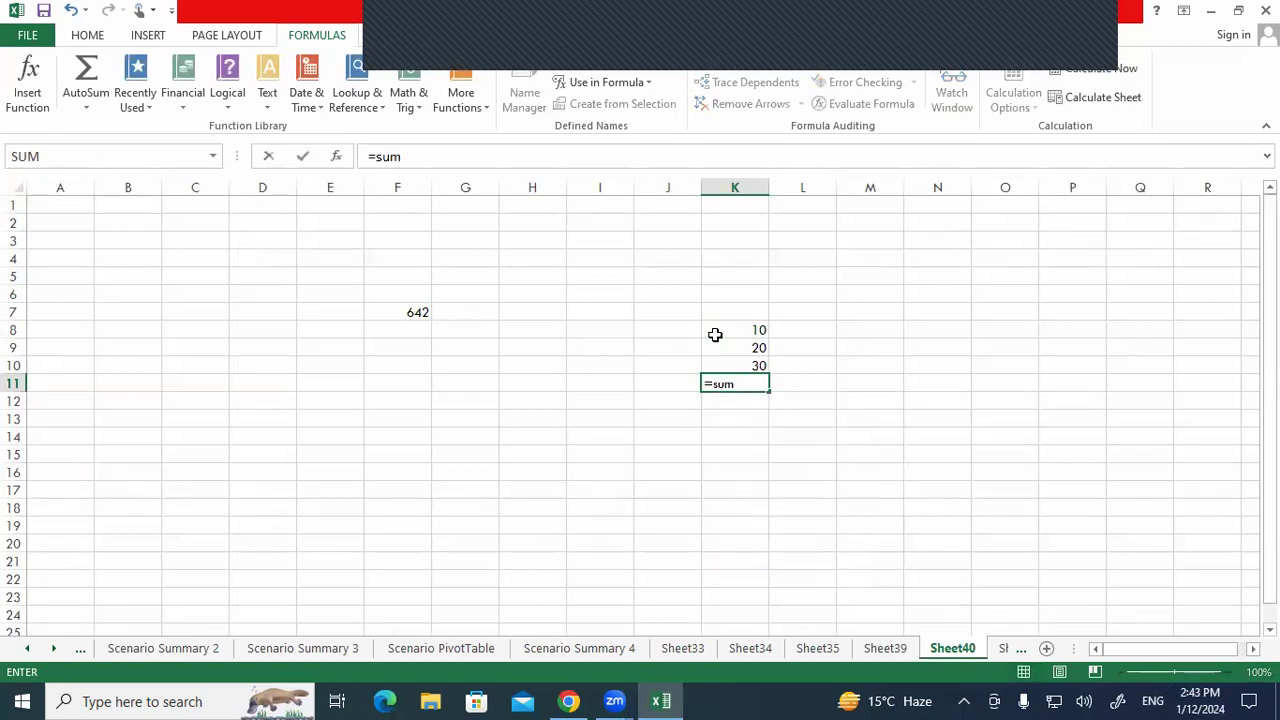
pyautogui.press('Tab')
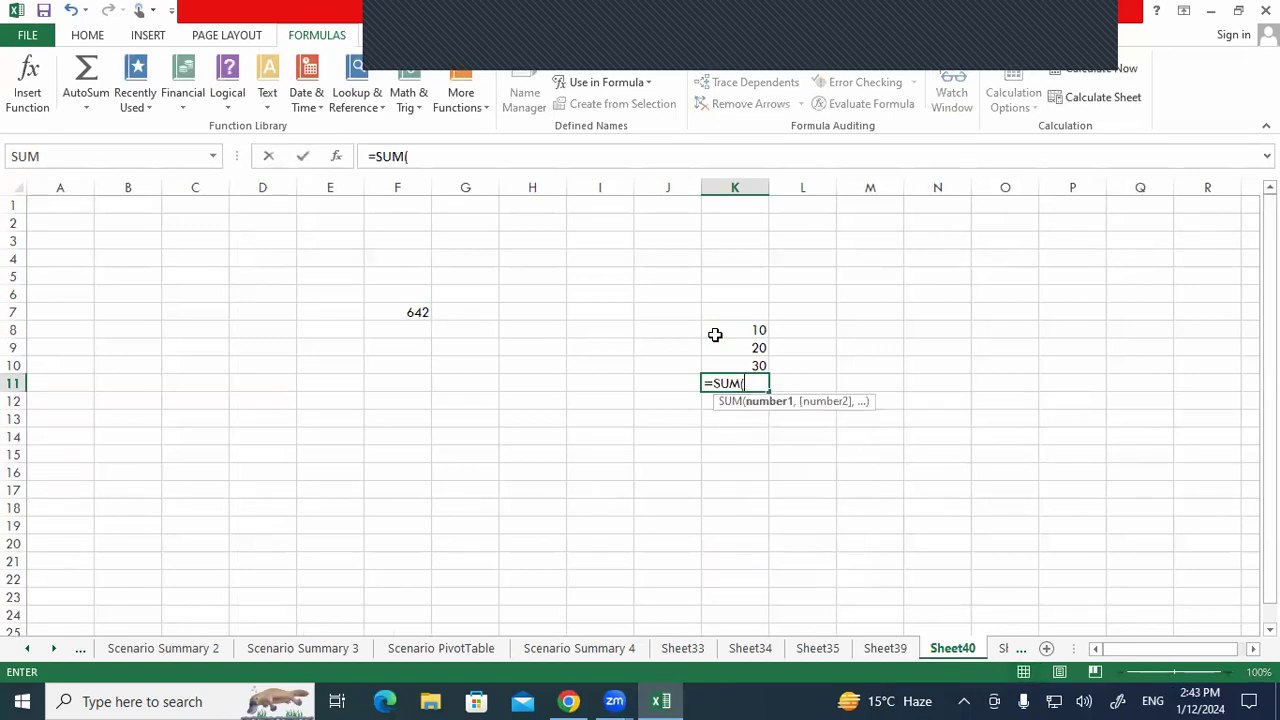
pyautogui.moveTo(726, 334); pyautogui.dragTo(731, 360)
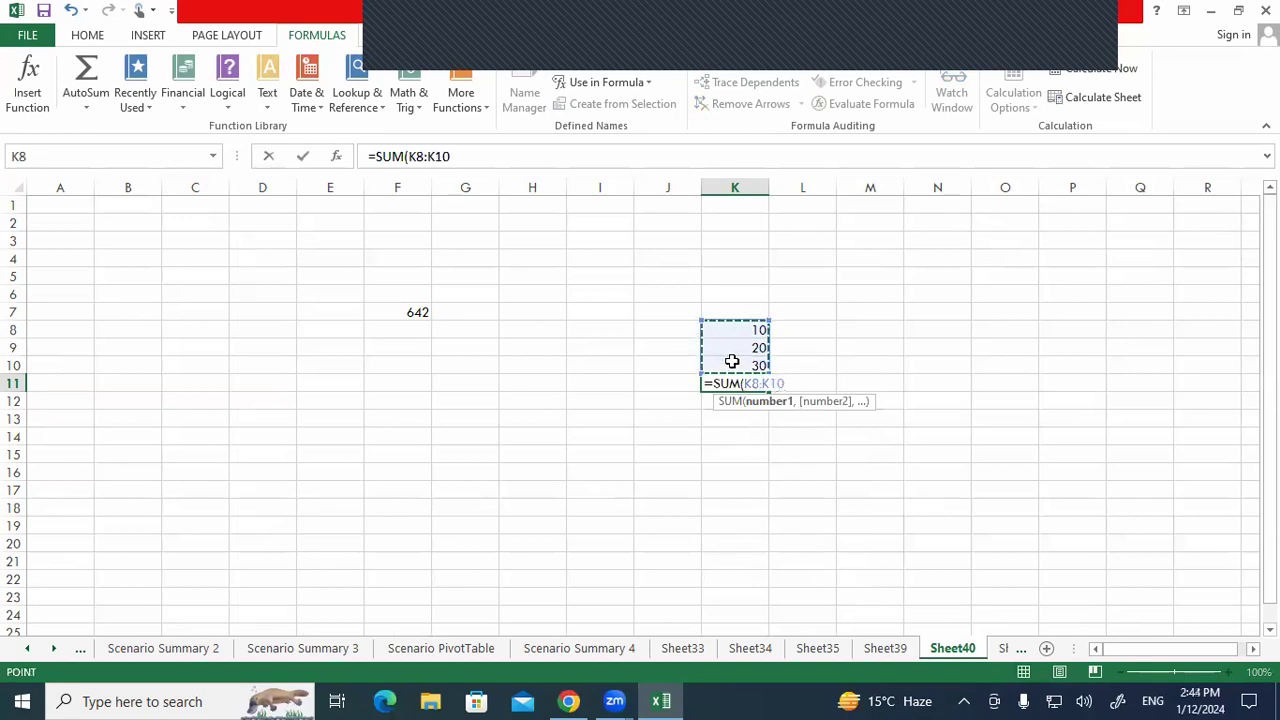
pyautogui.write(')')
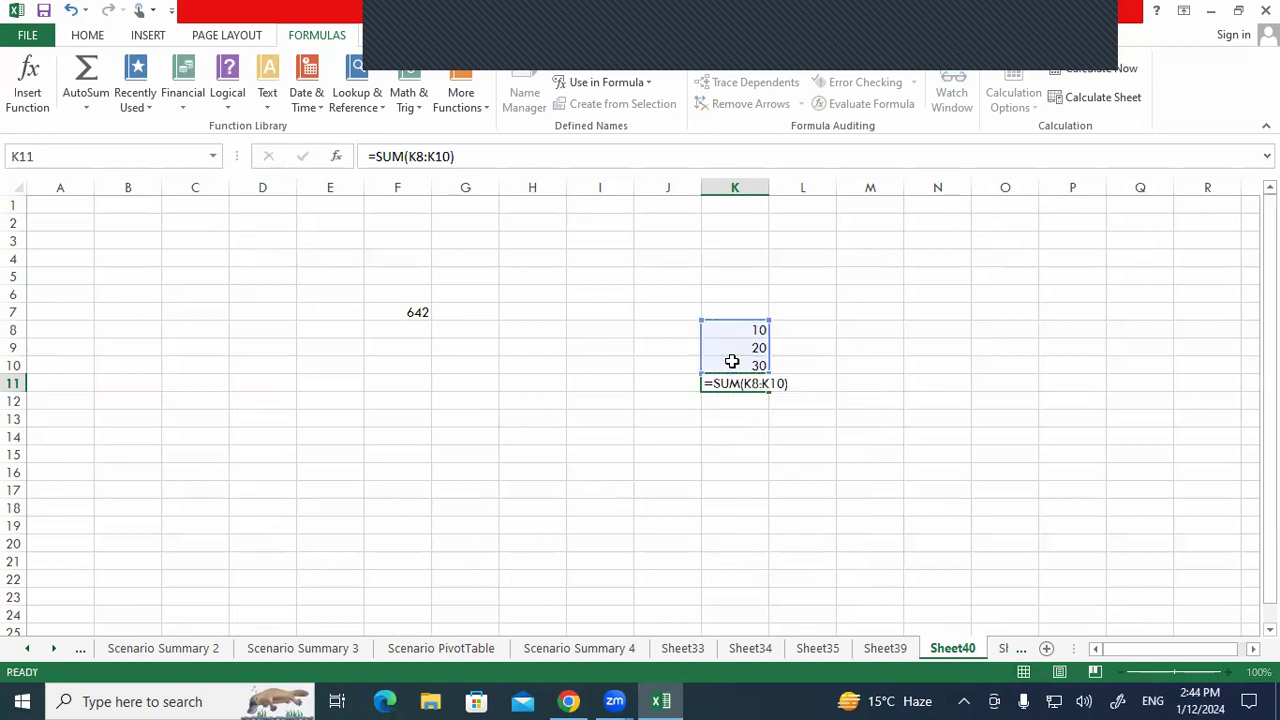
# Confirm the sum formula in K11 and change the first number in K8 to 20.
pyautogui.press('Return')
pyautogui.click(755, 328)
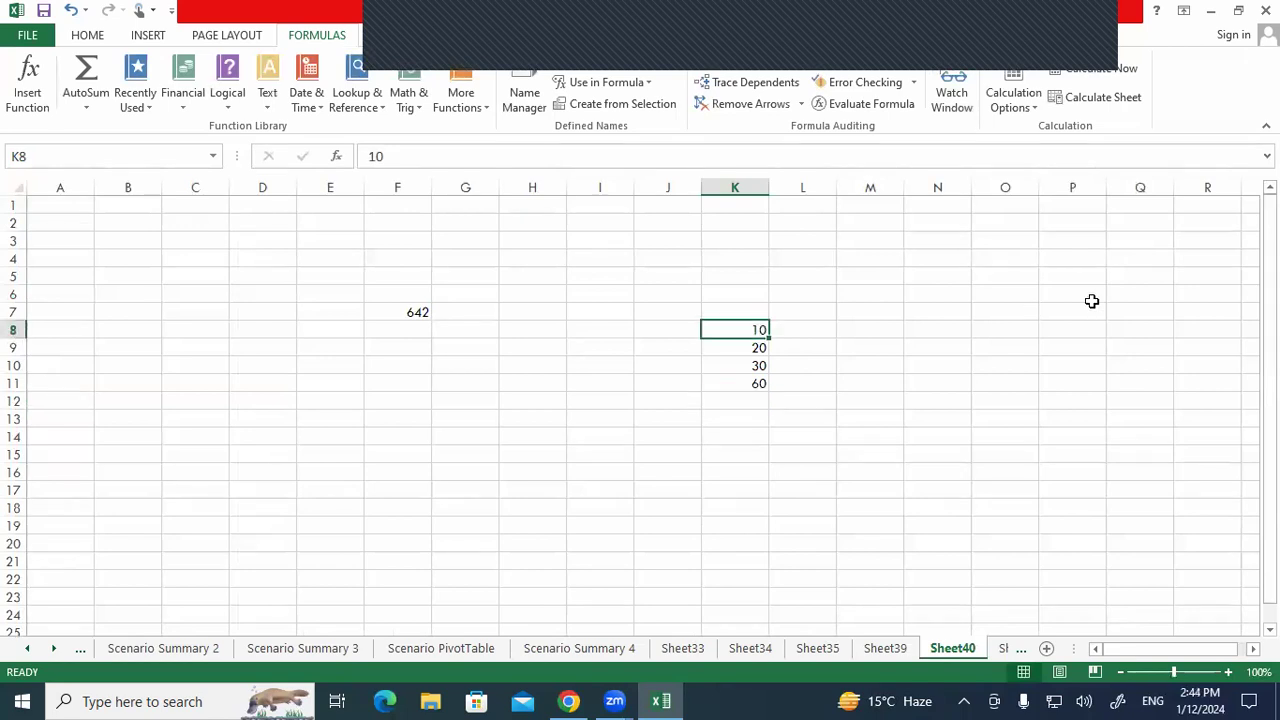
pyautogui.write('20')
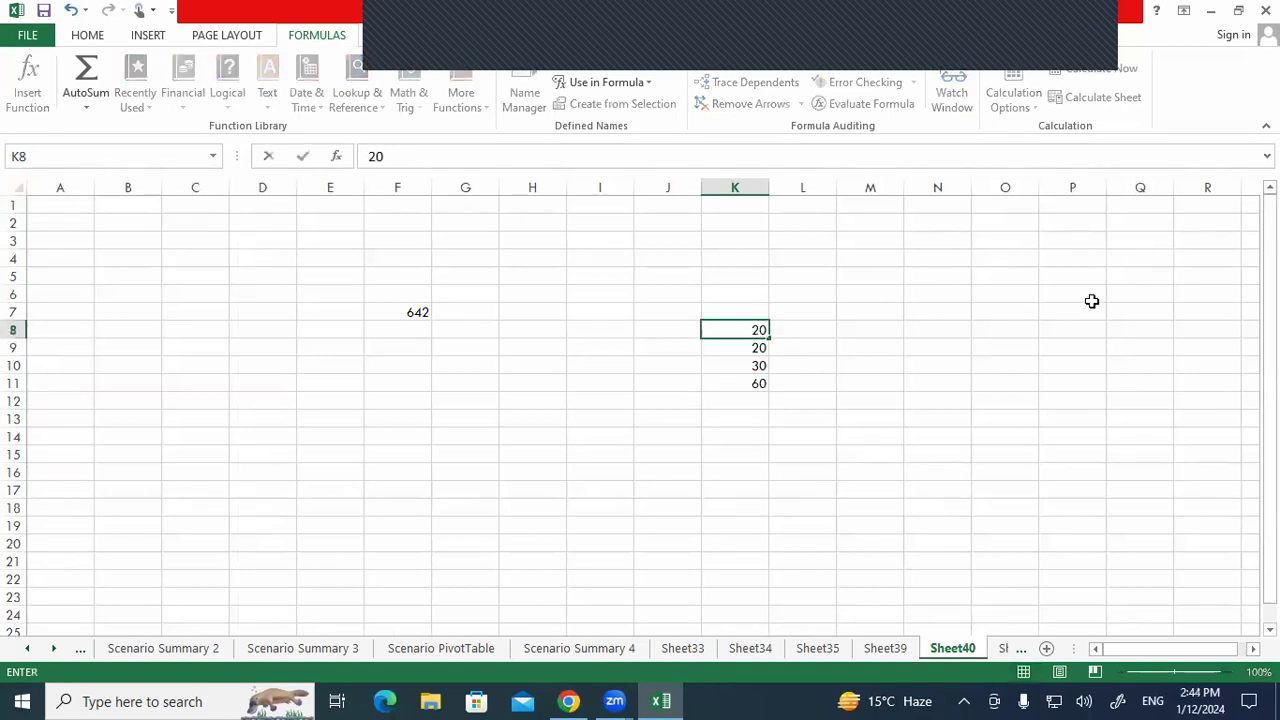
pyautogui.press('Return')
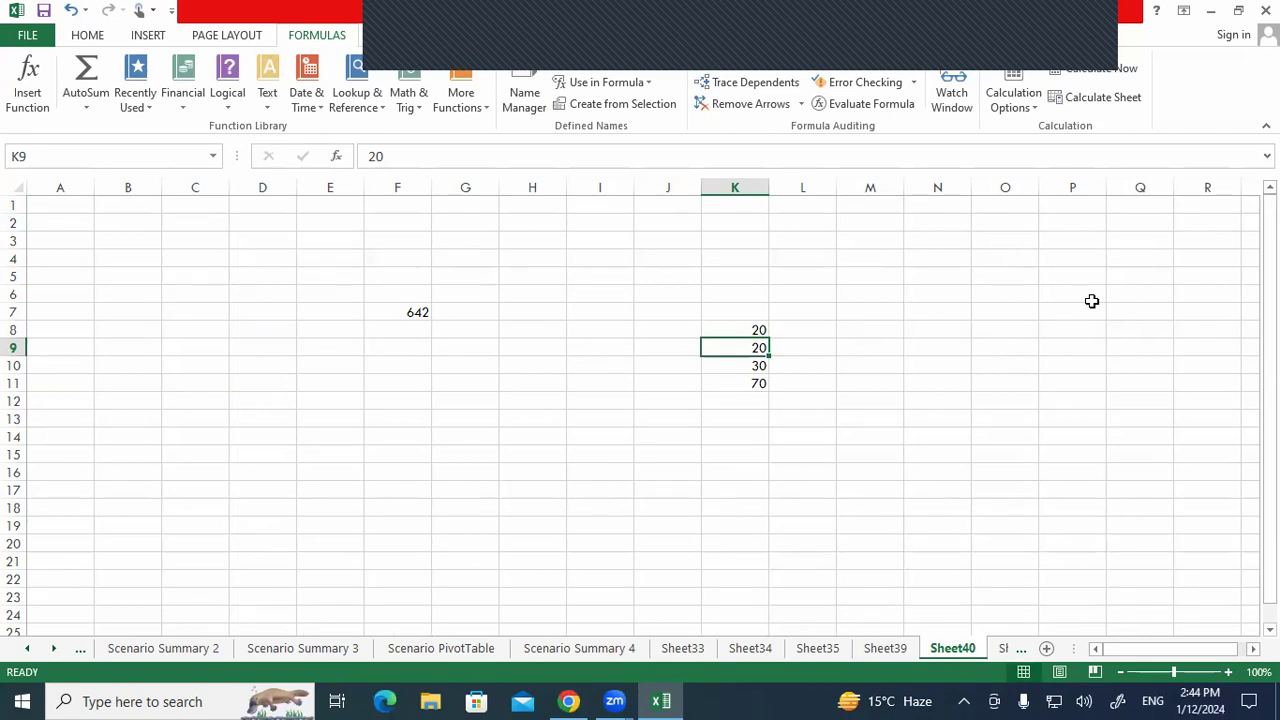
# Set the workbook's calculation option to Manual.
pyautogui.click(1013, 98)
pyautogui.click(1025, 173)
pyautogui.click(951, 96)
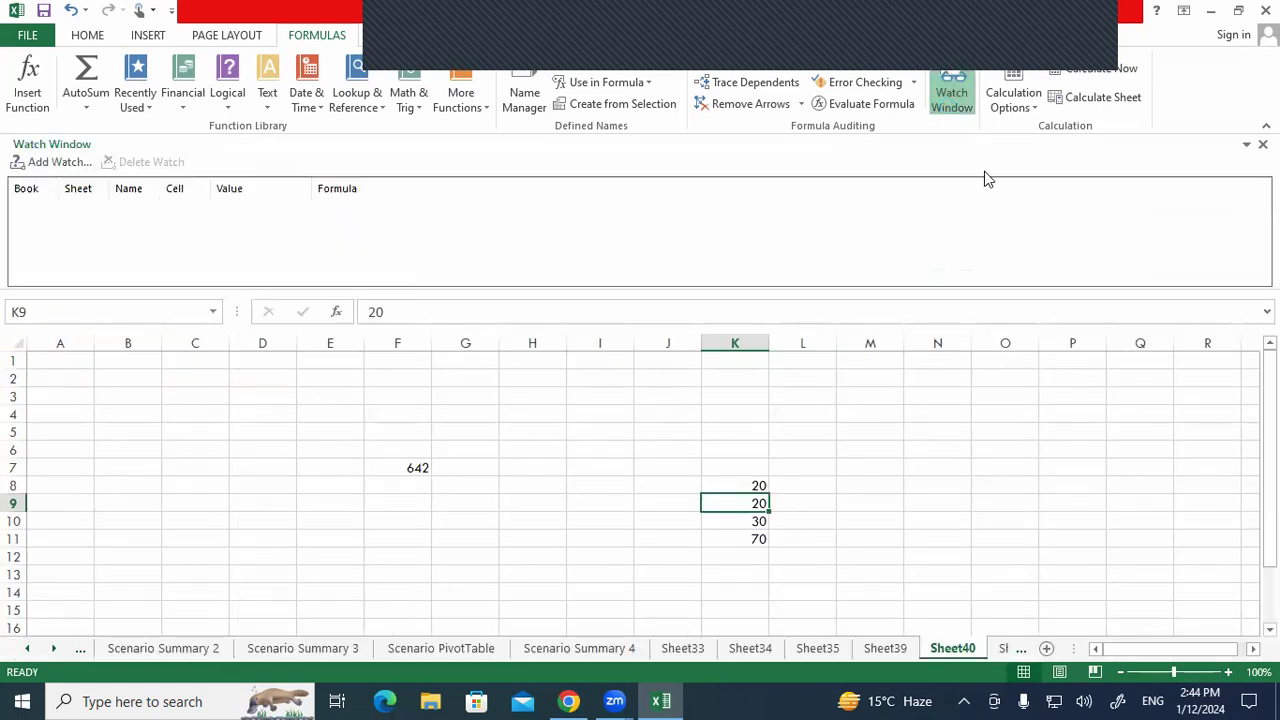
pyautogui.click(1262, 144)
pyautogui.click(1013, 98)
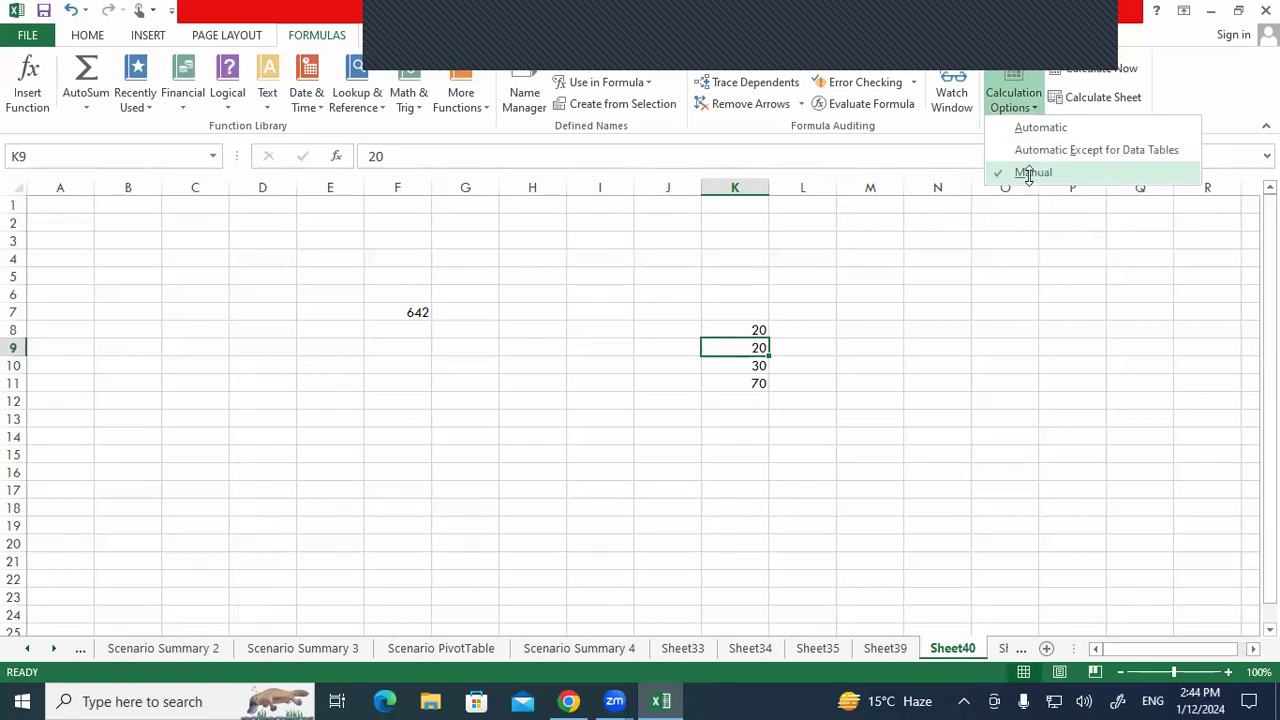
pyautogui.click(1030, 173)
# Change the number in K8 to 2.
pyautogui.click(762, 331)
pyautogui.write('2')
pyautogui.press('Return')
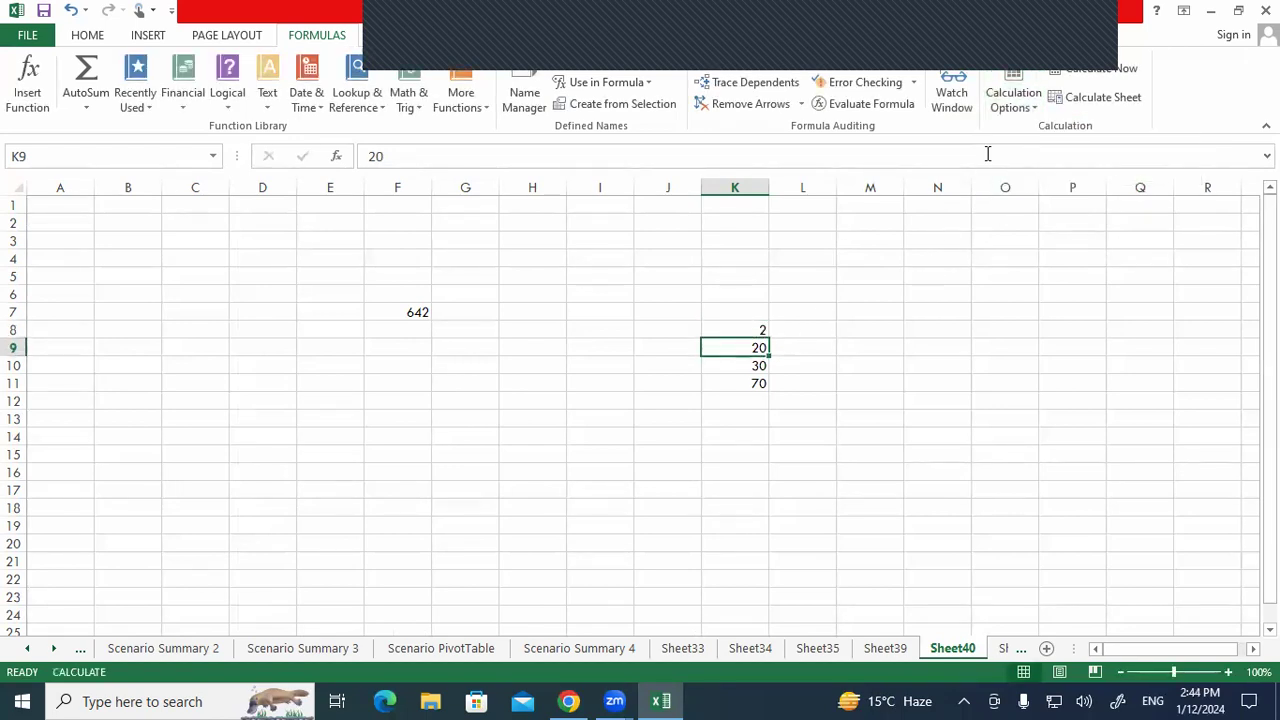
# Recalculate only the active sheet to update the sum in K11.
pyautogui.click(755, 385)
pyautogui.moveTo(738, 332); pyautogui.dragTo(748, 378)
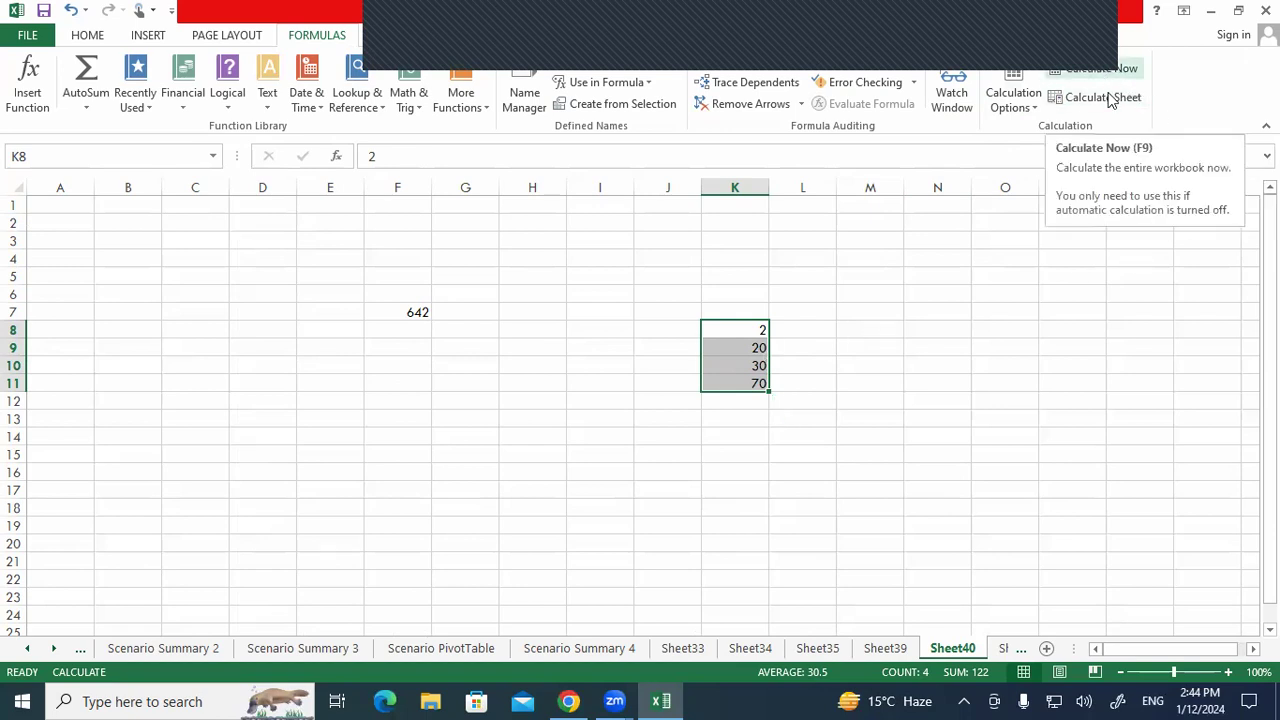
pyautogui.click(805, 437)
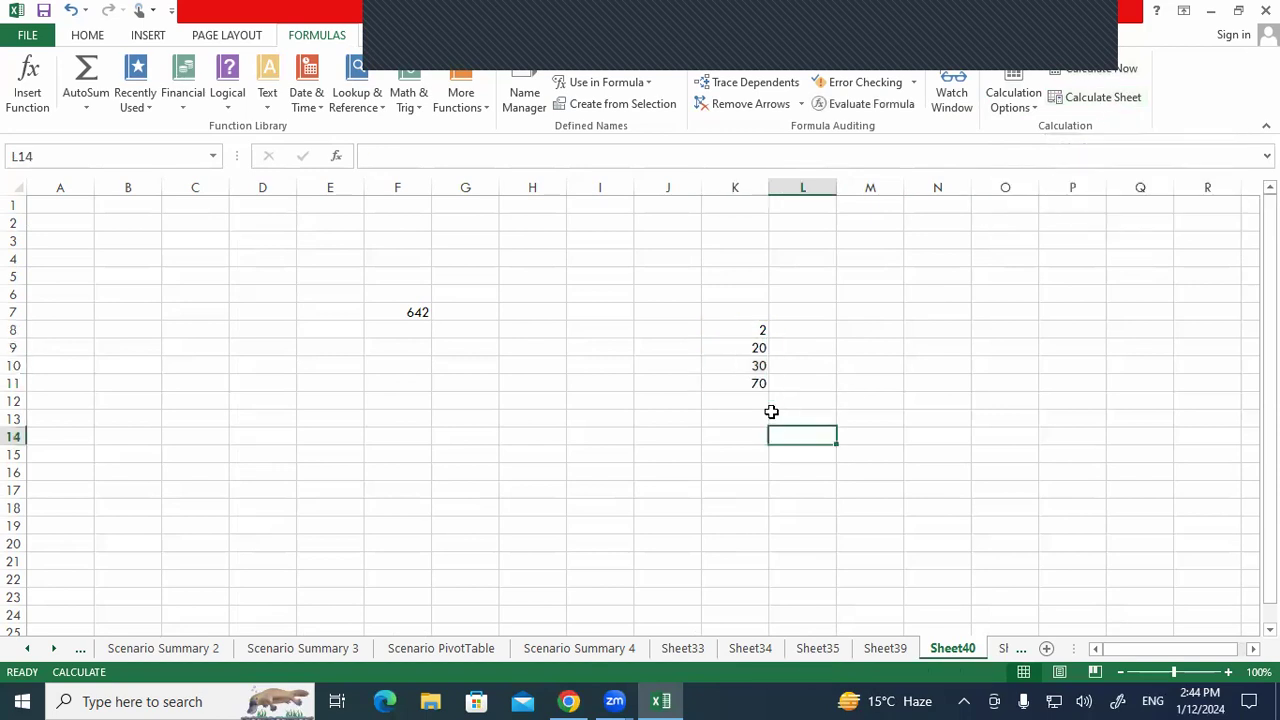
pyautogui.click(743, 387)
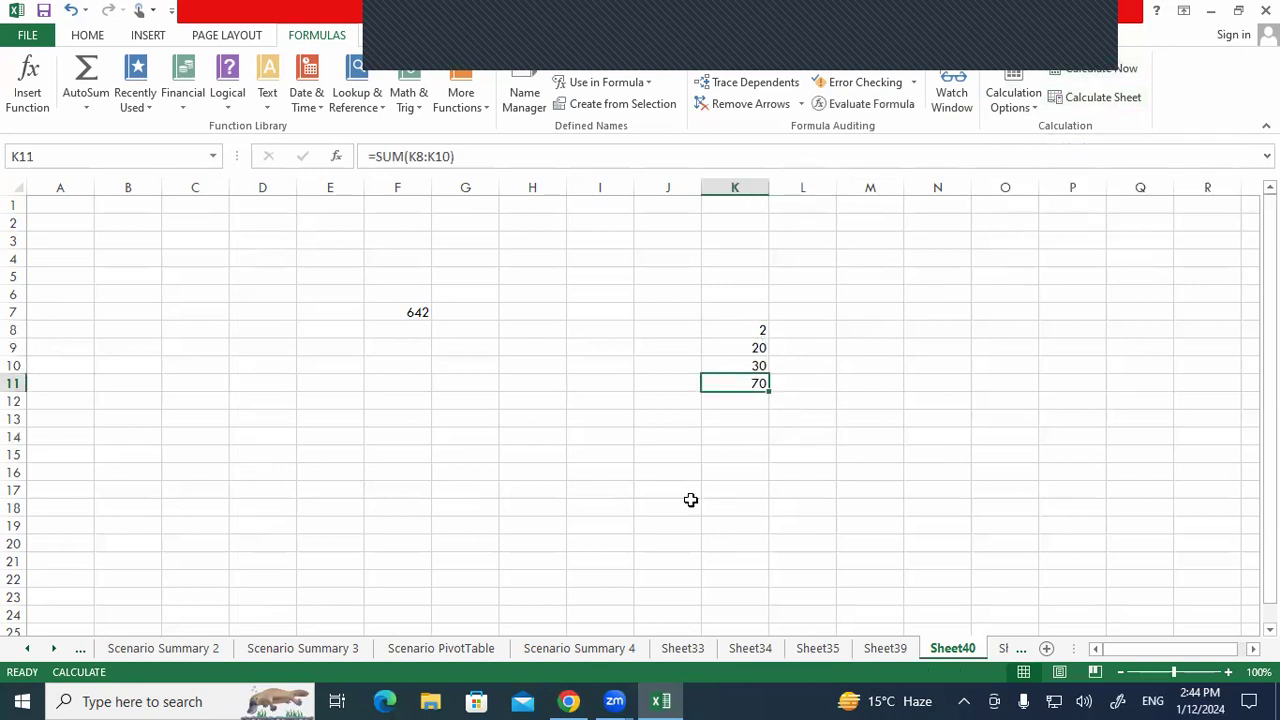
pyautogui.click(1132, 106)
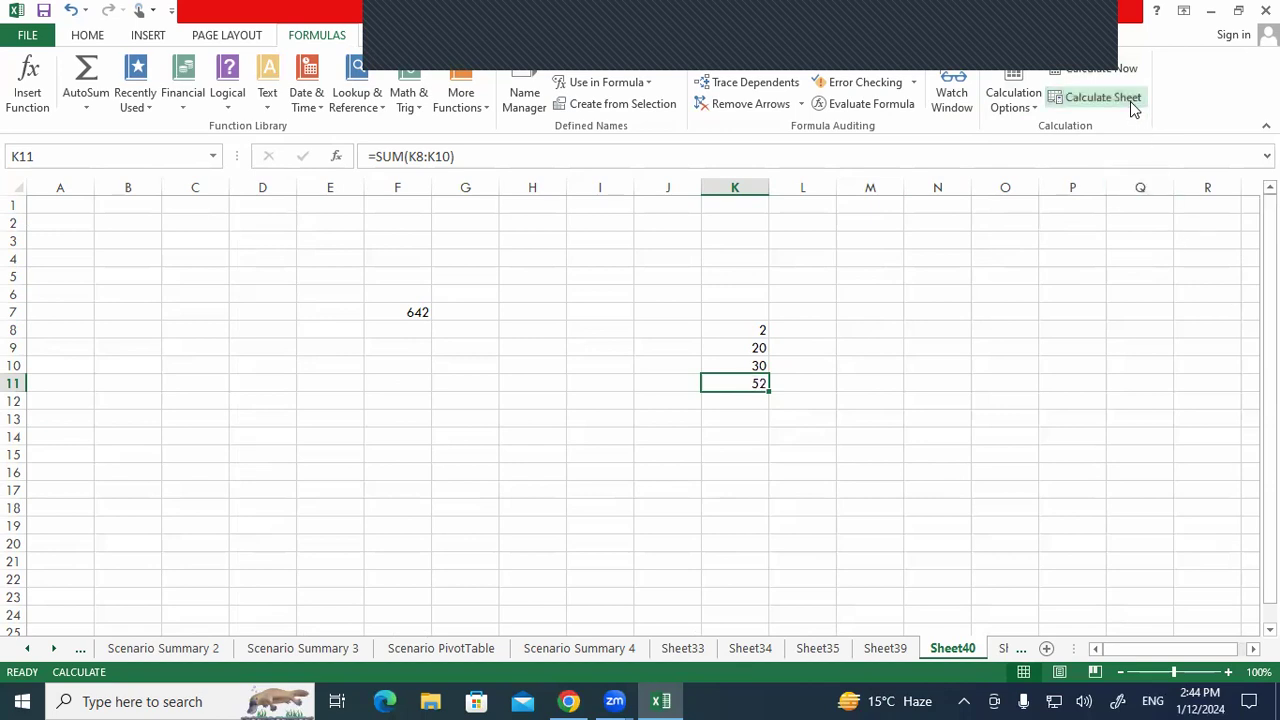
pyautogui.click(846, 450)
pyautogui.moveTo(310, 292); pyautogui.dragTo(977, 460)
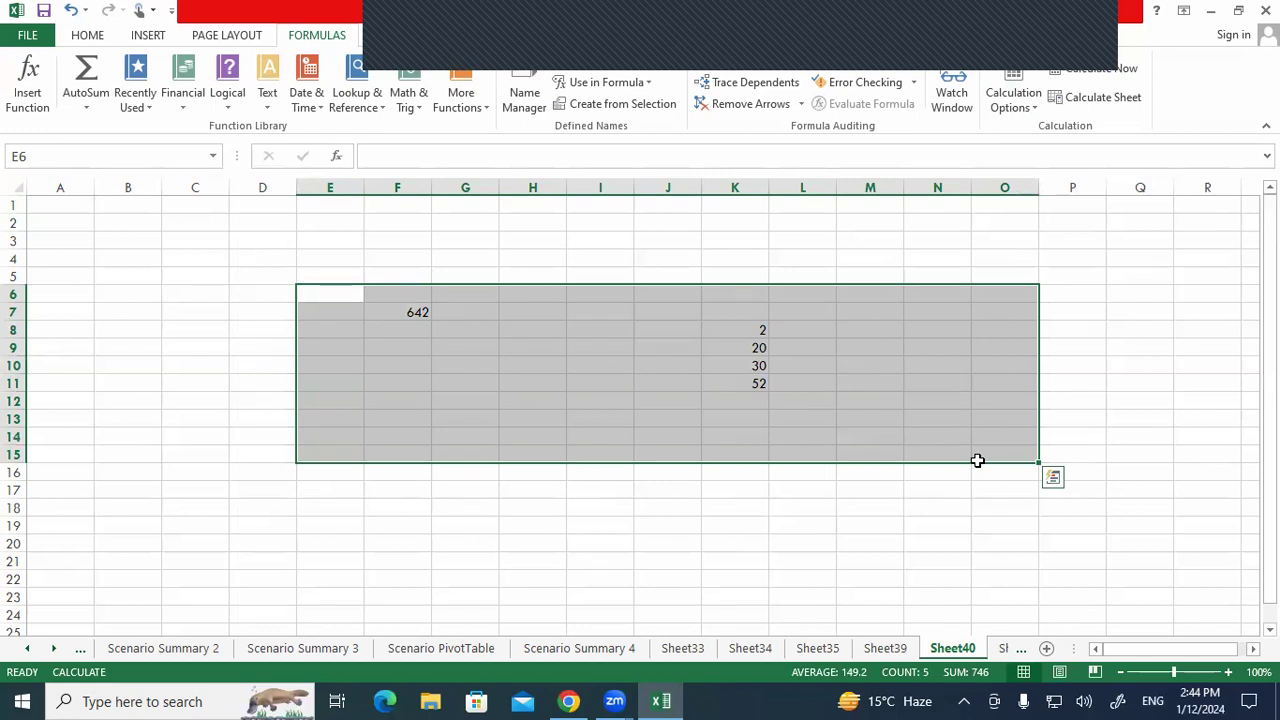
pyautogui.click(760, 383)
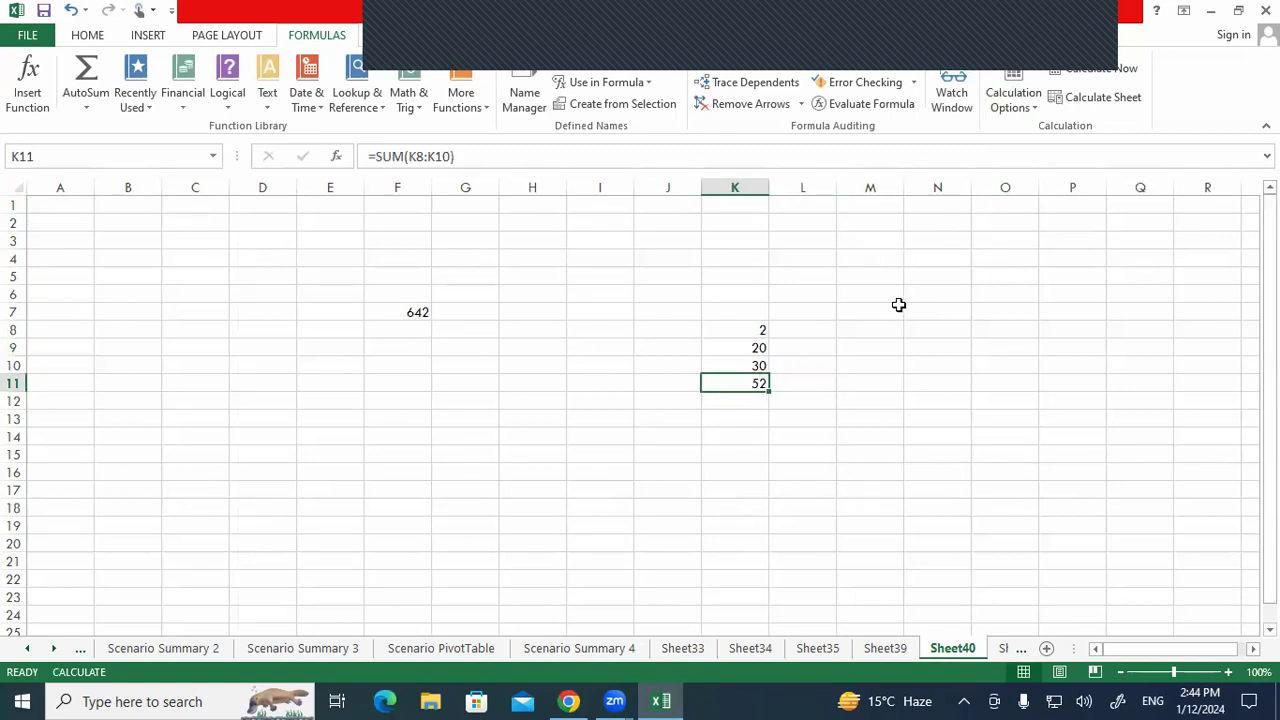
# Change the number in K8 to 50.
pyautogui.click(750, 333)
pyautogui.write('50')
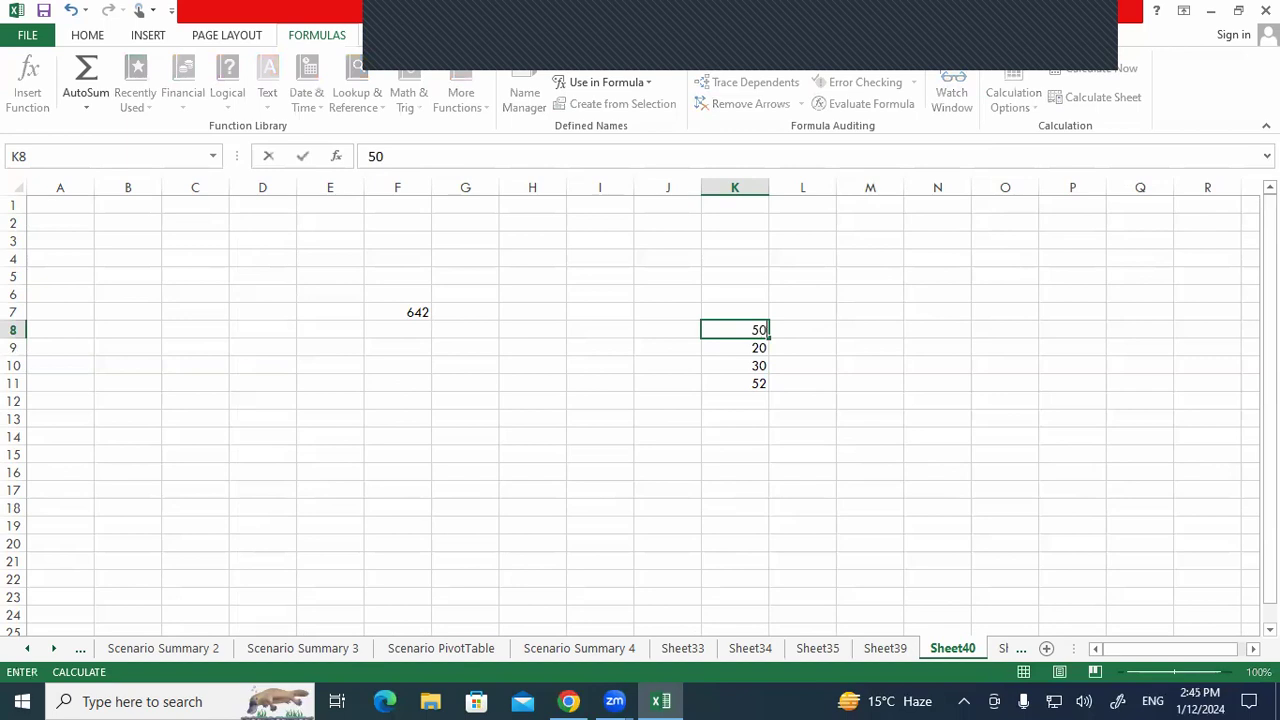
pyautogui.press('Return')
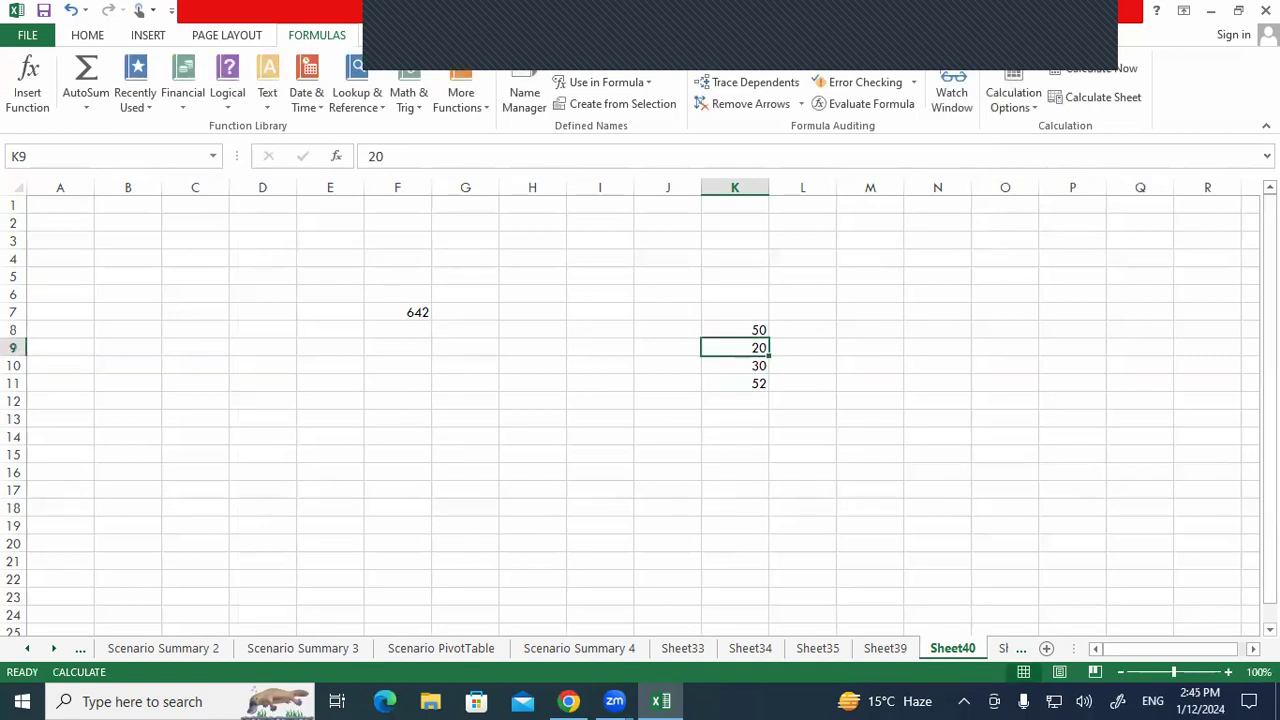
# Set the workbook's calculation option back to Automatic and check the numbers and their sum in K8 to K11.
pyautogui.click(747, 383)
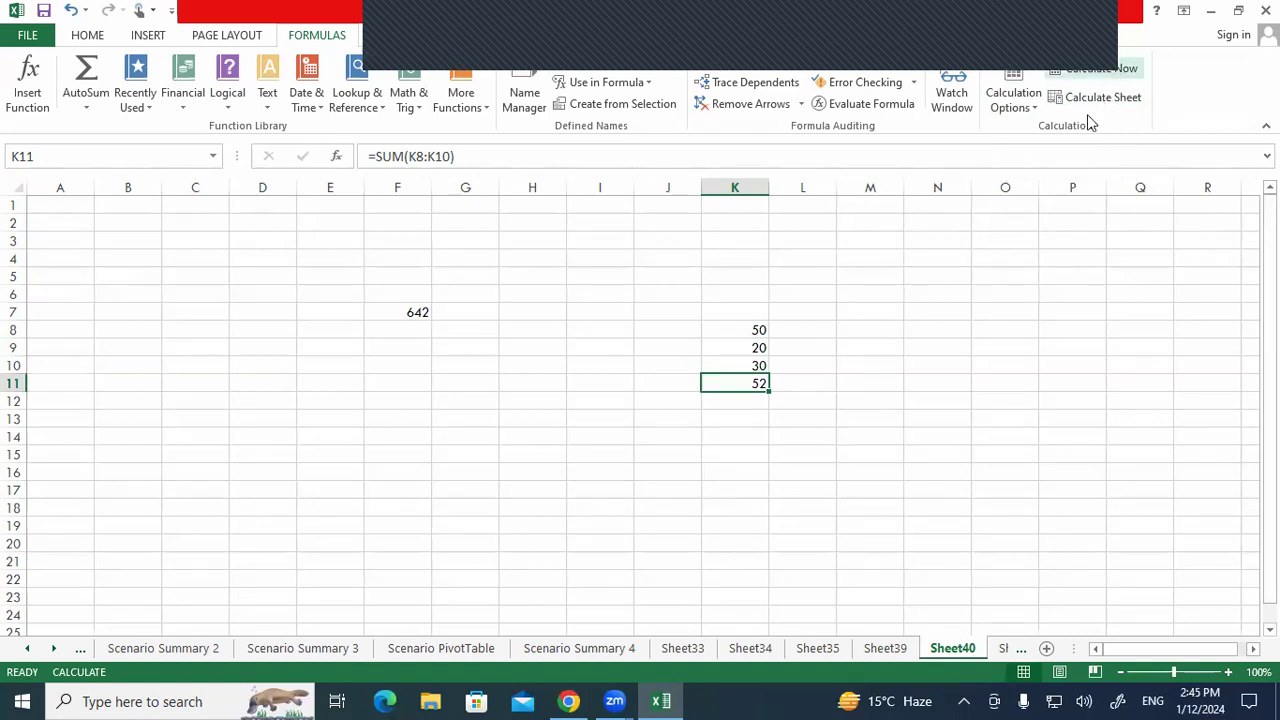
pyautogui.click(1034, 104)
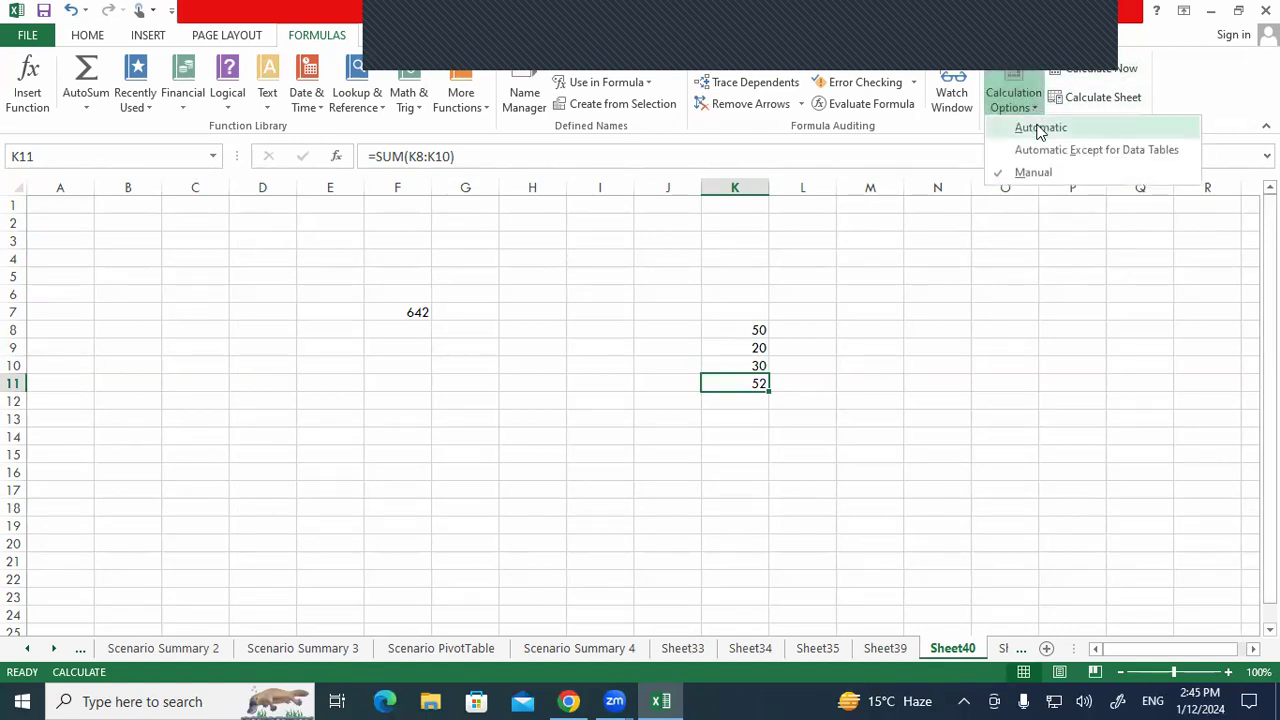
pyautogui.click(1040, 128)
pyautogui.moveTo(735, 334); pyautogui.dragTo(747, 376)
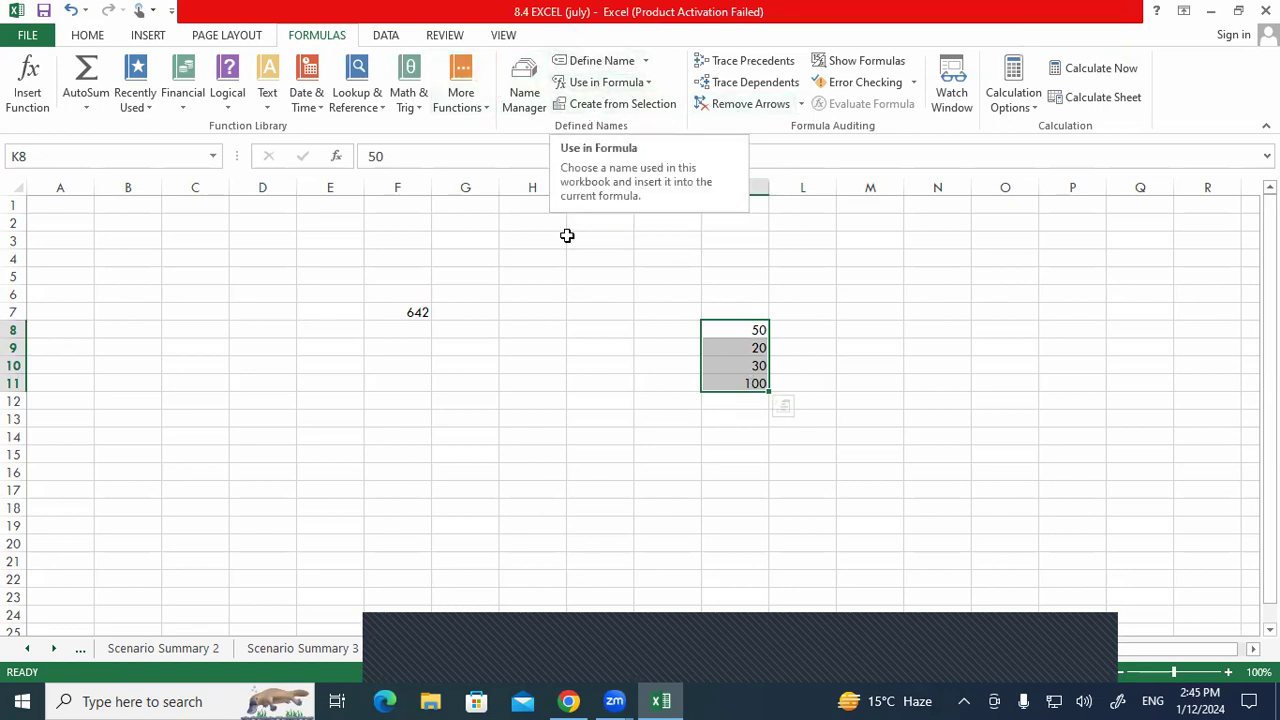
pyautogui.click(551, 267)
pyautogui.moveTo(535, 242); pyautogui.dragTo(531, 418)
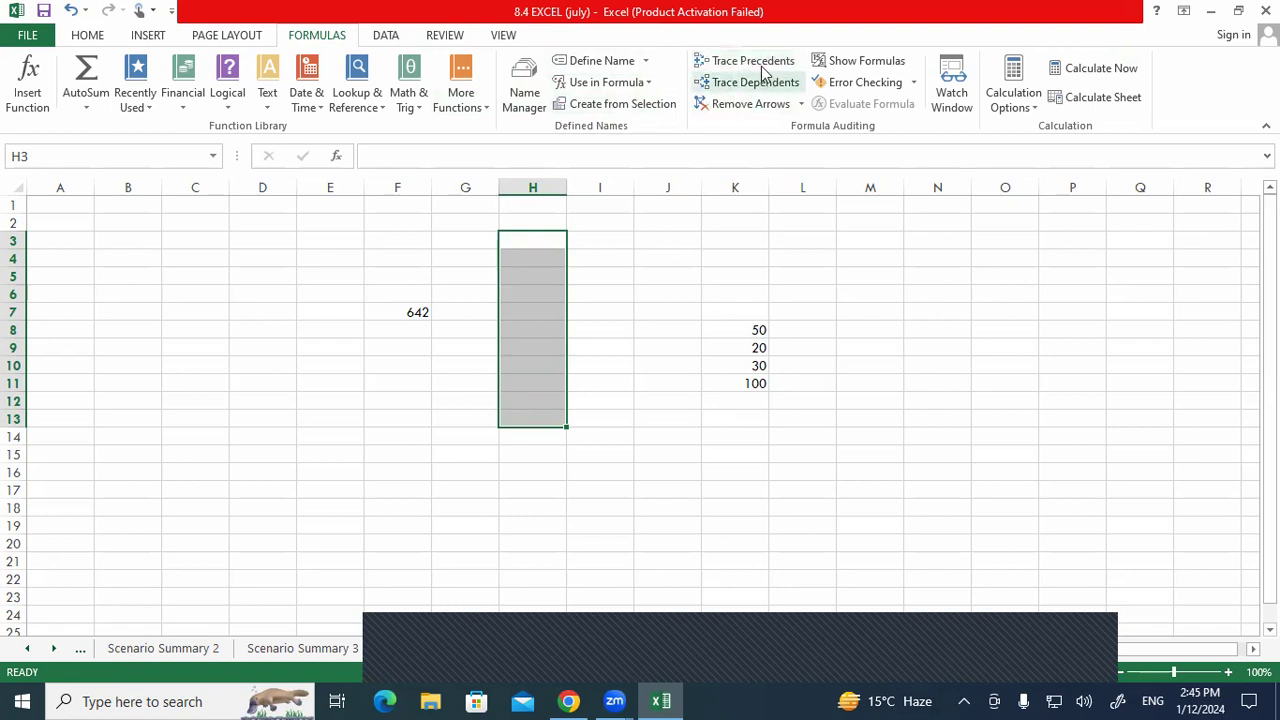
pyautogui.click(598, 347)
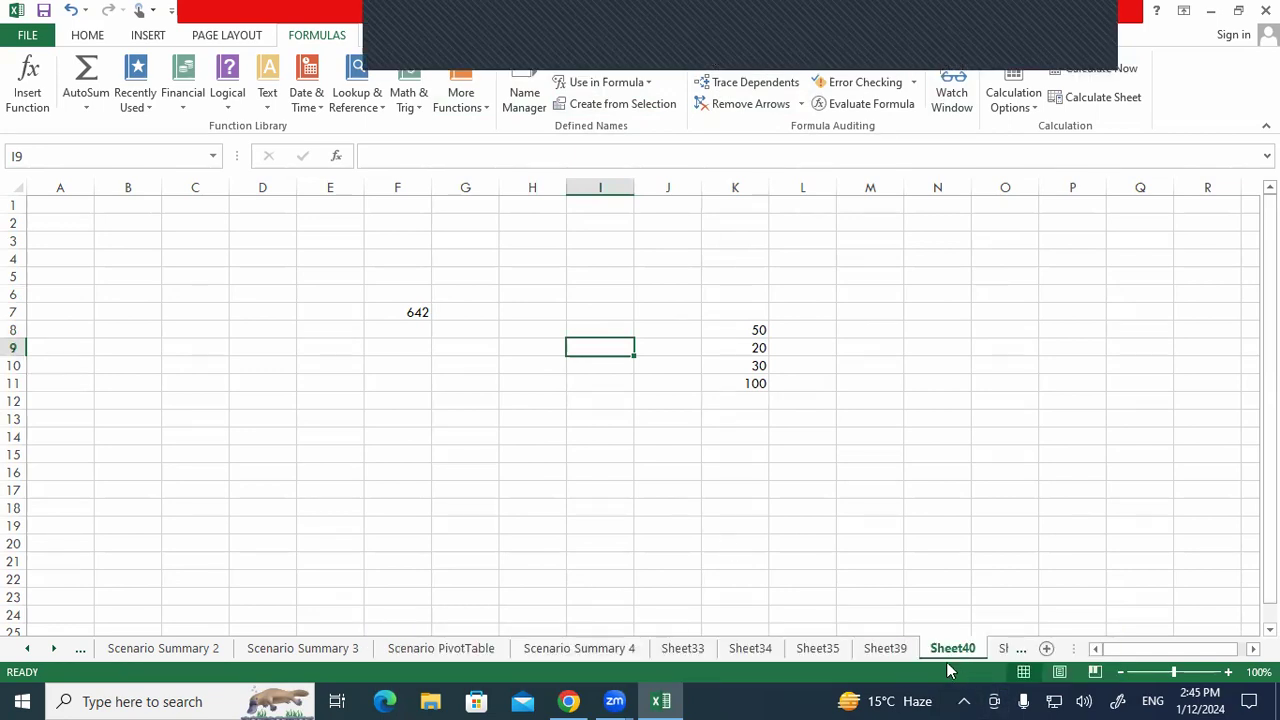
# Return to Sheet39 and review the data table under the Use Of Define Name heading.
pyautogui.click(885, 648)
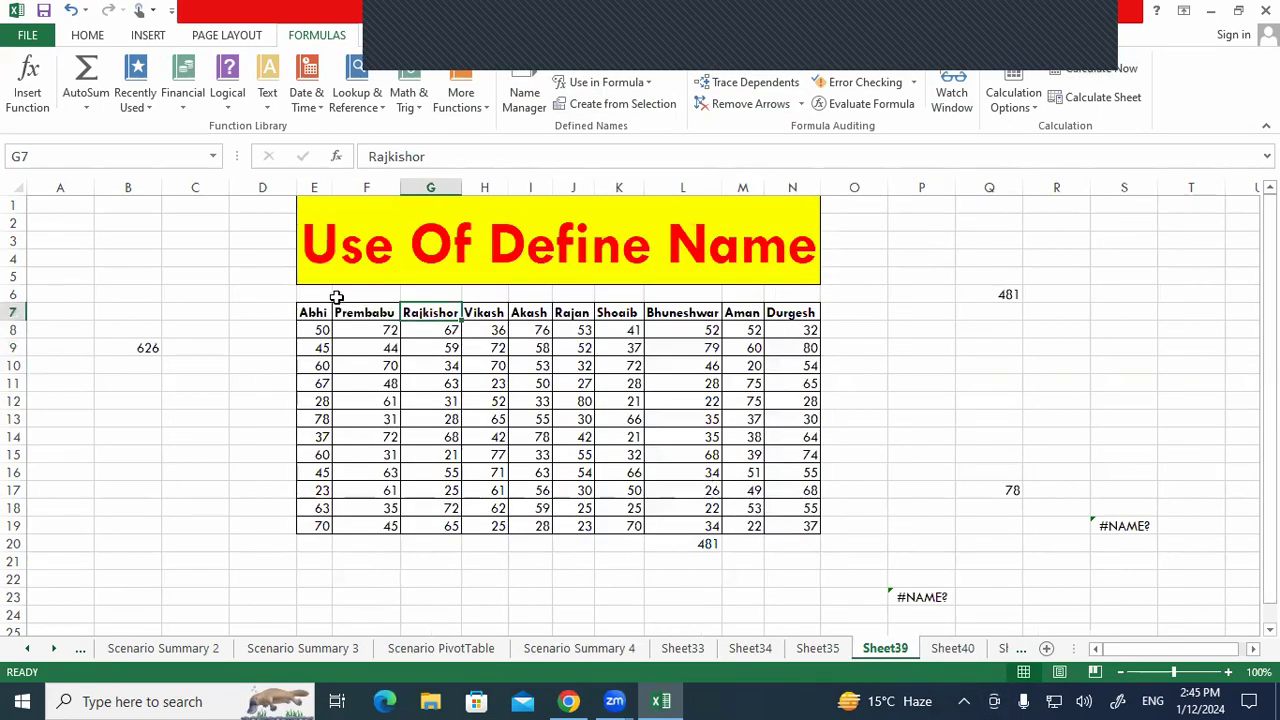
pyautogui.moveTo(313, 312); pyautogui.dragTo(786, 414)
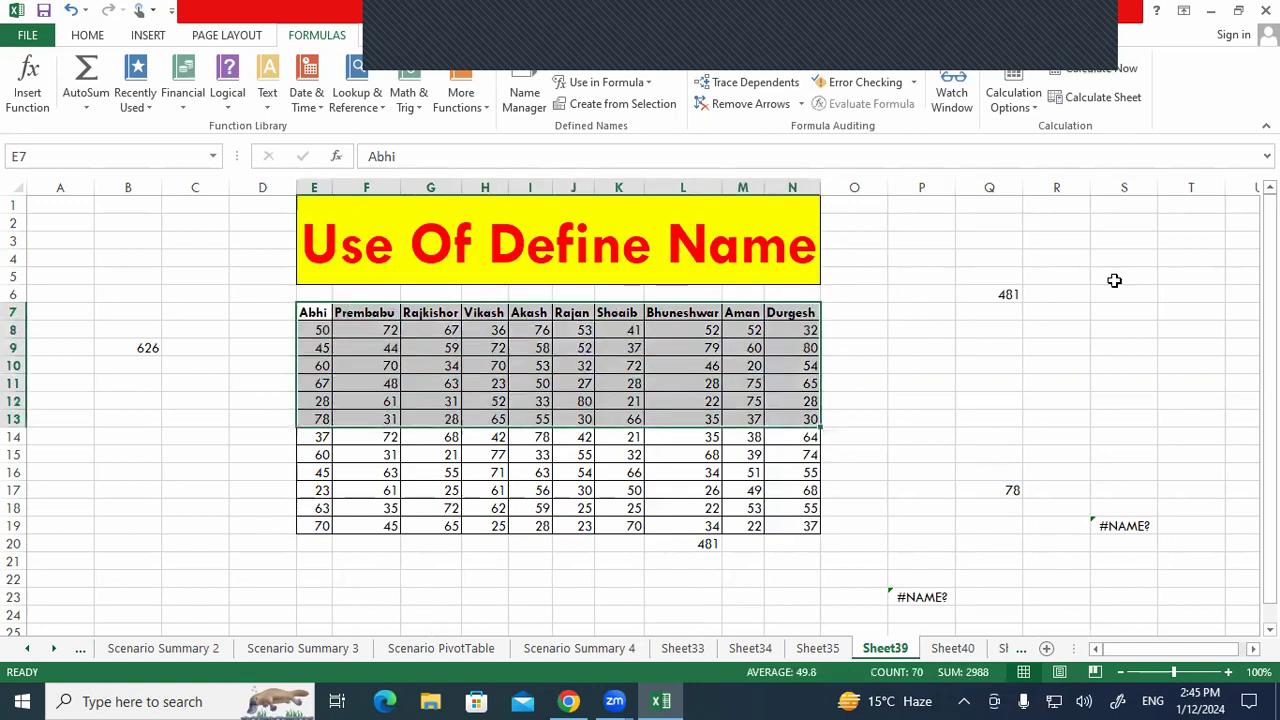
pyautogui.click(1112, 280)
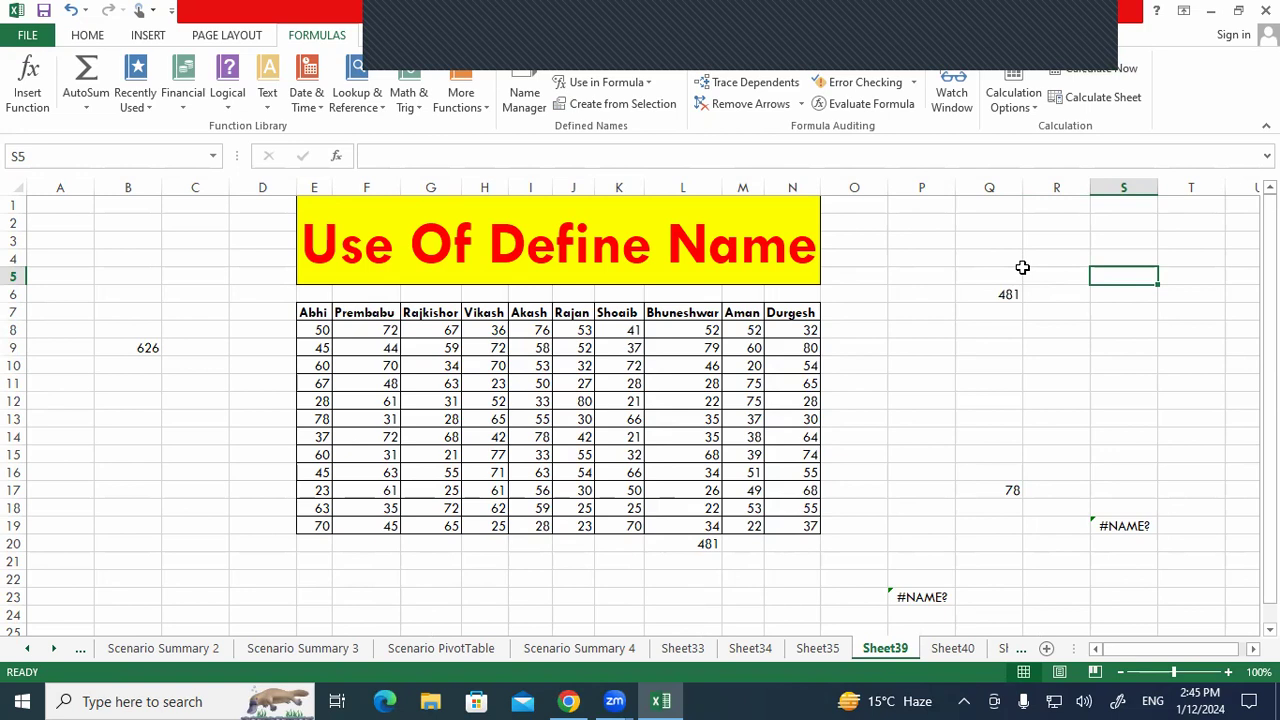
pyautogui.click(1065, 40)
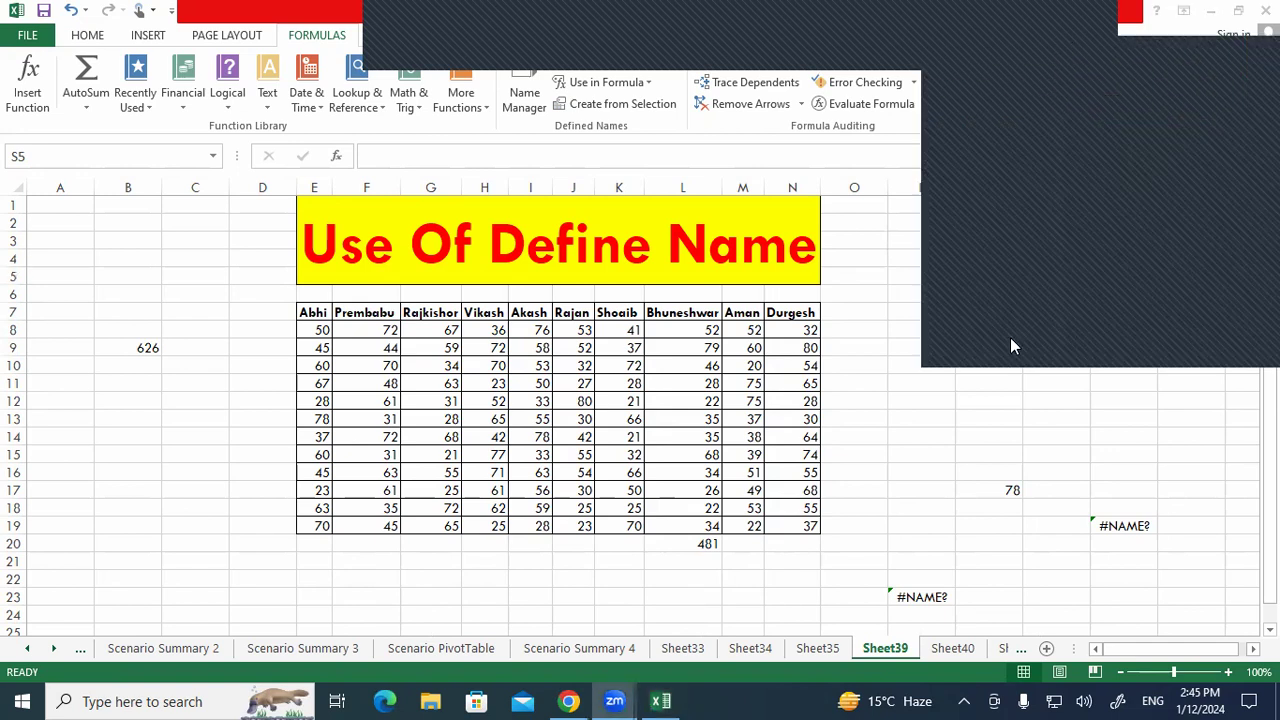